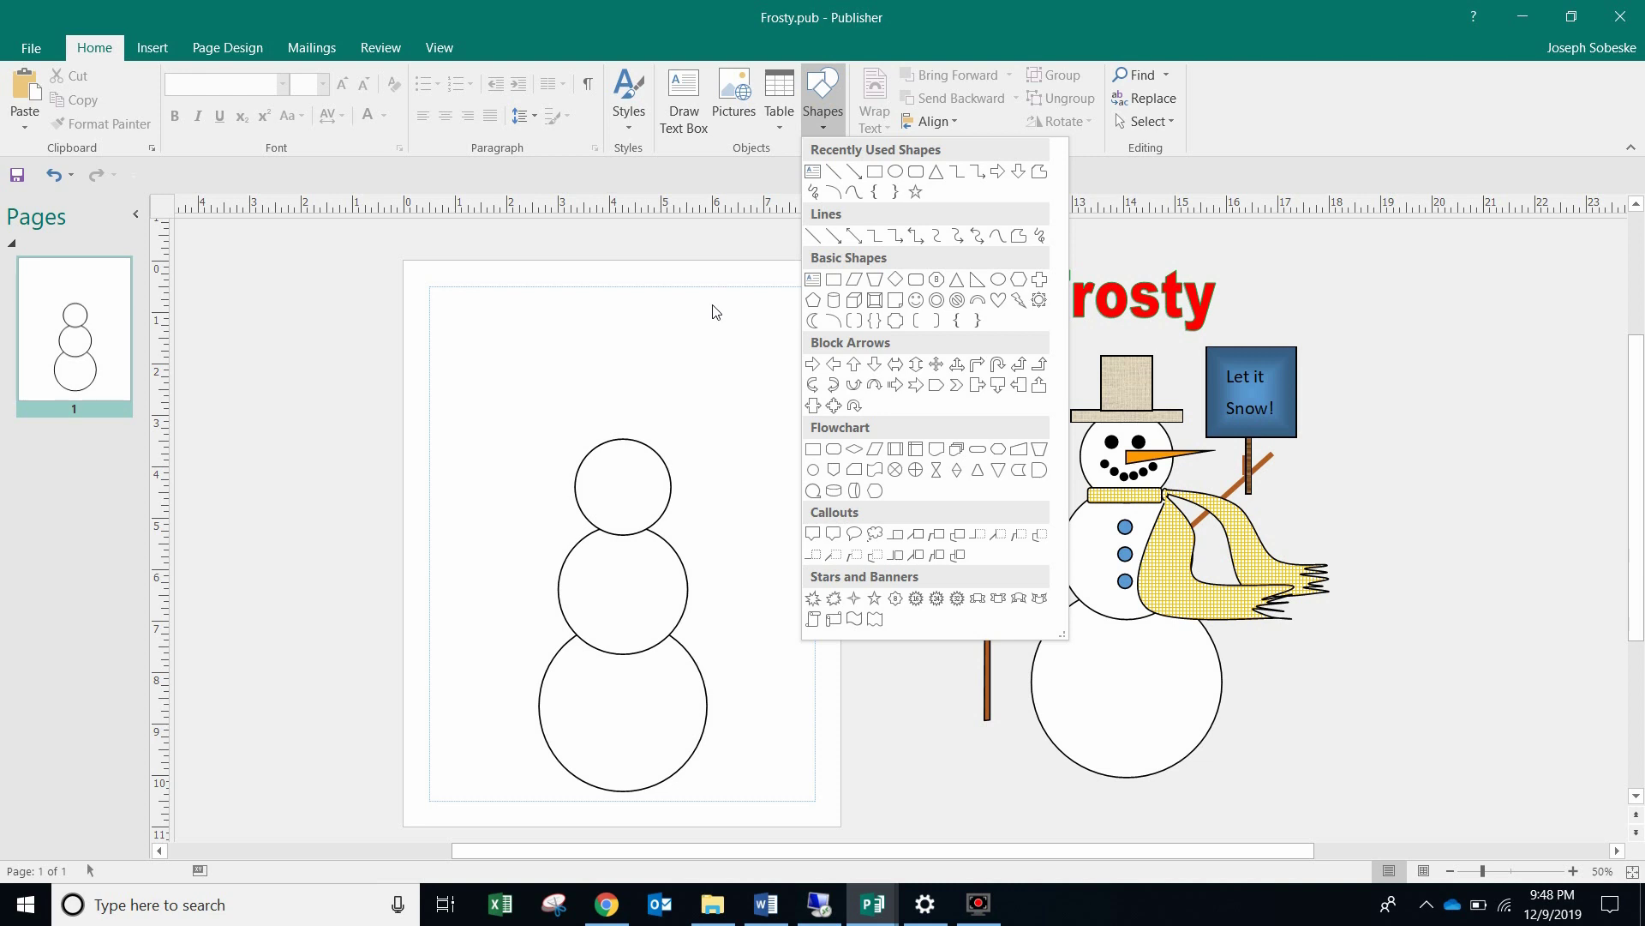
Step: Draw a rounded rectangle about 1.37 by 0.25 inches across the snowman's neck and fill it with a gold Small grid pattern
click(914, 173)
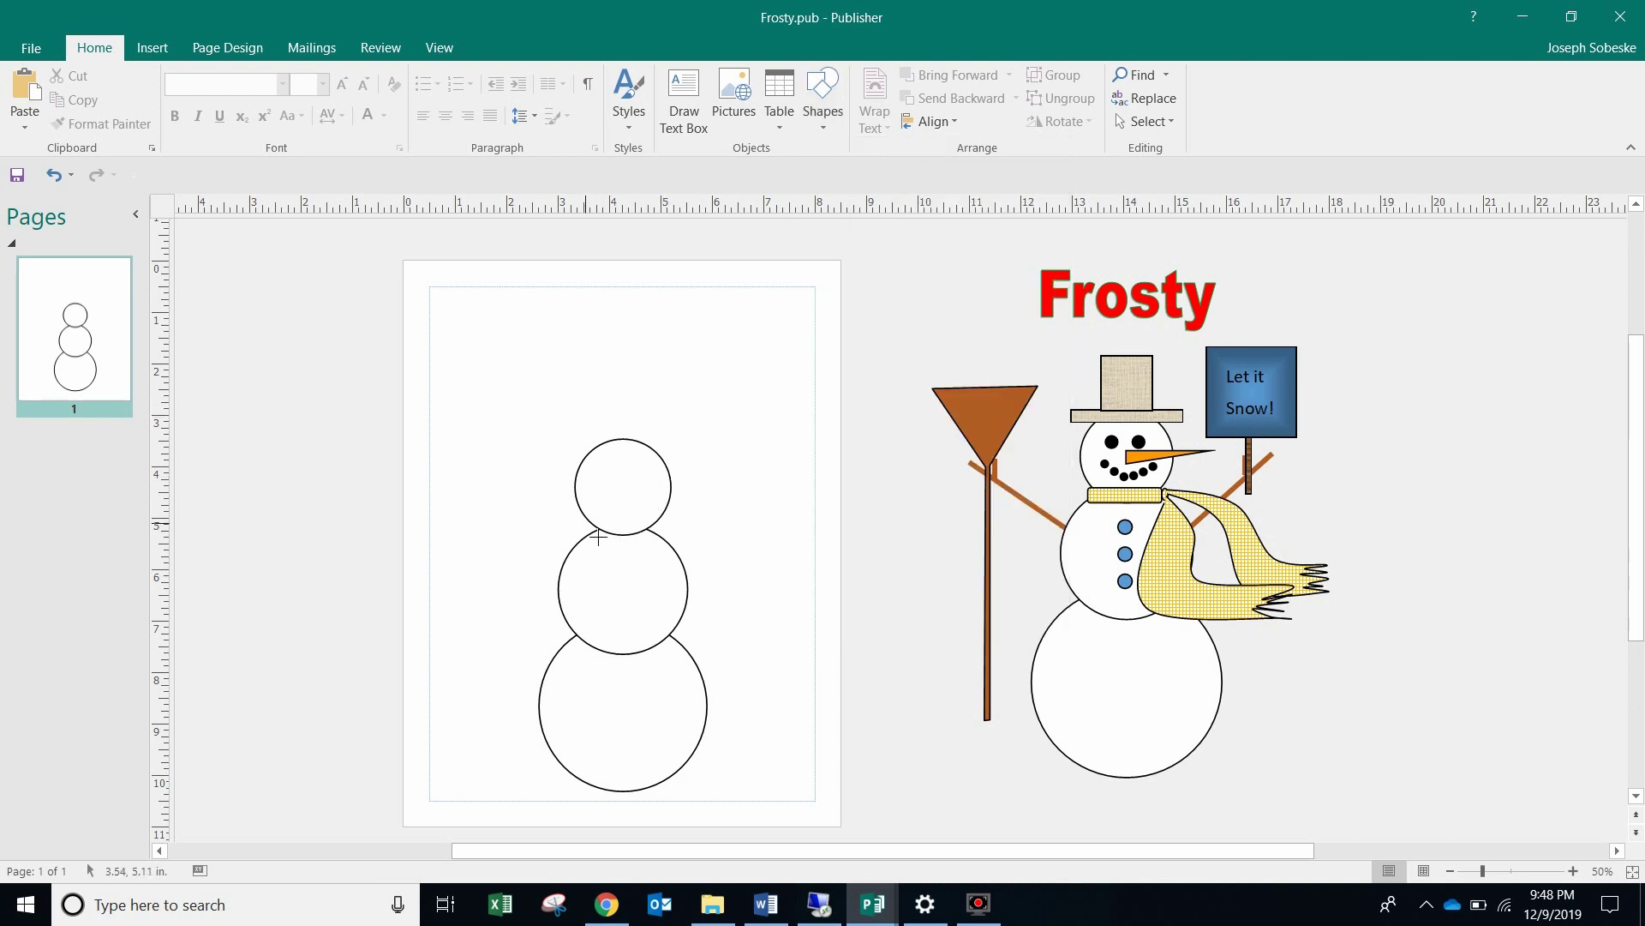
drag(599, 537, 671, 549)
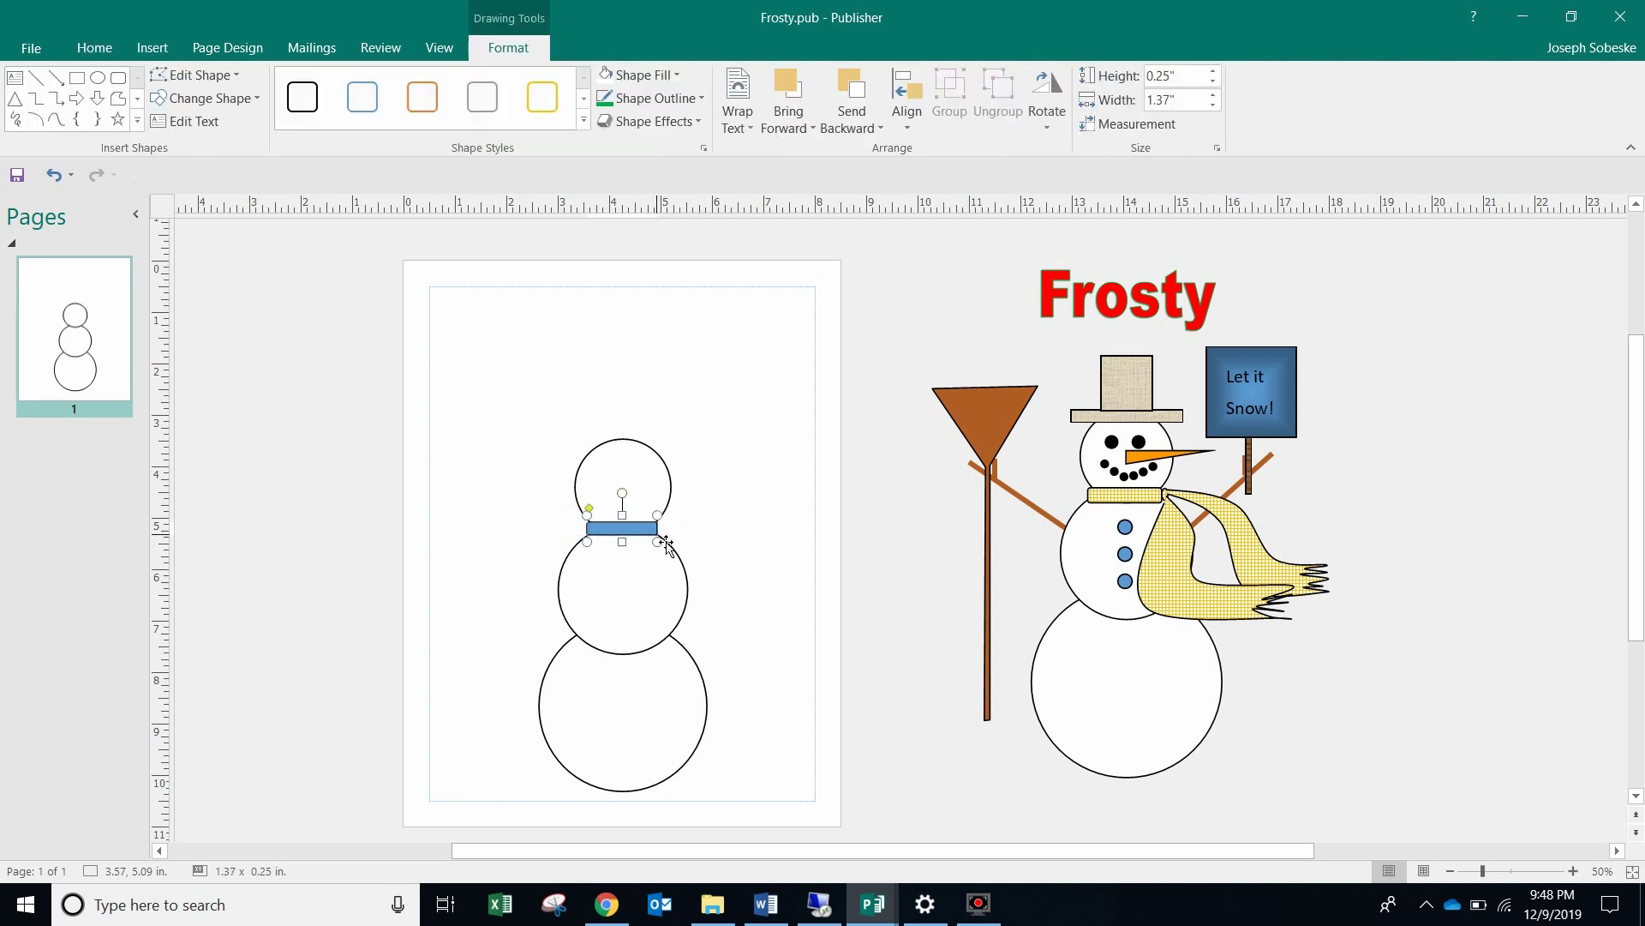
click(673, 75)
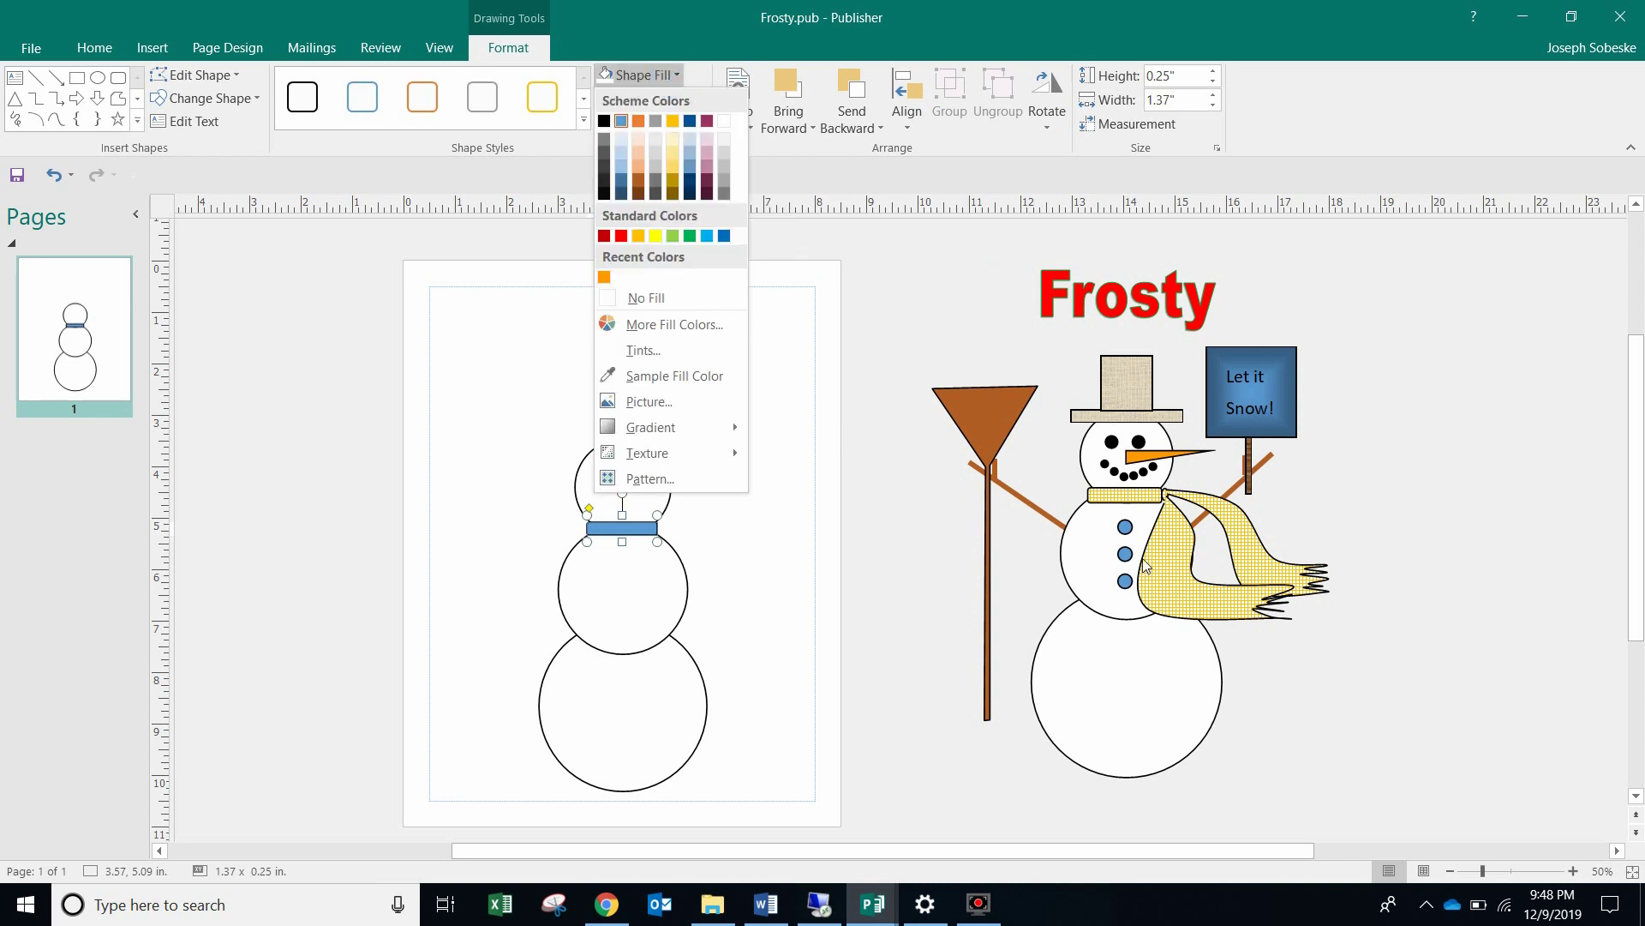
mouse_move(689, 456)
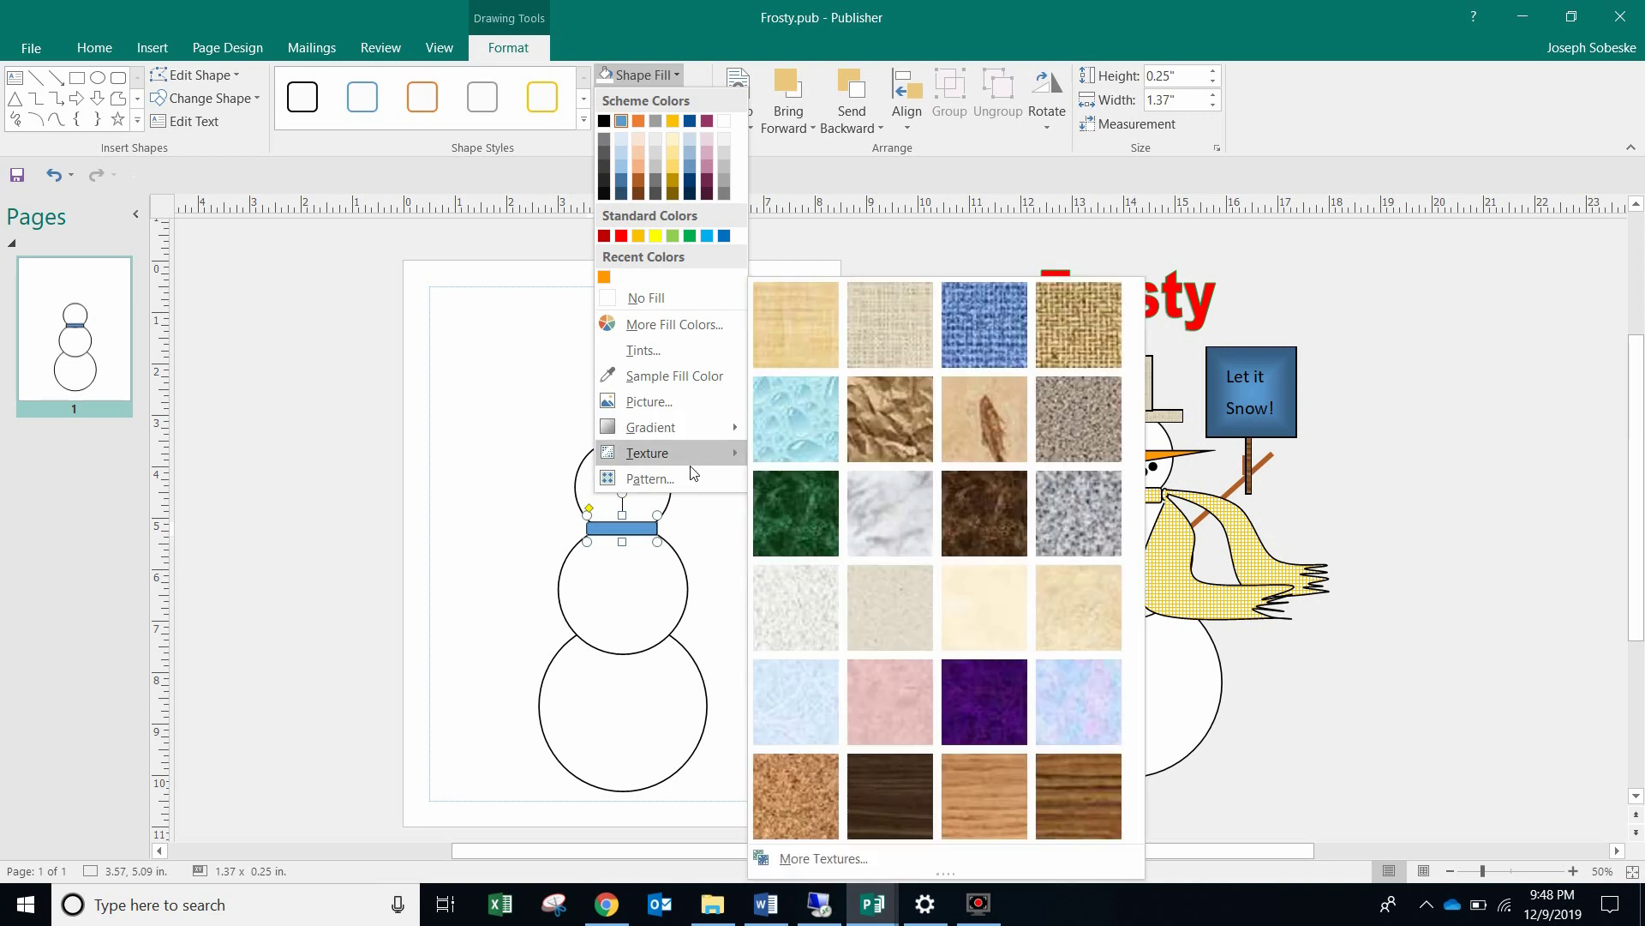
click(683, 478)
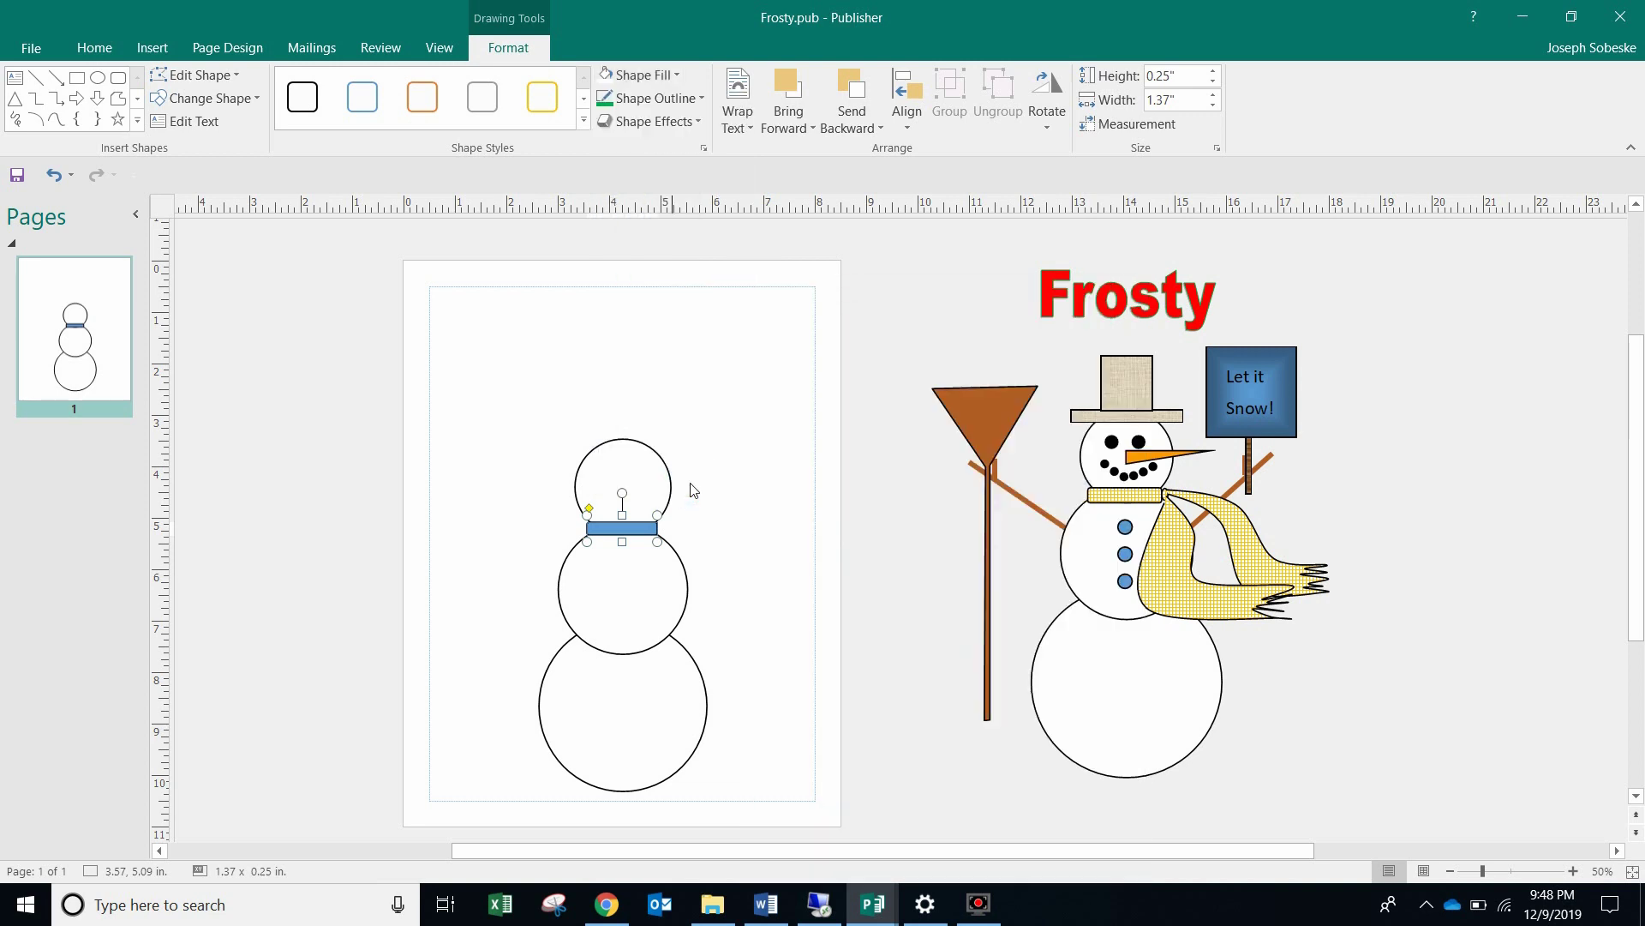
scroll(696, 487, down, 3)
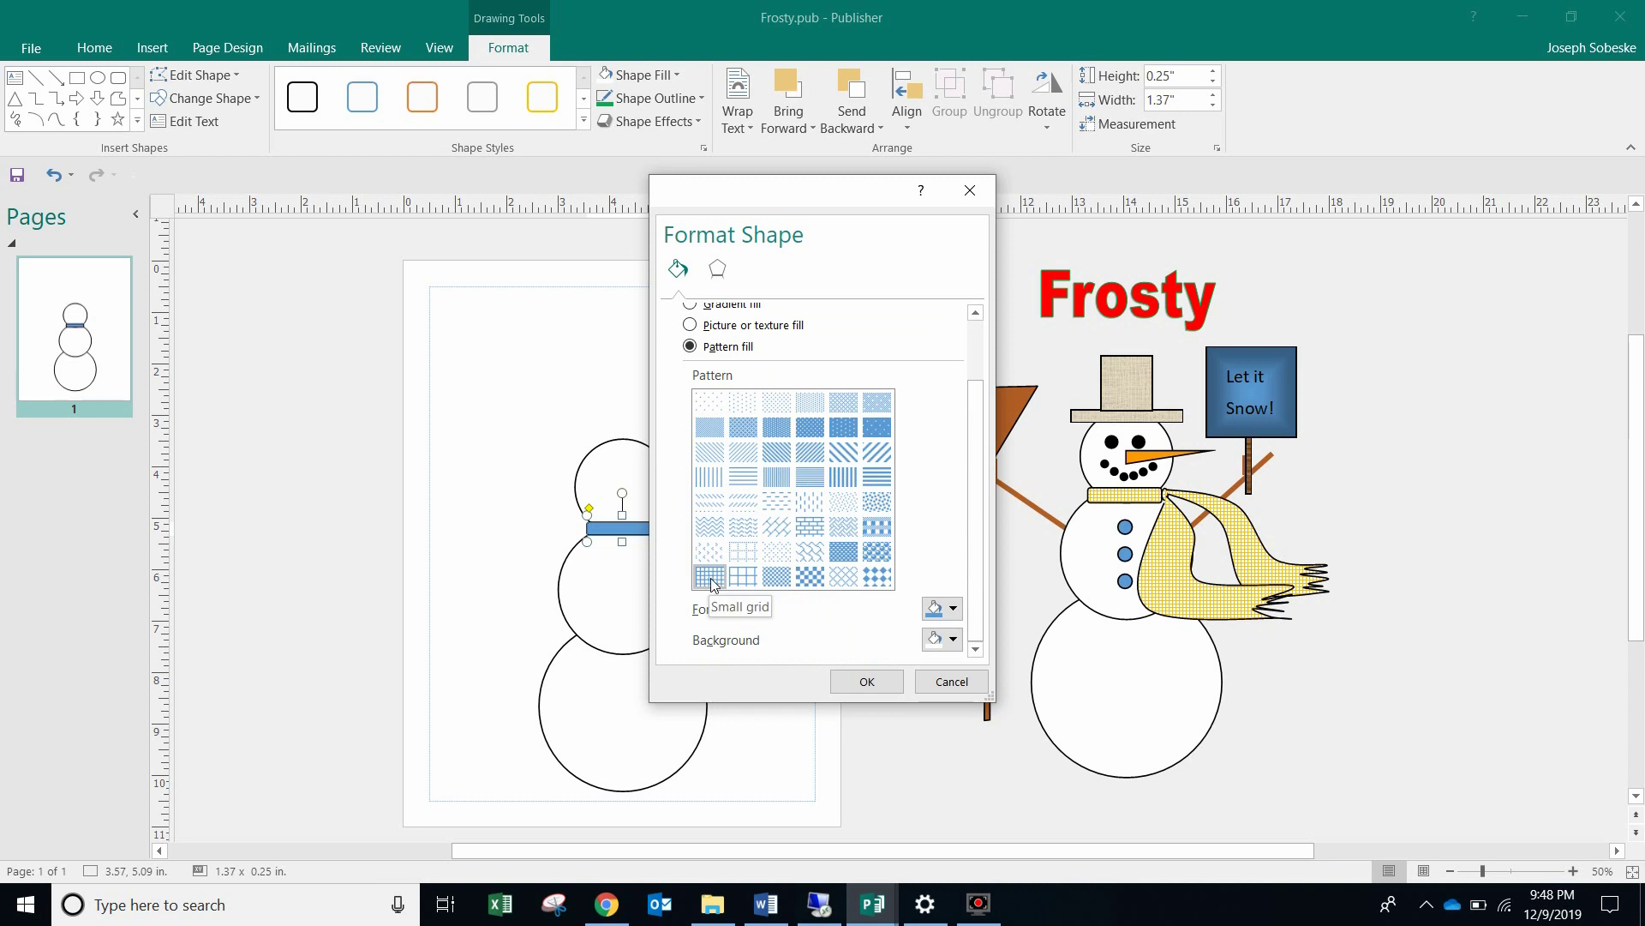
click(711, 580)
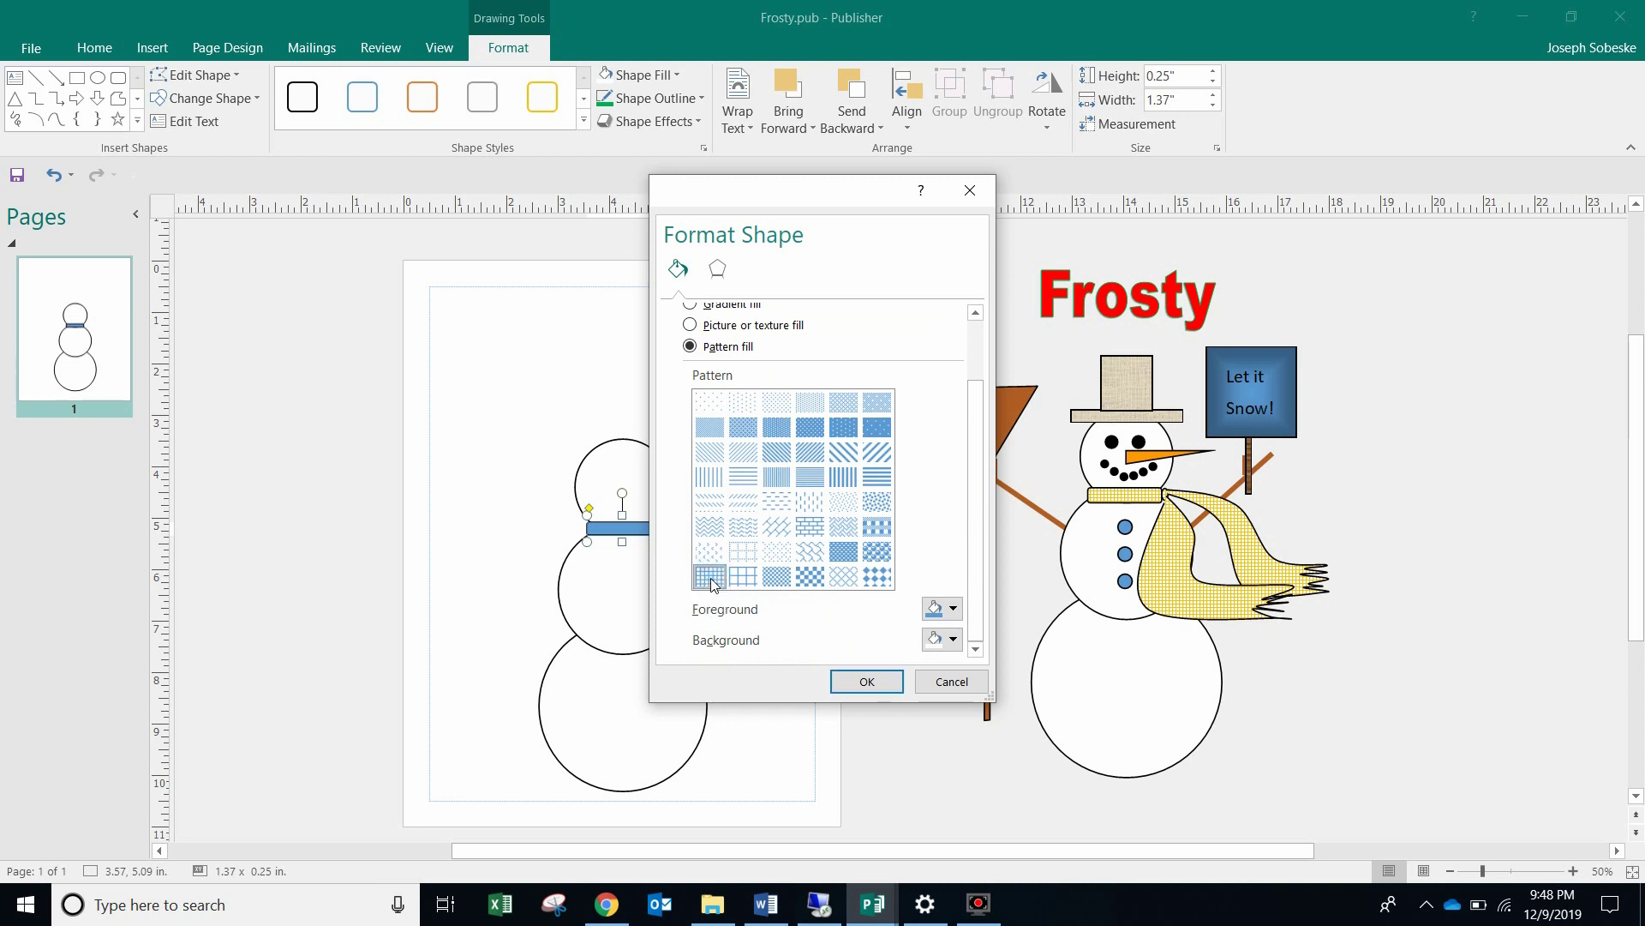
click(953, 609)
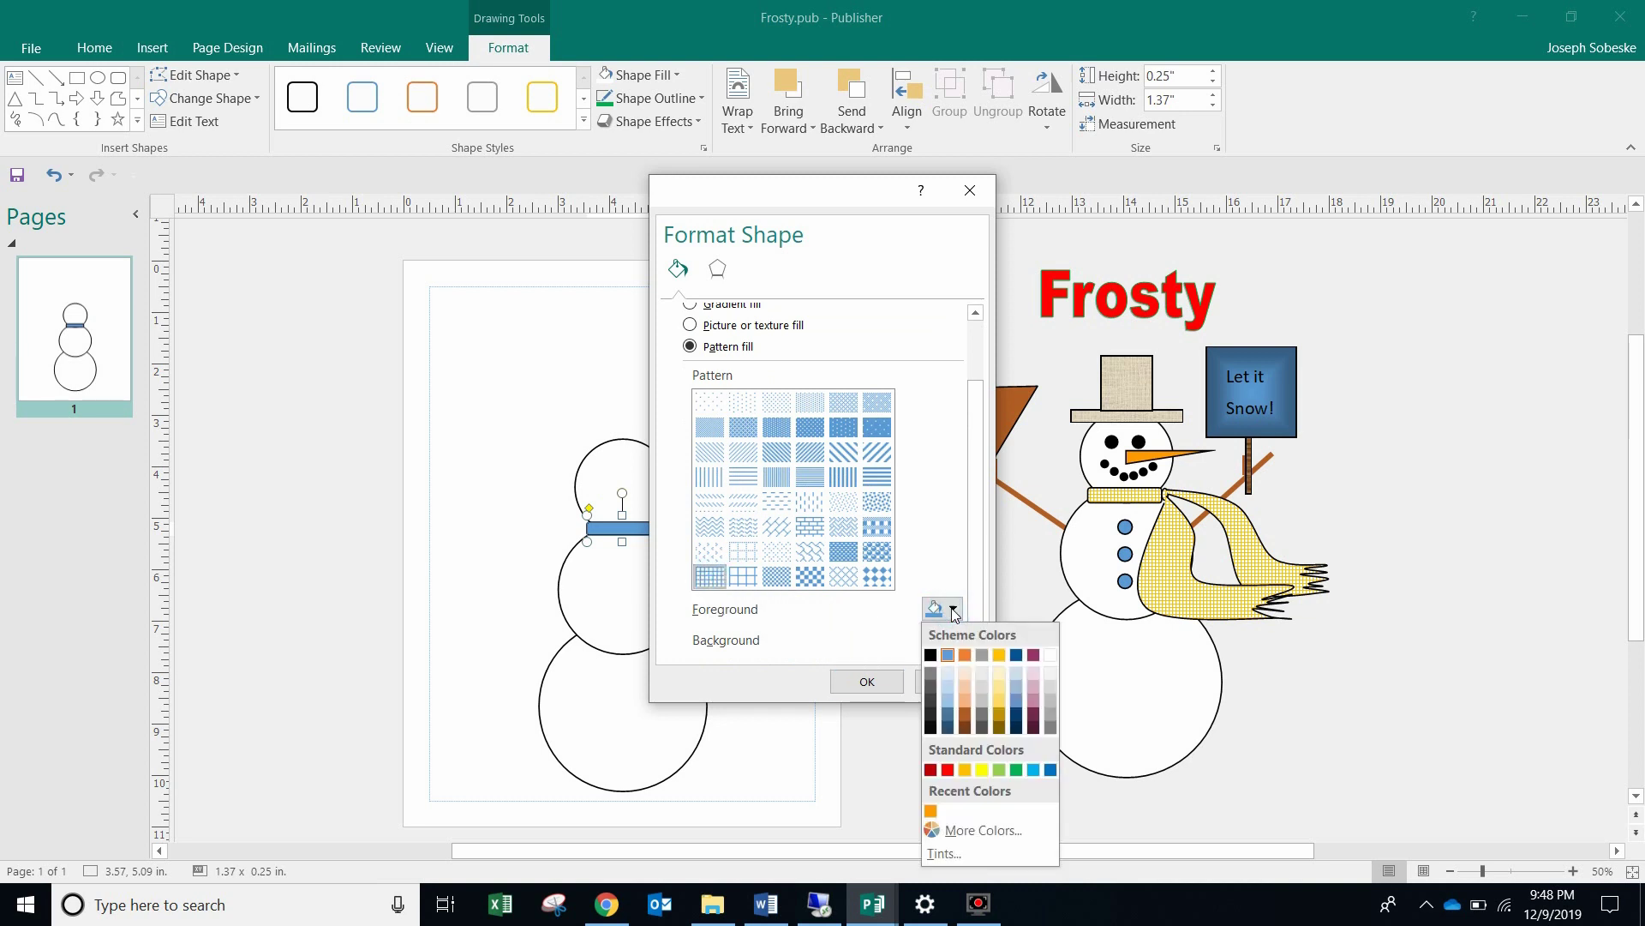
click(999, 655)
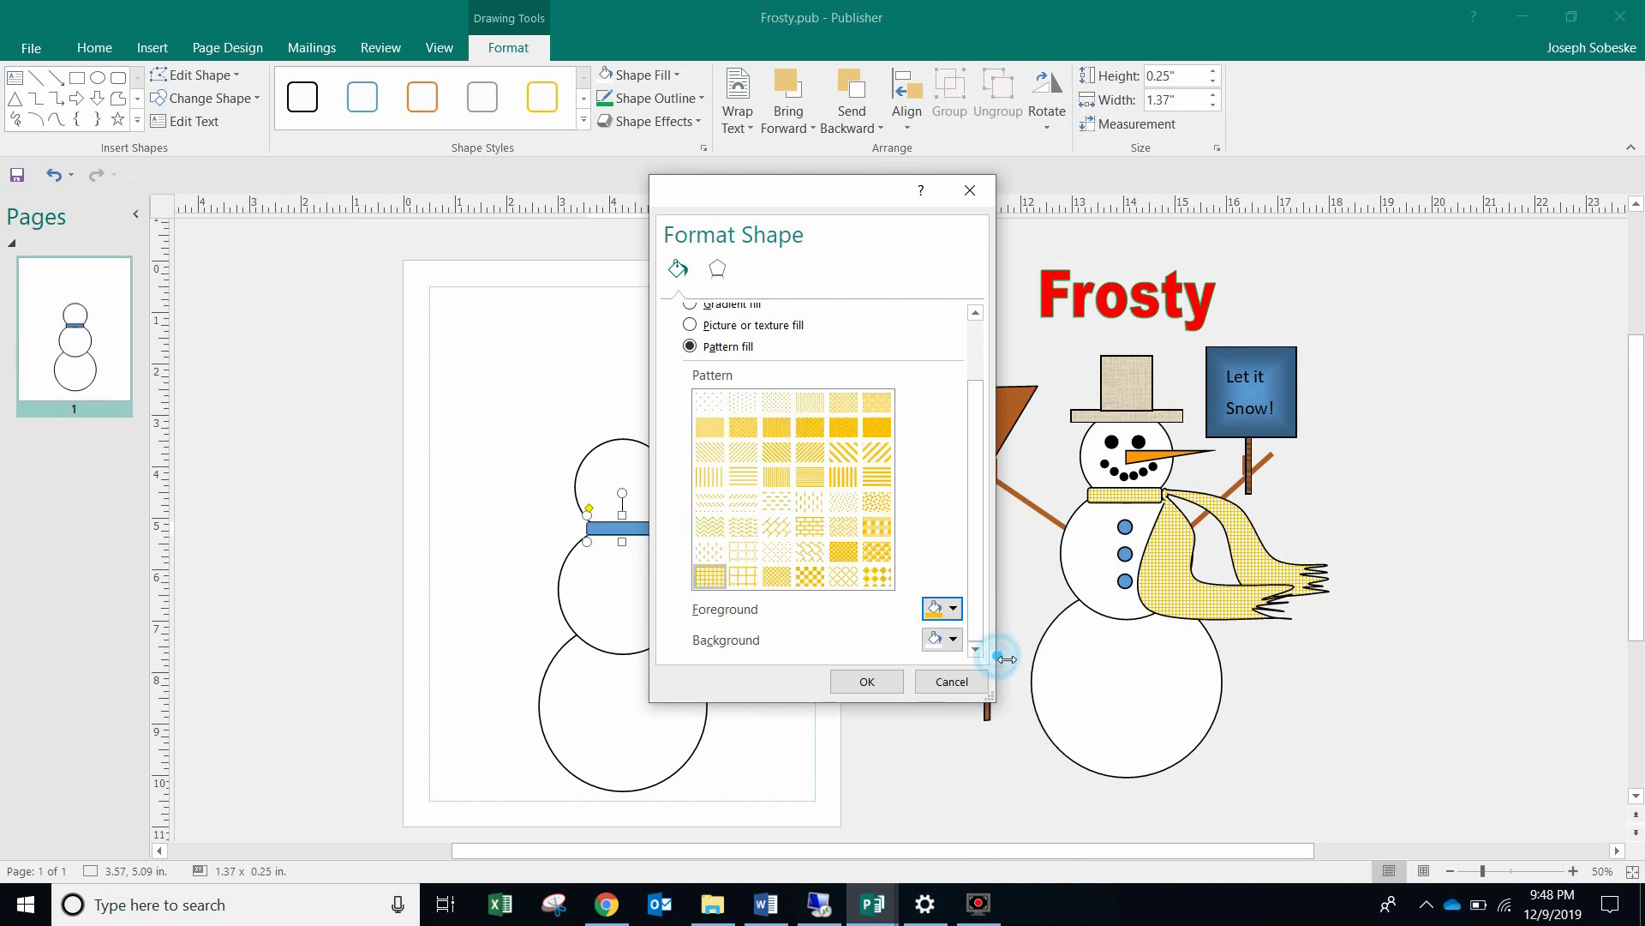
click(878, 681)
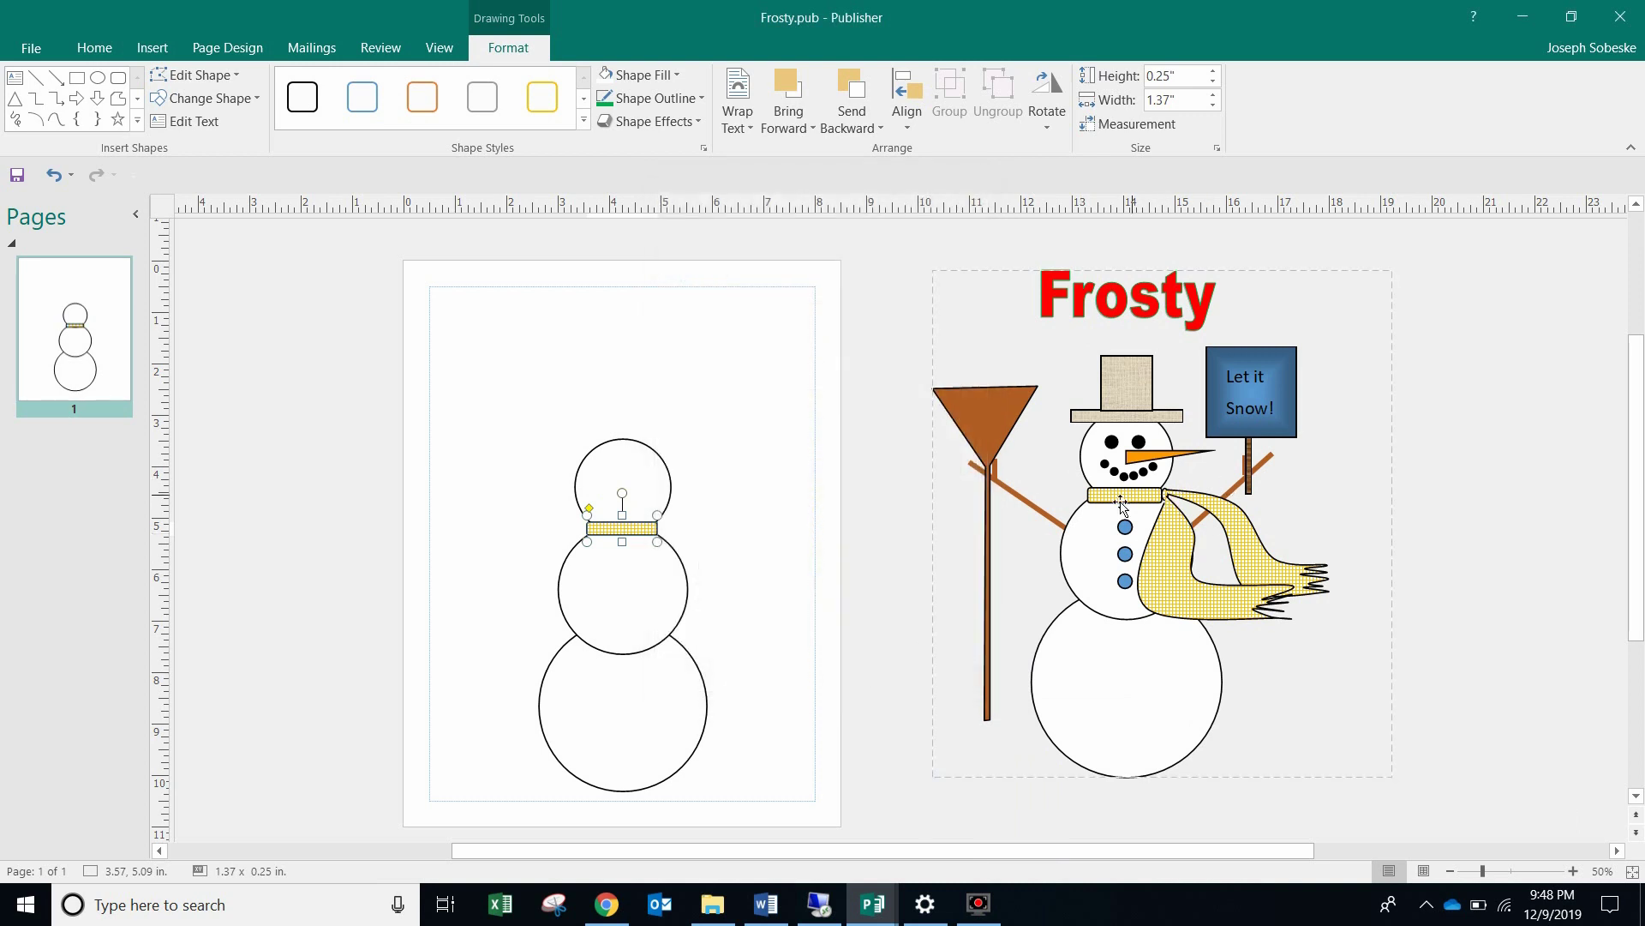
Step: Add an oval scarf knot about 0.15 by 0.23 inches at the neckband's right end, filled with a gold Small grid pattern
click(98, 77)
drag(659, 525, 678, 548)
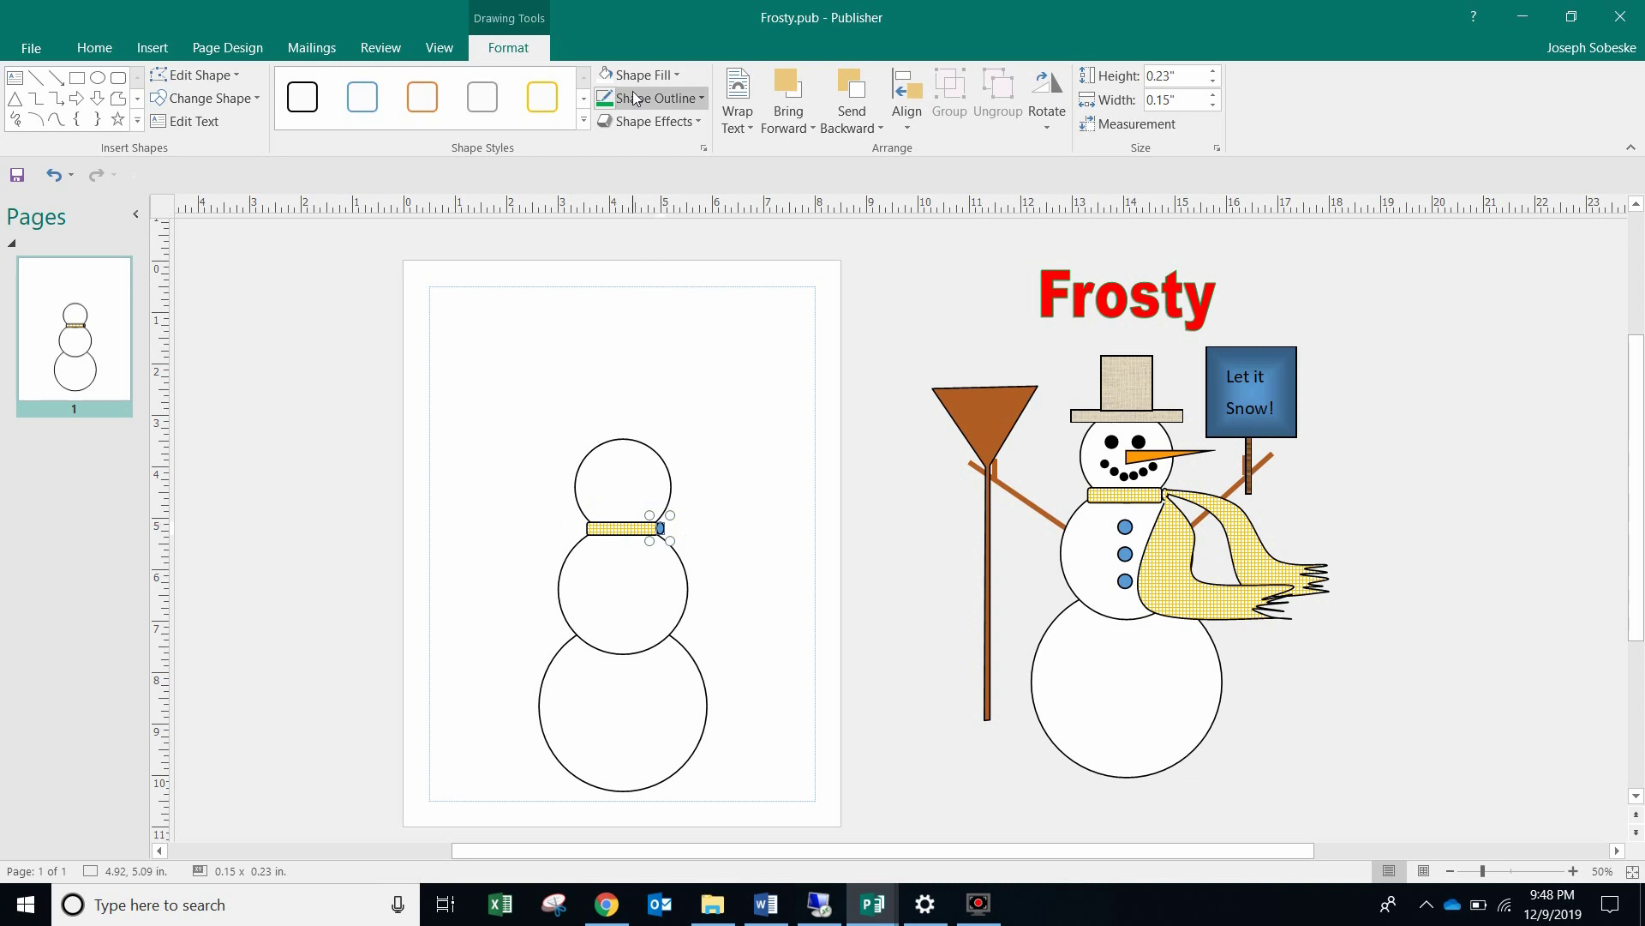
click(655, 76)
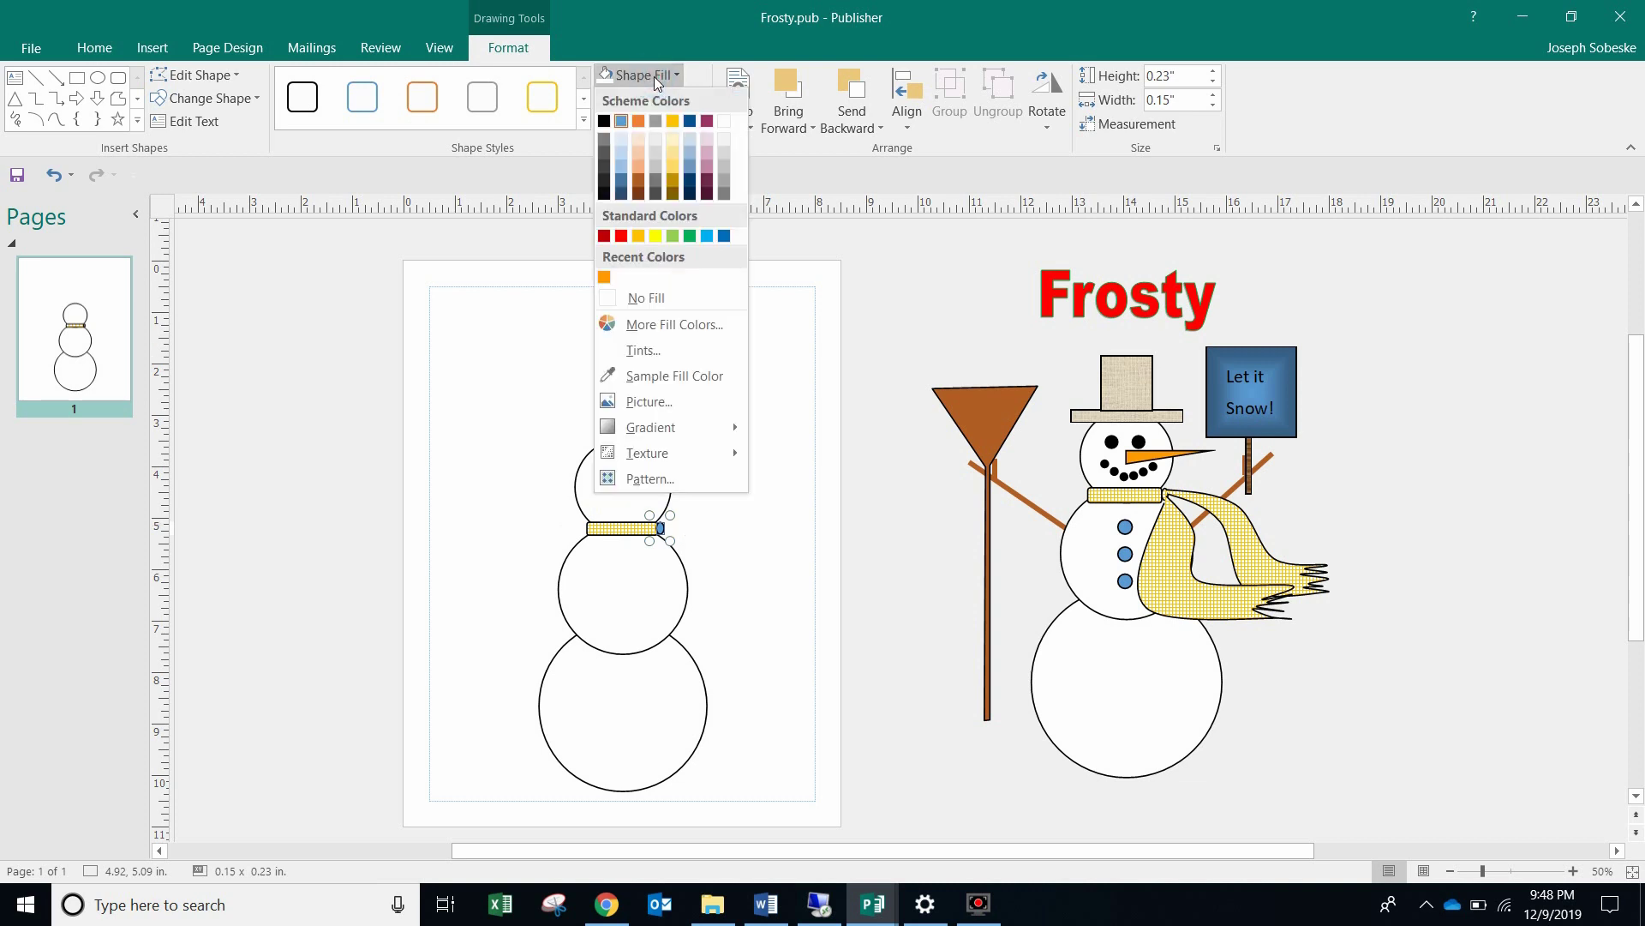
click(698, 477)
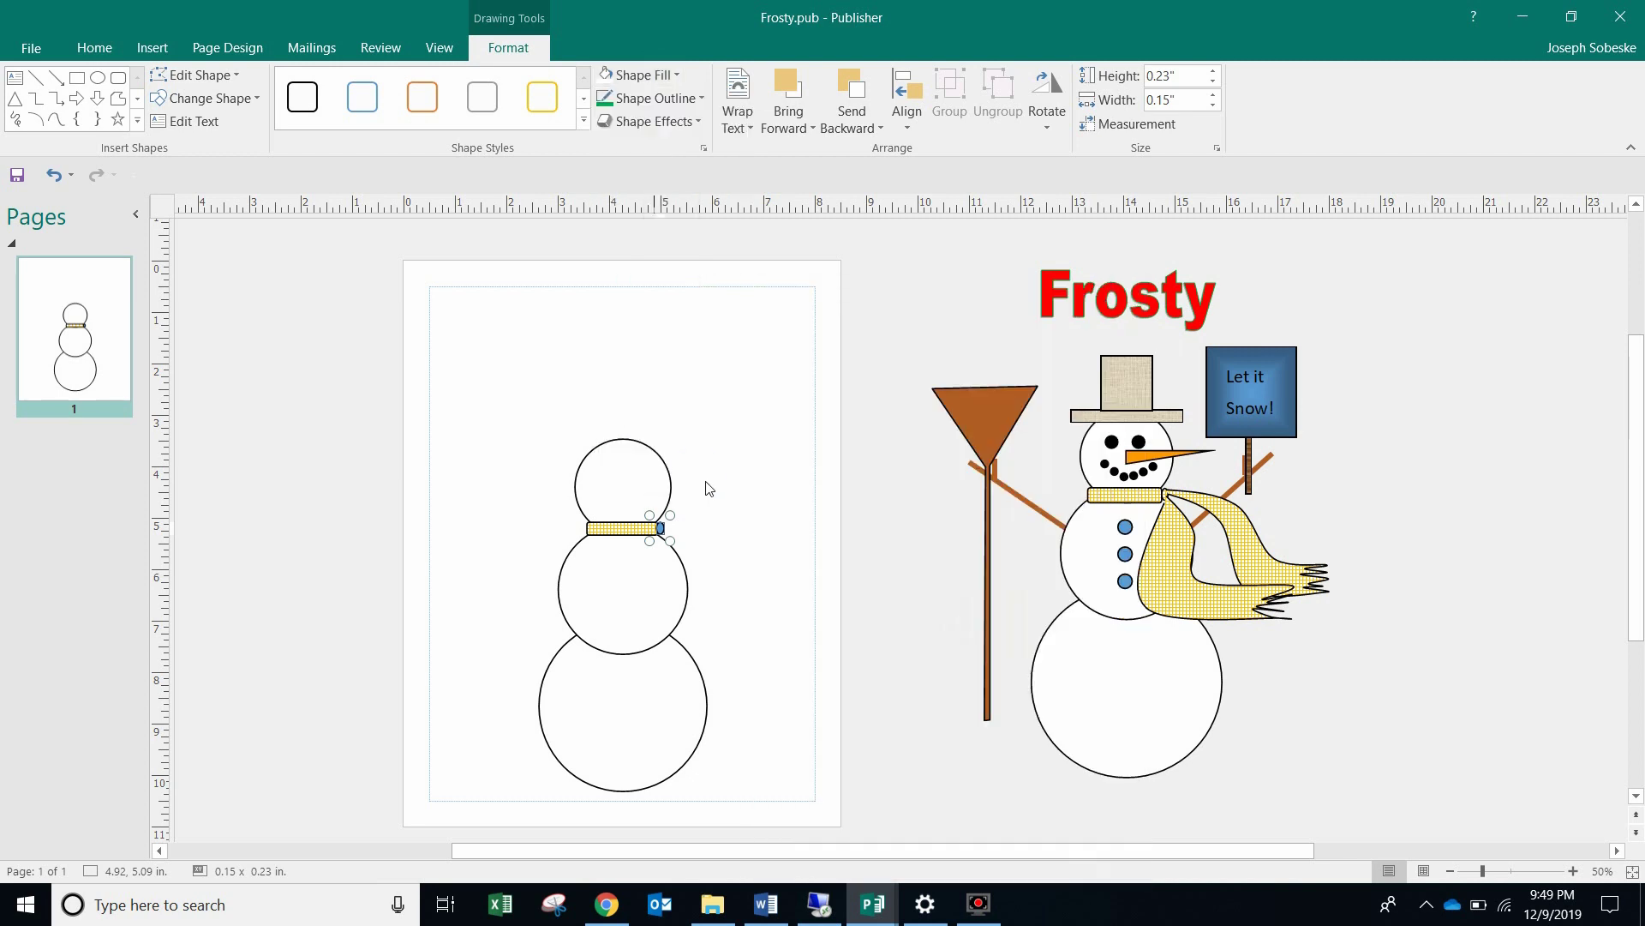
scroll(800, 628, down, 2)
click(709, 576)
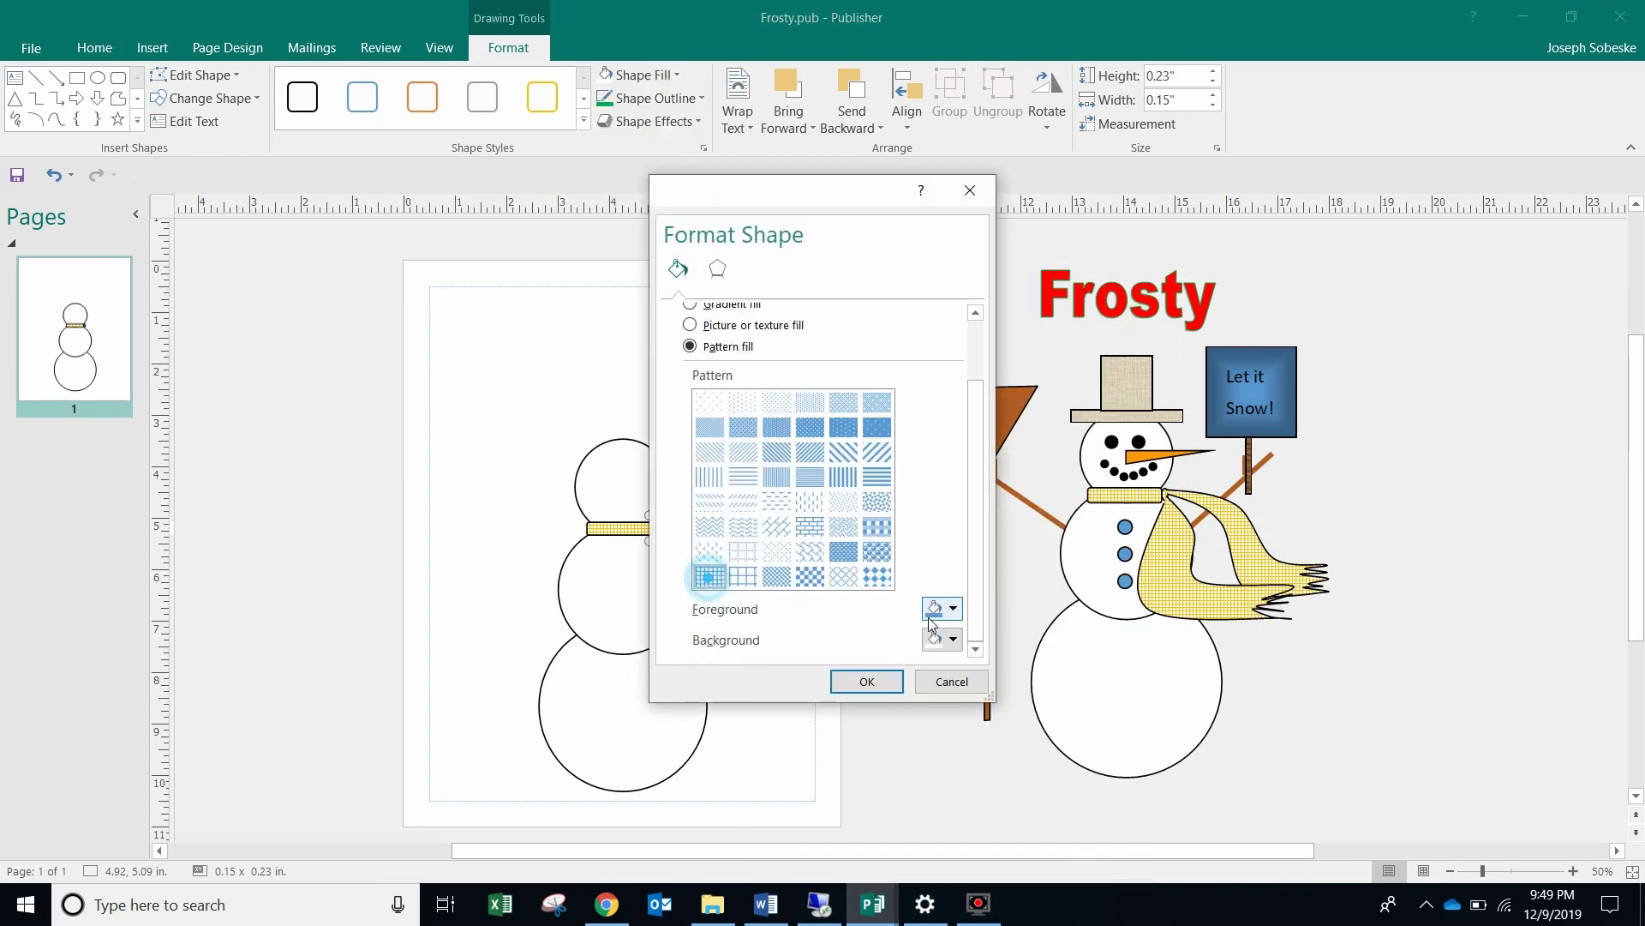
click(933, 609)
click(979, 692)
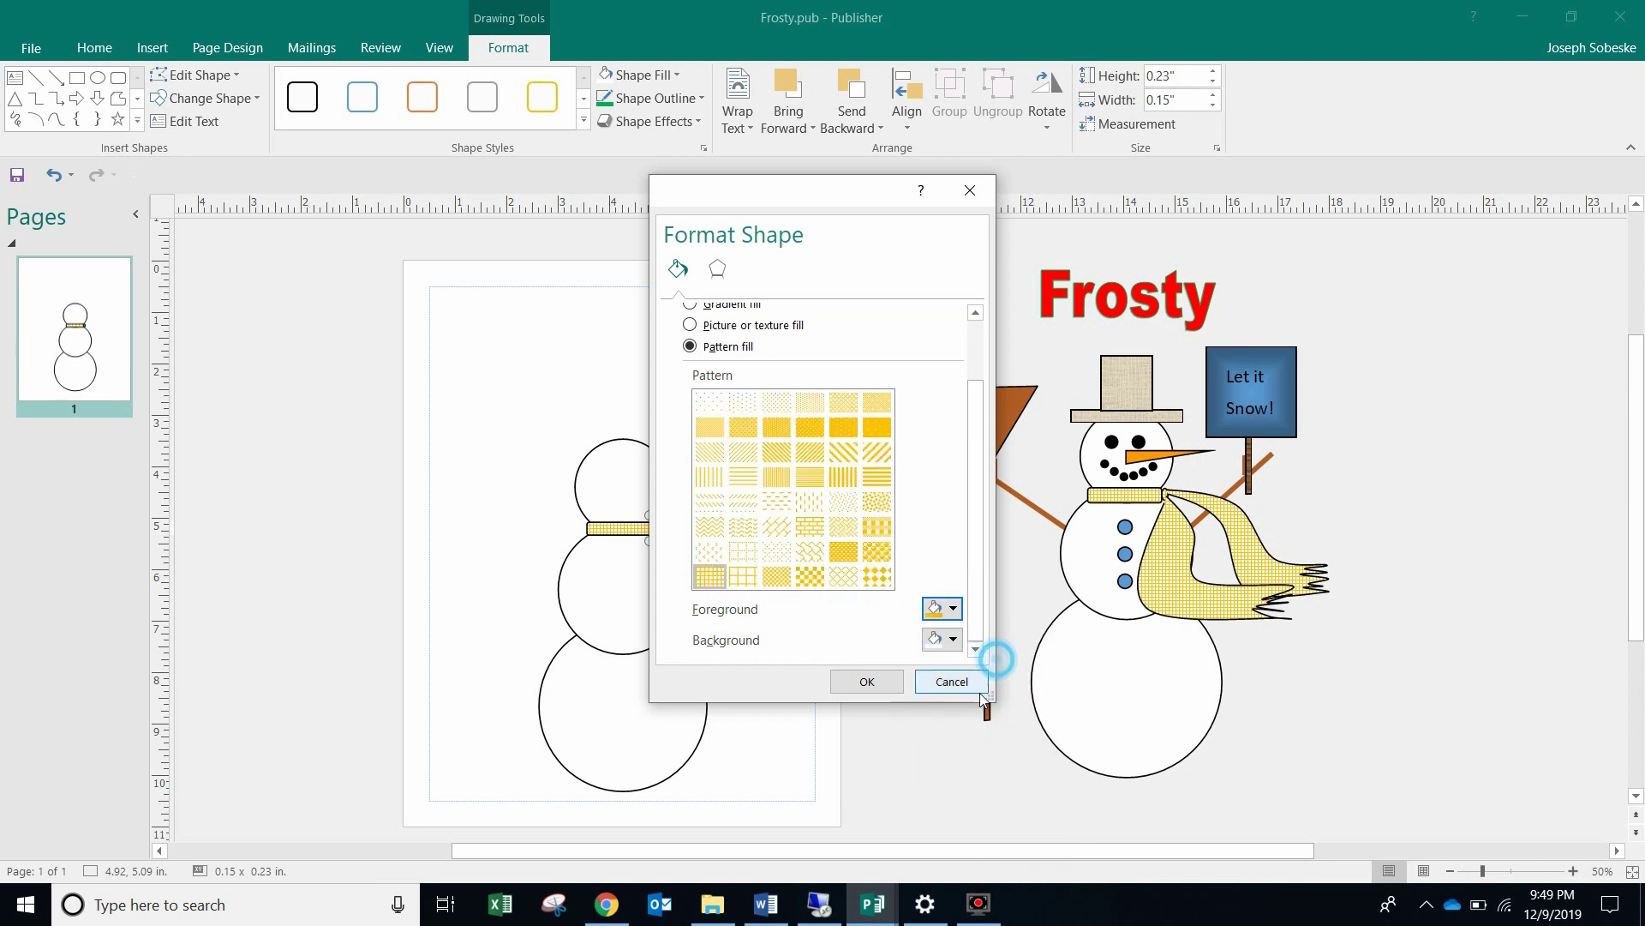
click(857, 681)
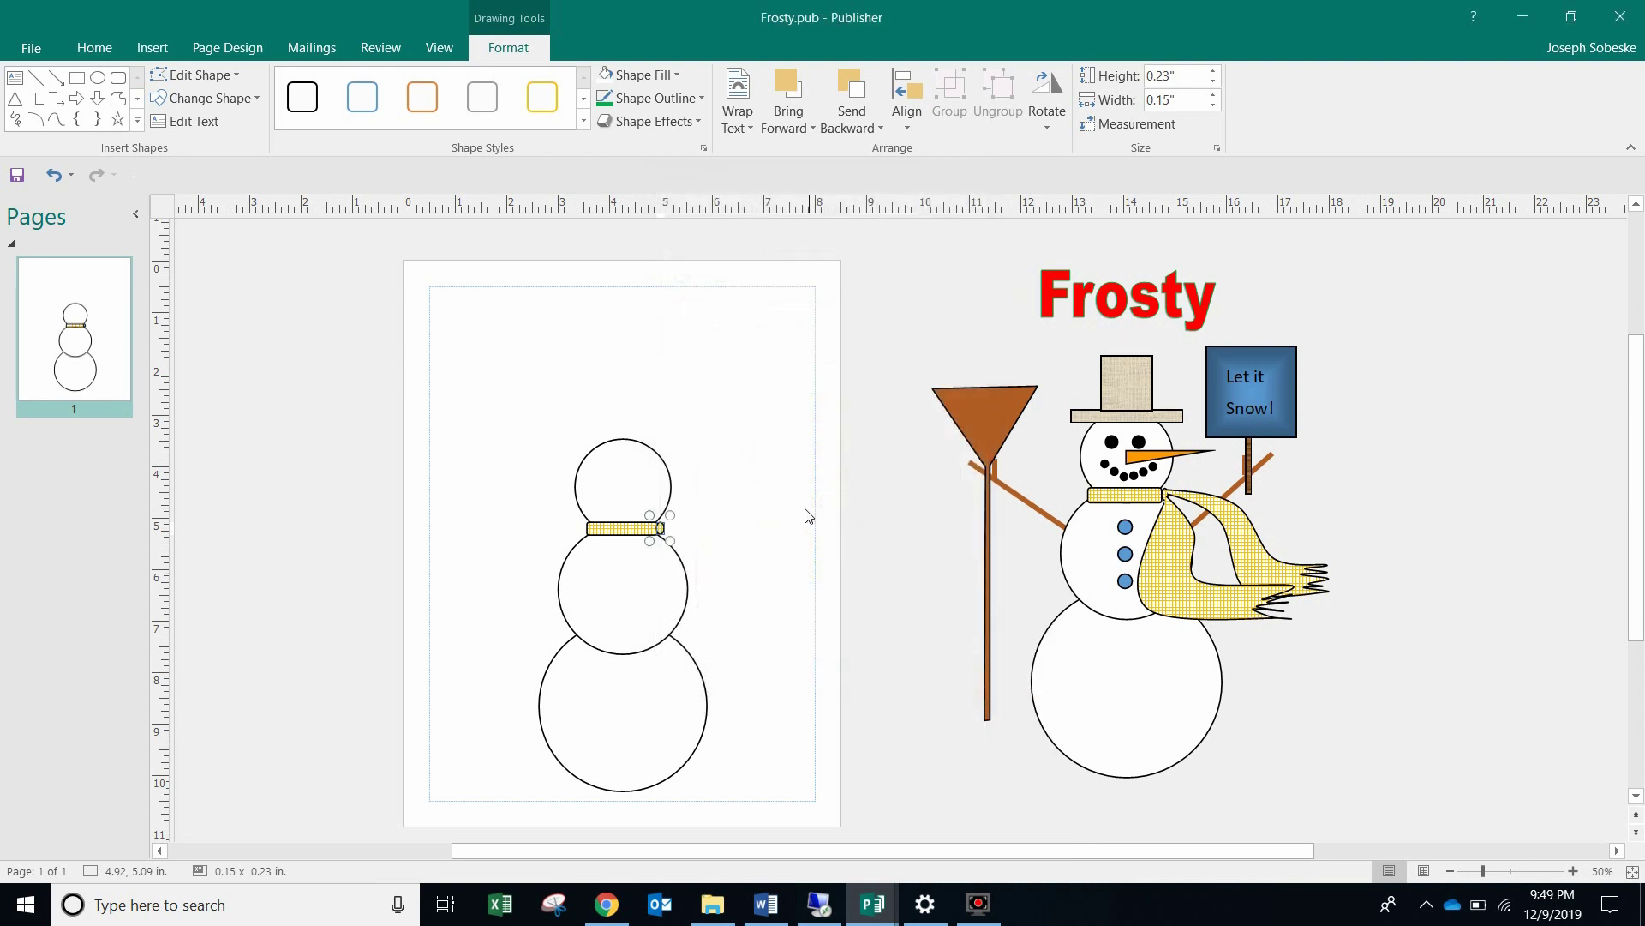
click(743, 407)
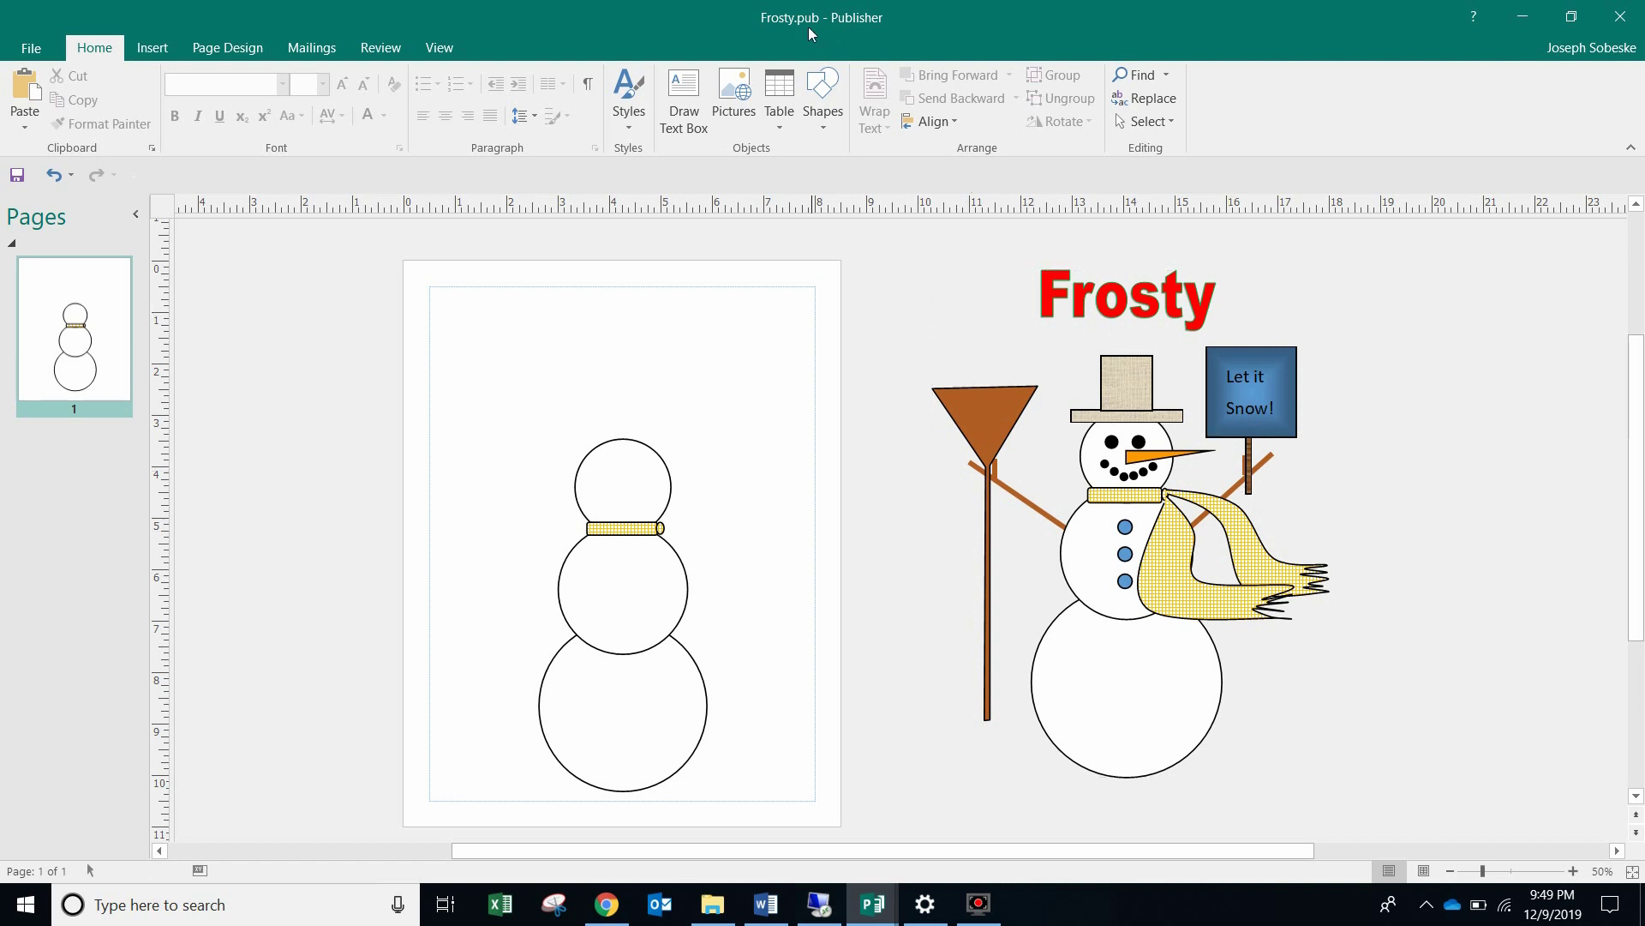
Step: Start a Curve shape at the scarf knot and draw the tail's upper edge sweeping right and down toward the page's right margin
click(153, 47)
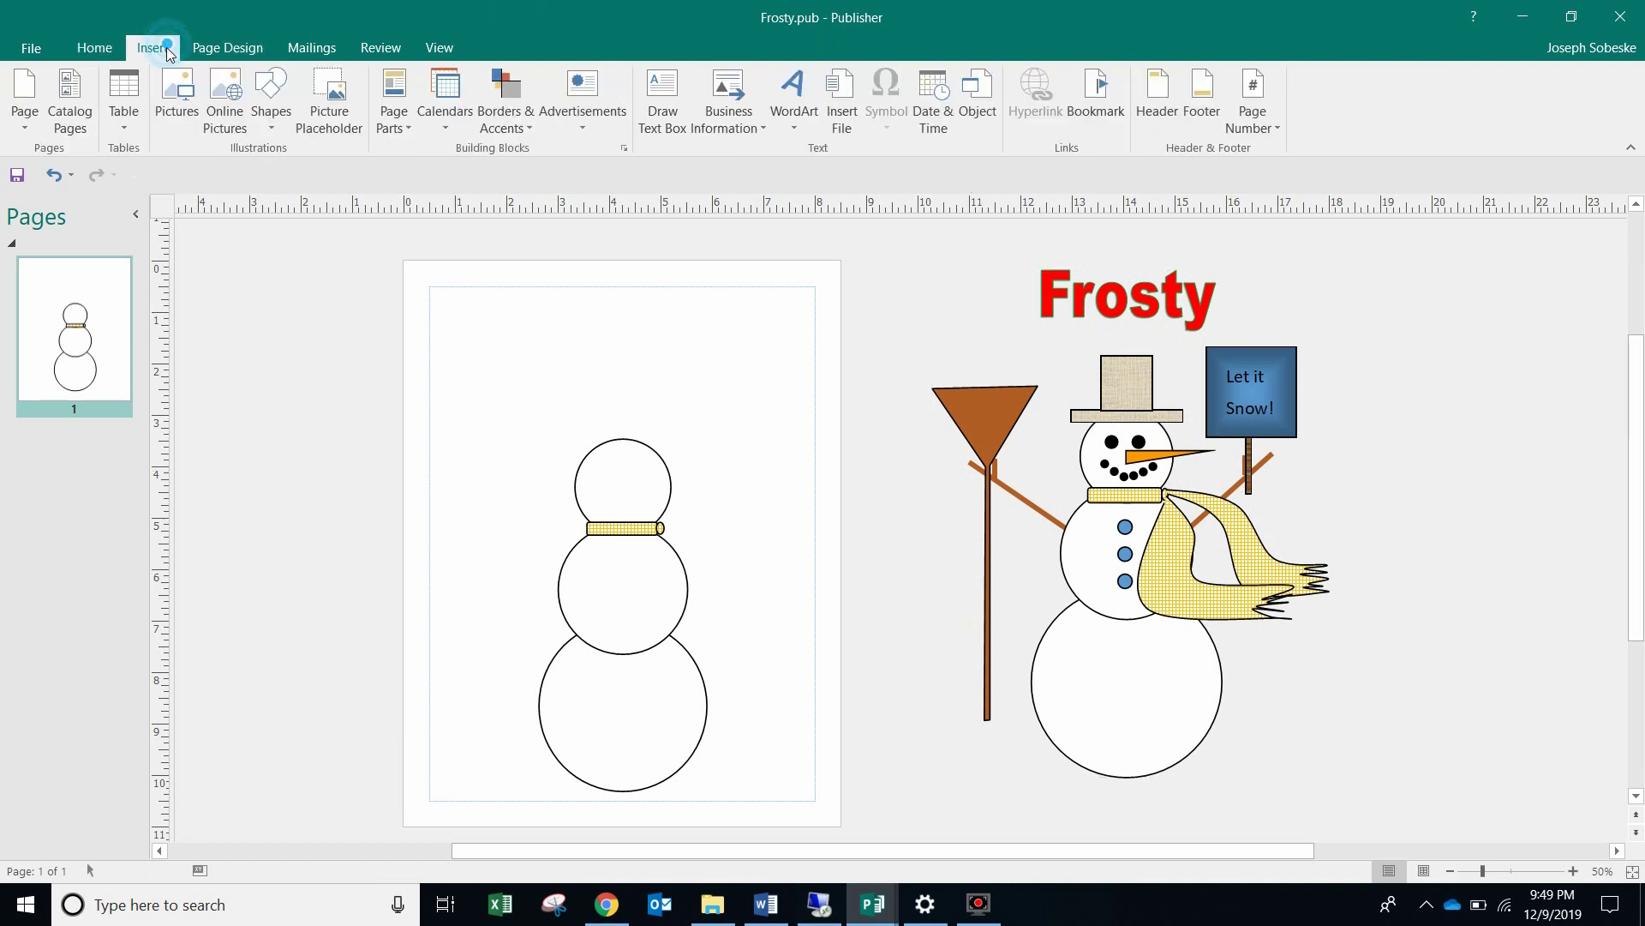
click(92, 51)
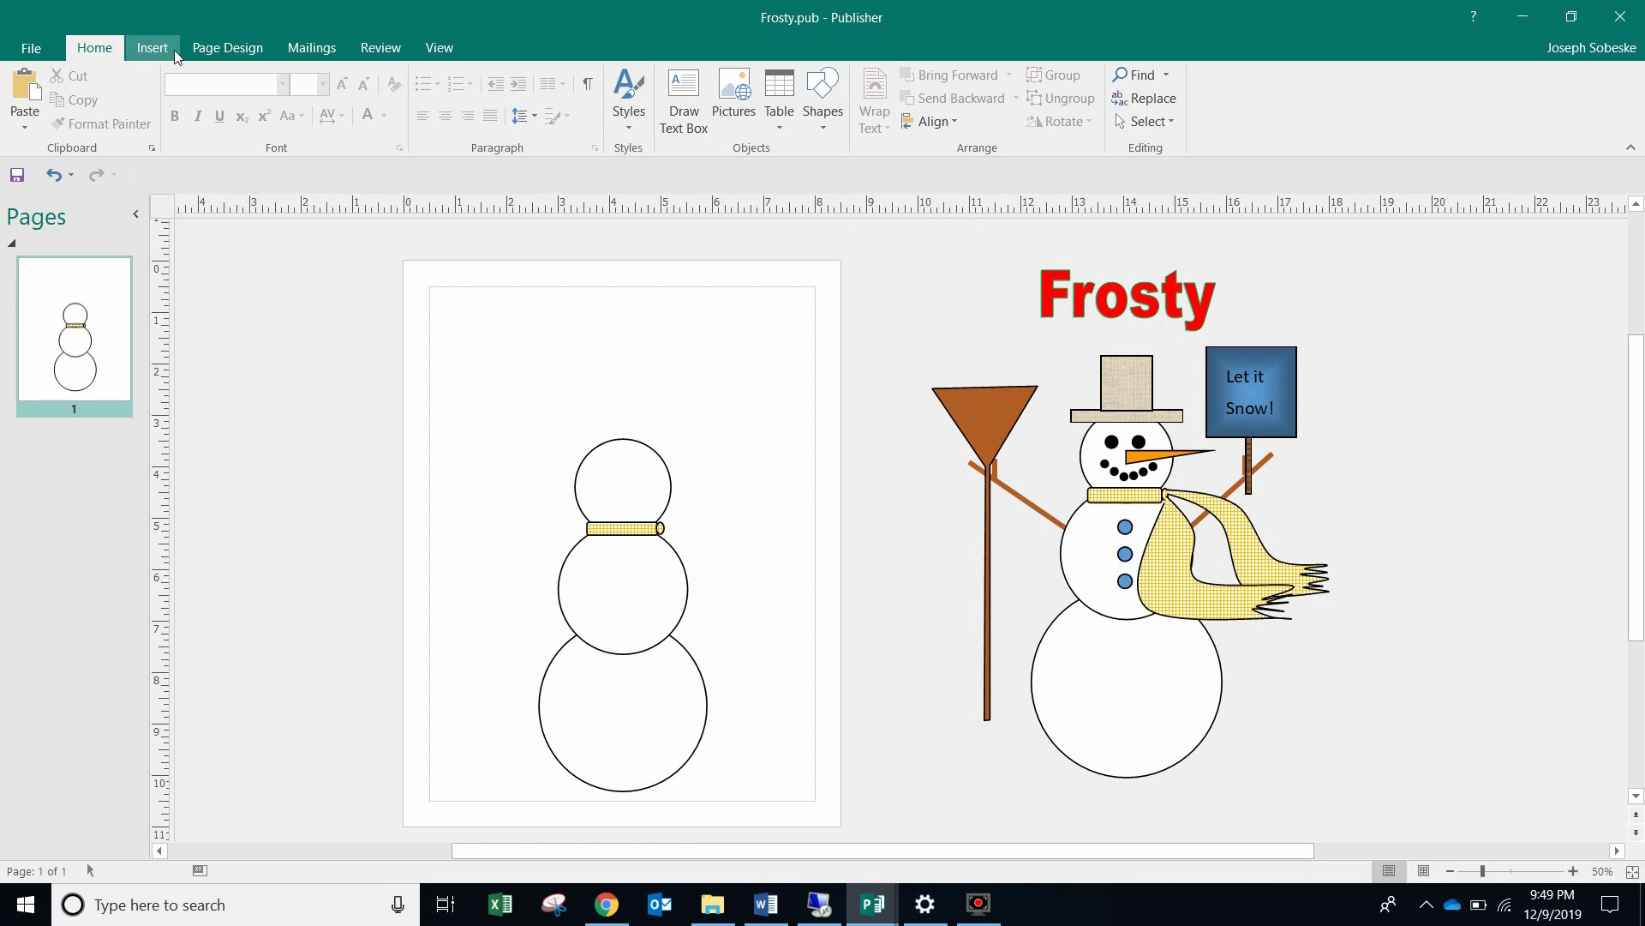
click(825, 94)
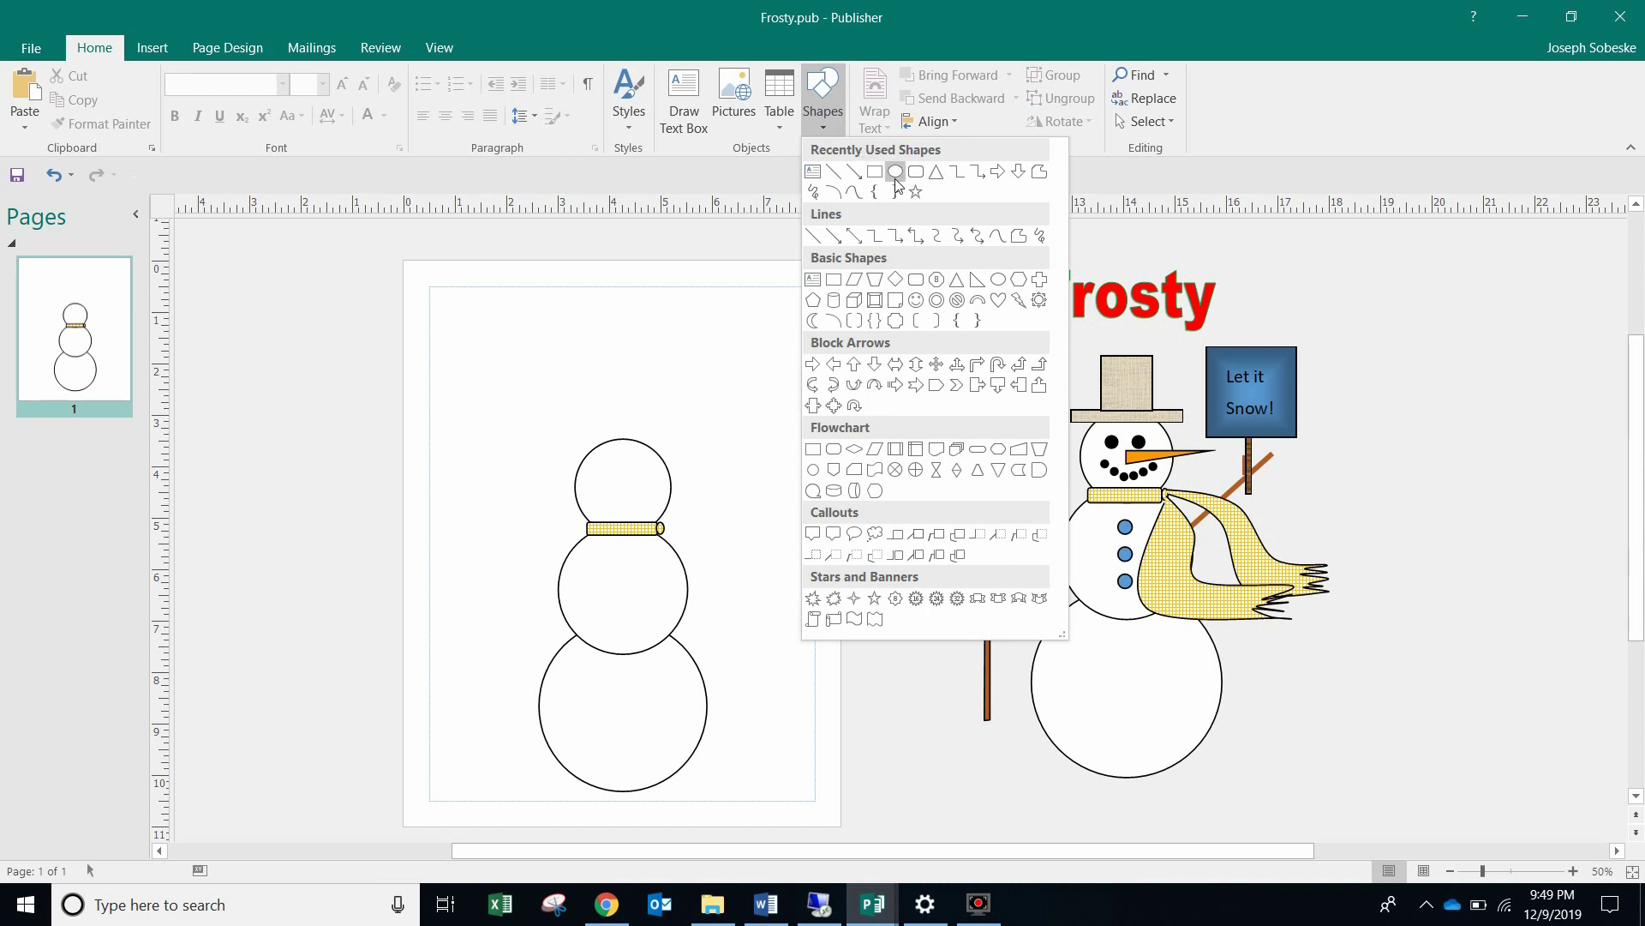
click(853, 193)
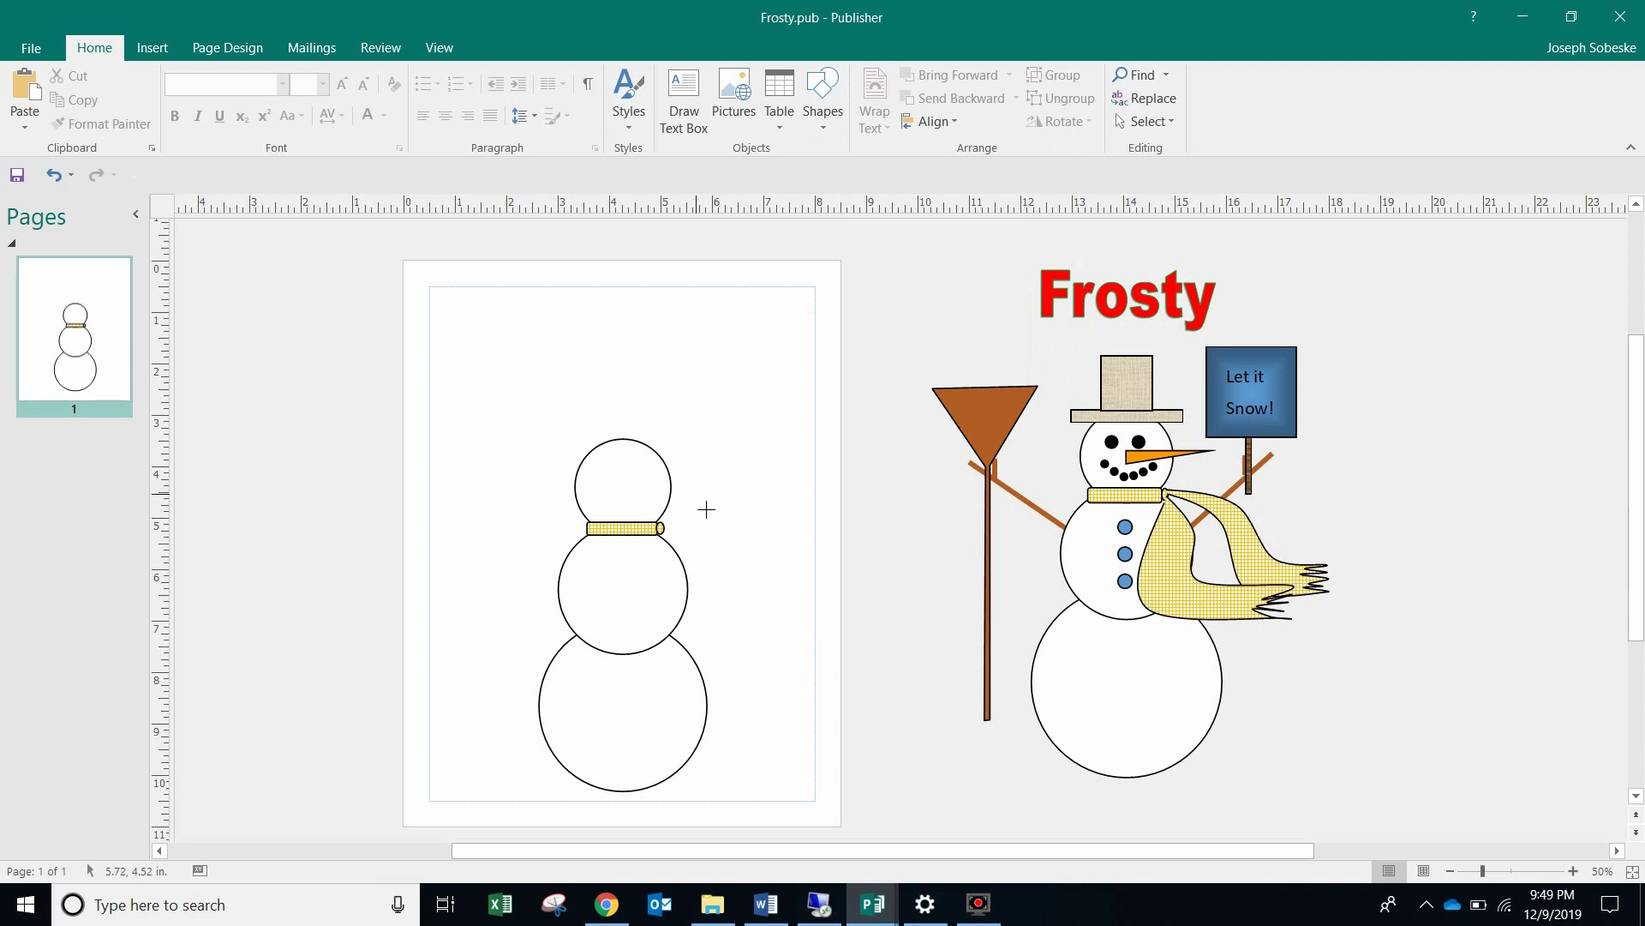
click(1575, 871)
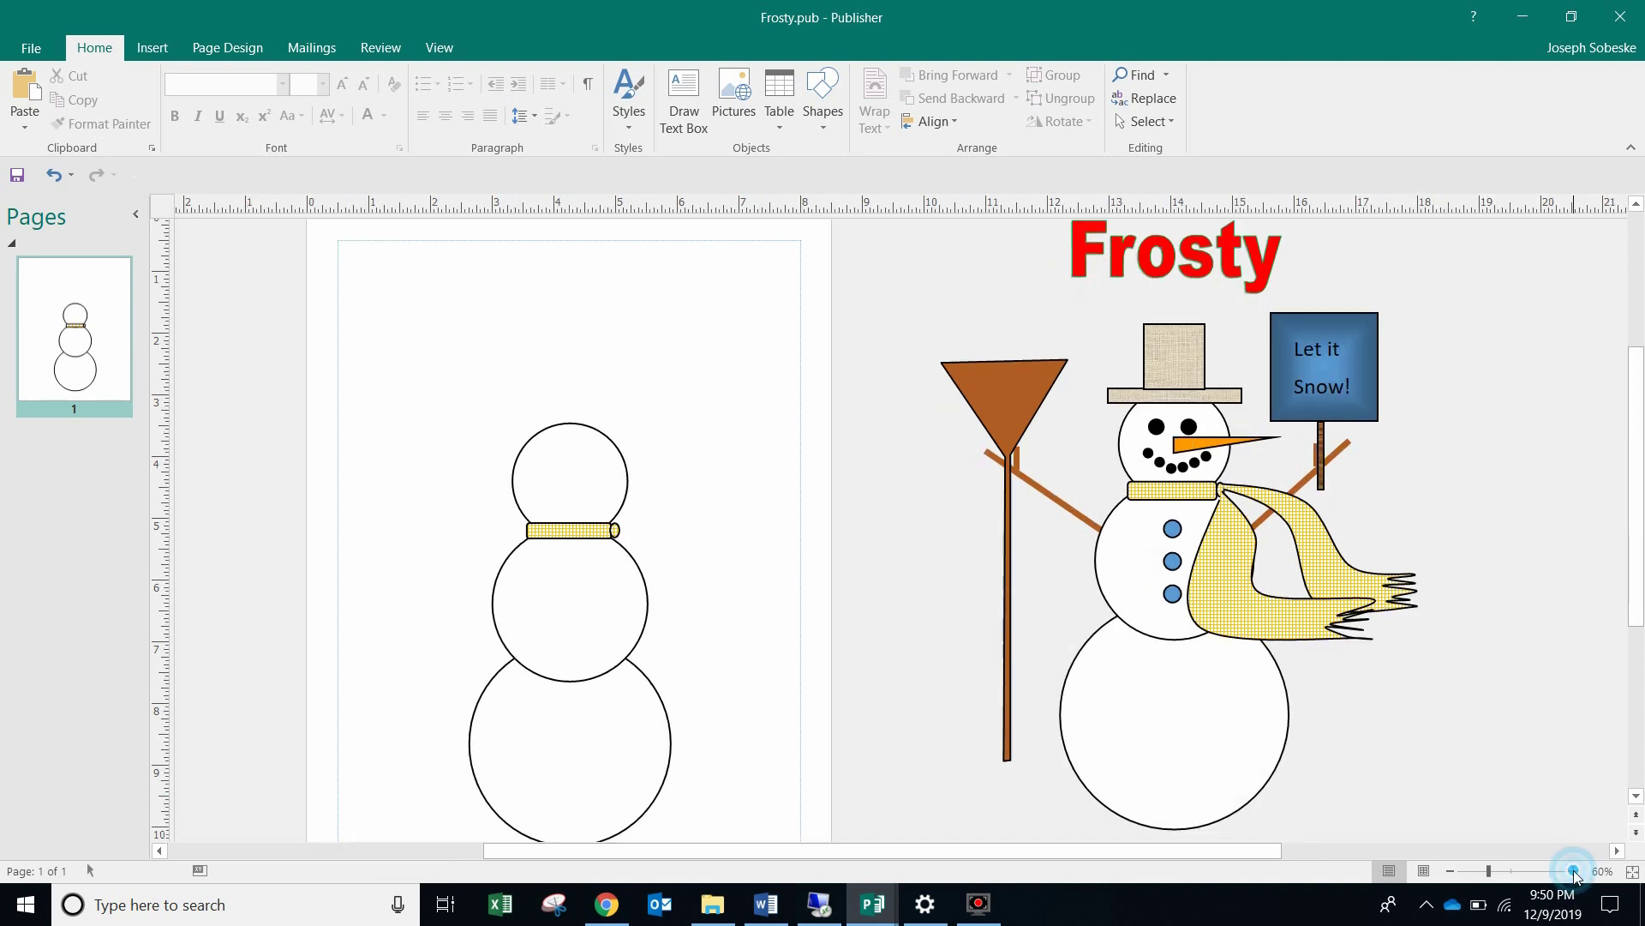
click(1574, 871)
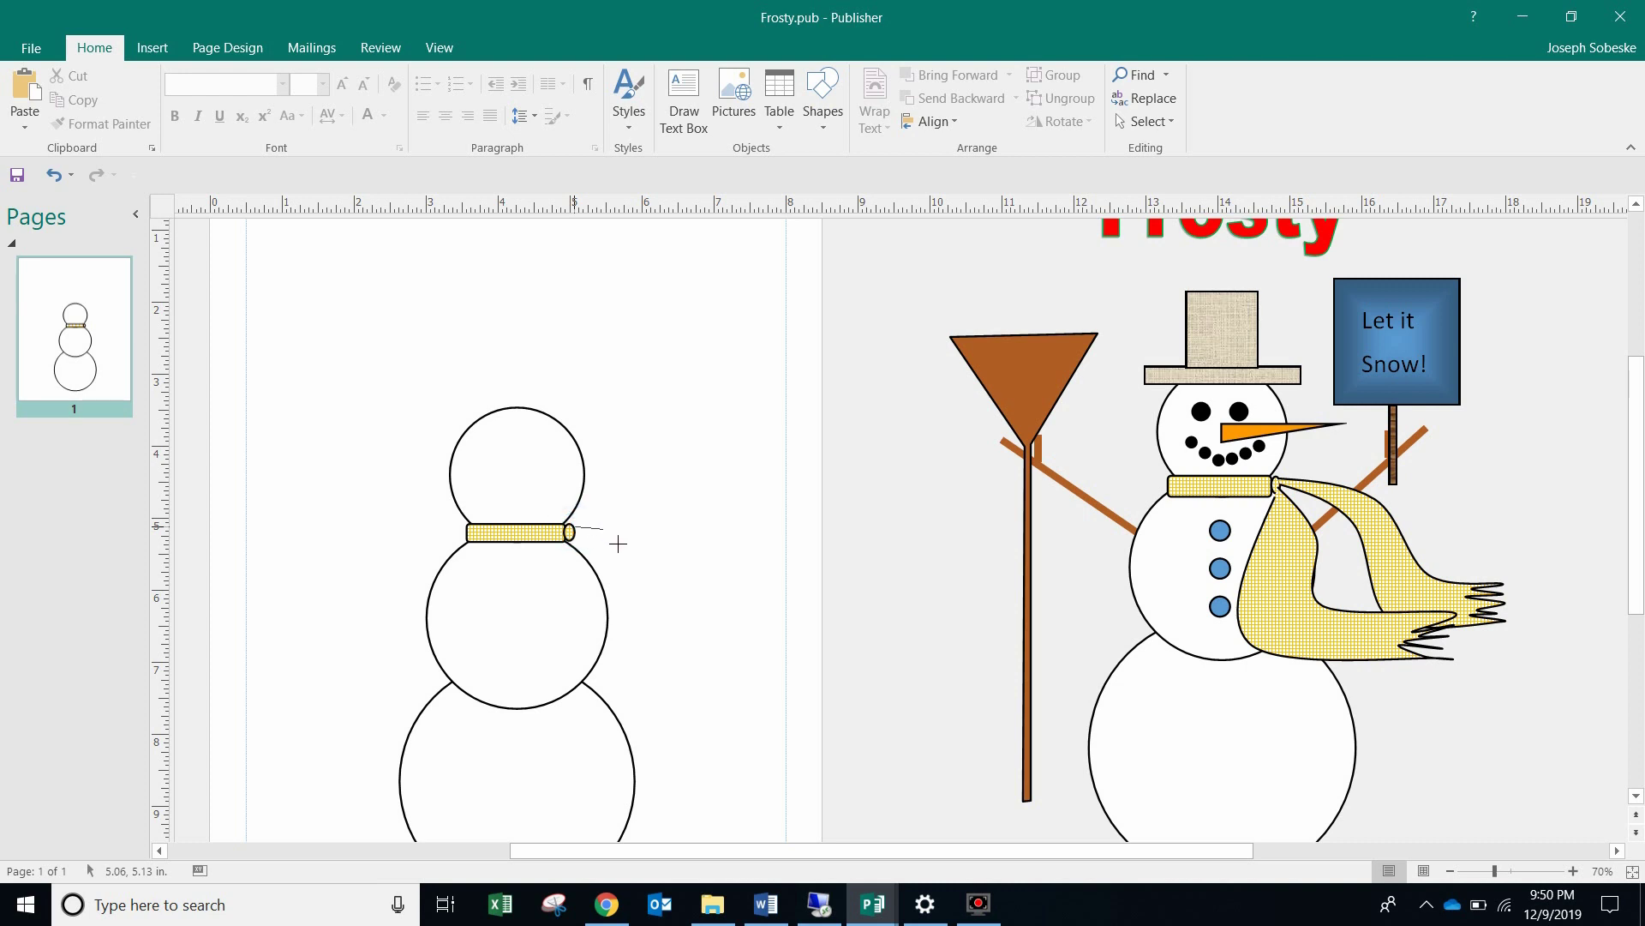
drag(617, 543, 697, 561)
drag(697, 561, 743, 633)
click(737, 626)
Step: Zigzag the fringe at the scarf tail's end and close the curve back at the knot, making the shape about 3.22 by 2.15 inches
click(789, 635)
click(768, 636)
click(793, 639)
click(765, 646)
click(787, 648)
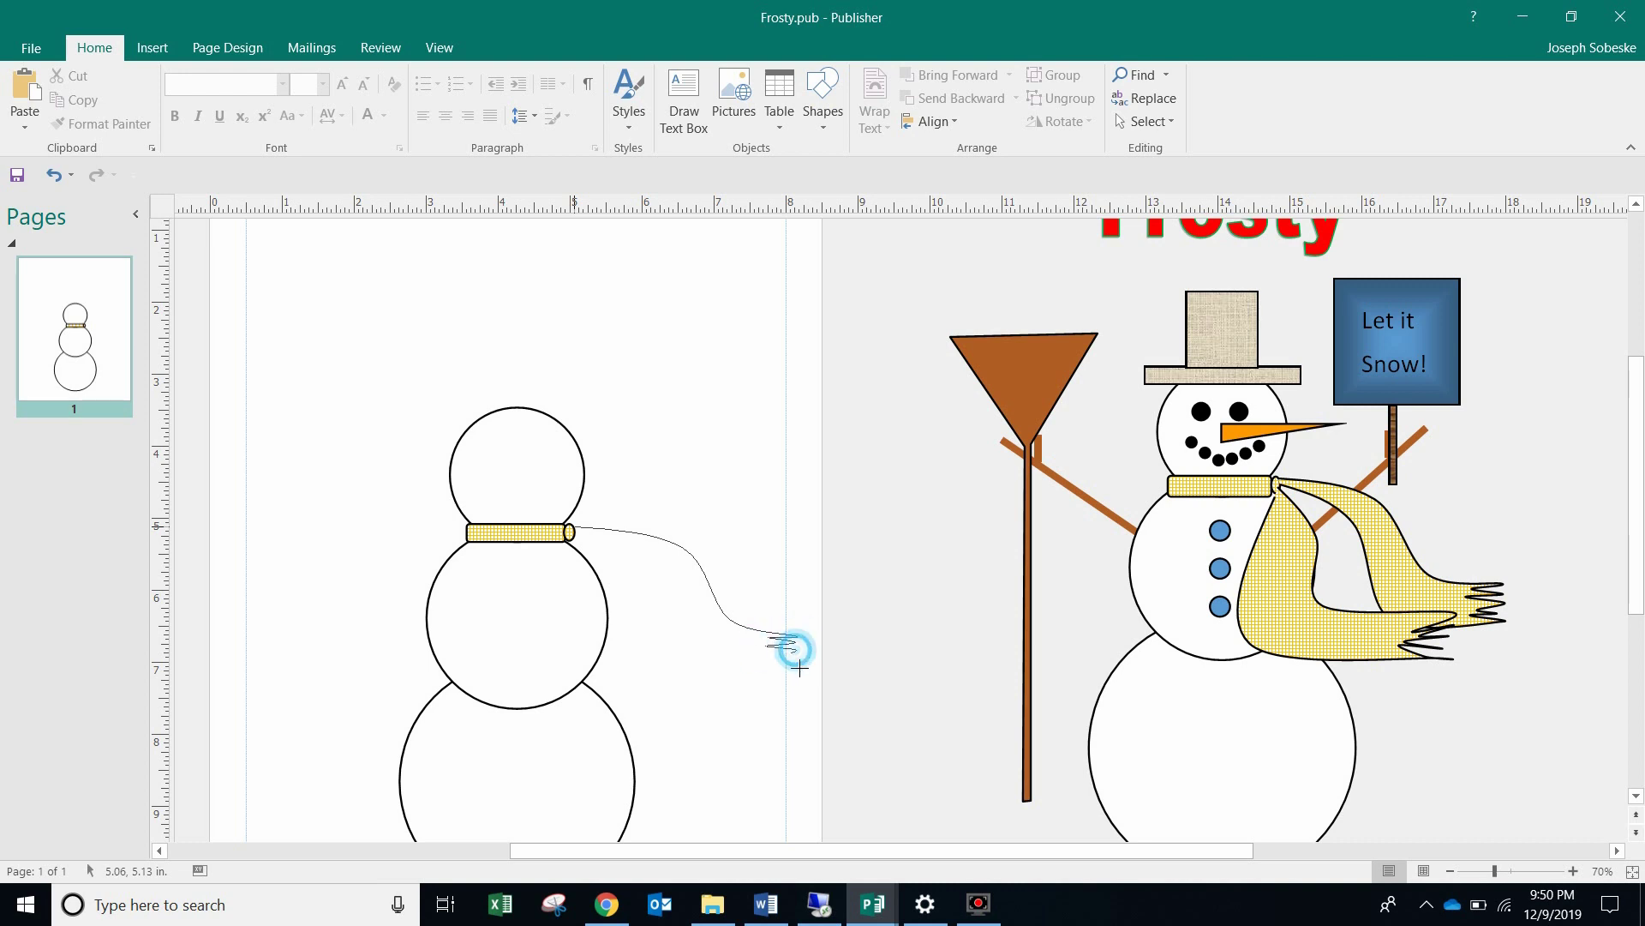
click(763, 651)
click(787, 649)
click(781, 669)
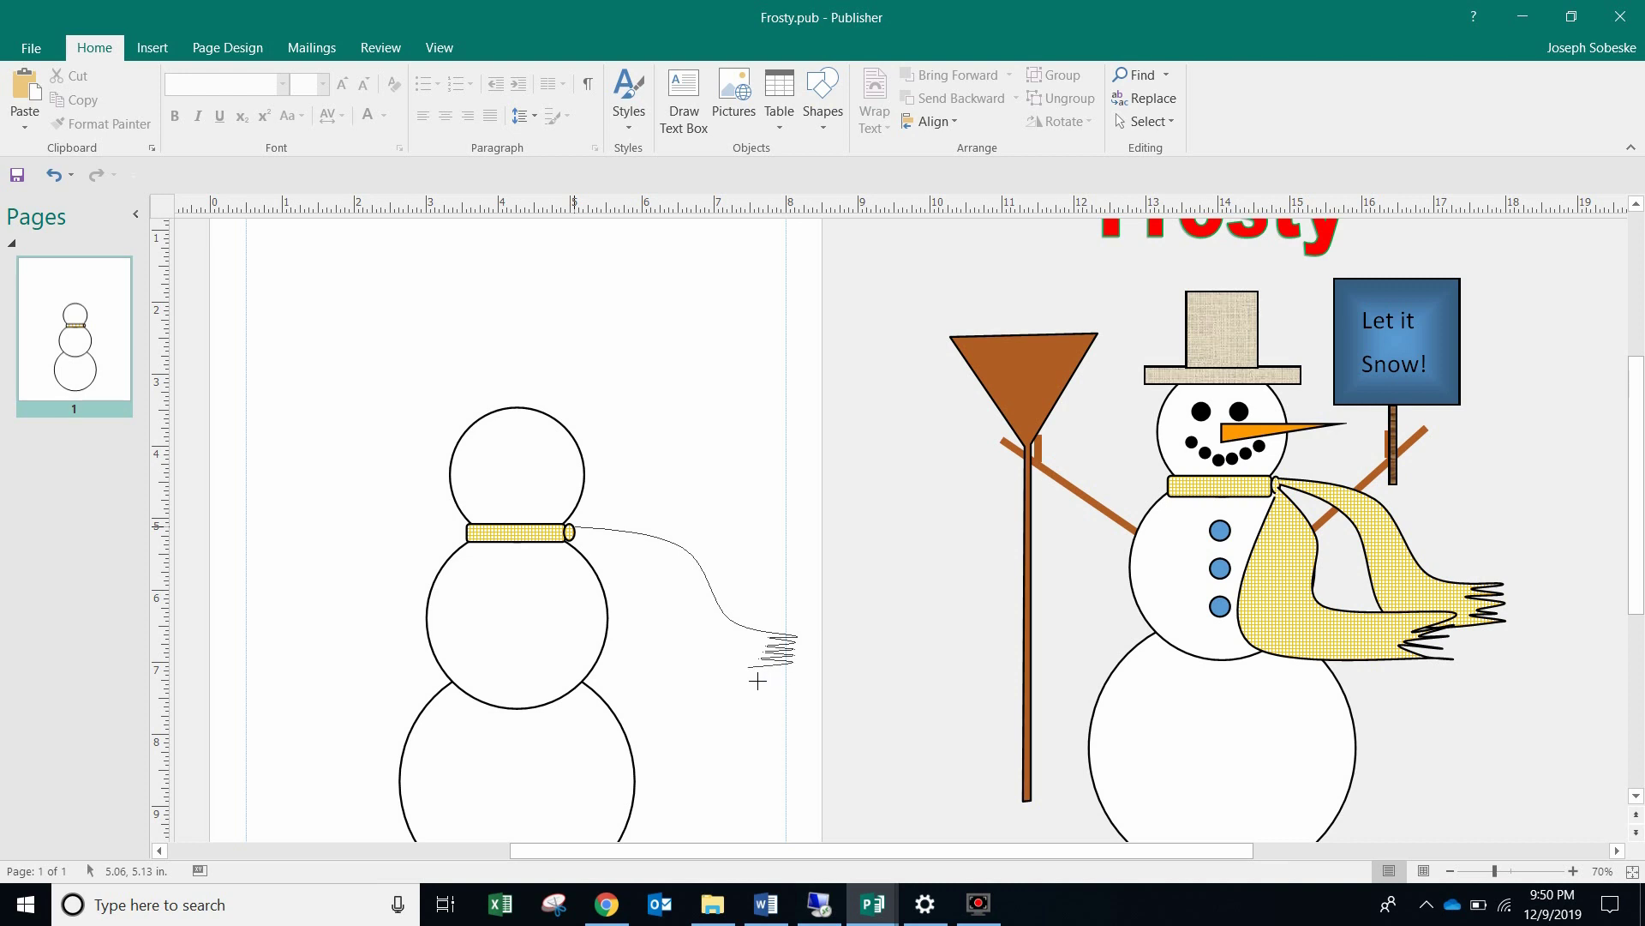
click(764, 664)
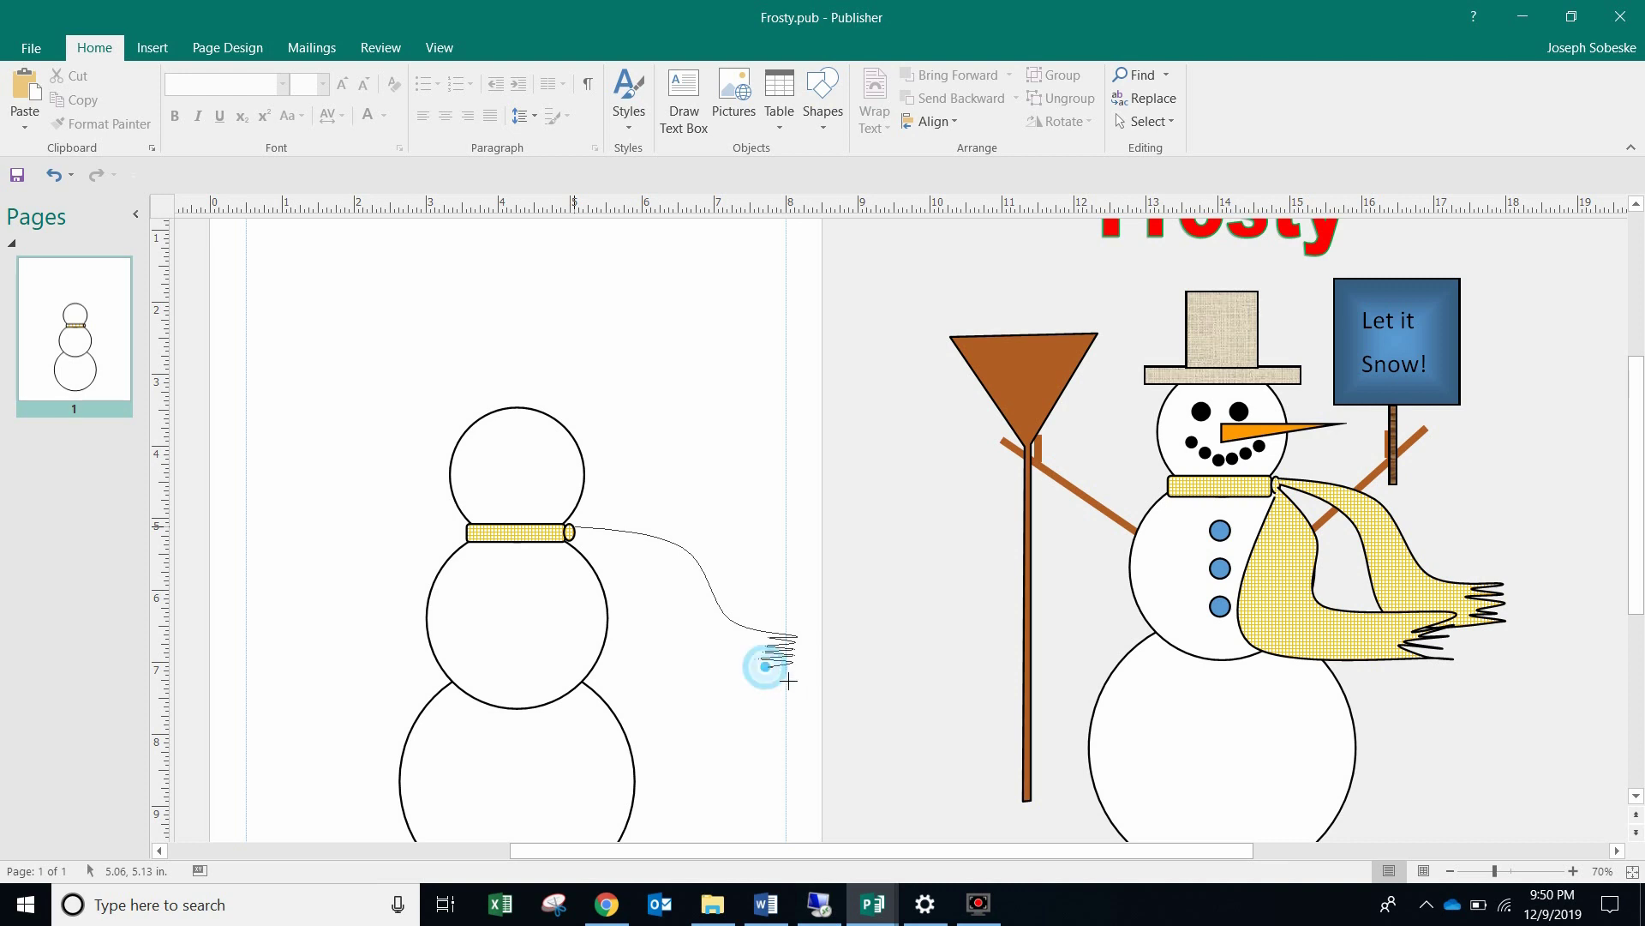
click(792, 668)
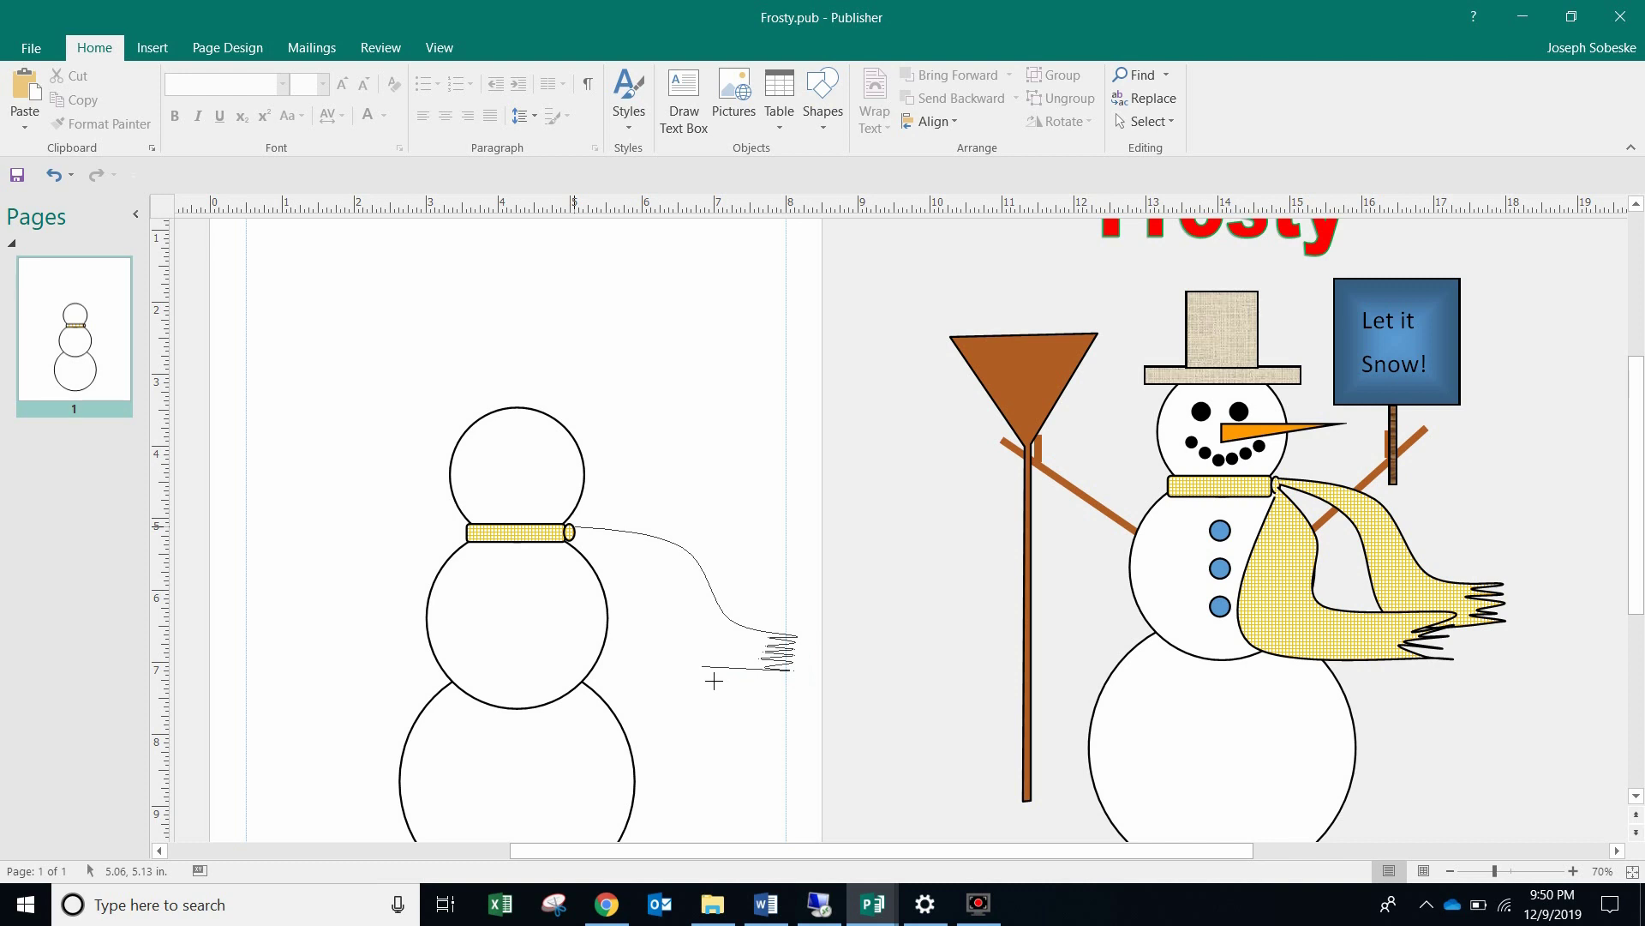
mouse_move(683, 618)
mouse_down()
mouse_move(661, 576)
mouse_move(569, 532)
mouse_up()
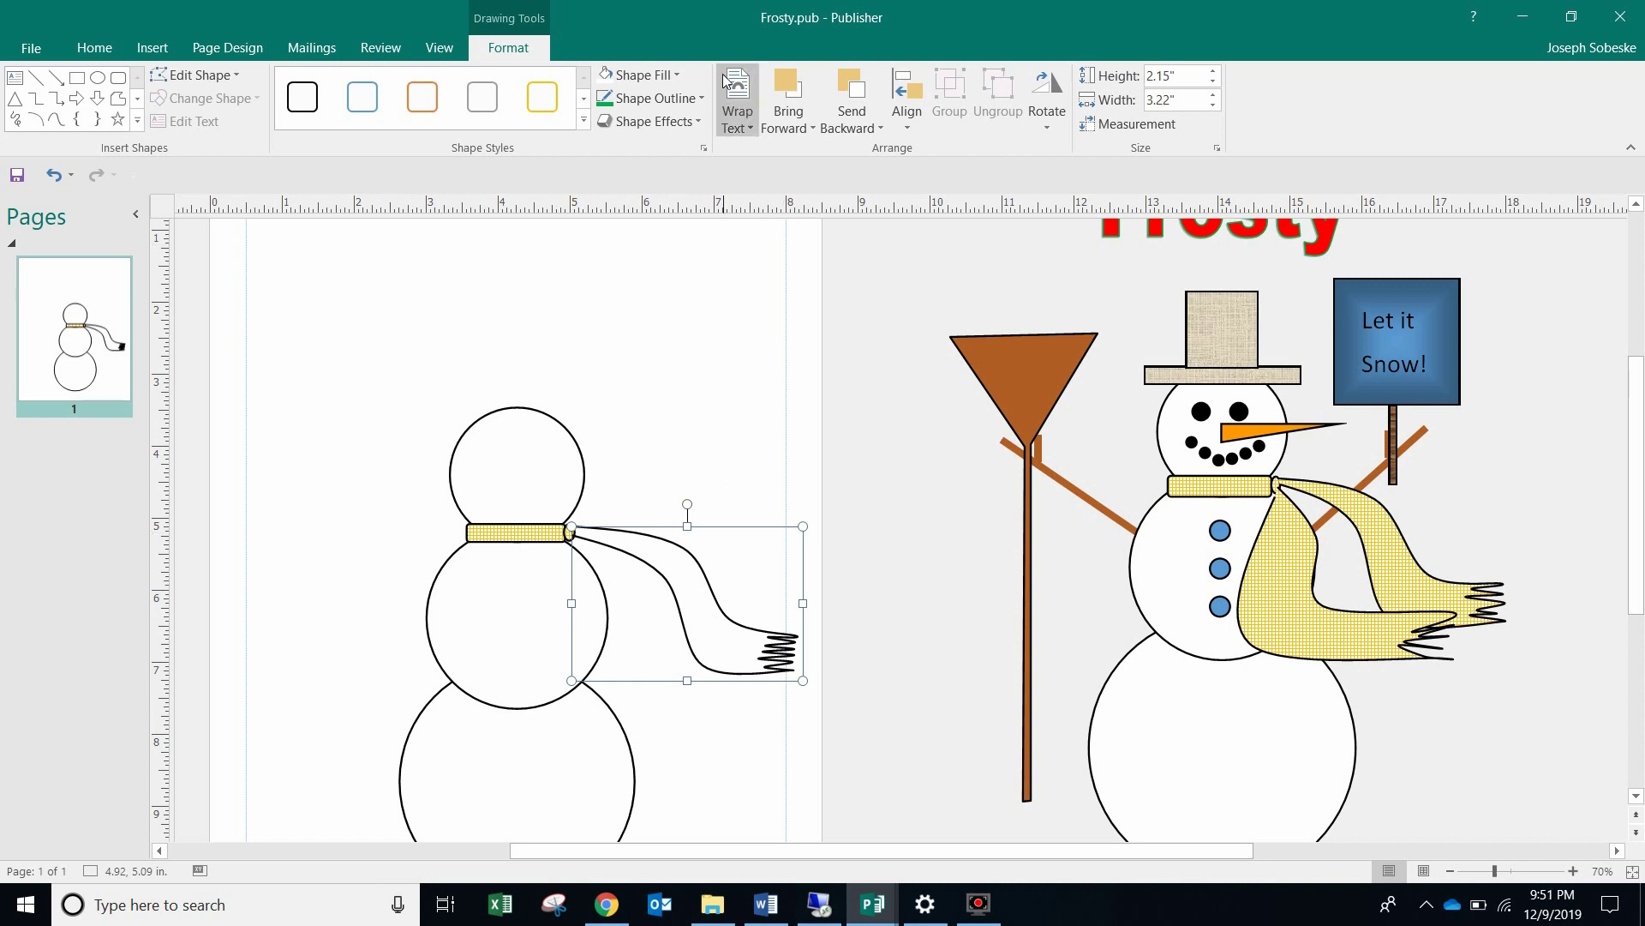
Step: Fill the scarf tail with the Small grid pattern using a gold foreground, and deselect the shape
click(673, 76)
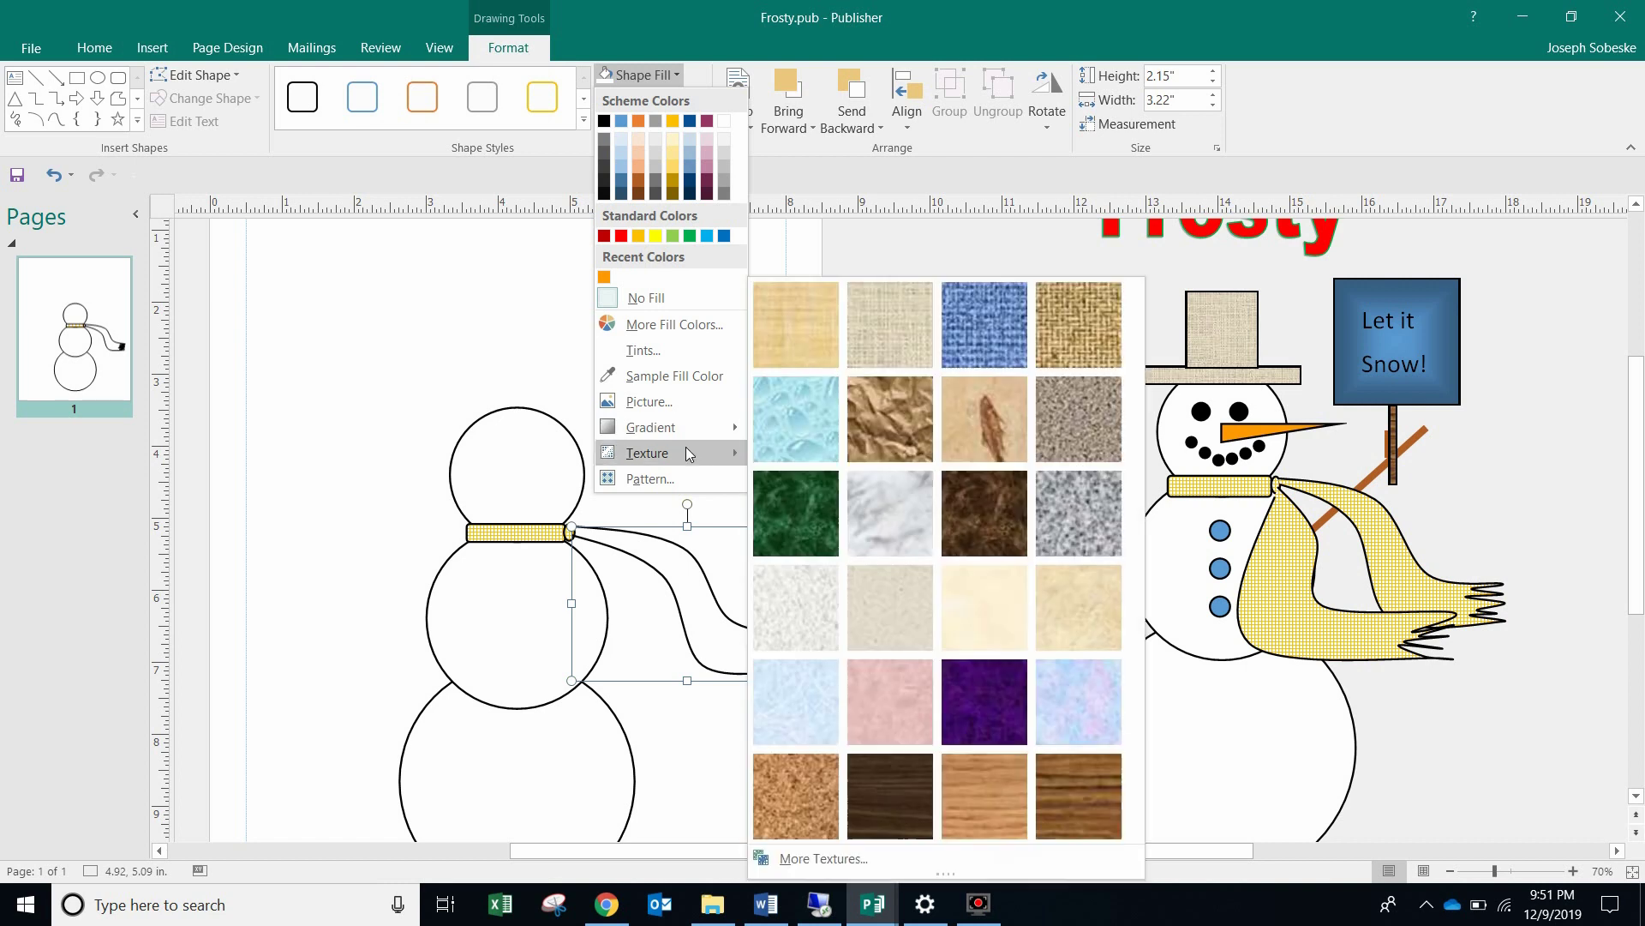
click(675, 478)
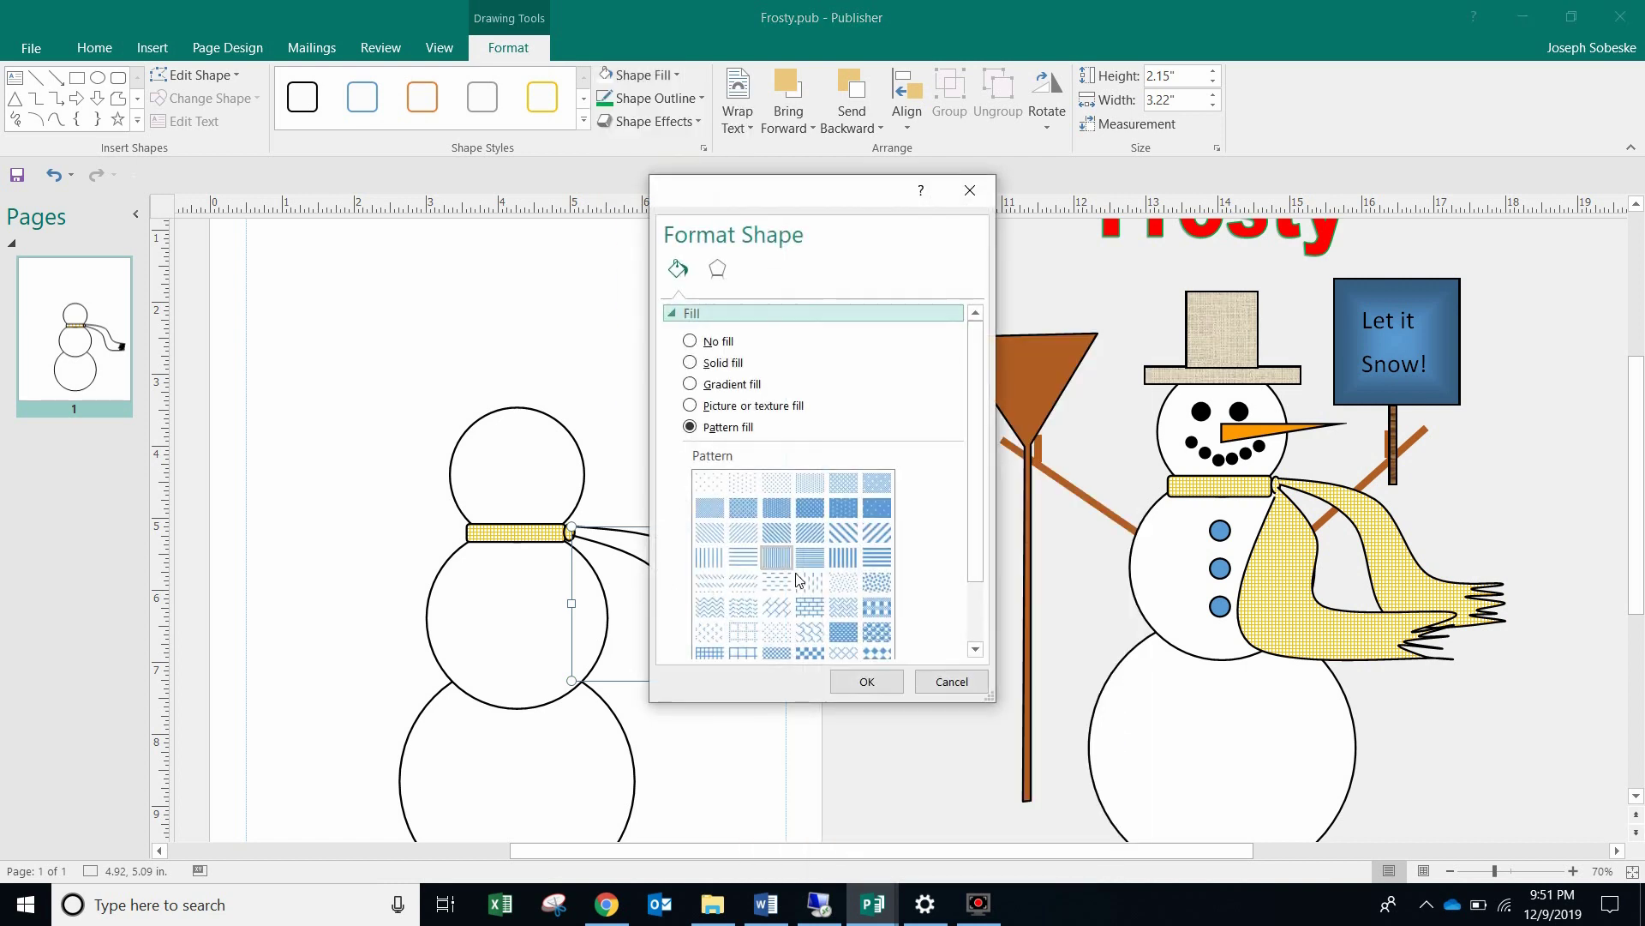
scroll(771, 583, down, 1)
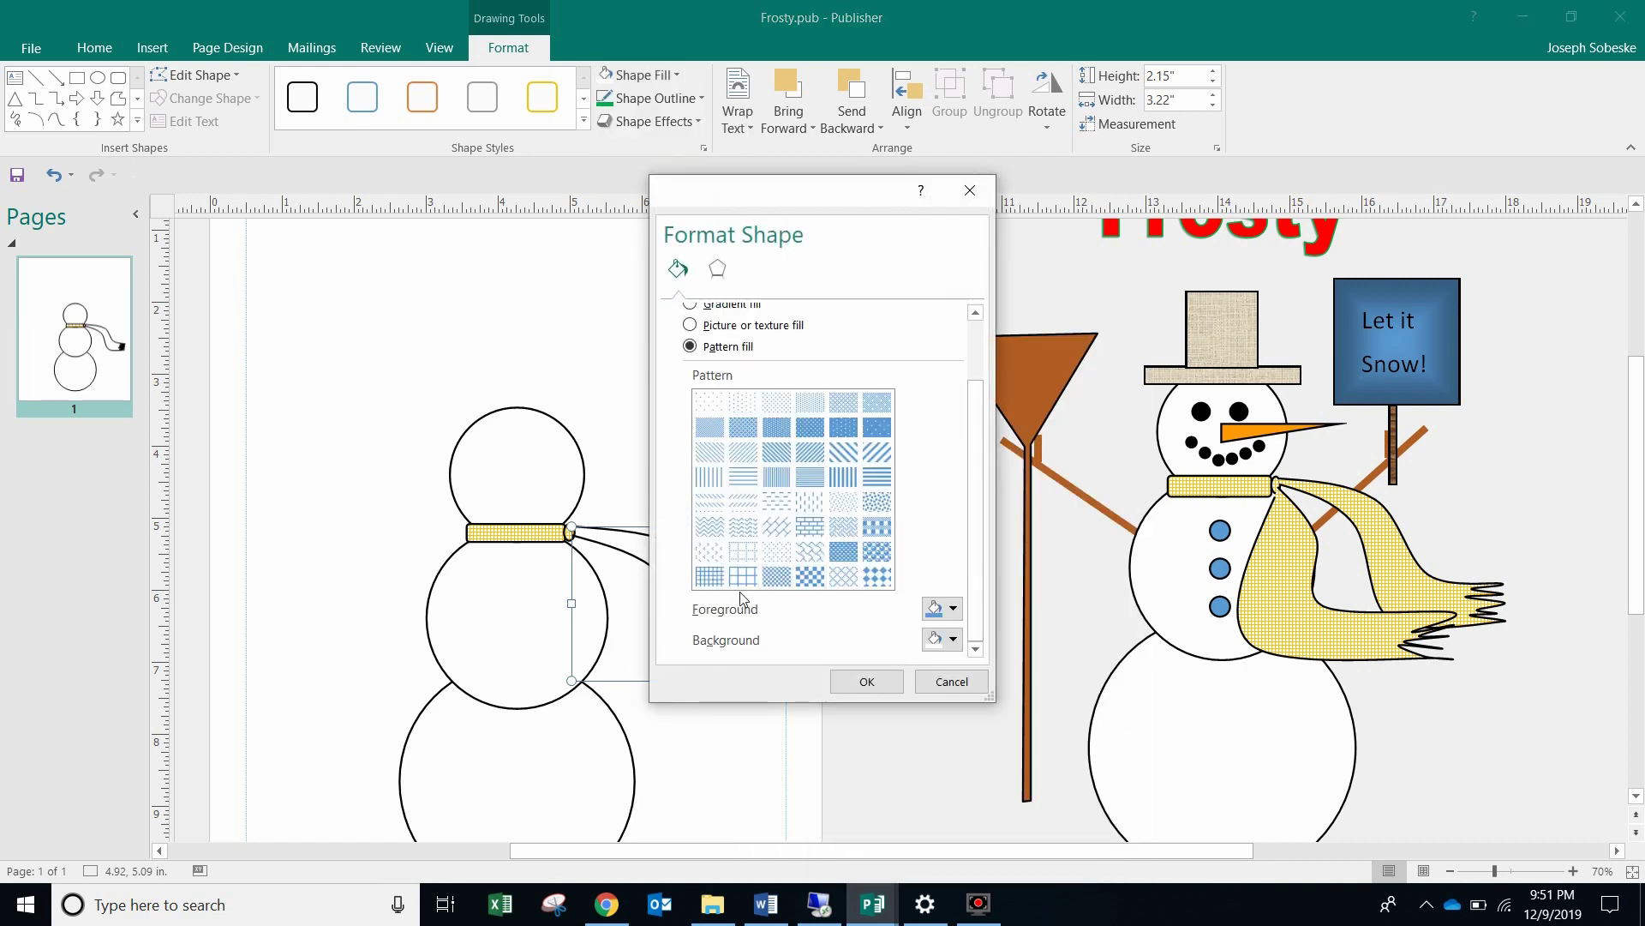
click(710, 576)
click(942, 612)
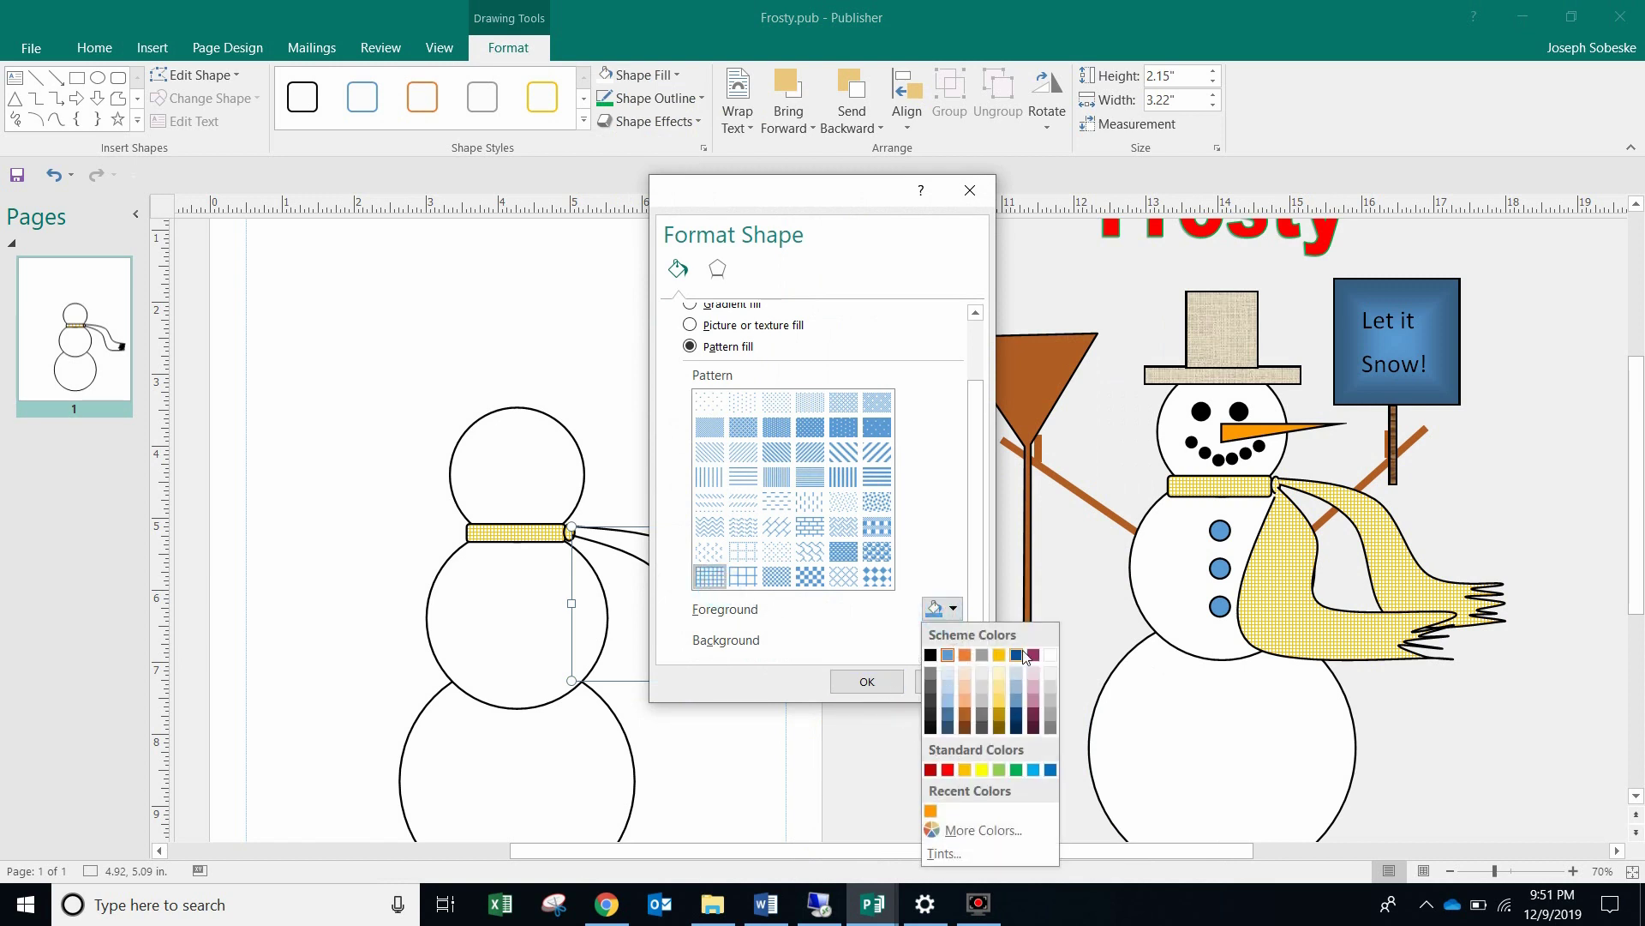
click(998, 655)
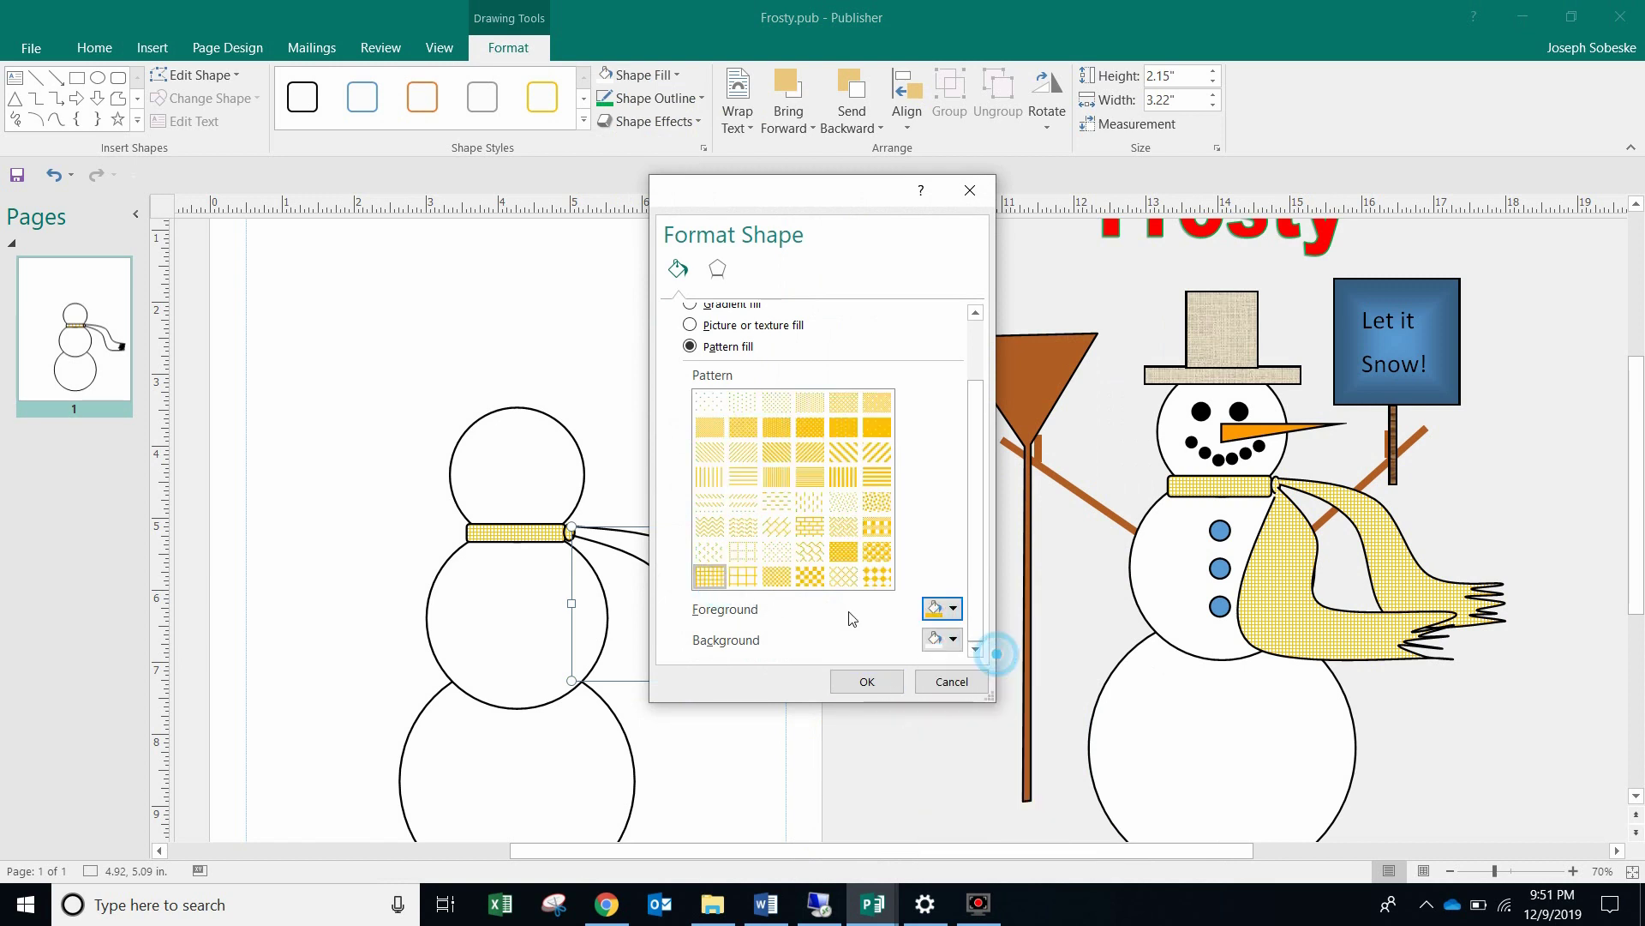
click(889, 678)
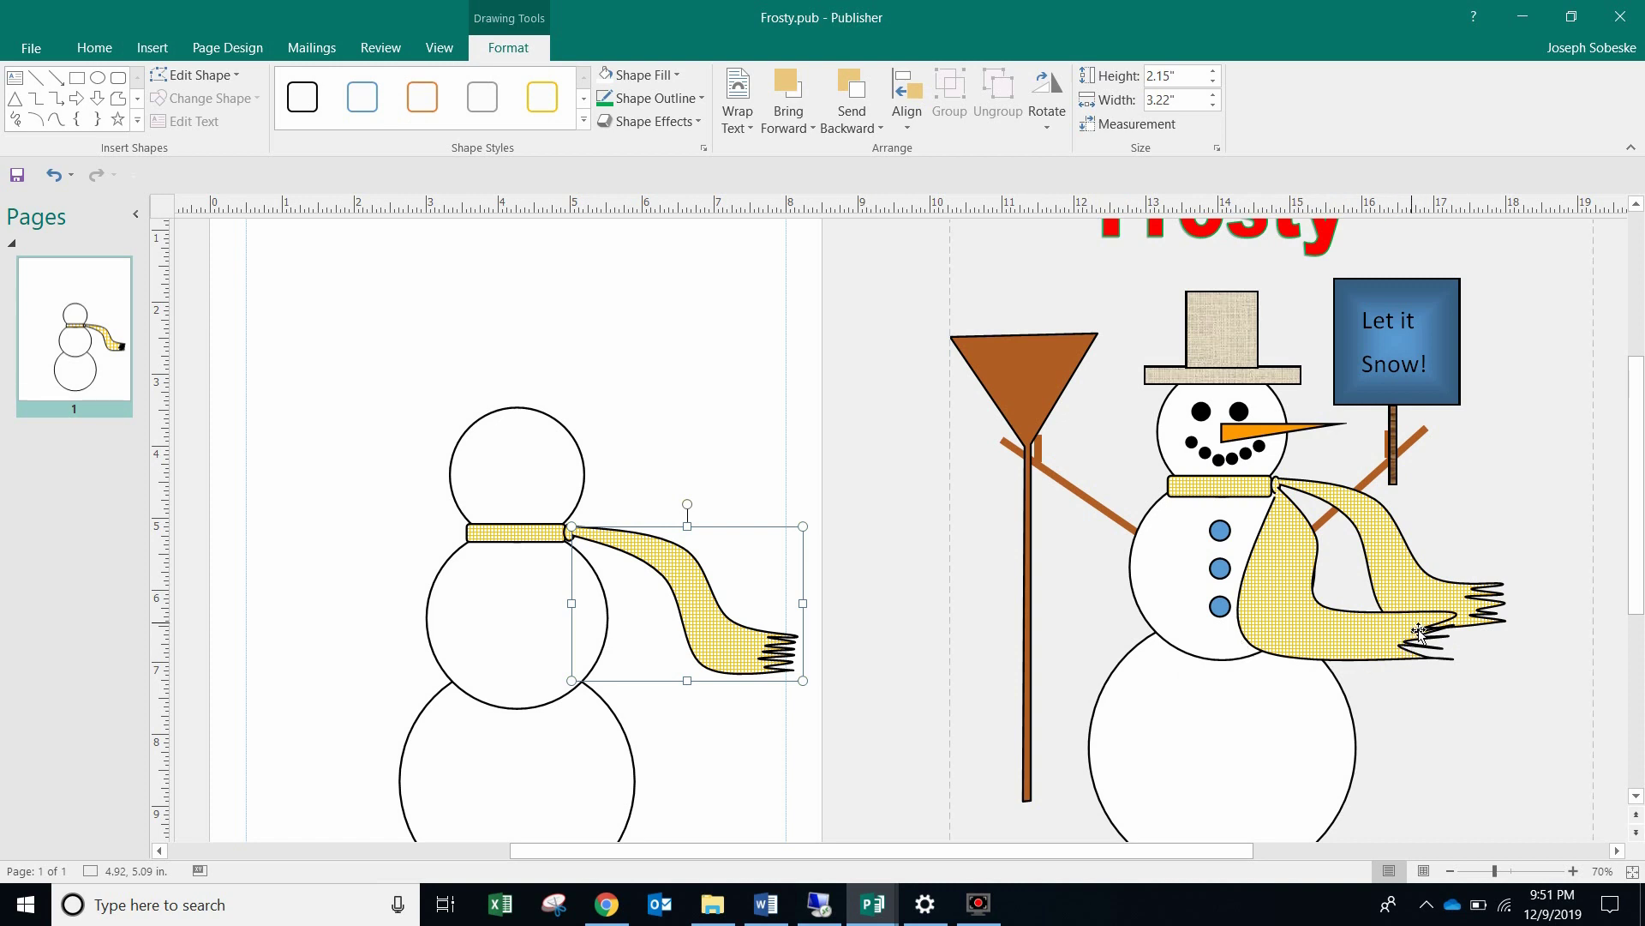
click(751, 436)
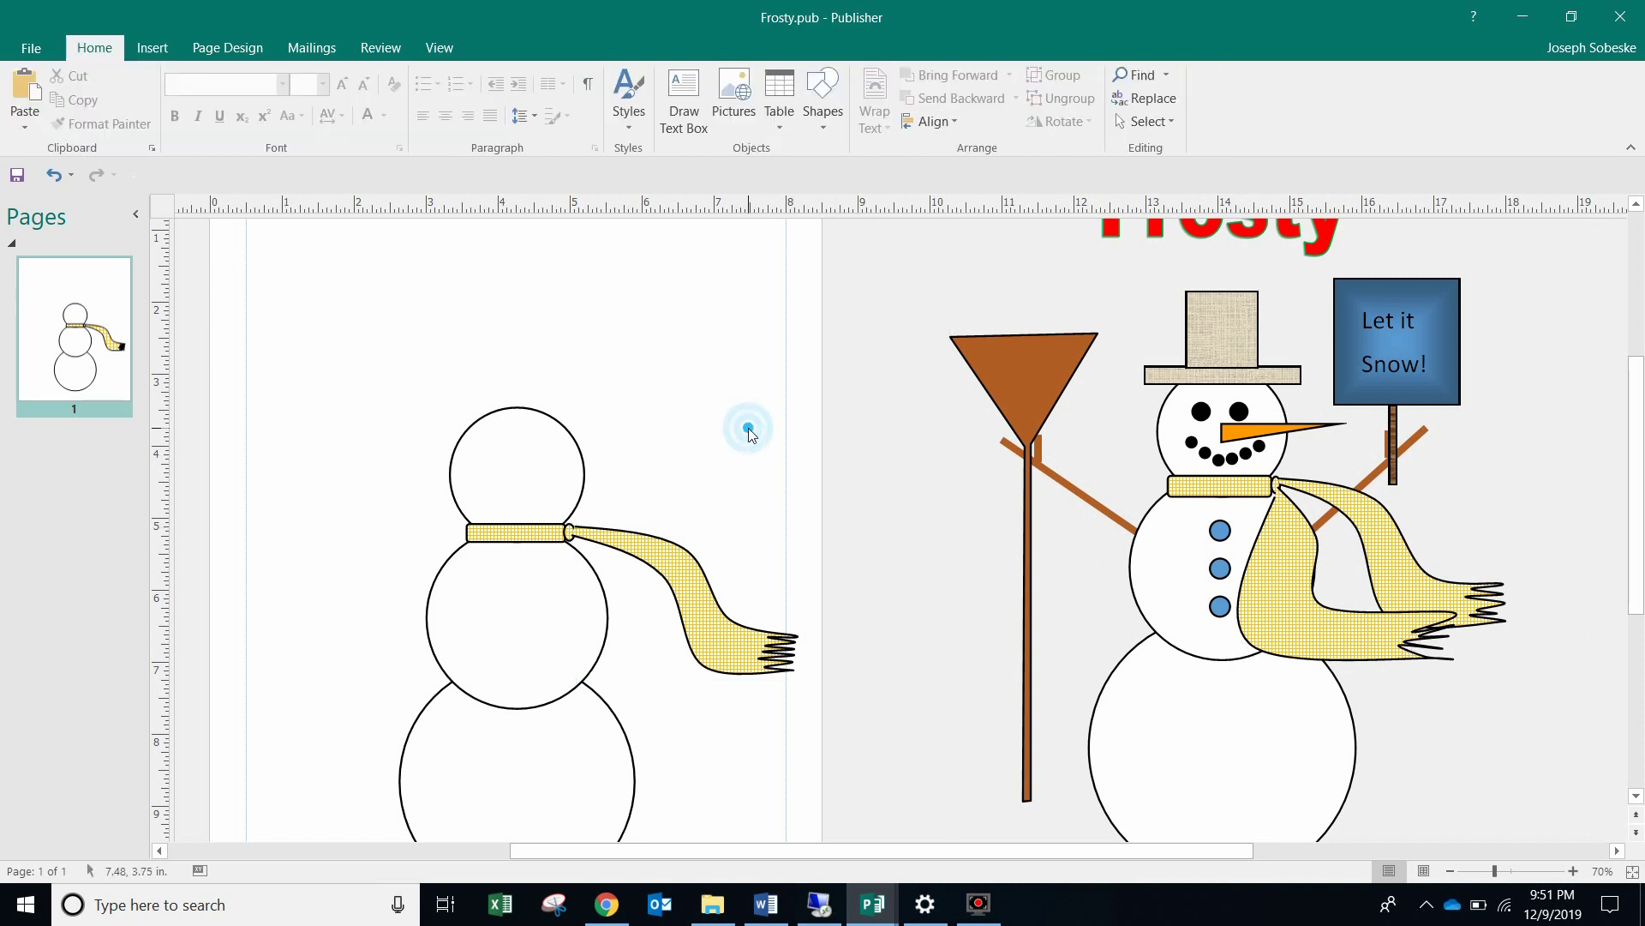
Step: Start a second Curve shape at the scarf knot and draw its inner edge down beside the middle ball, sweeping right toward the first tail's fringe
scroll(754, 441, down, 2)
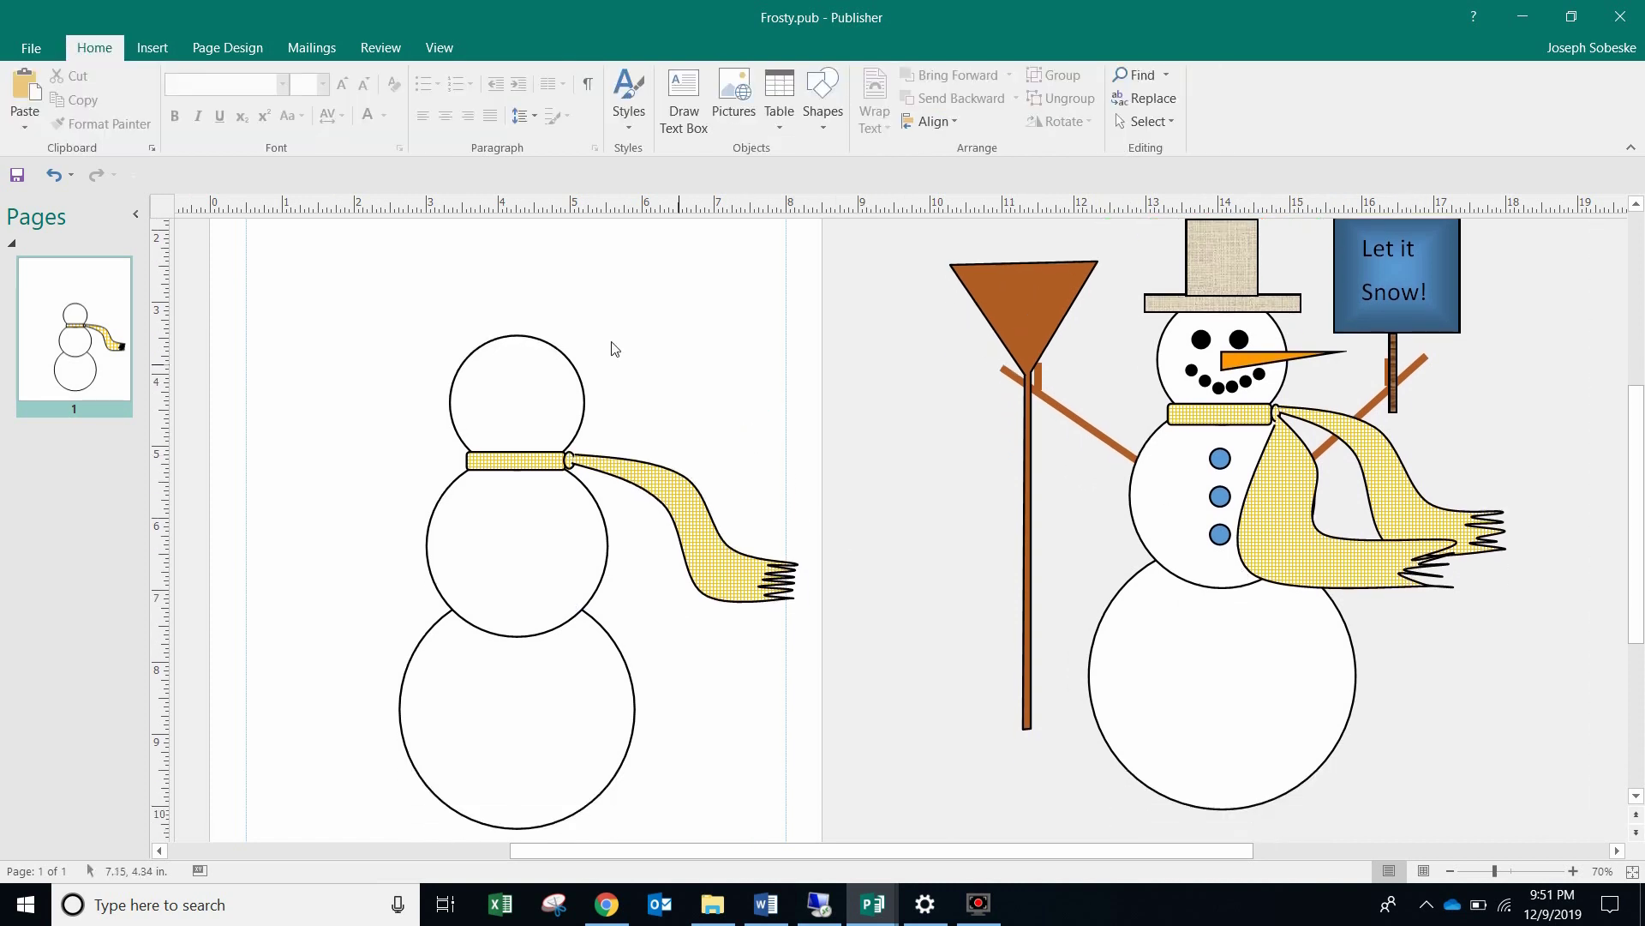
click(835, 102)
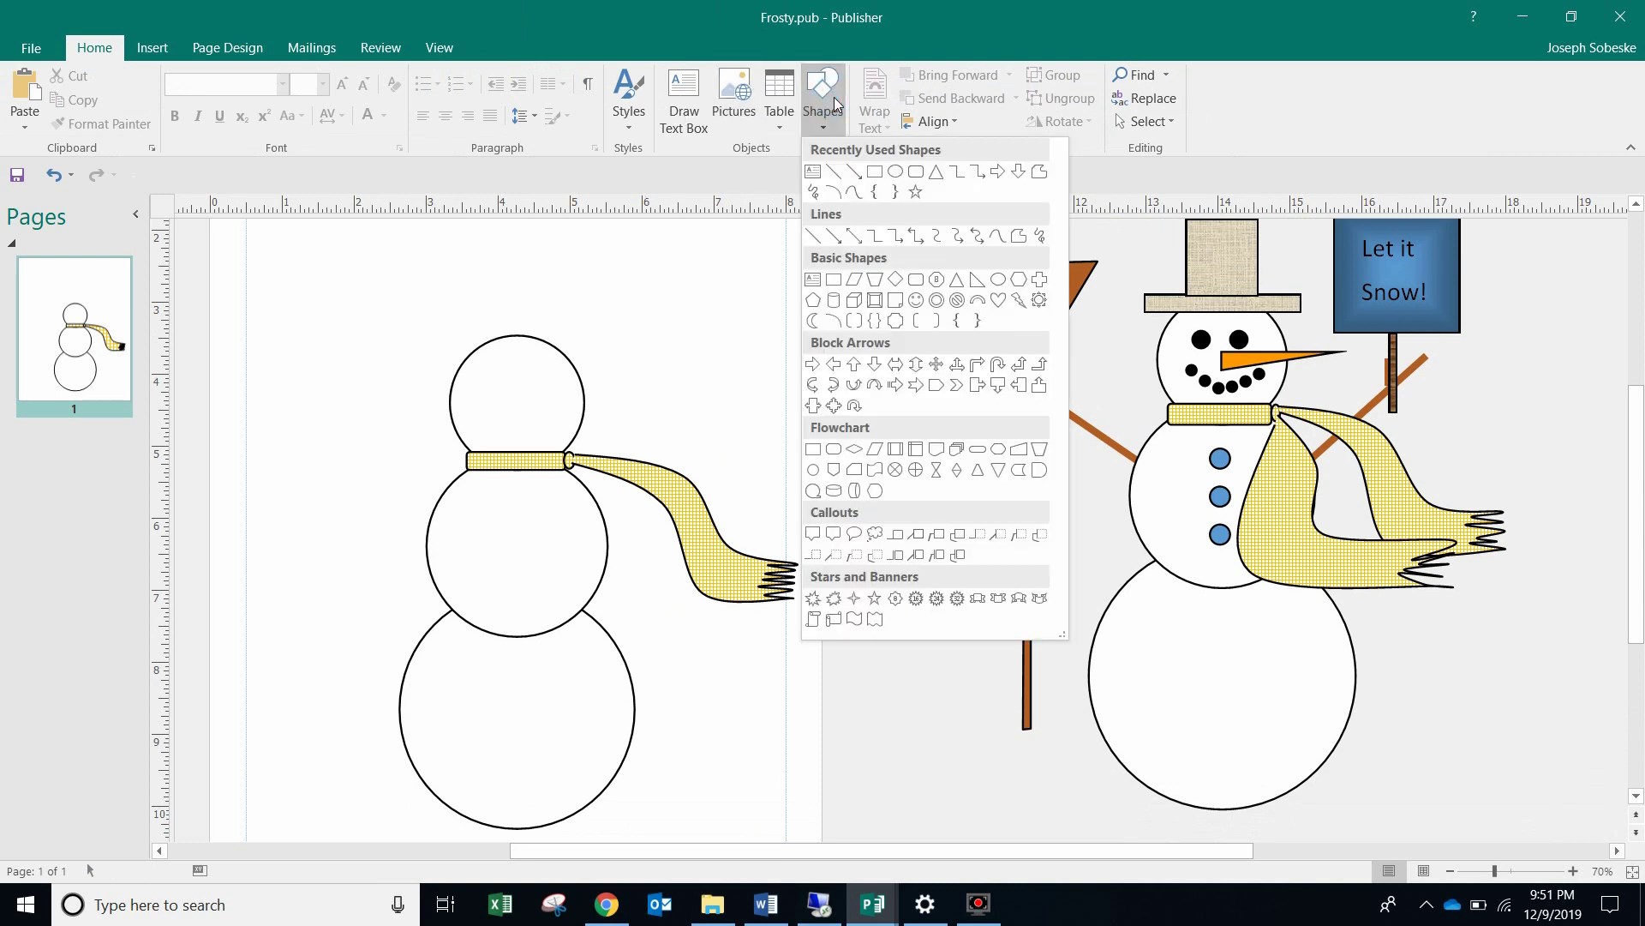
click(854, 196)
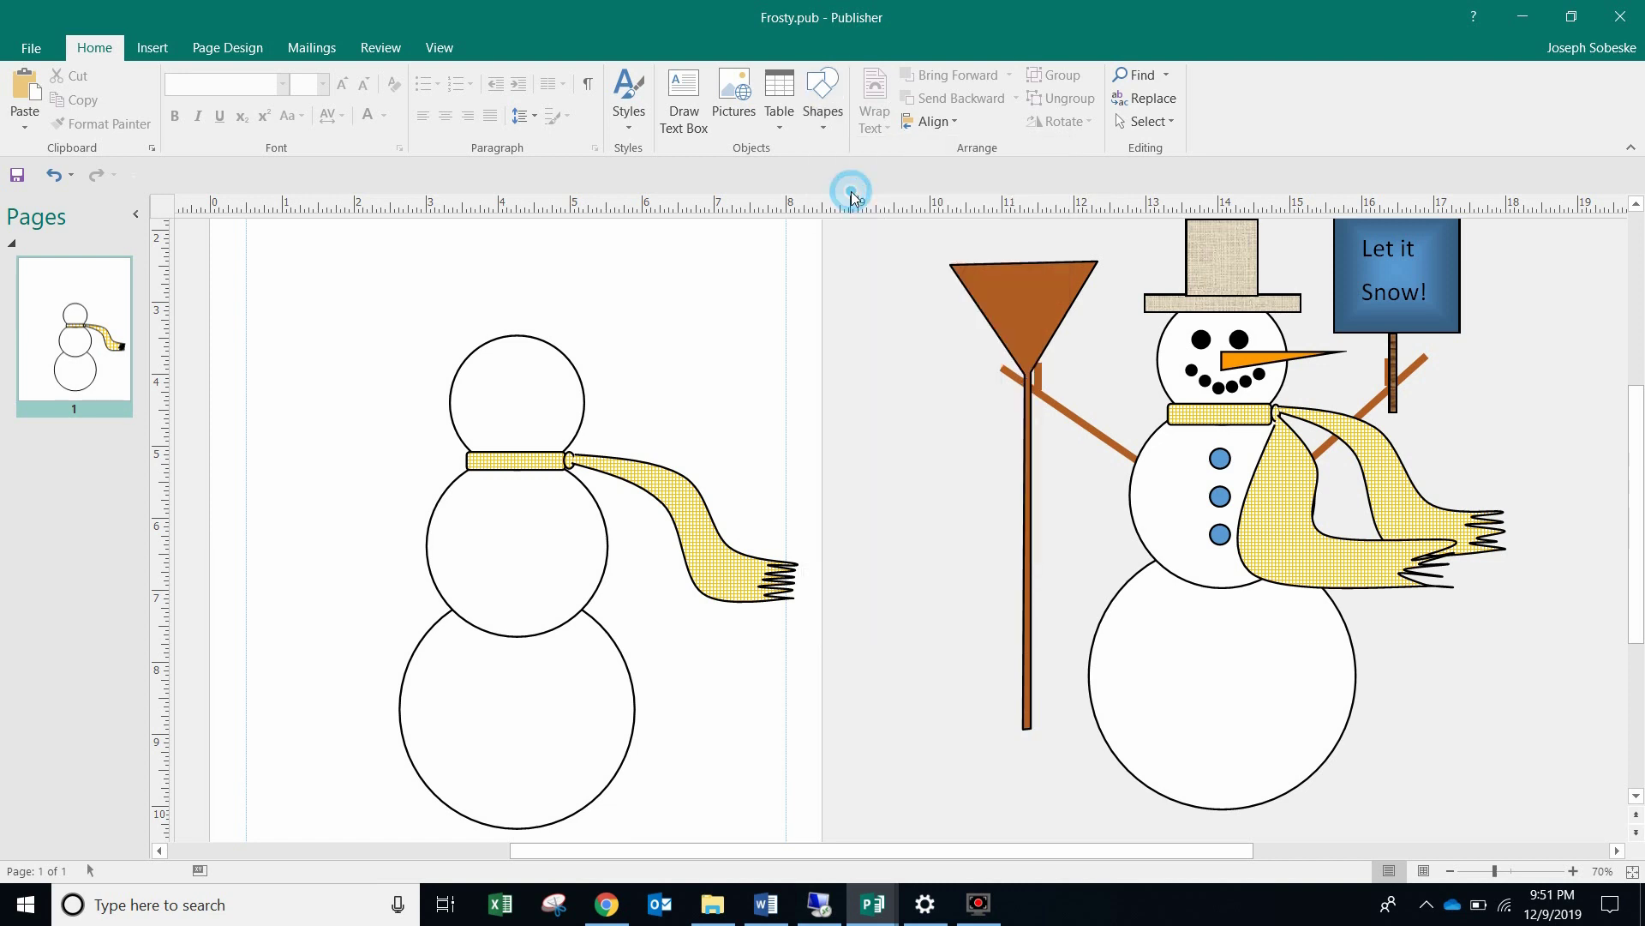
click(569, 462)
click(621, 517)
click(632, 572)
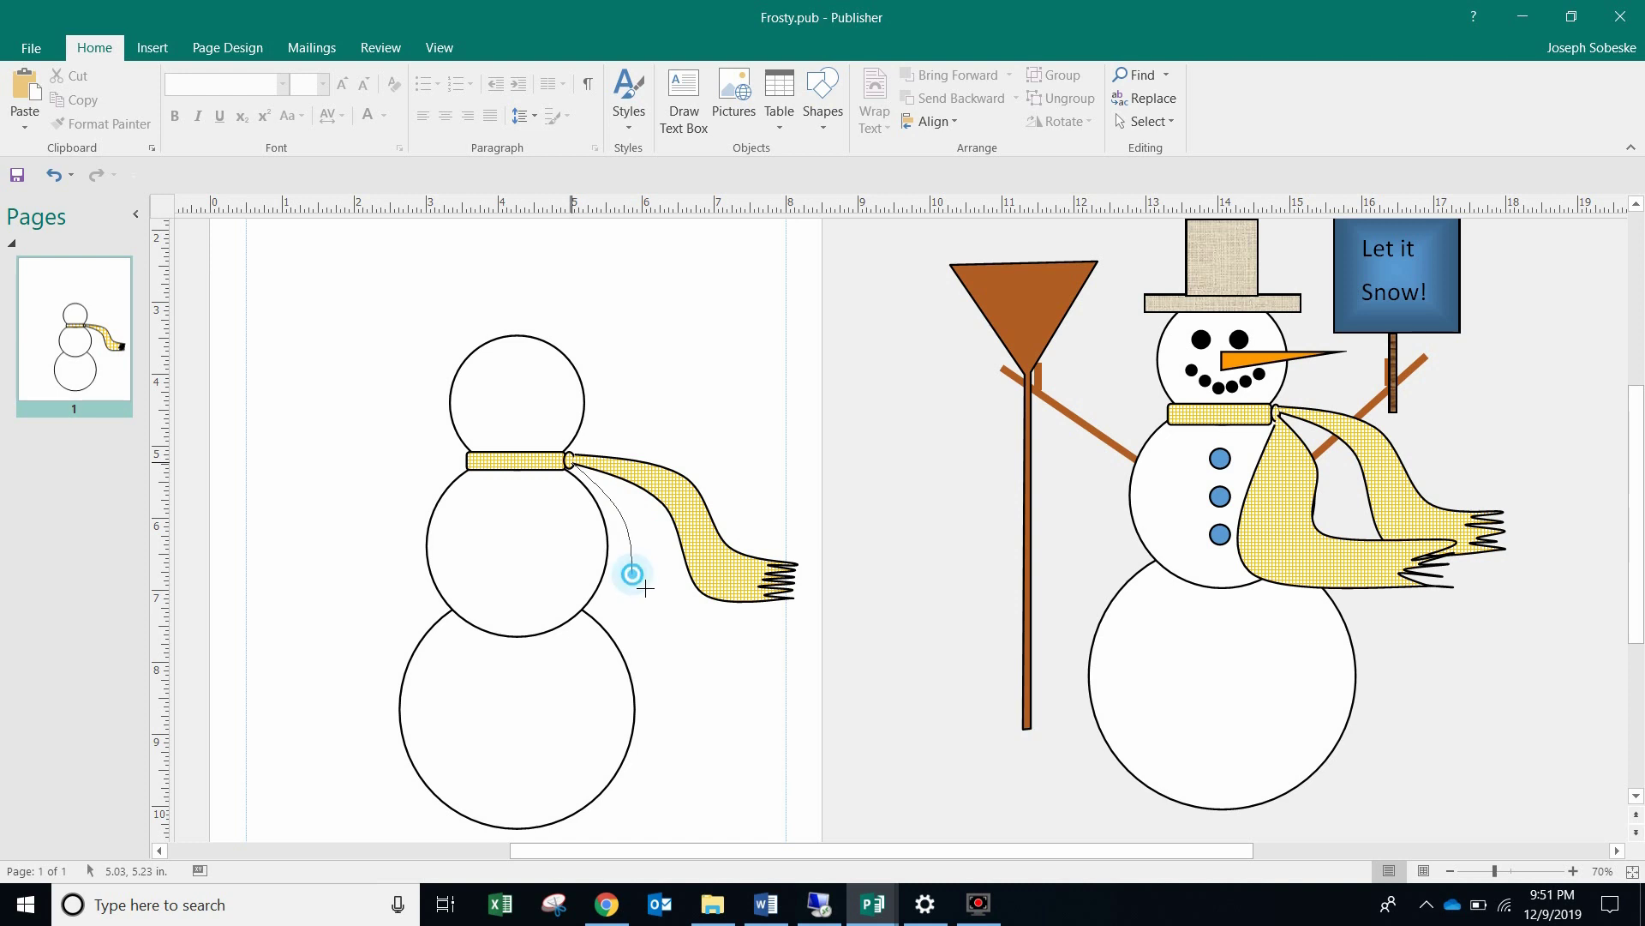
click(754, 605)
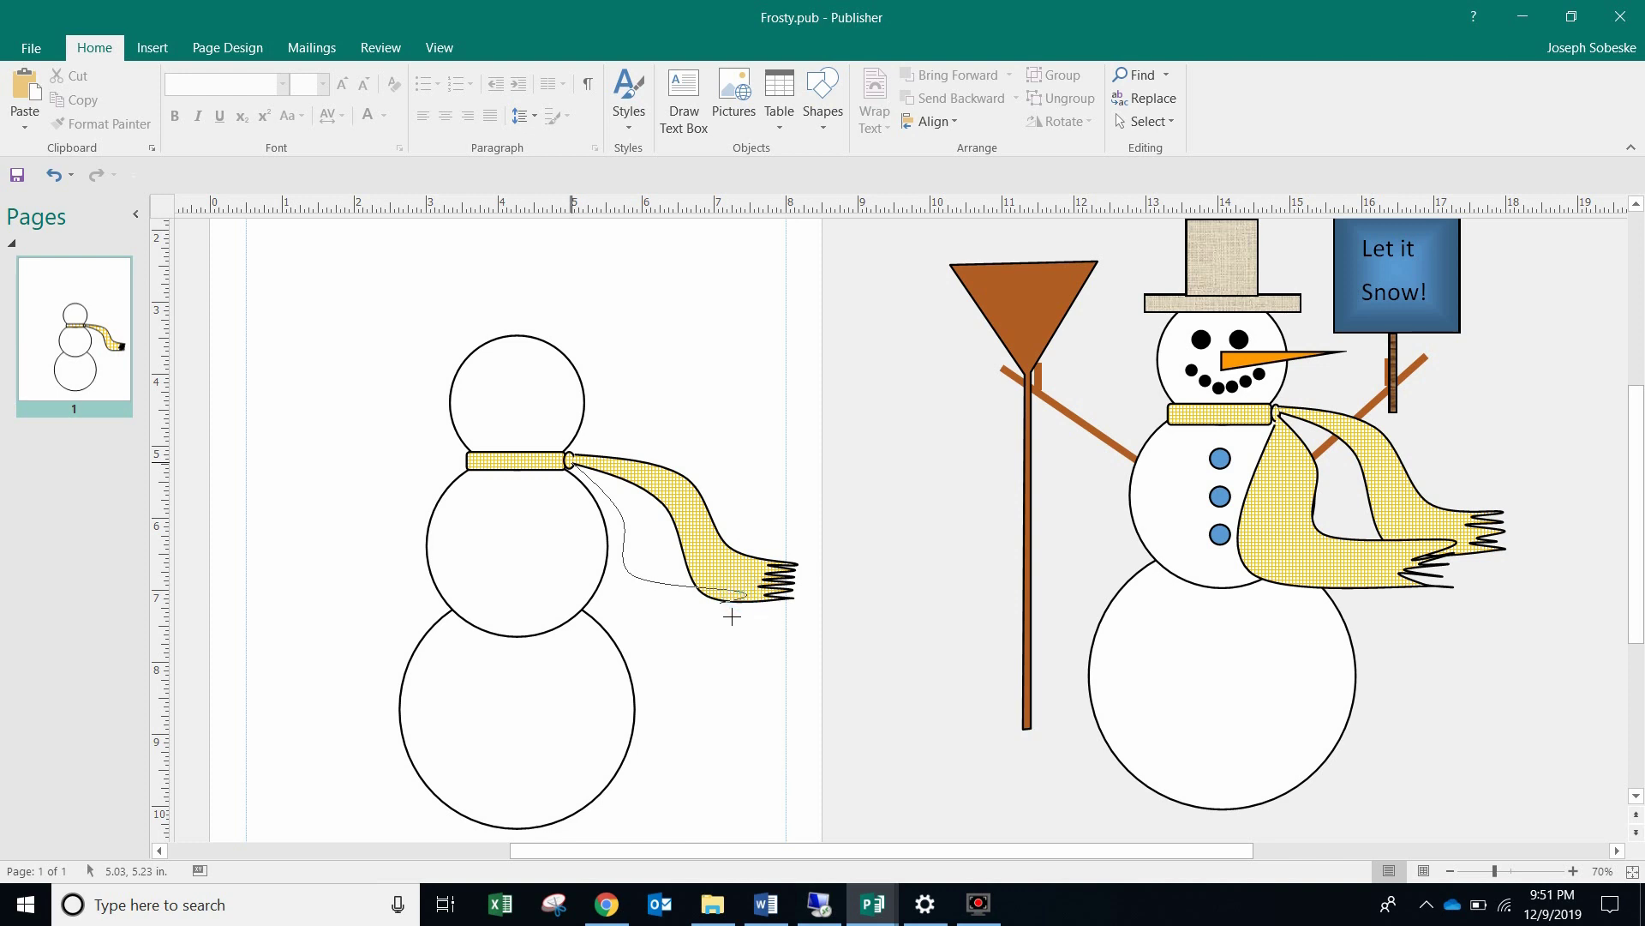
Step: Zigzag the second tail's fringe and close the curve back at the knot, making the shape about 2.89 by 2.54 inches
click(715, 603)
click(735, 610)
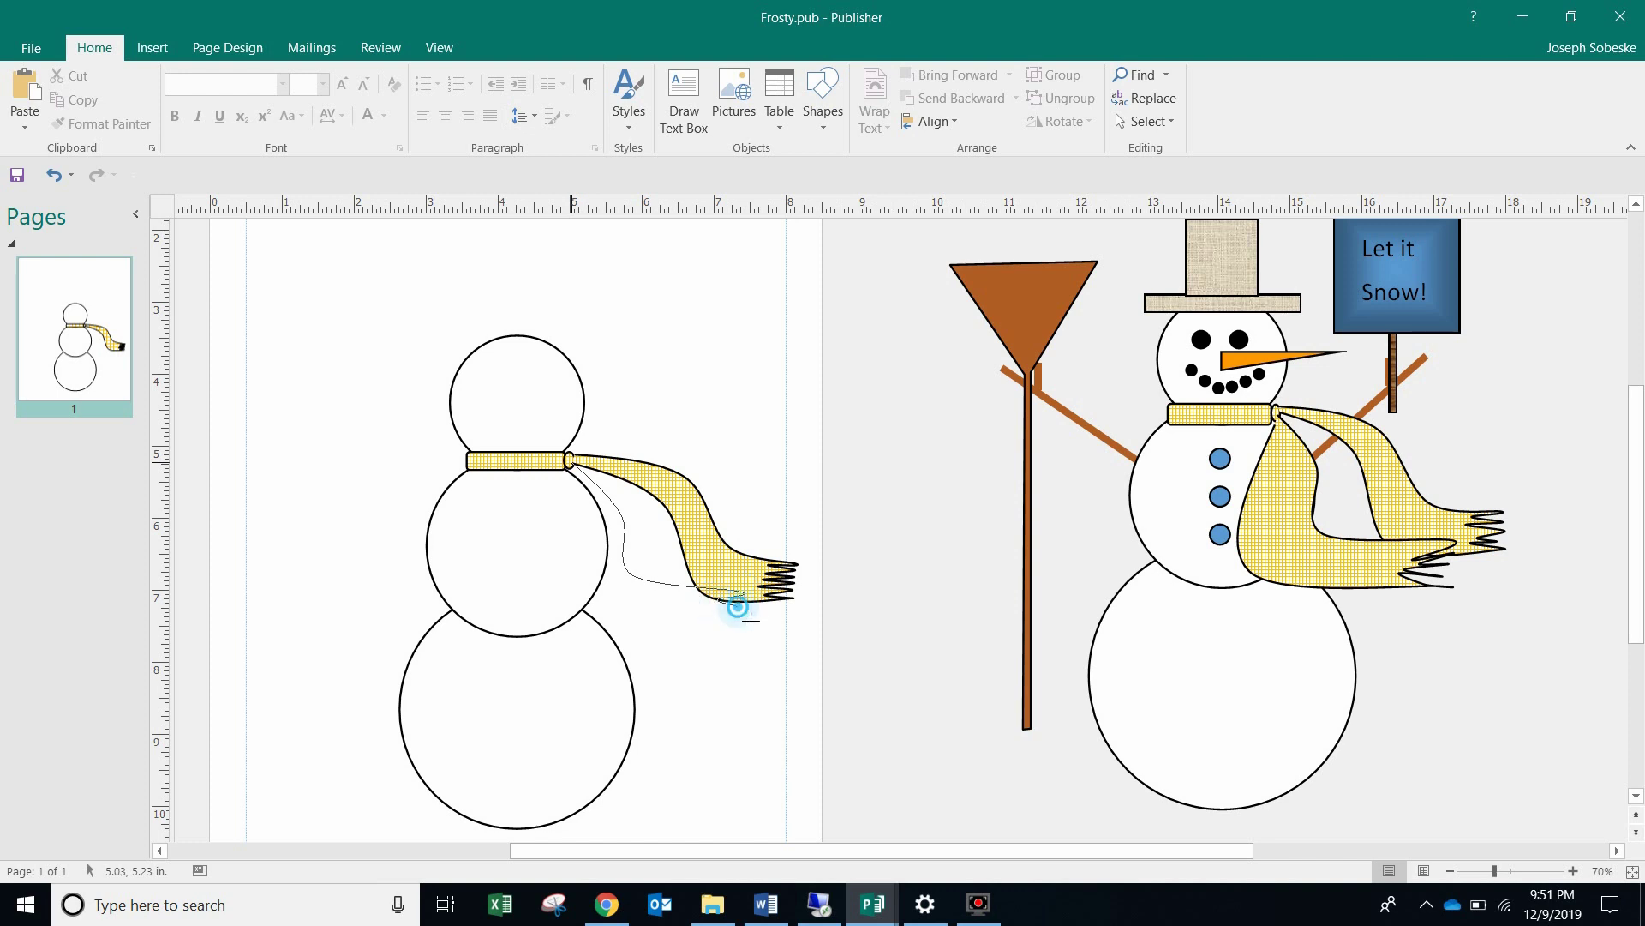
click(706, 606)
click(739, 614)
click(703, 617)
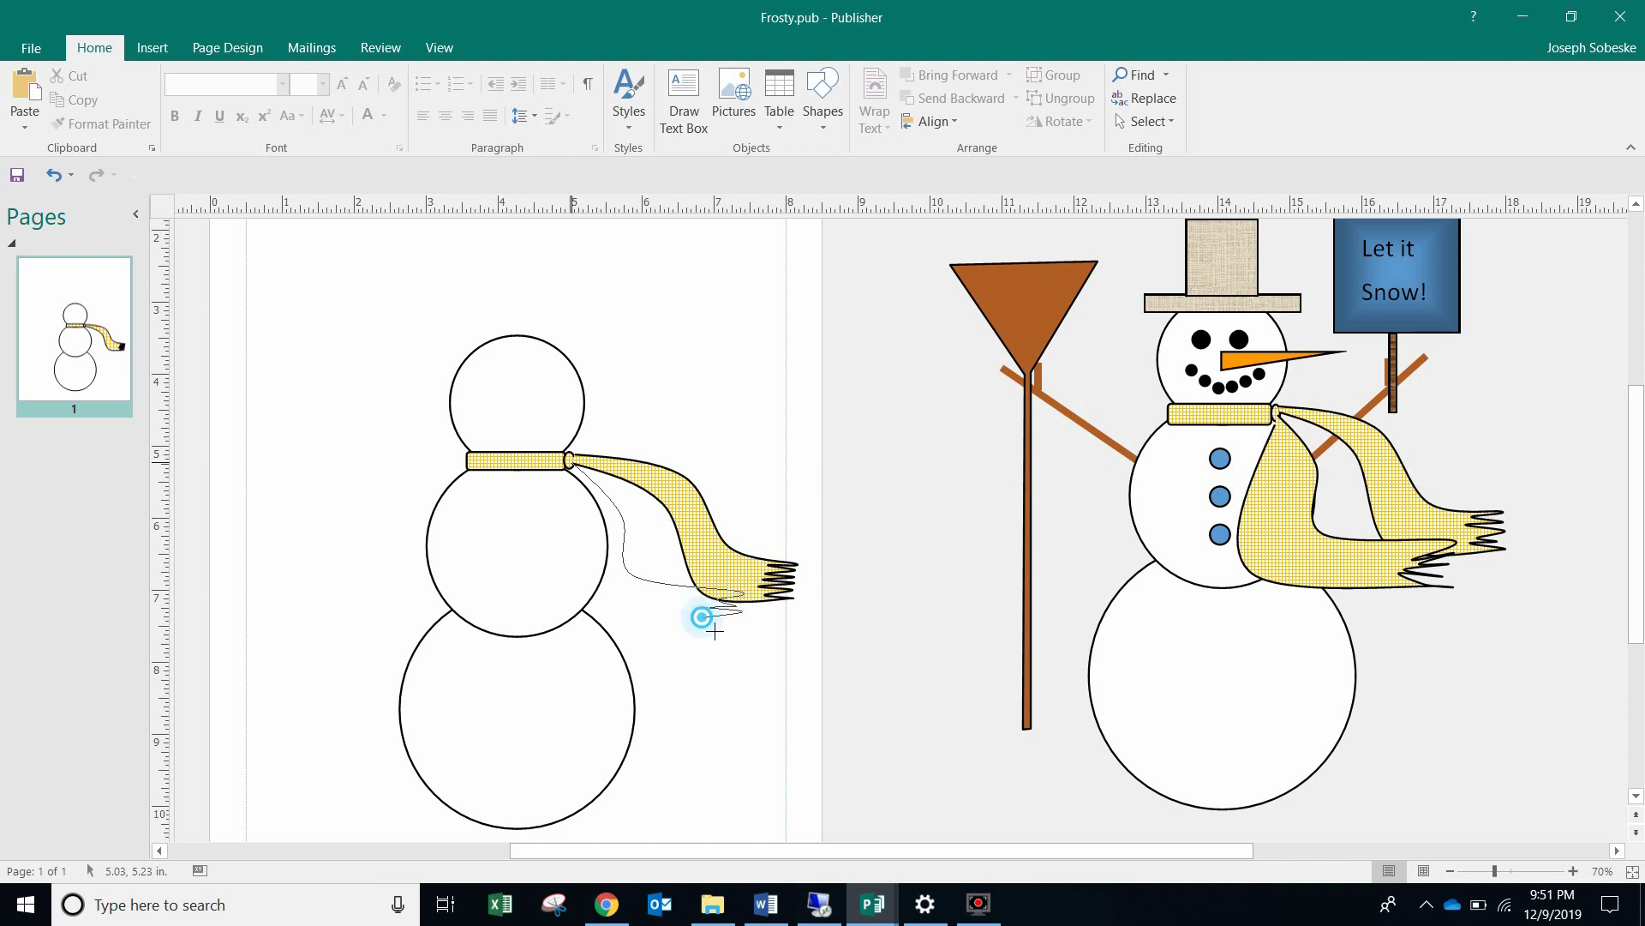
click(739, 624)
click(720, 625)
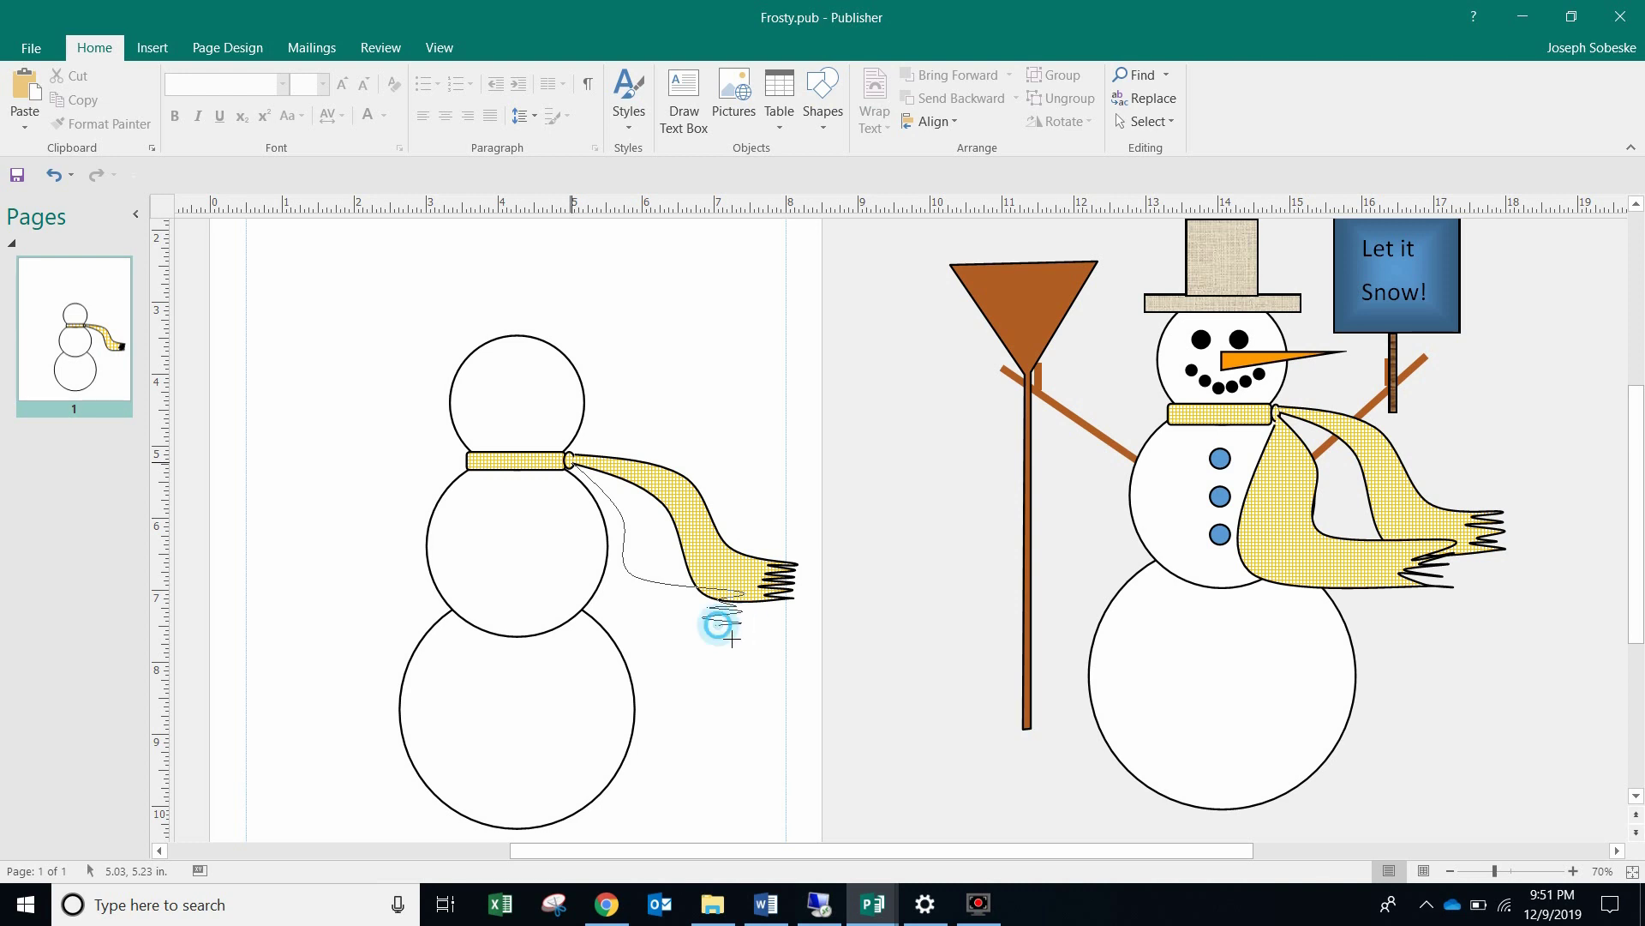
click(745, 628)
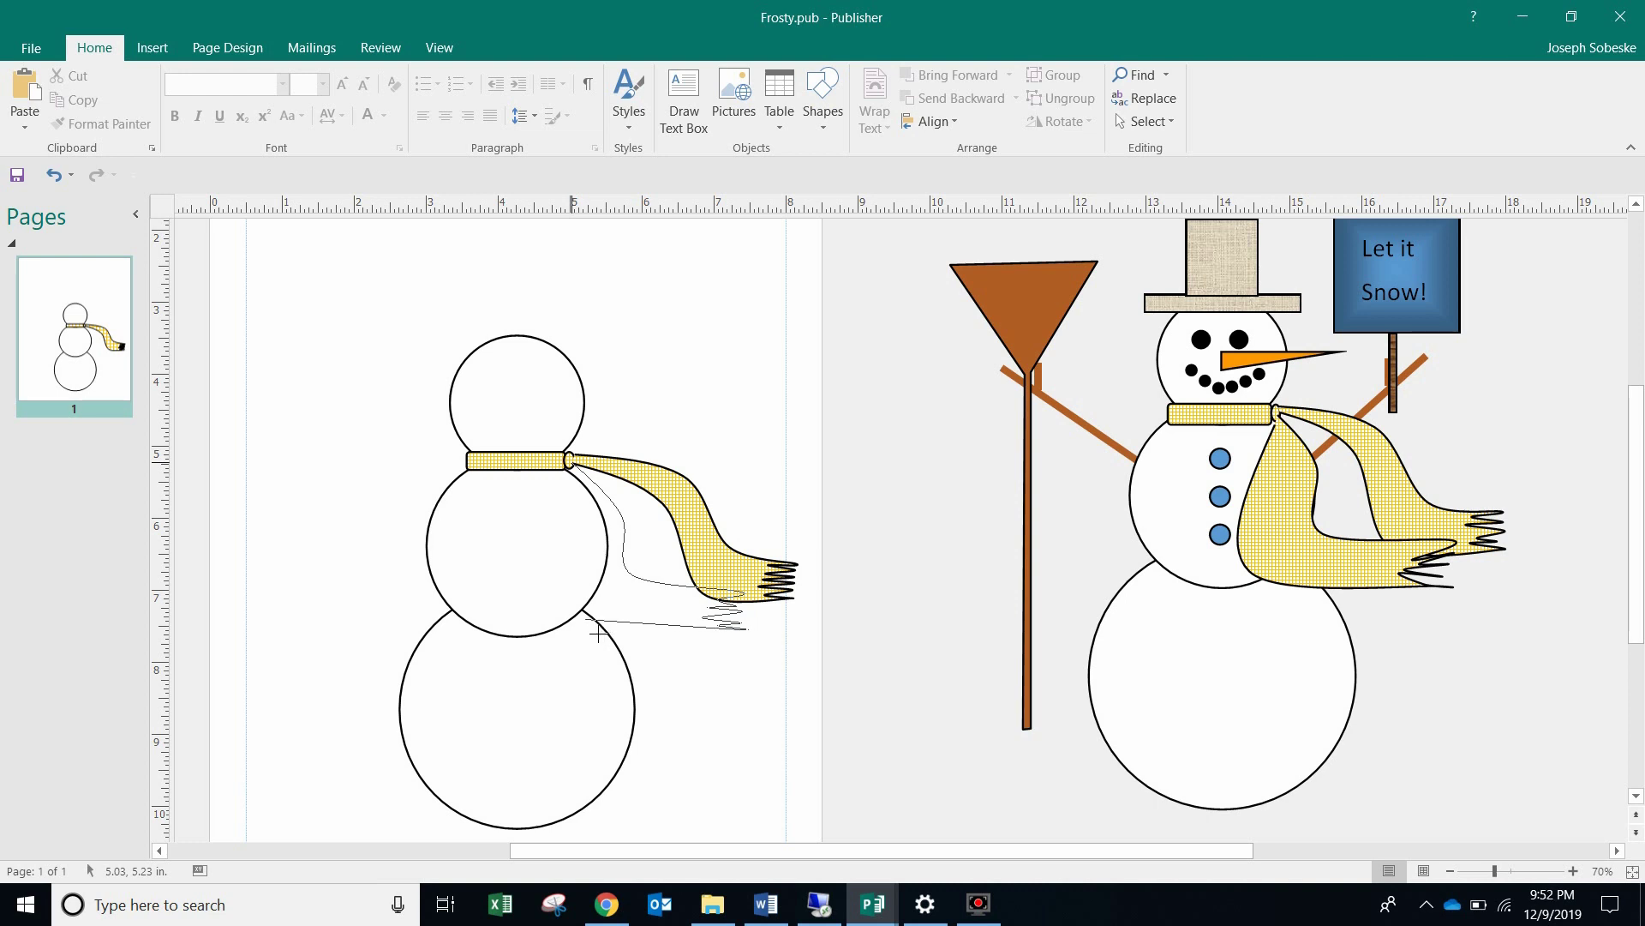
click(570, 617)
double_click(584, 484)
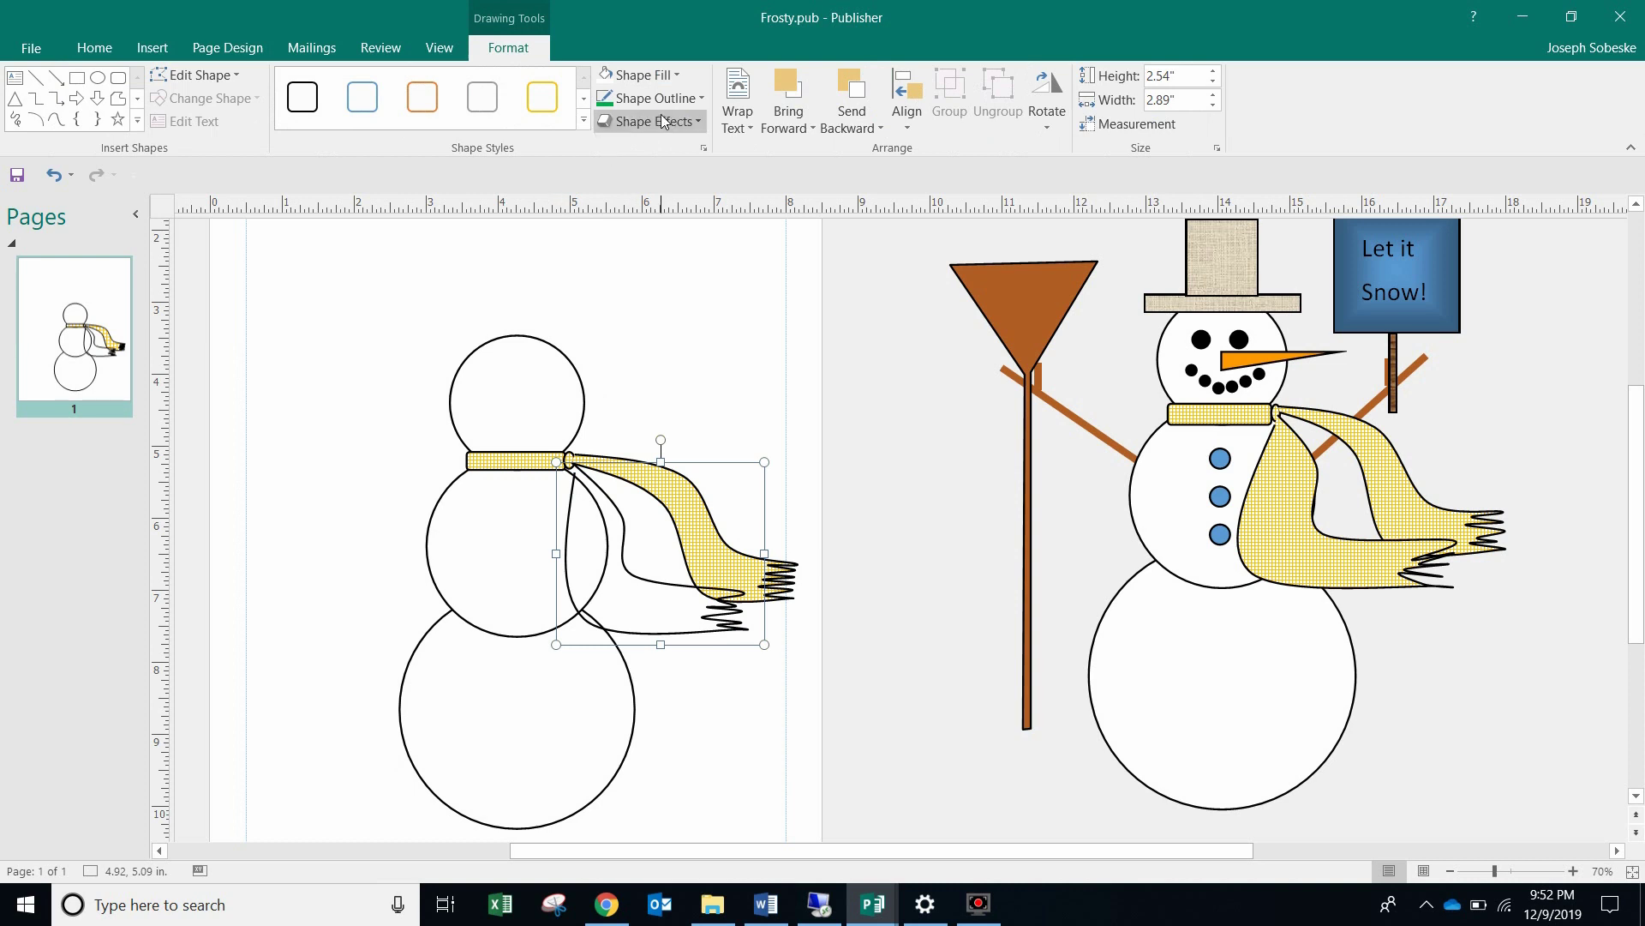
Step: Fill the second scarf tail with the Small grid pattern using a gold foreground, and deselect the shape
click(668, 77)
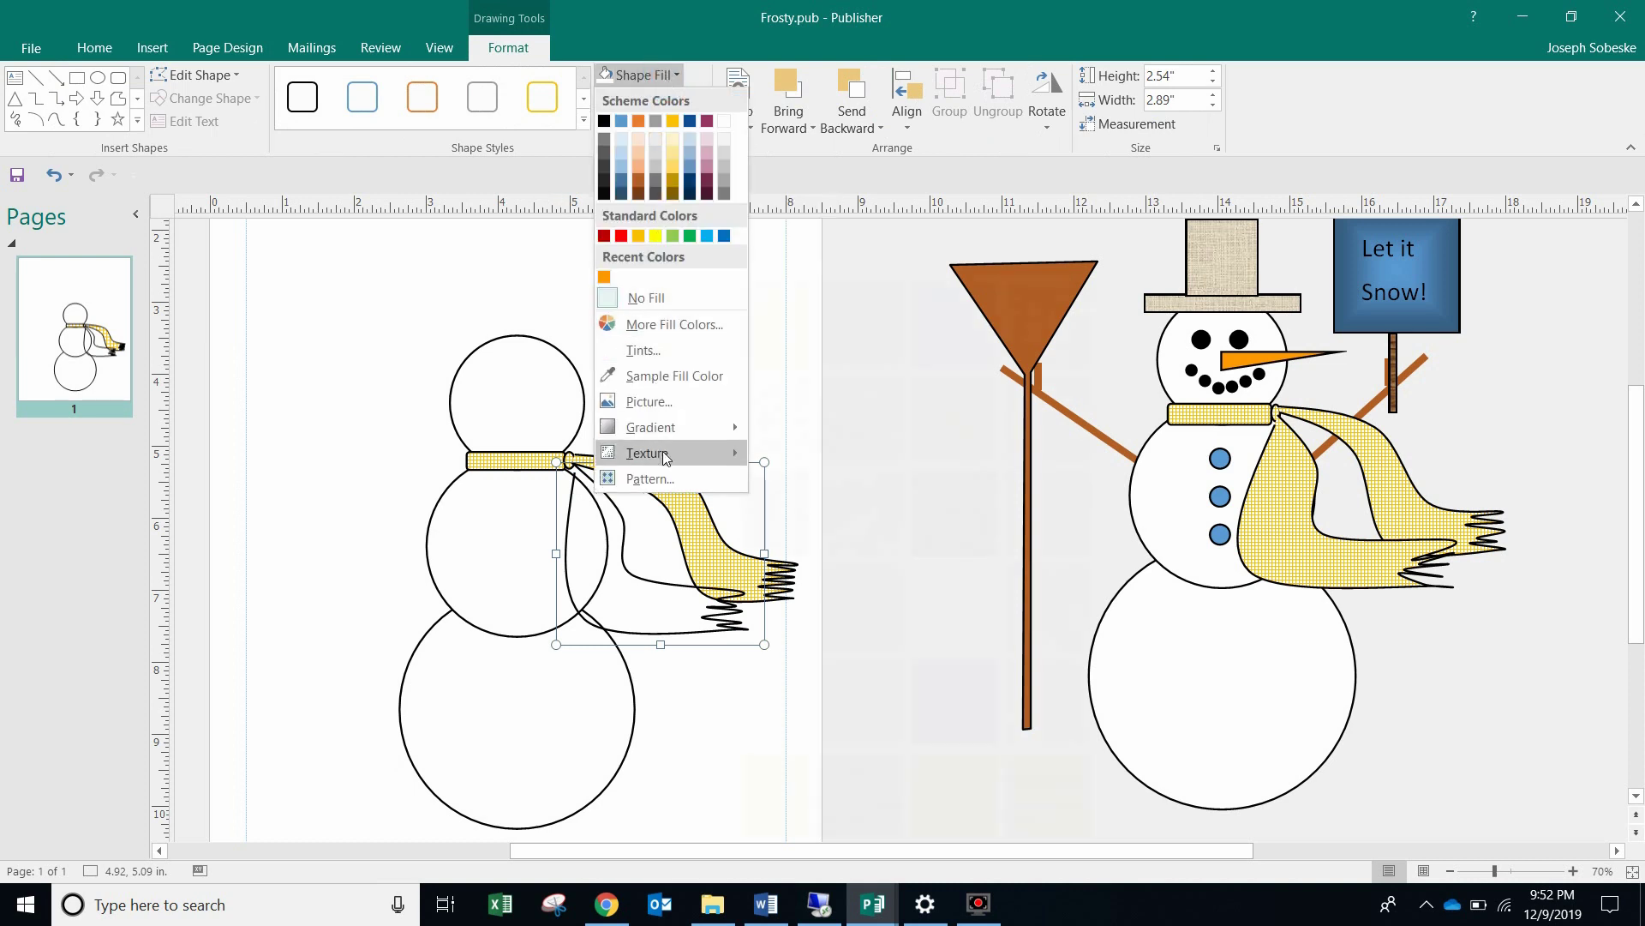
mouse_move(666, 457)
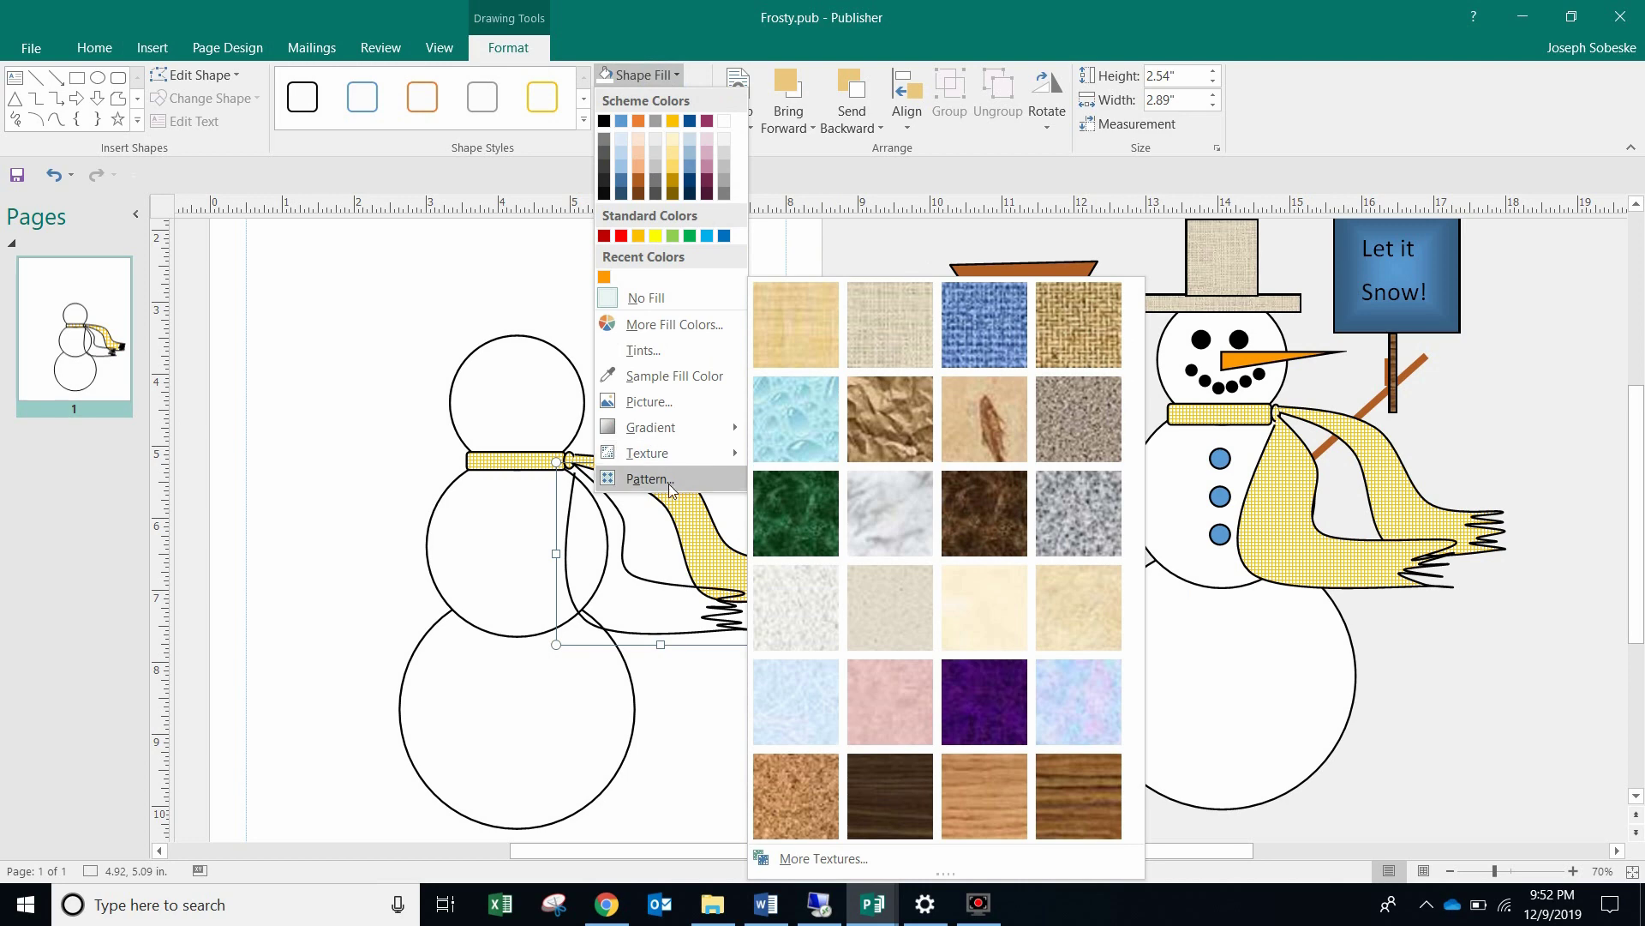
click(667, 478)
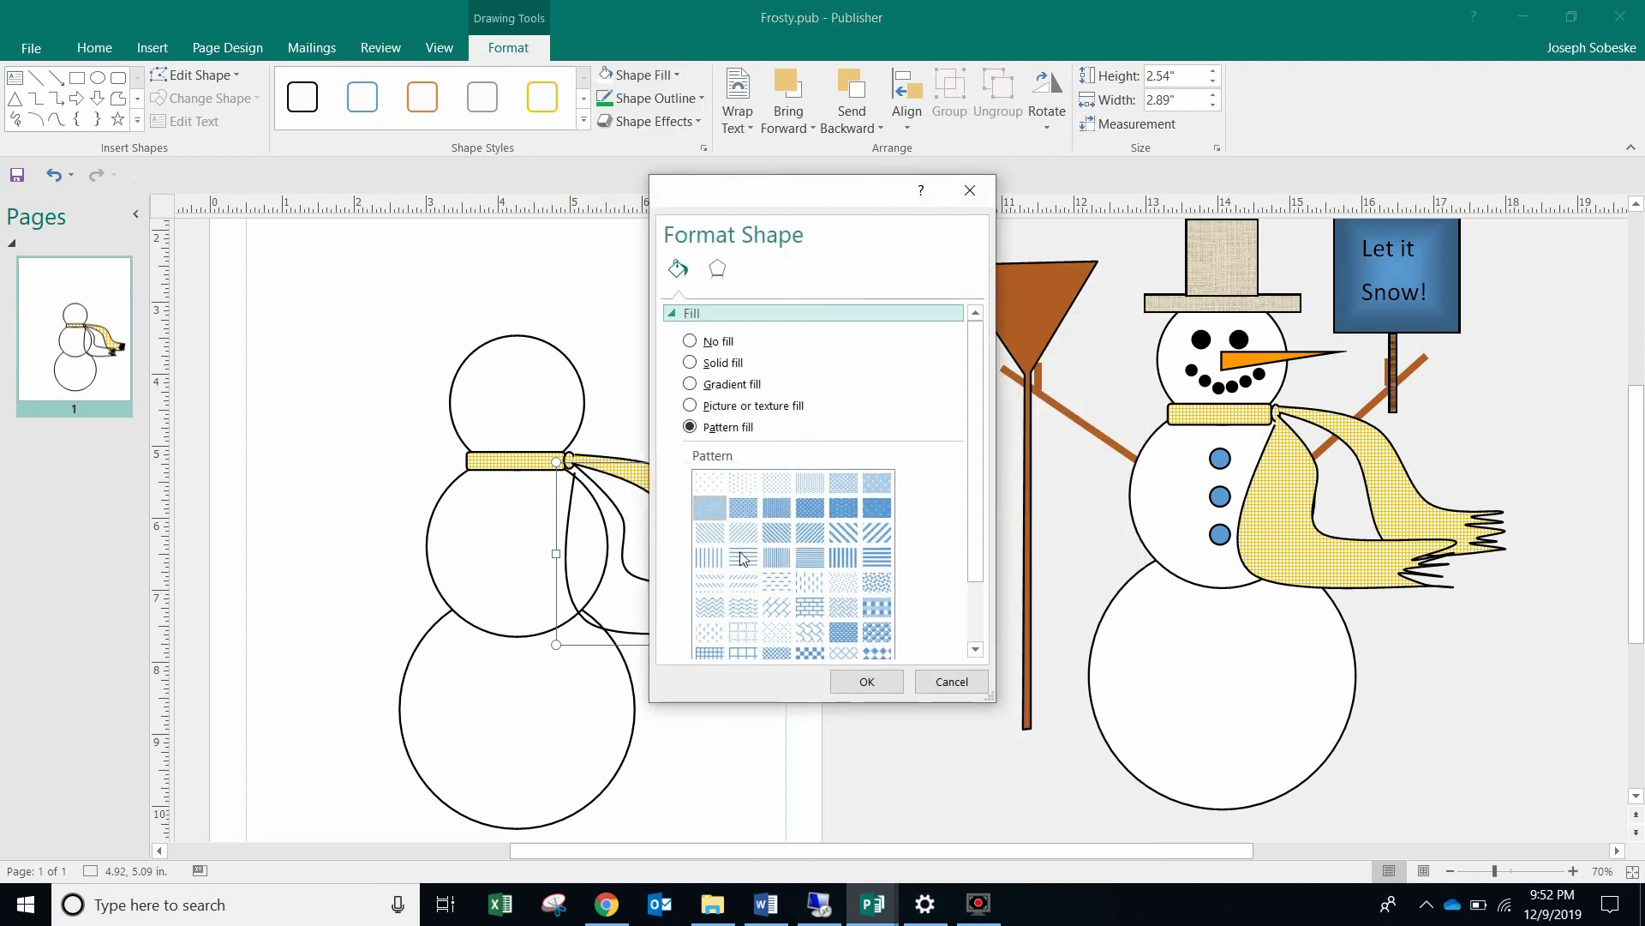
scroll(776, 581, down, 2)
click(710, 576)
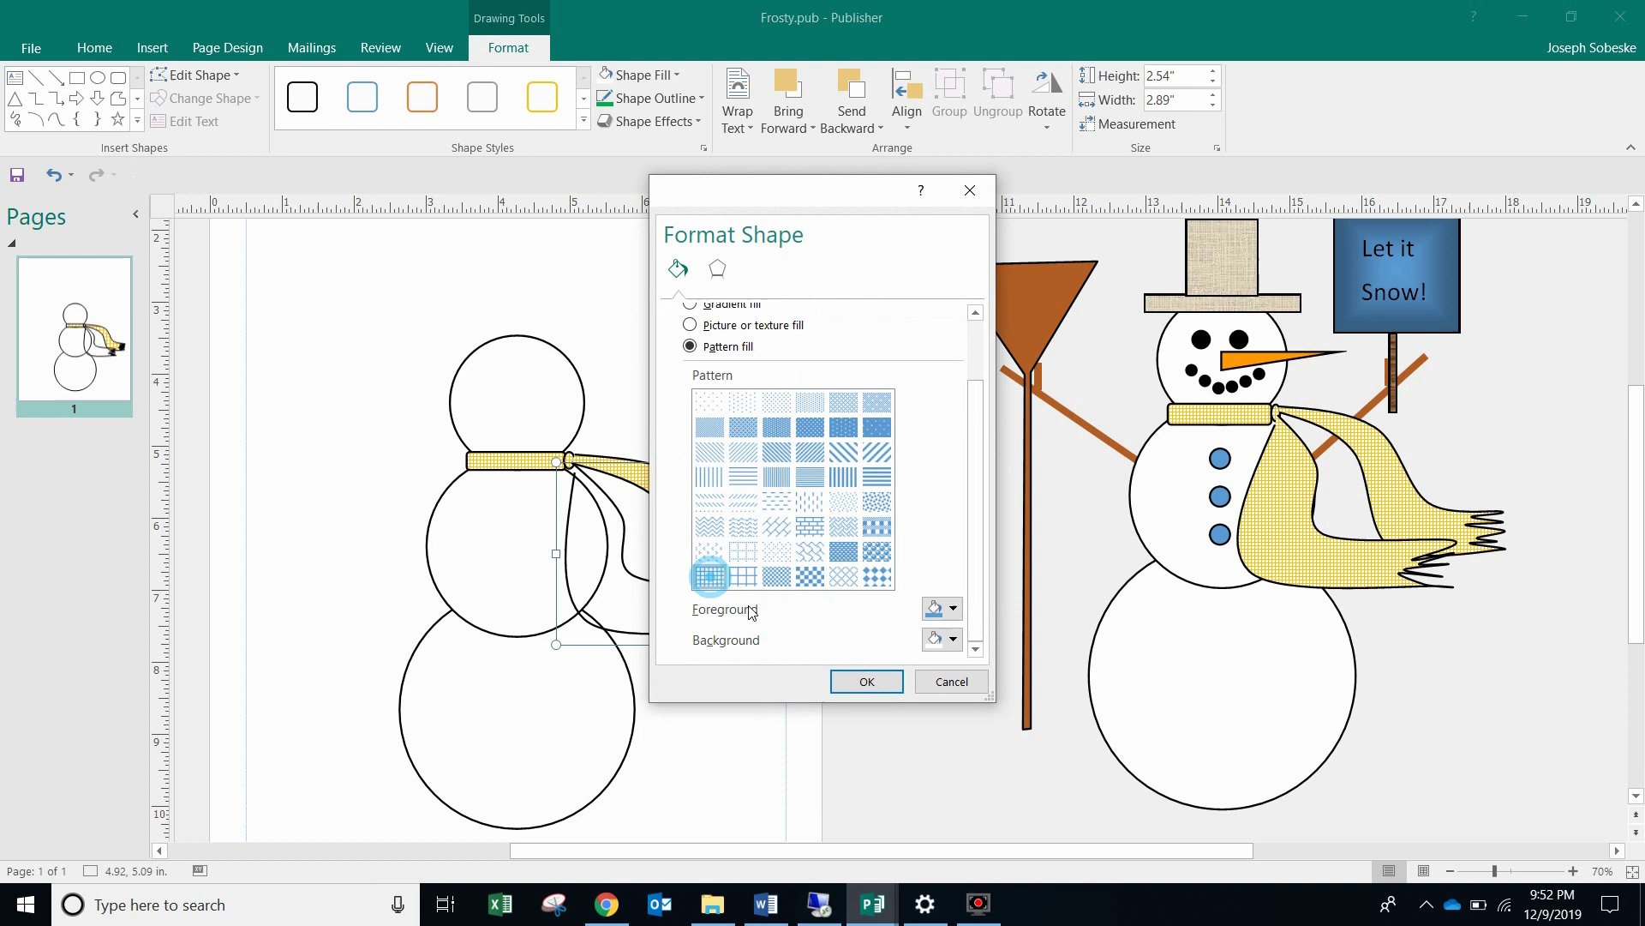
click(934, 608)
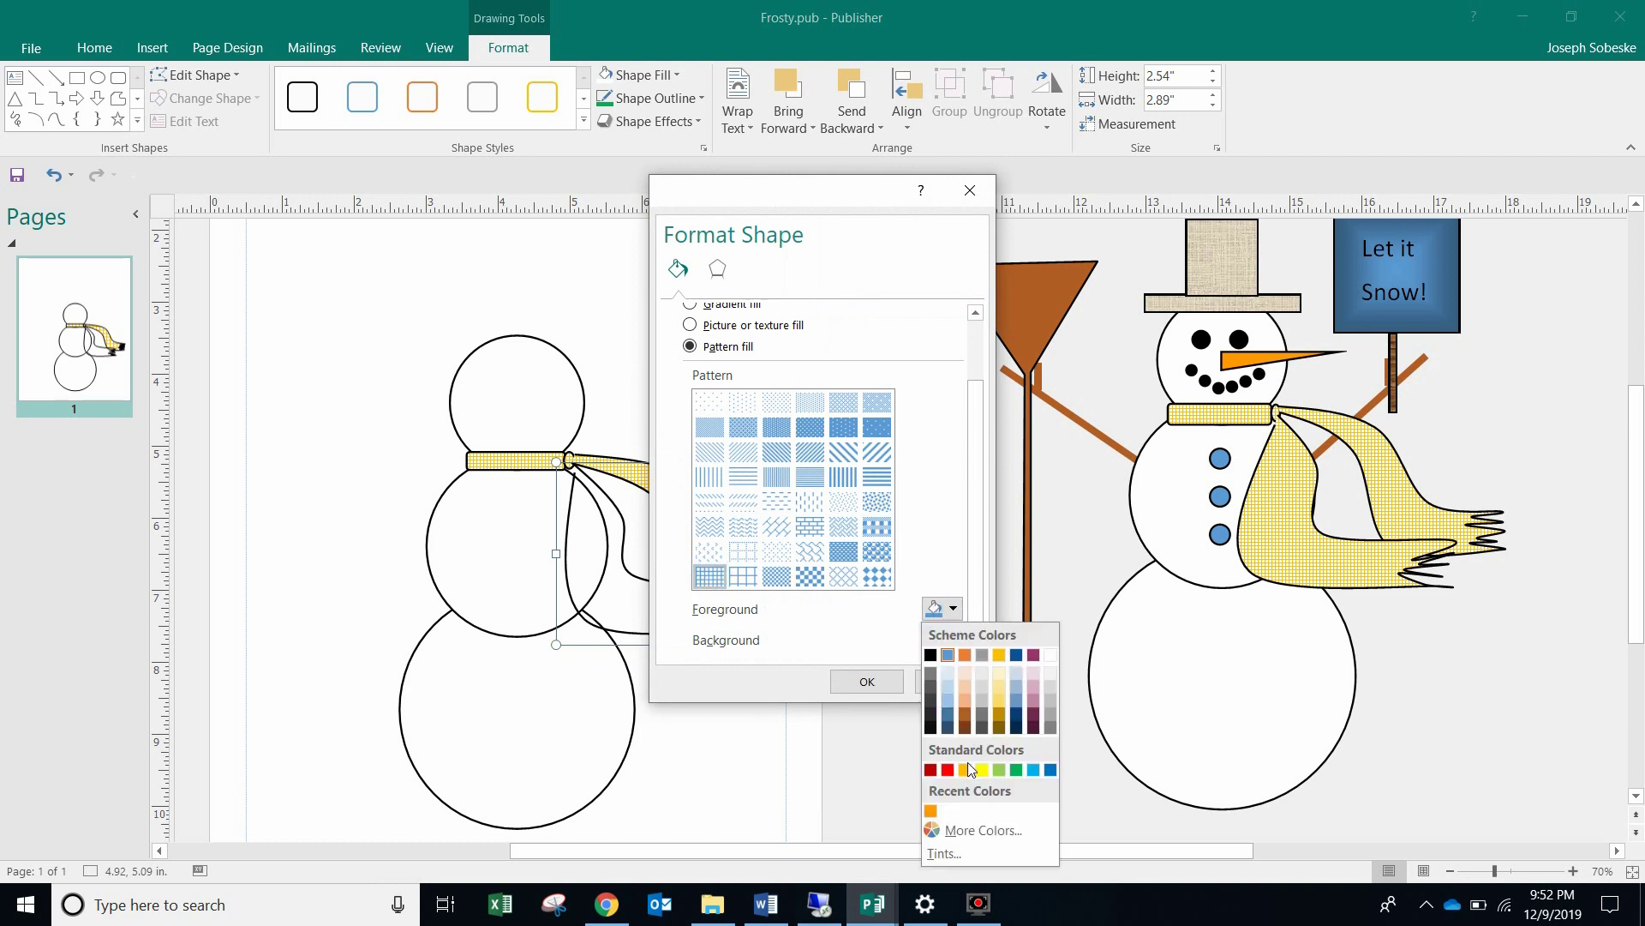
click(965, 768)
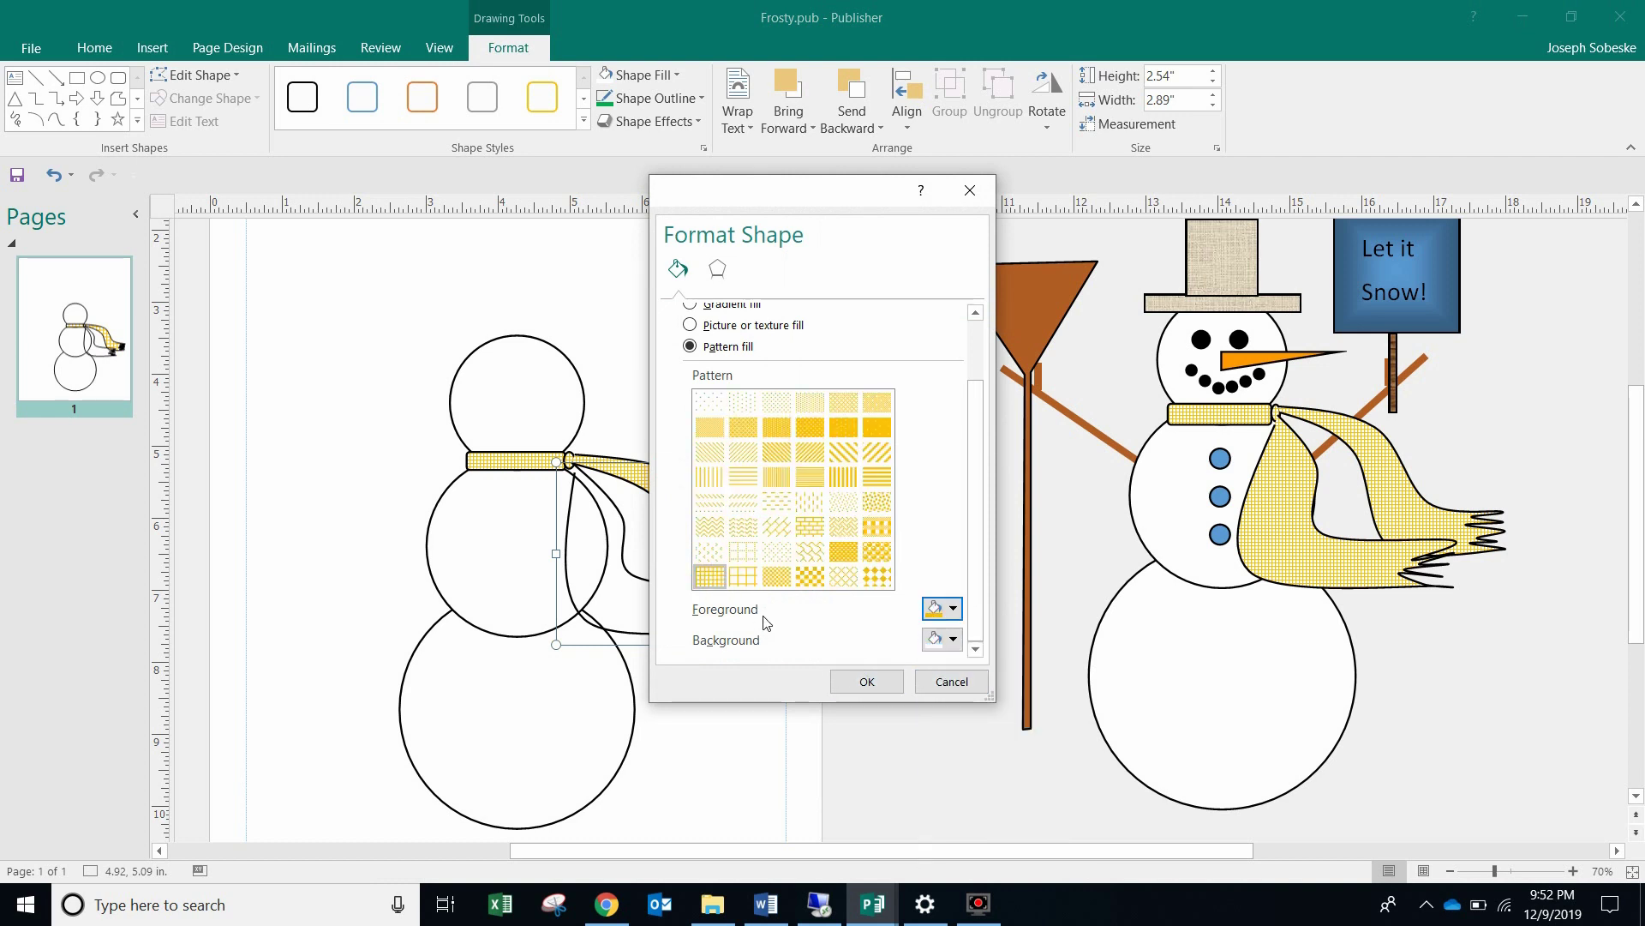
click(862, 685)
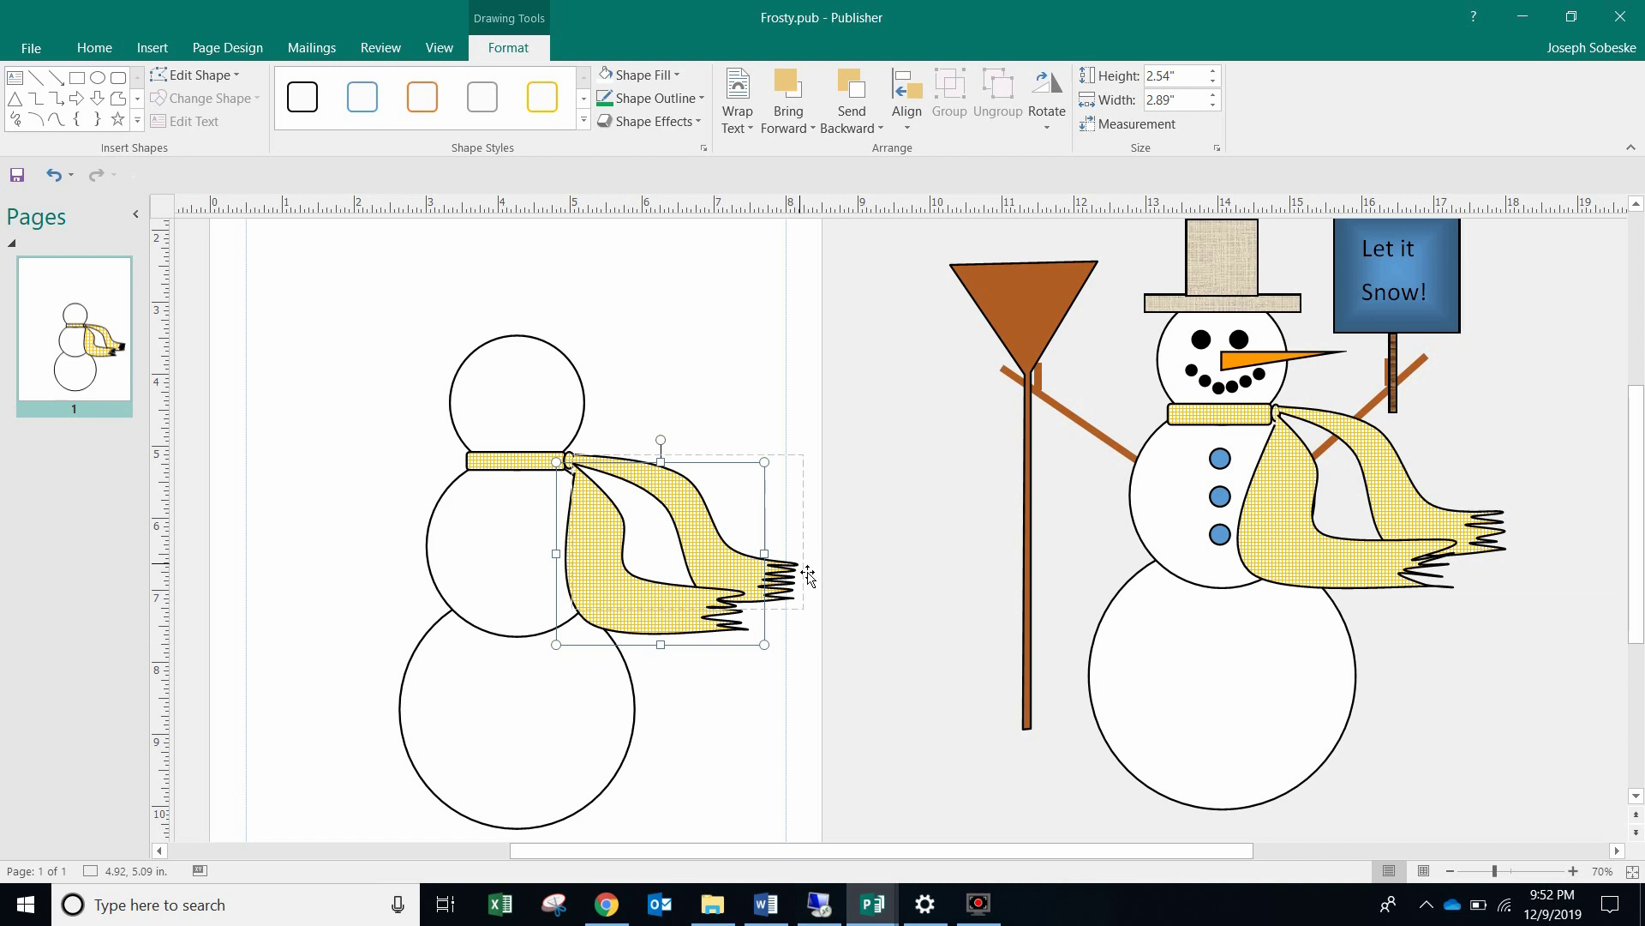
click(725, 364)
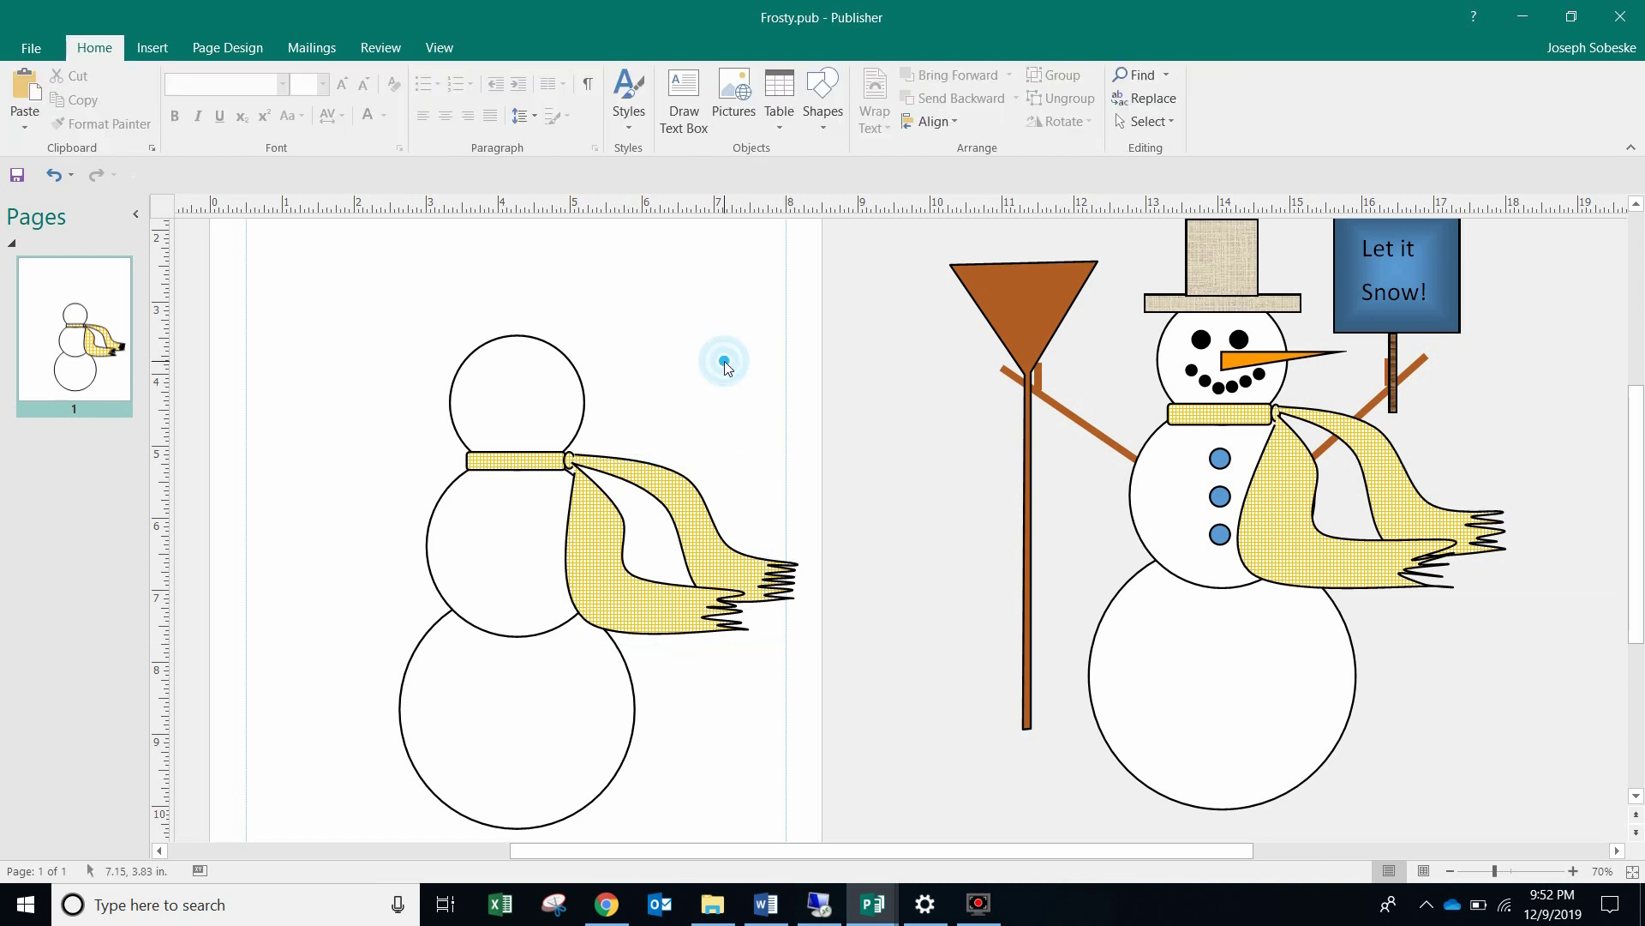
Step: Draw a thin horizontal rectangle about 2.26 by 0.10 inches to the right of the head and fill it with a dark orange-brown scheme color
click(826, 108)
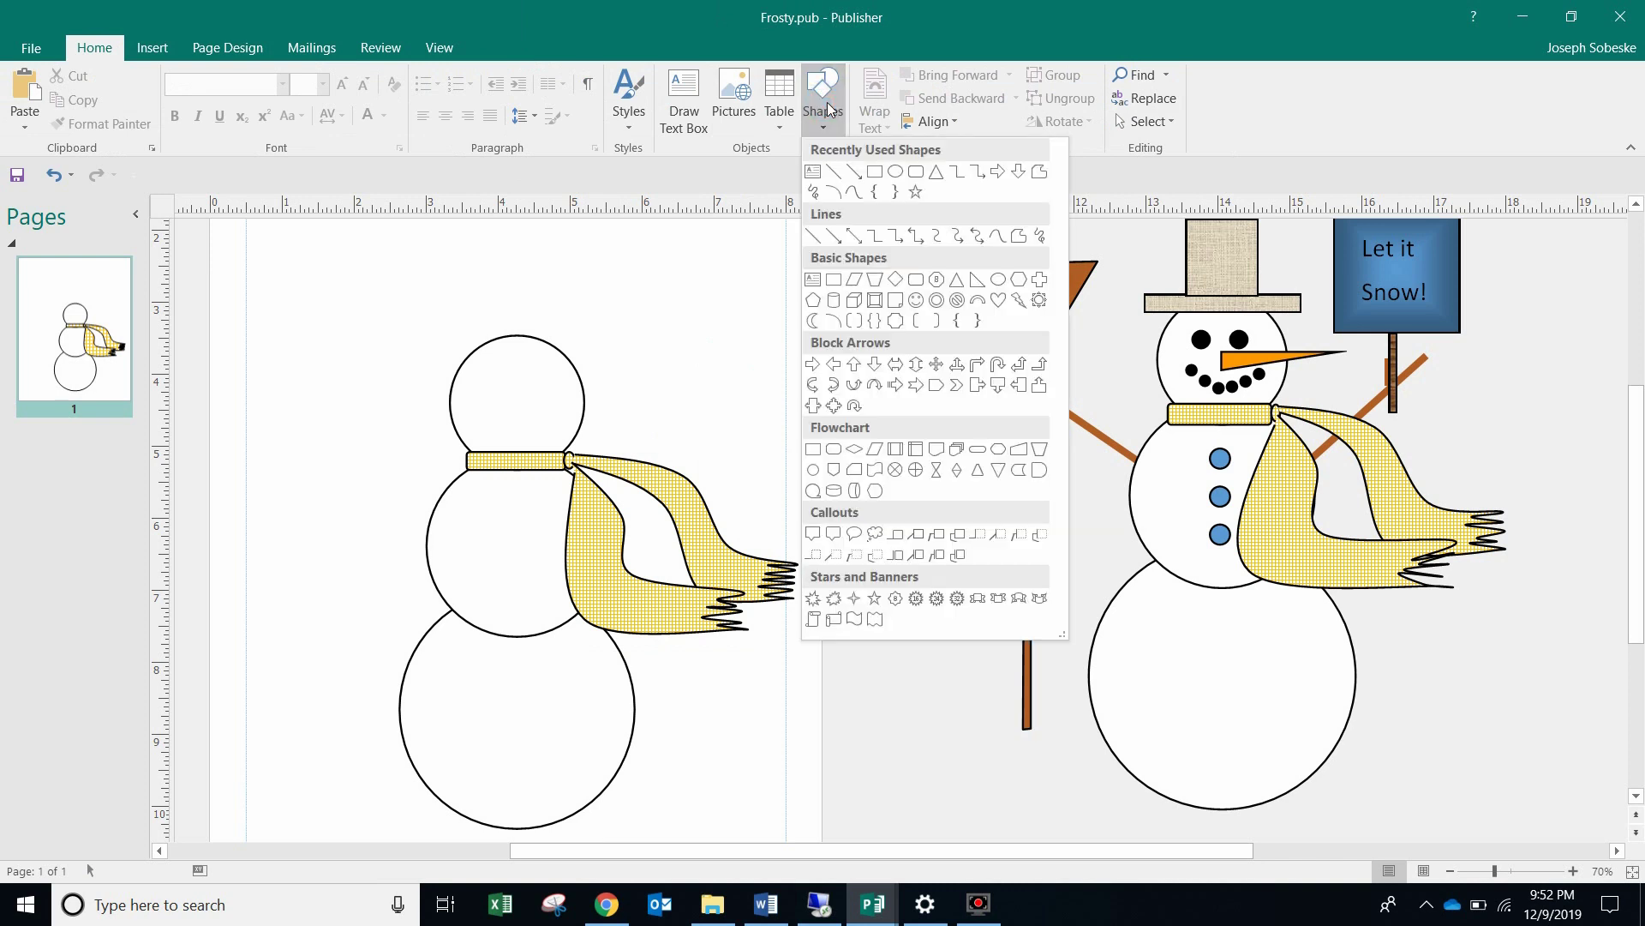
click(874, 173)
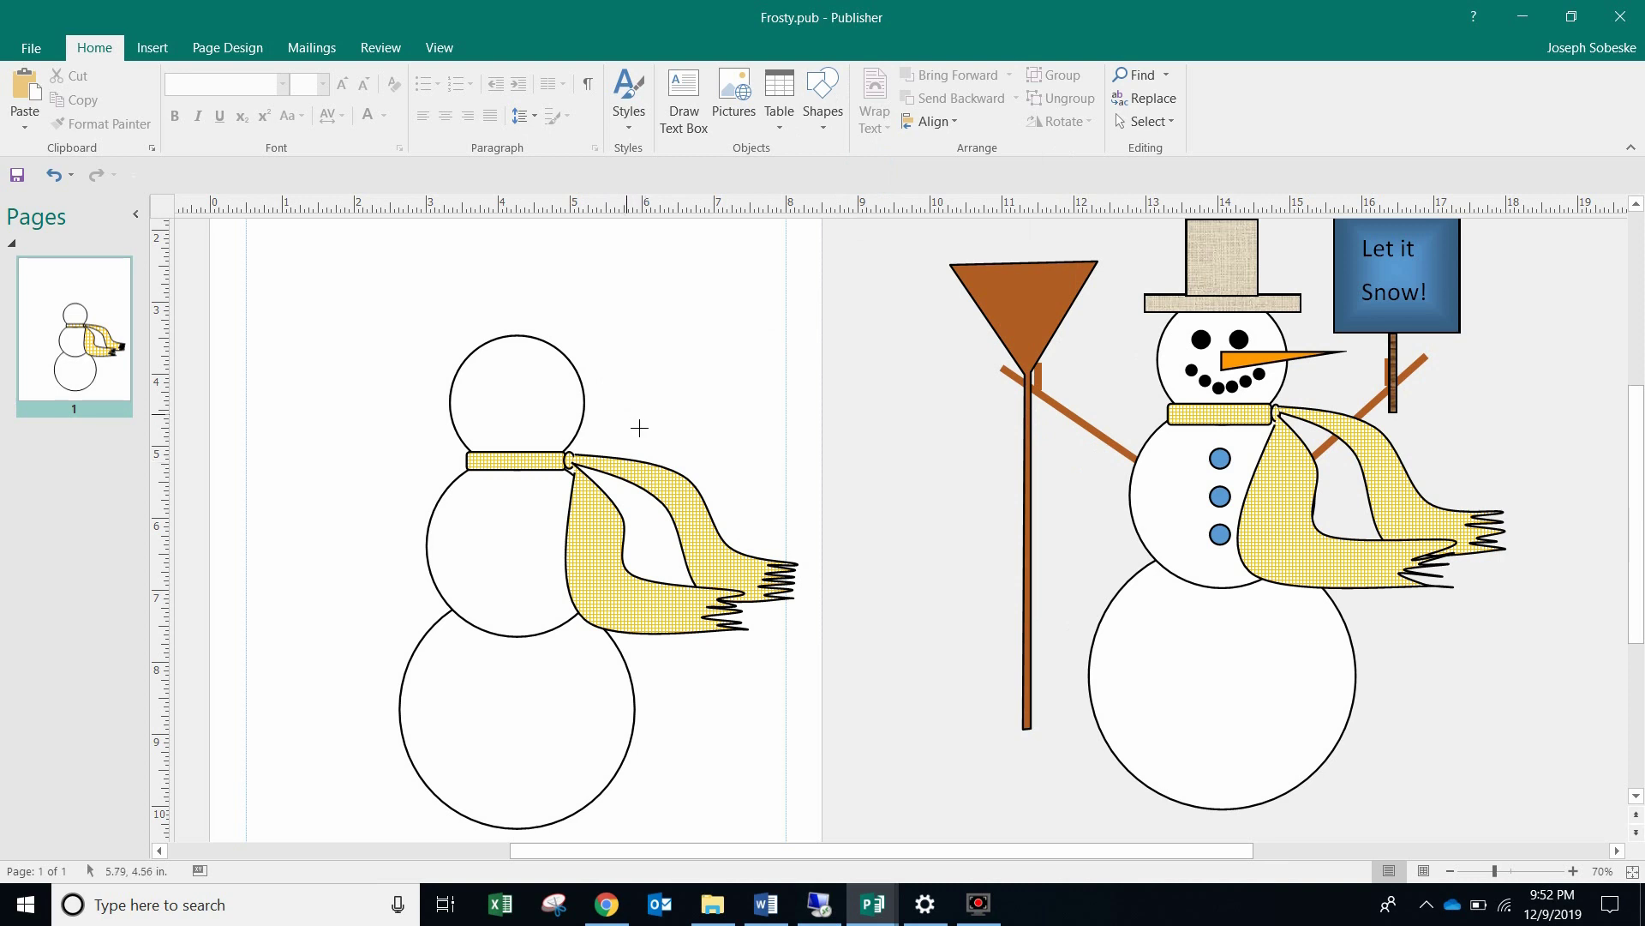
drag(626, 410, 799, 430)
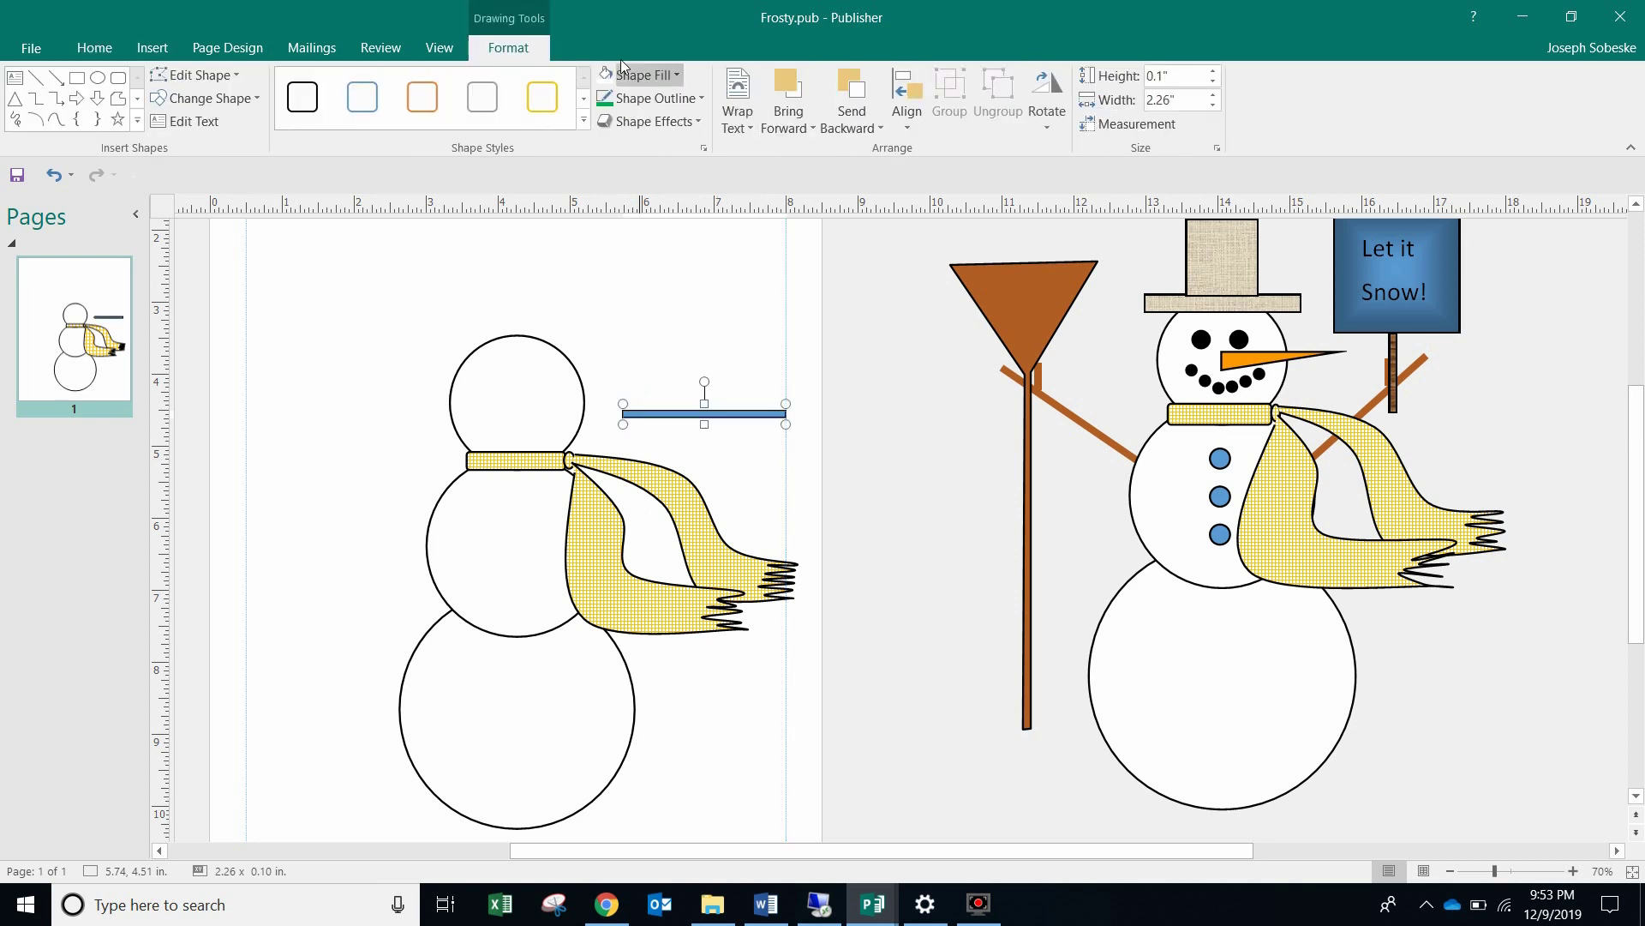
click(642, 76)
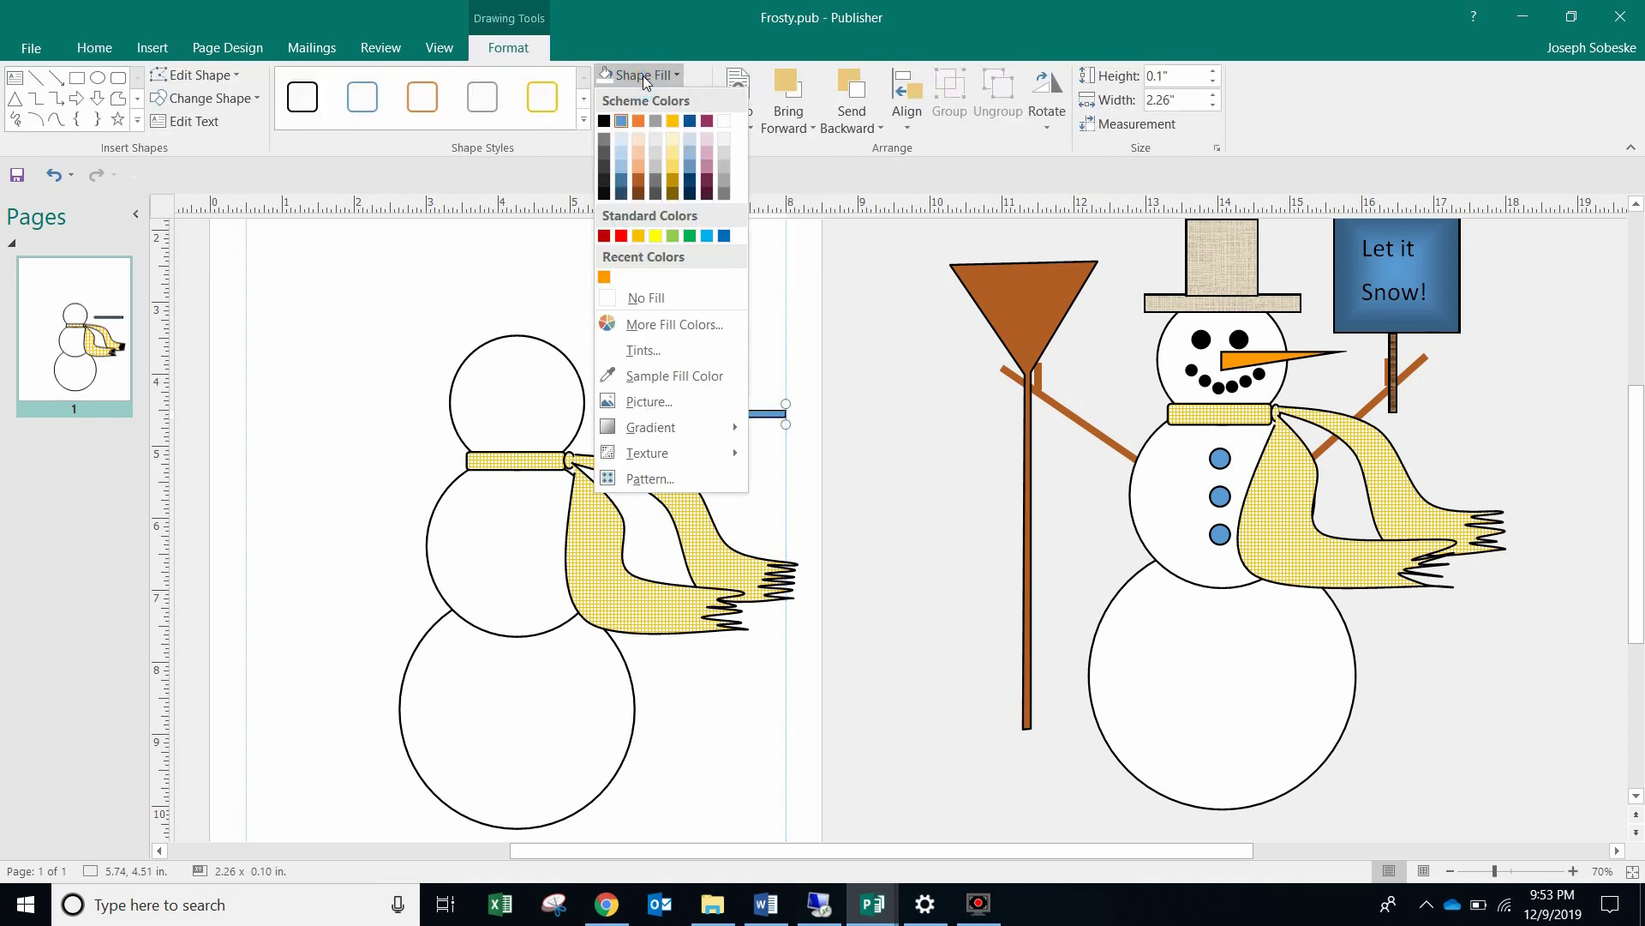
click(641, 182)
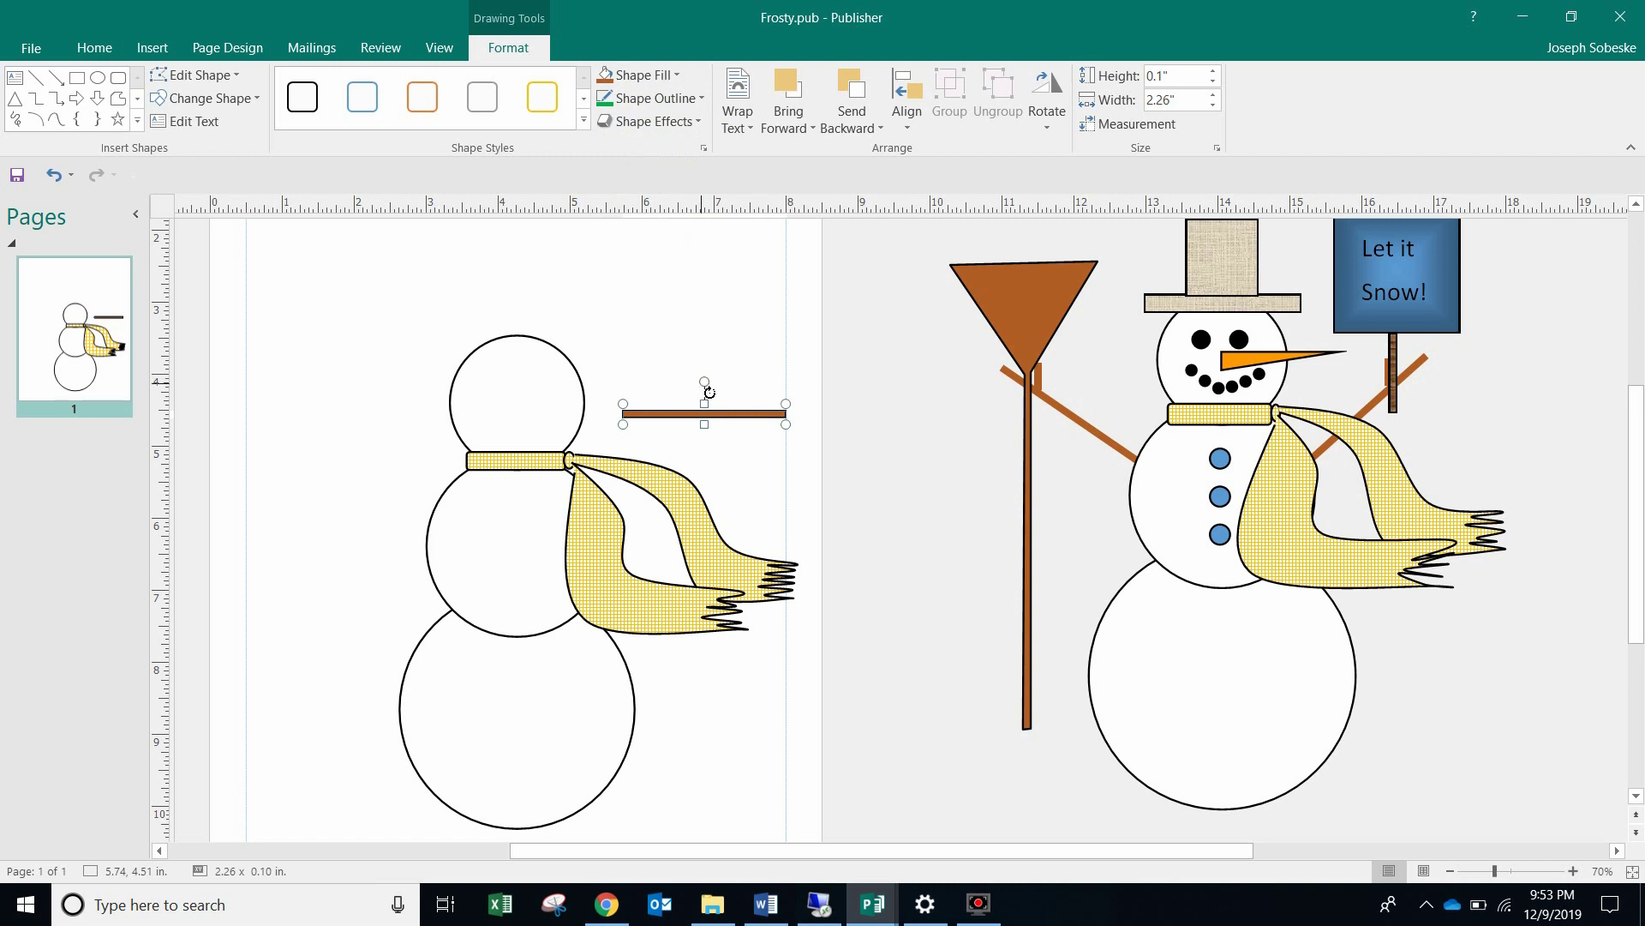
Step: Rotate the arm bar so it slants up to the right, and recolor it with a brownish orange from the standard color palette
mouse_move(710, 391)
mouse_down()
mouse_move(701, 380)
mouse_move(683, 393)
mouse_move(695, 401)
mouse_up()
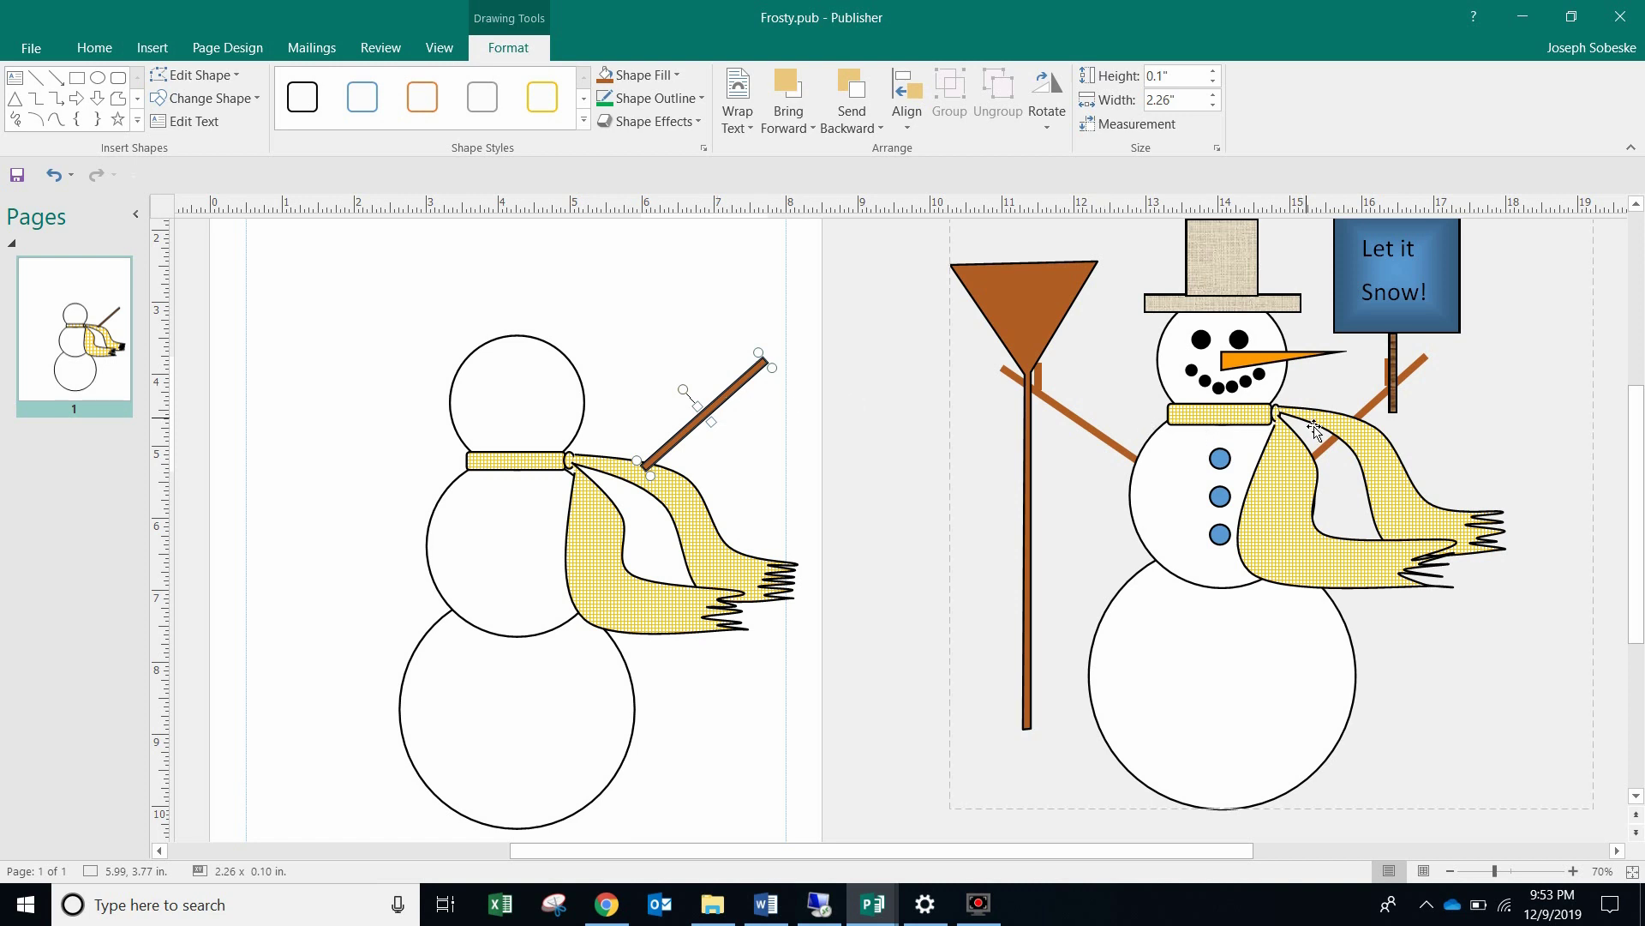
click(661, 76)
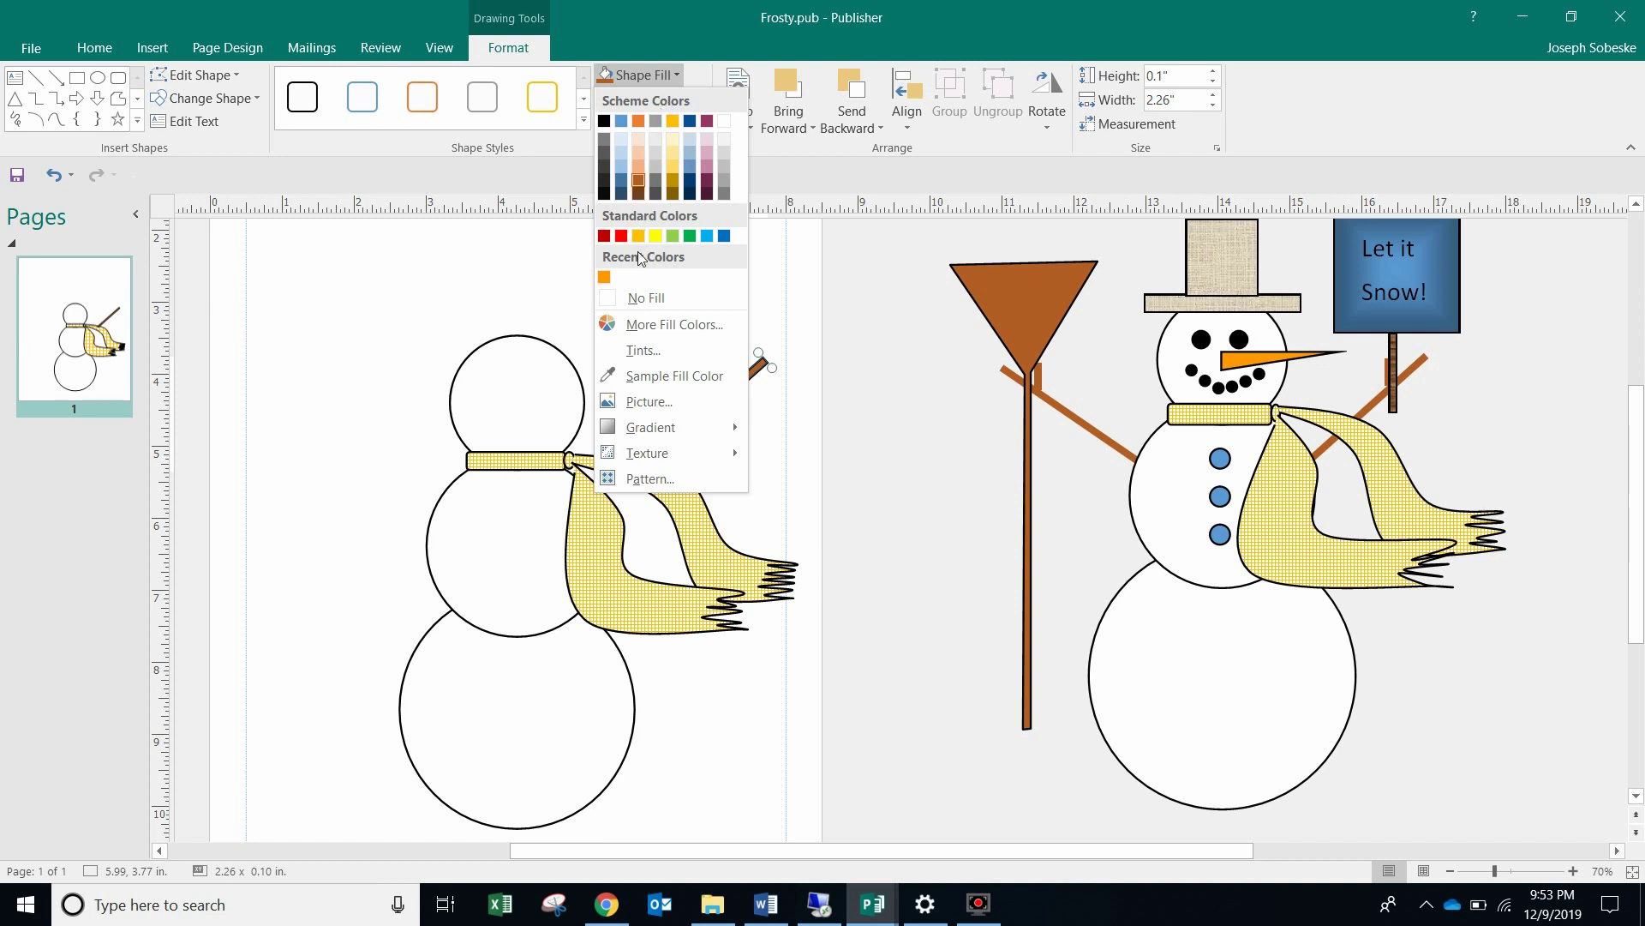
click(665, 326)
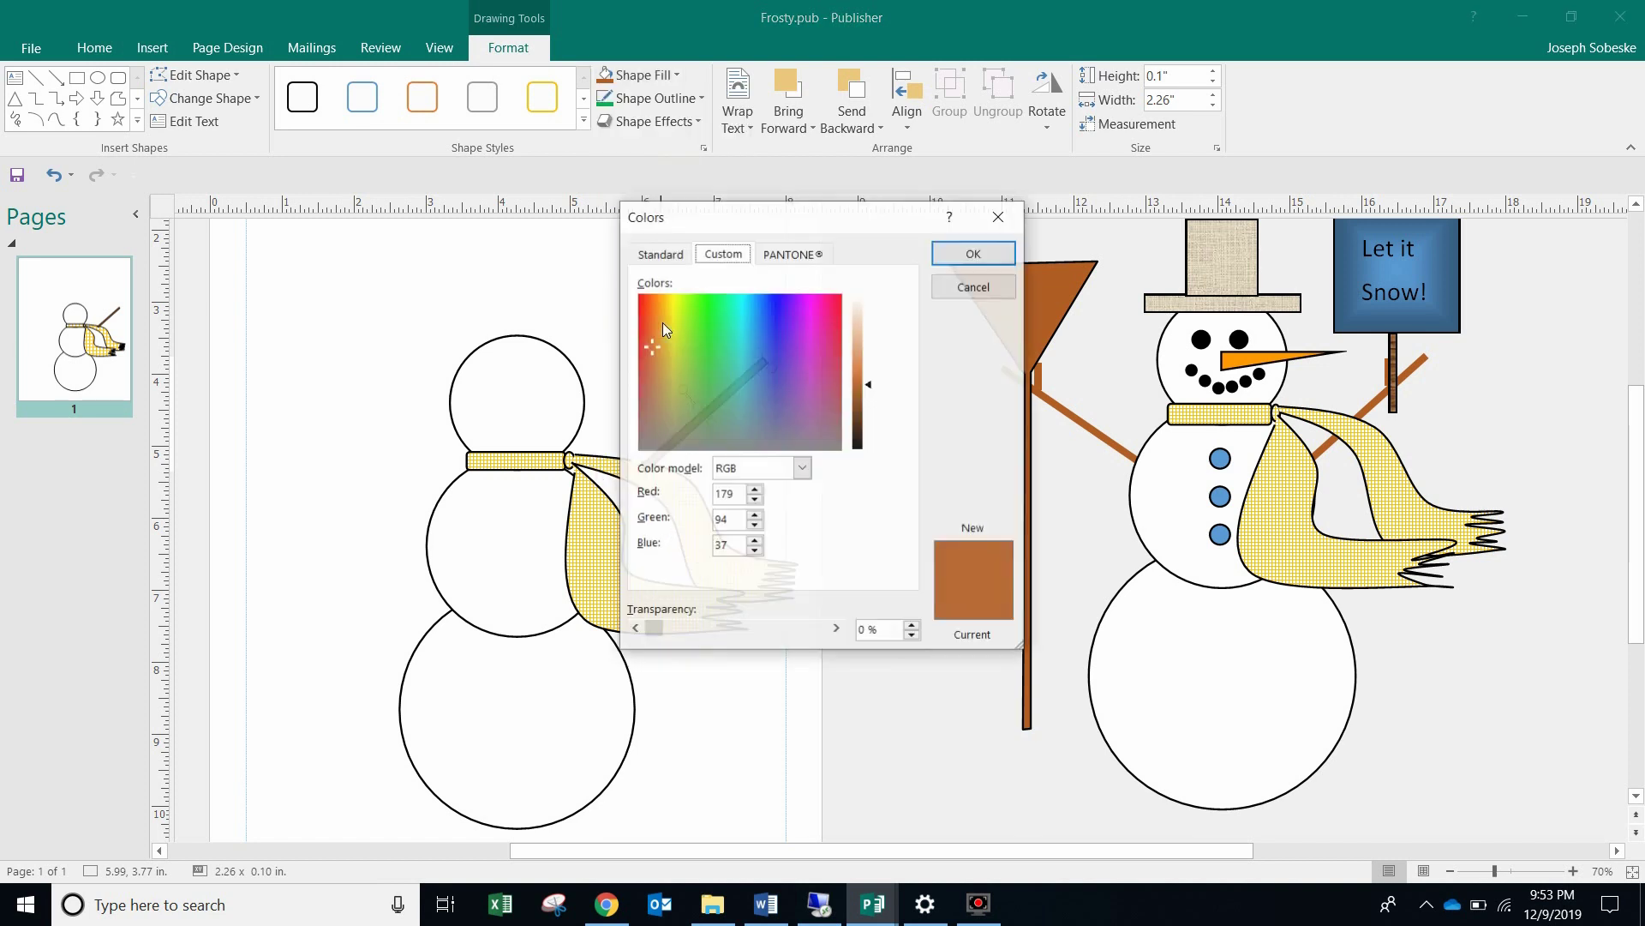
click(669, 256)
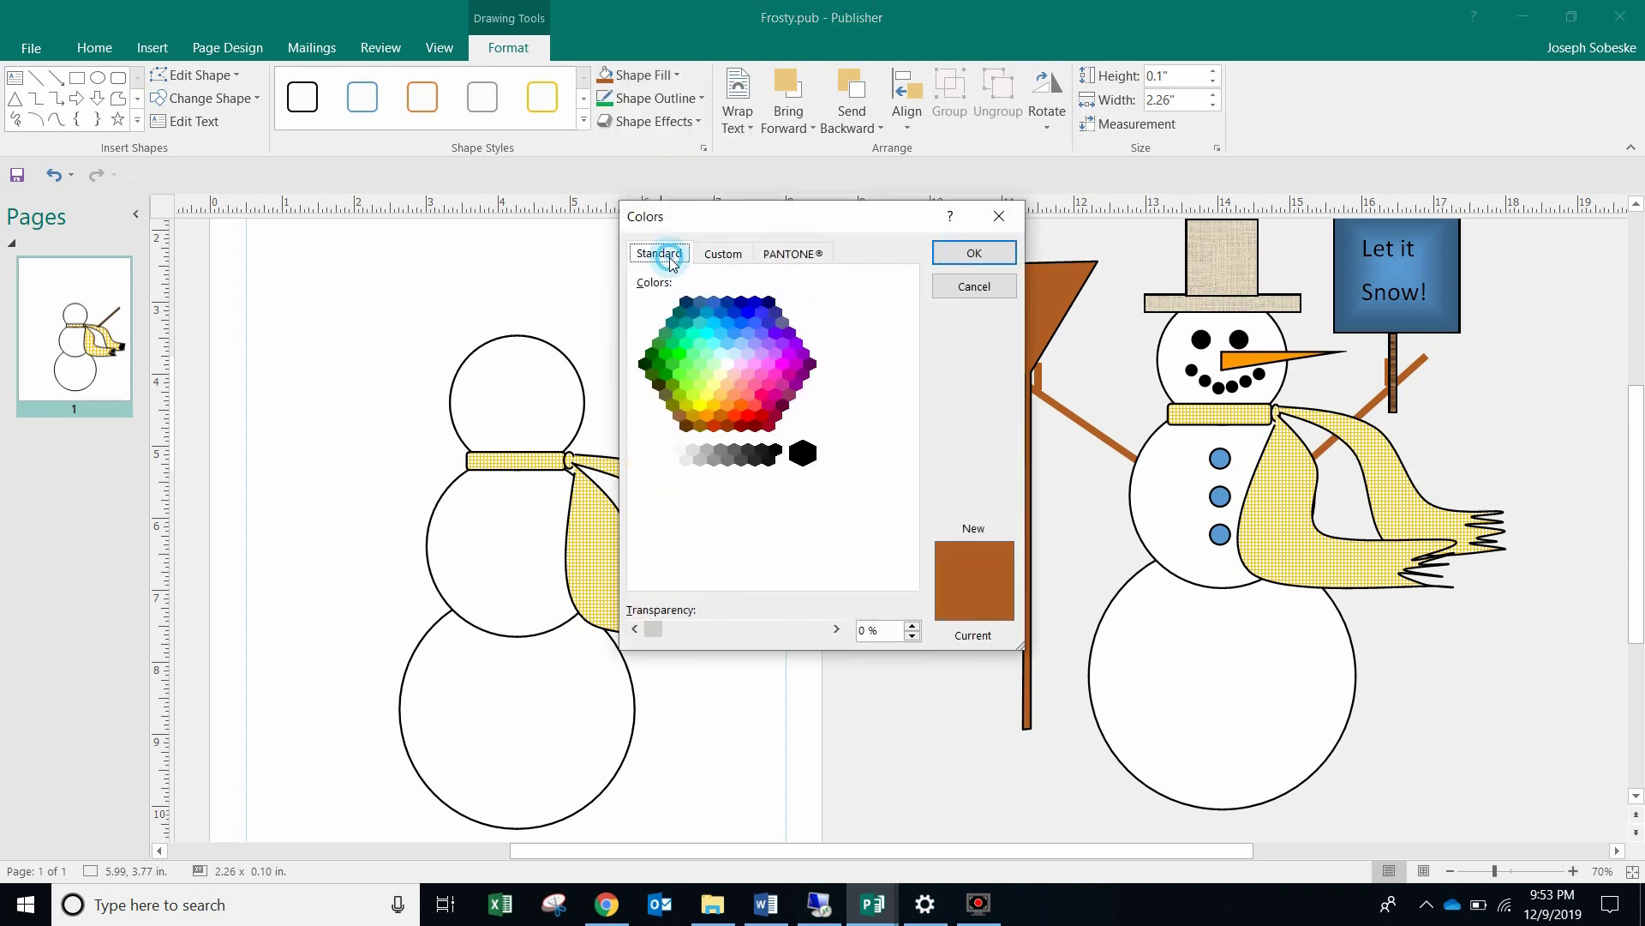
click(720, 418)
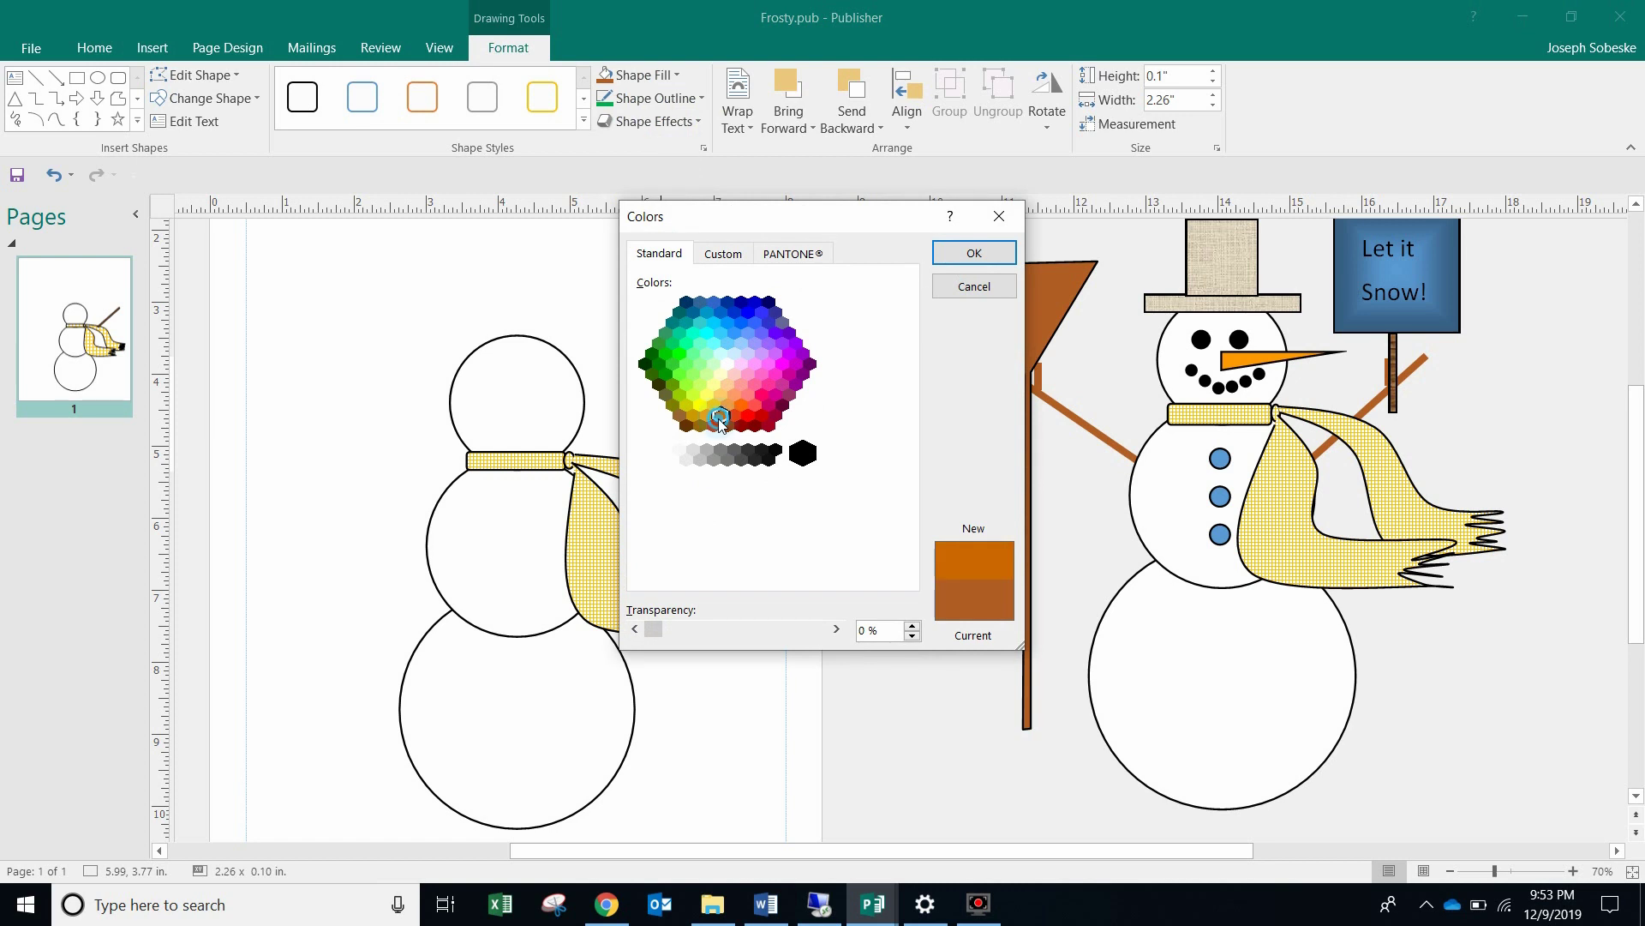
click(974, 253)
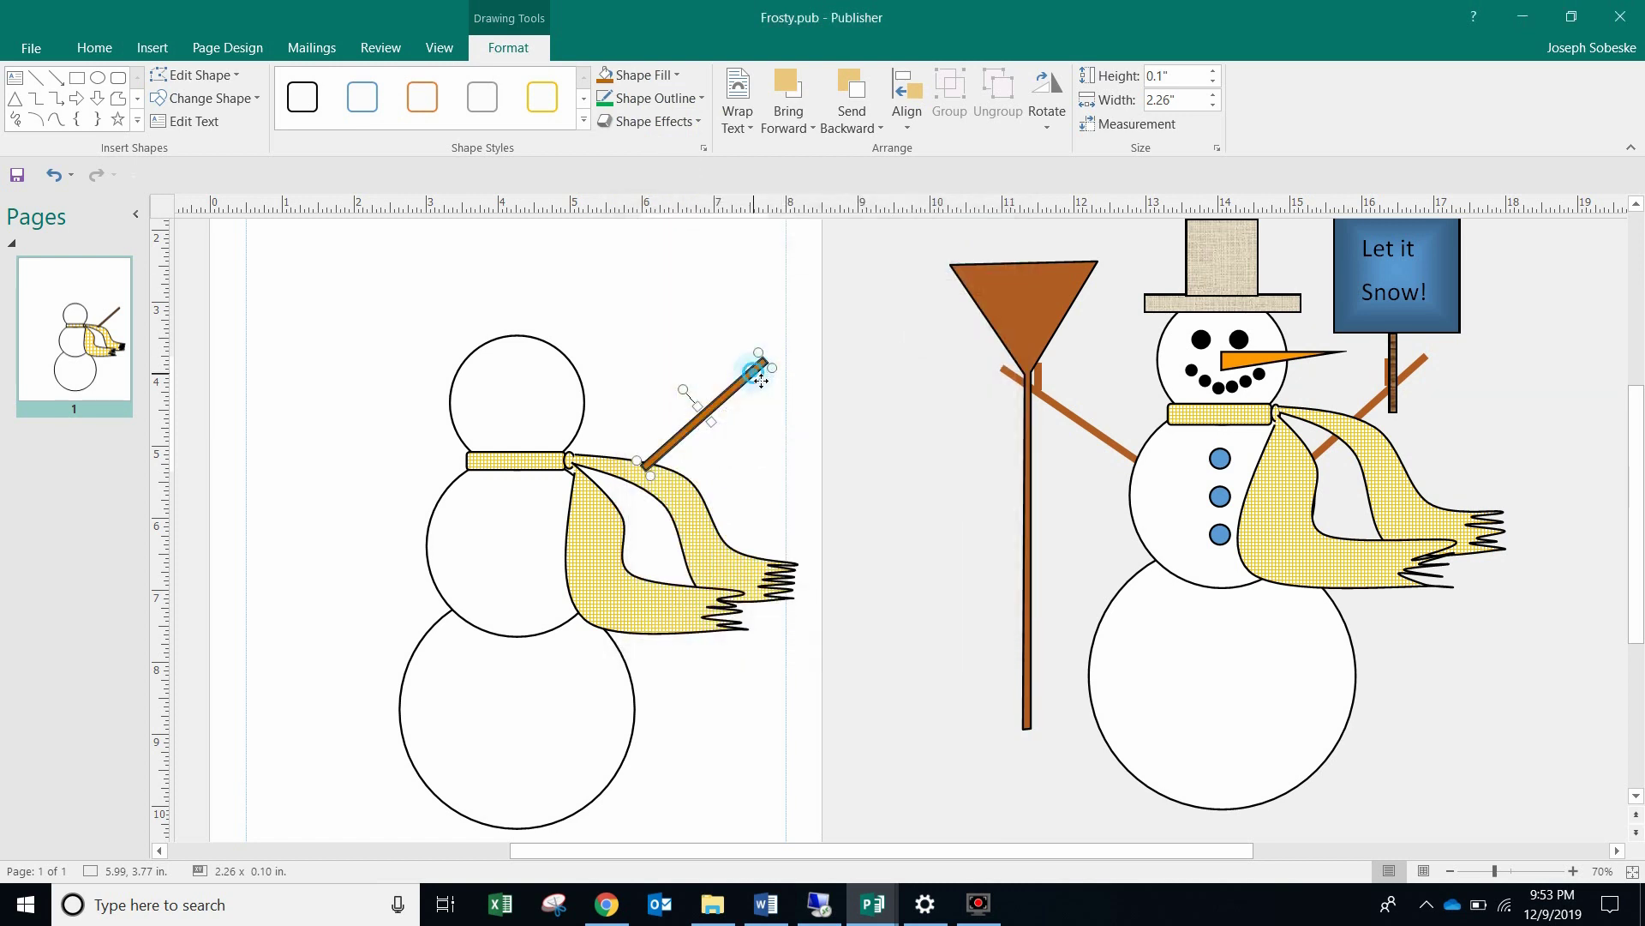
Step: Move the arm down and left onto the scarf, send it backward two levels behind both scarf tails, and deselect it
drag(759, 371, 727, 413)
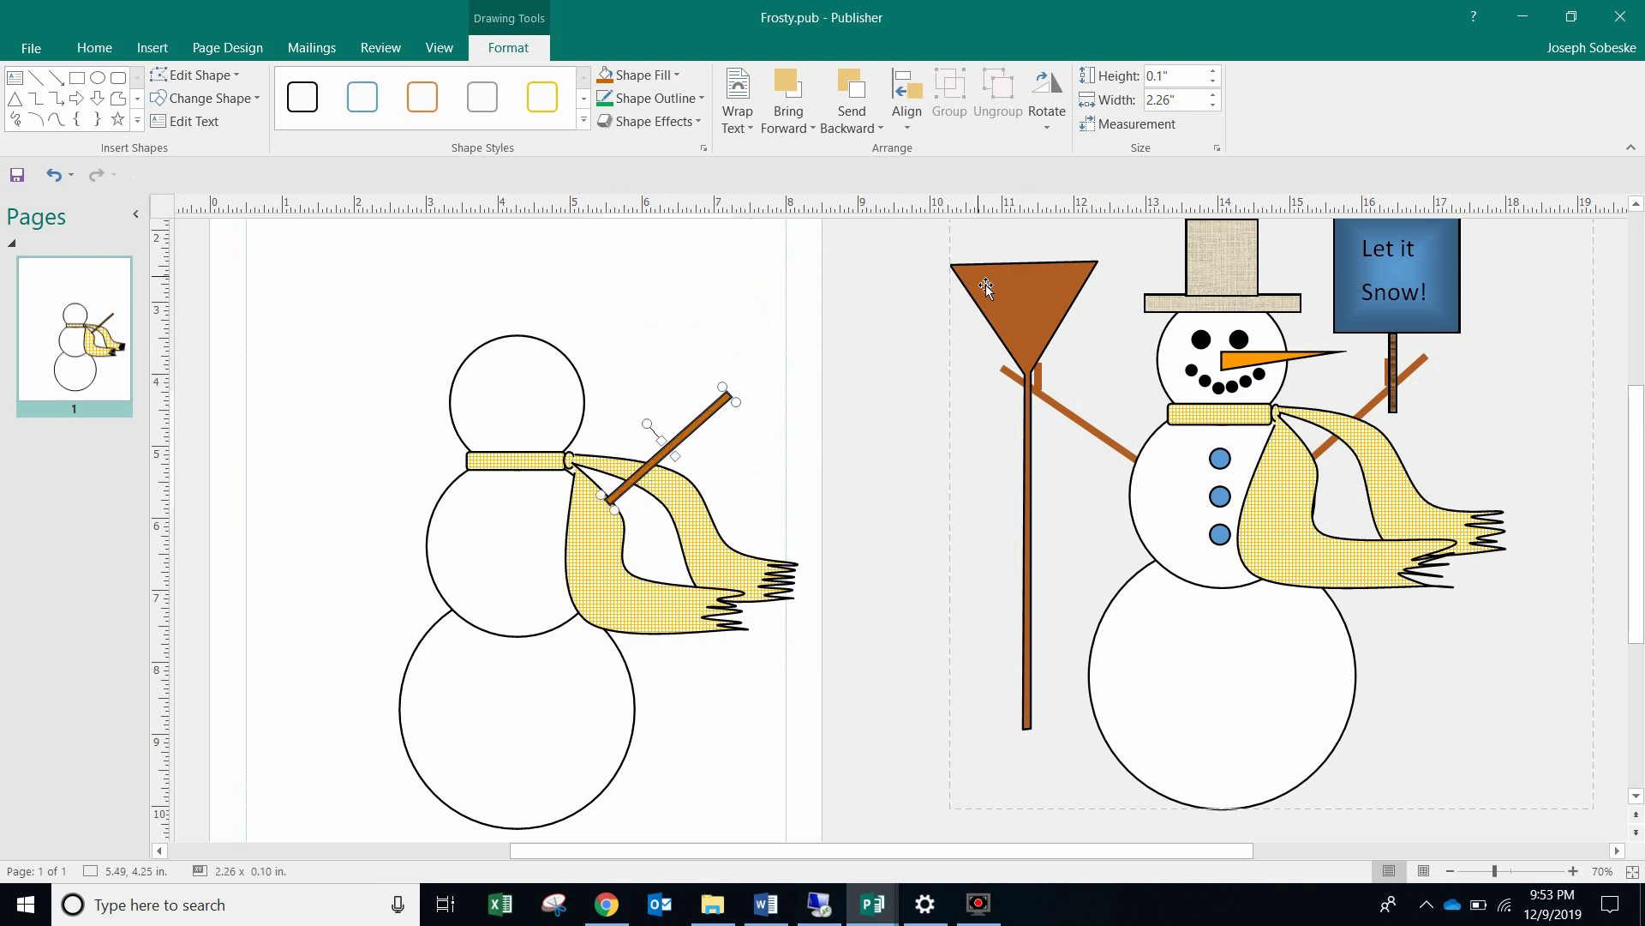
click(881, 130)
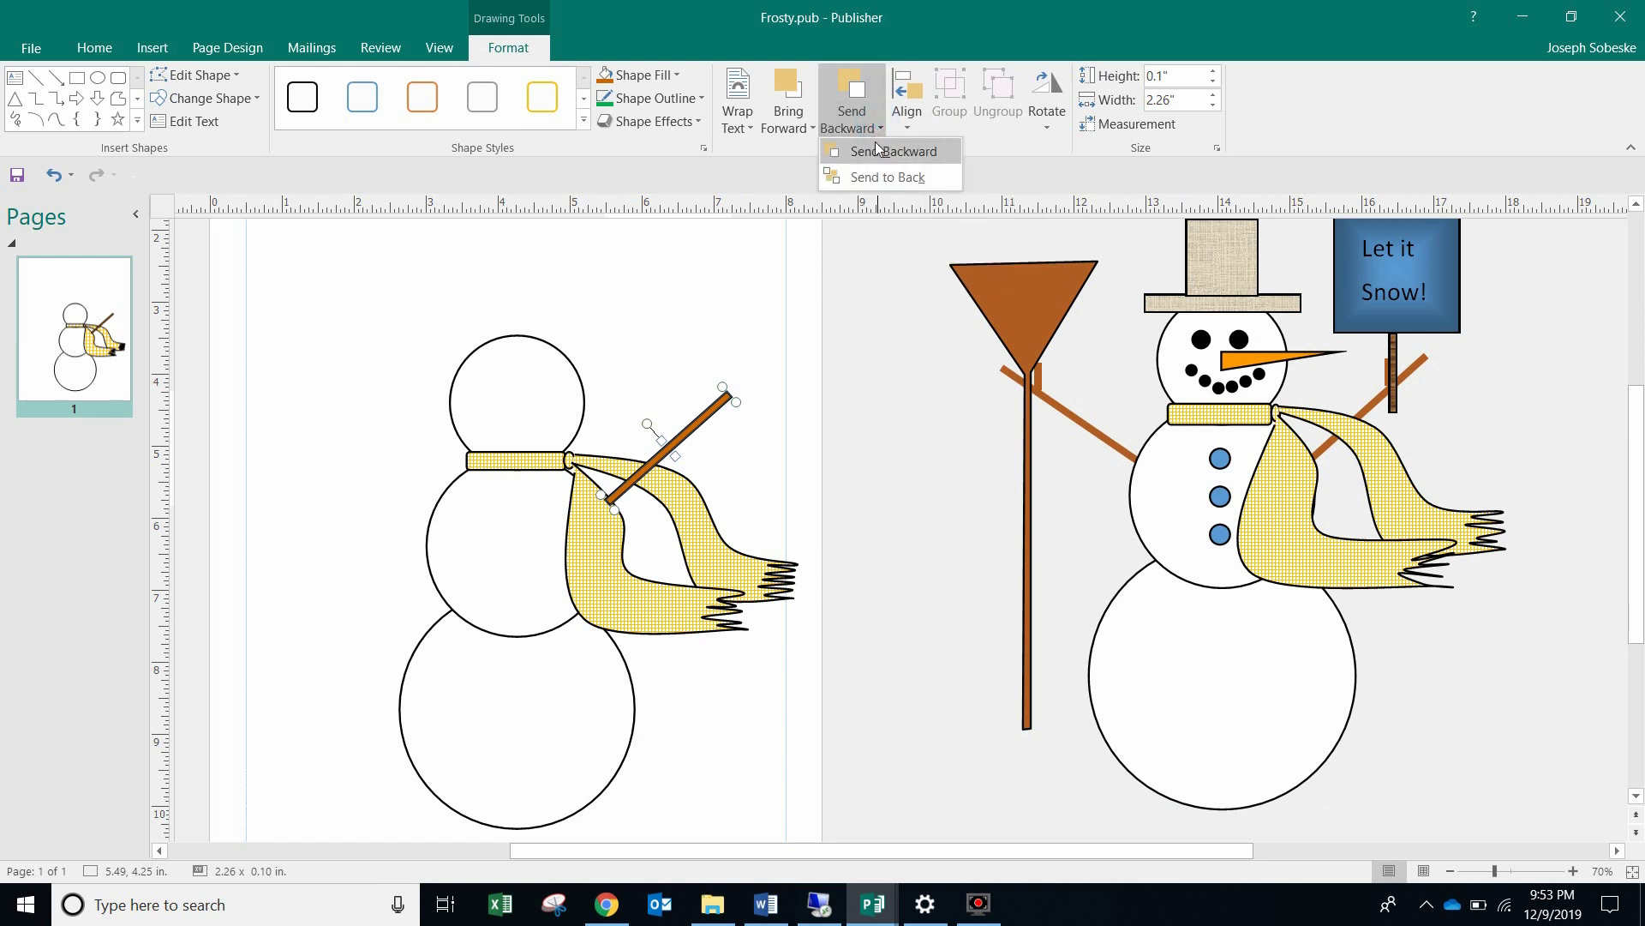
click(880, 151)
click(870, 130)
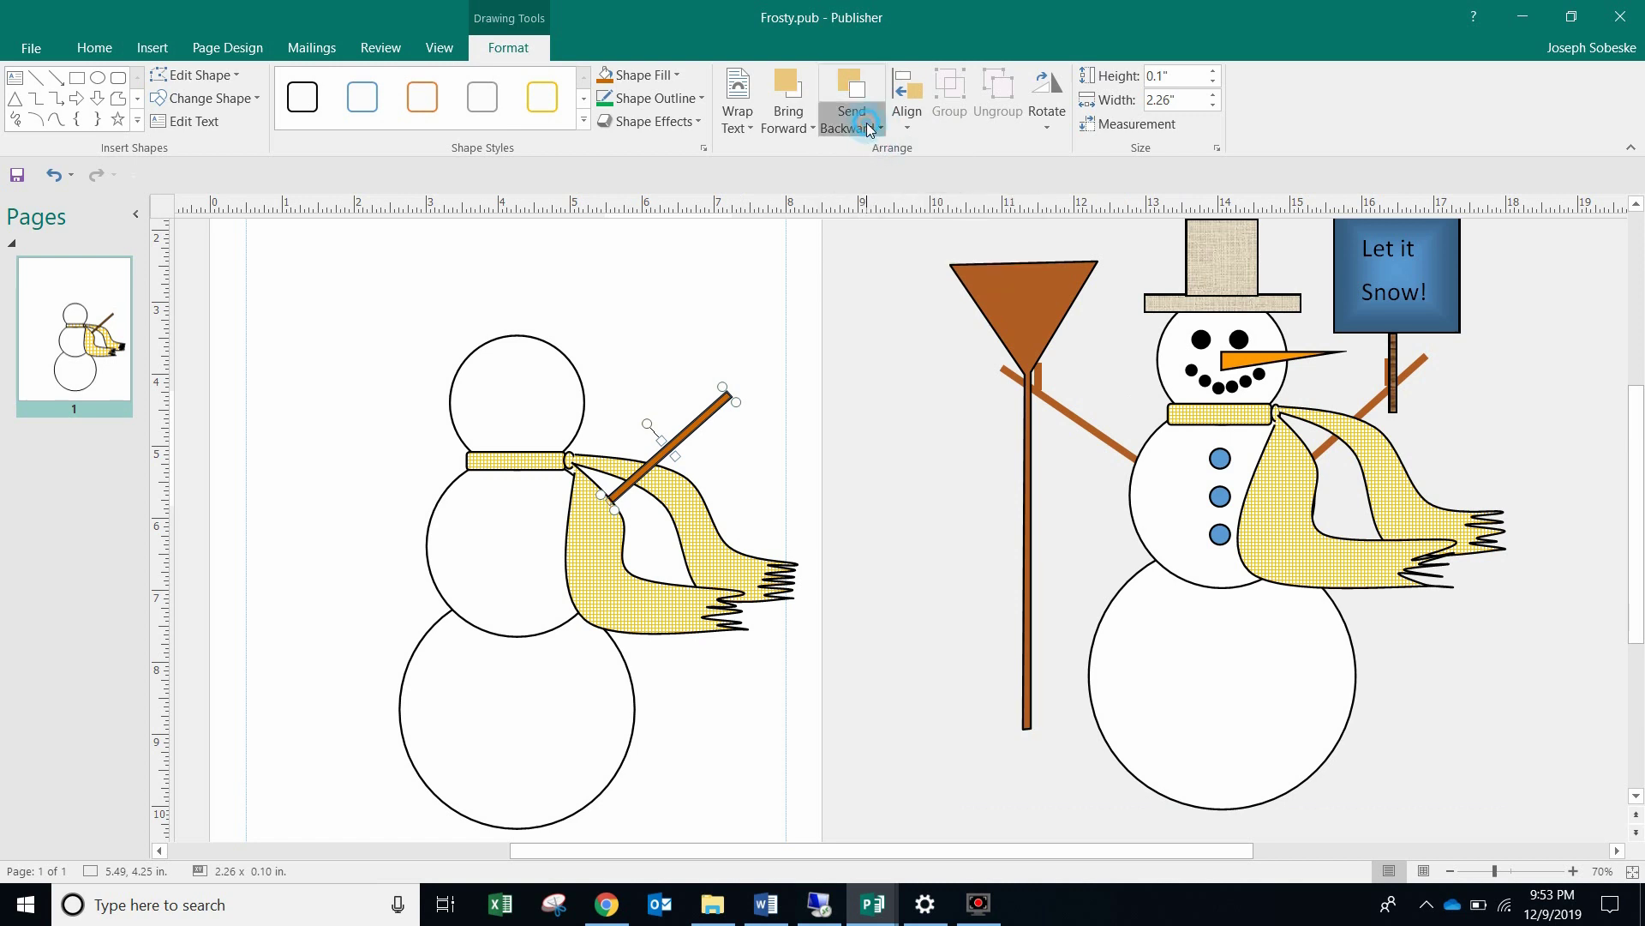
click(875, 152)
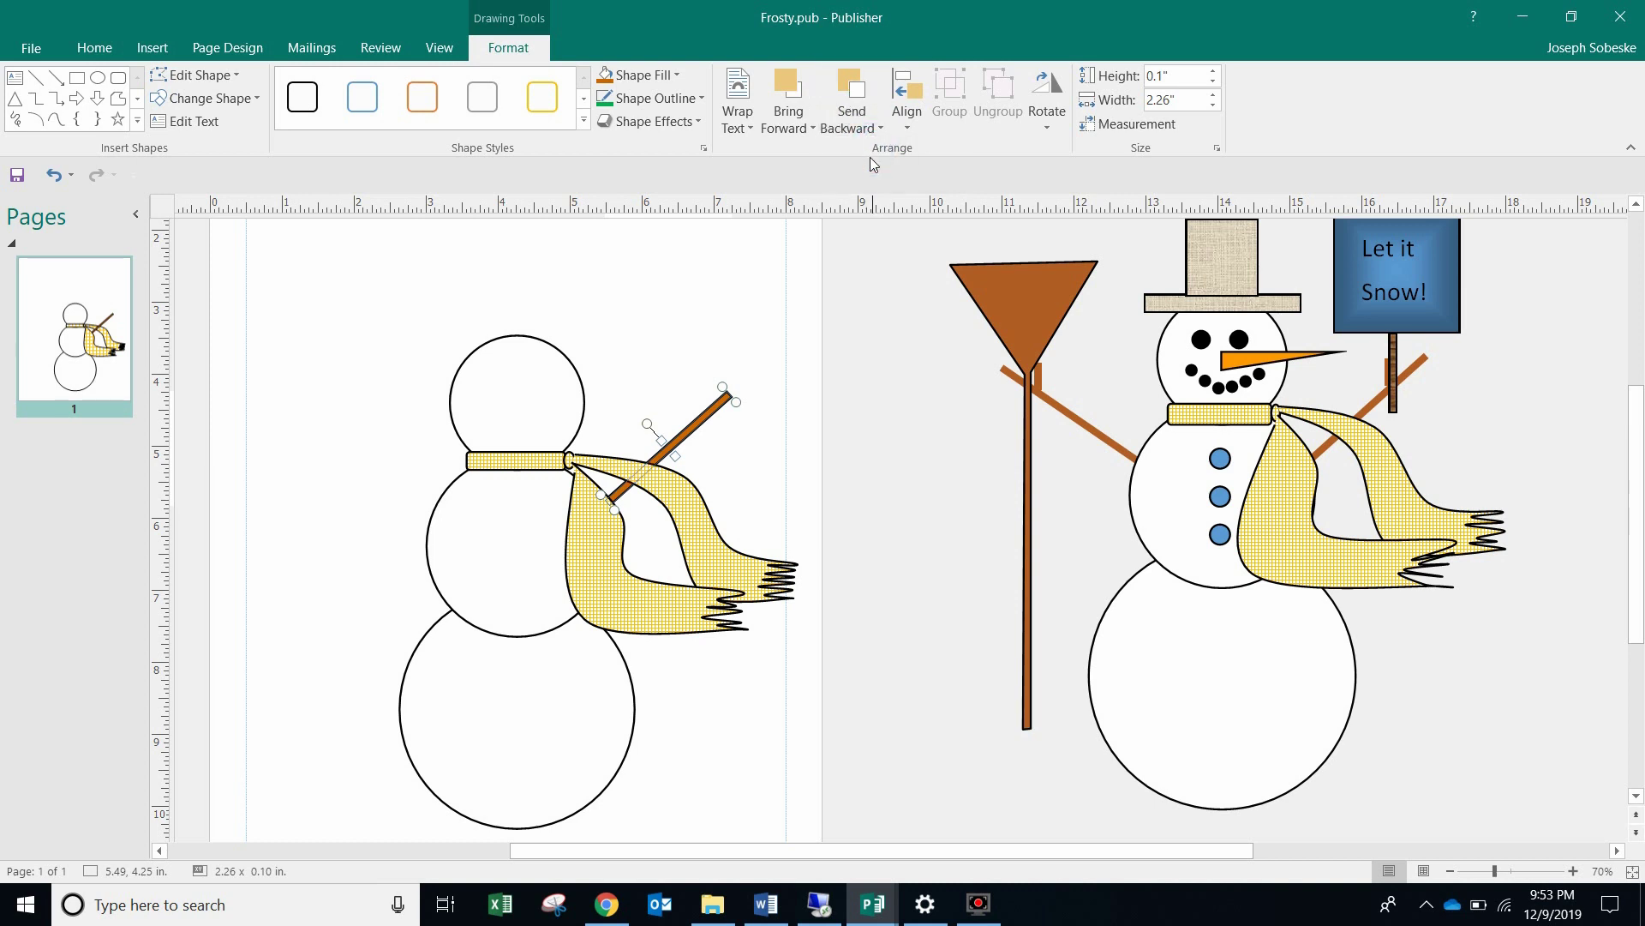
click(731, 297)
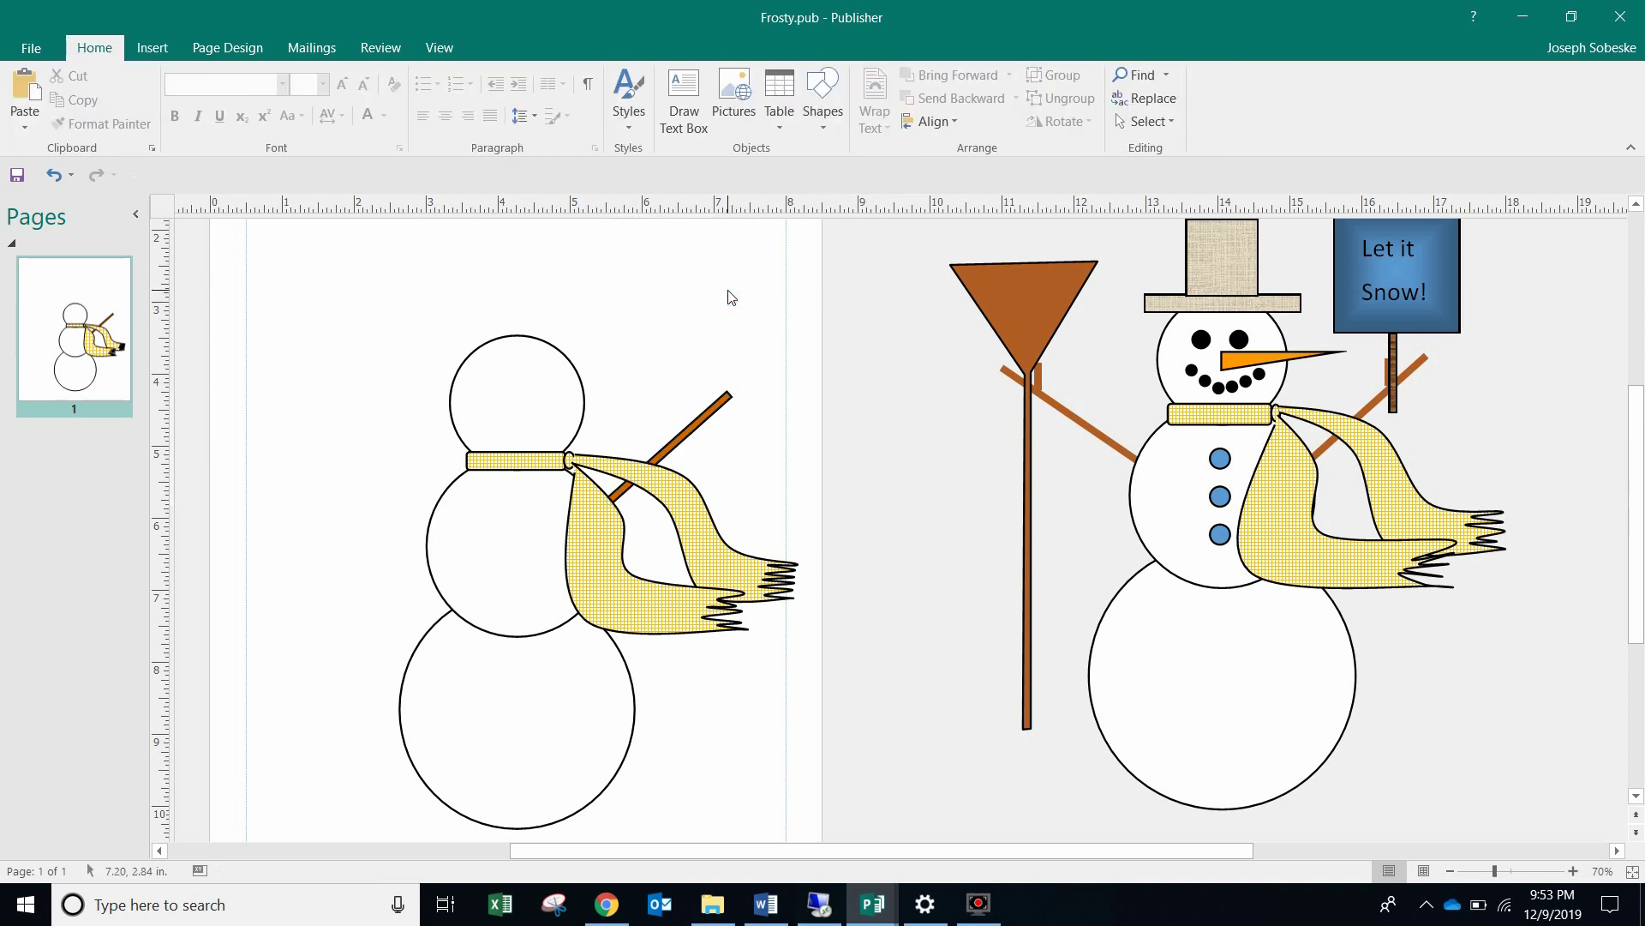
Step: Duplicate the right stick arm, rotate the copy to slant up to the left, and place it against the left side of the middle snowball
click(725, 396)
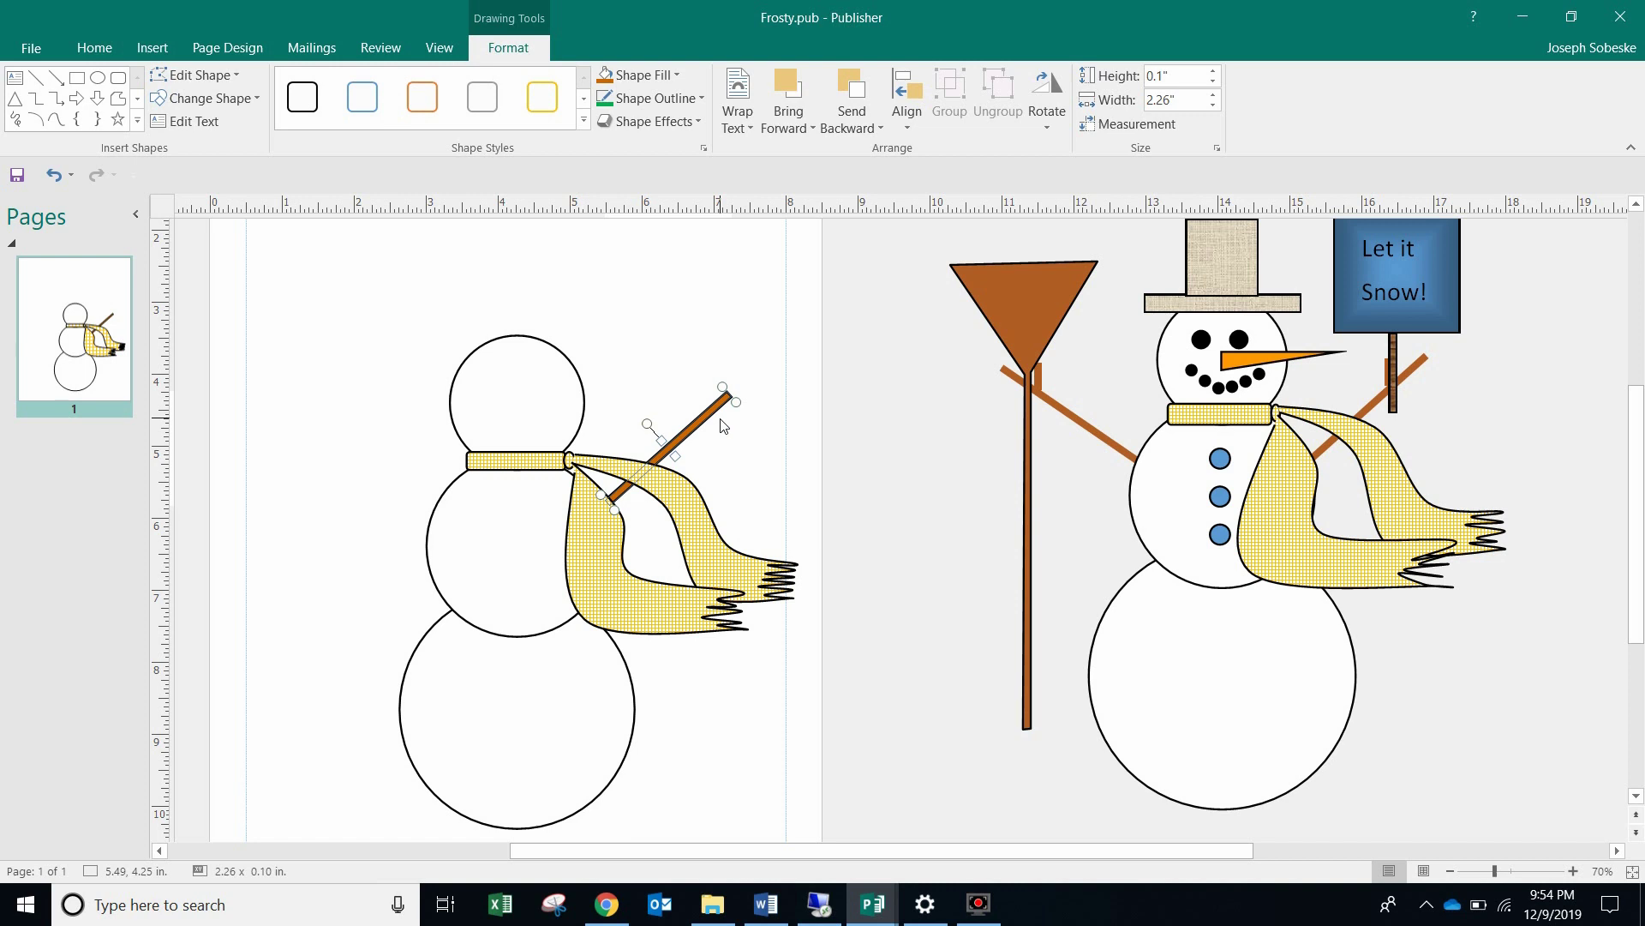
key(ctrl+d)
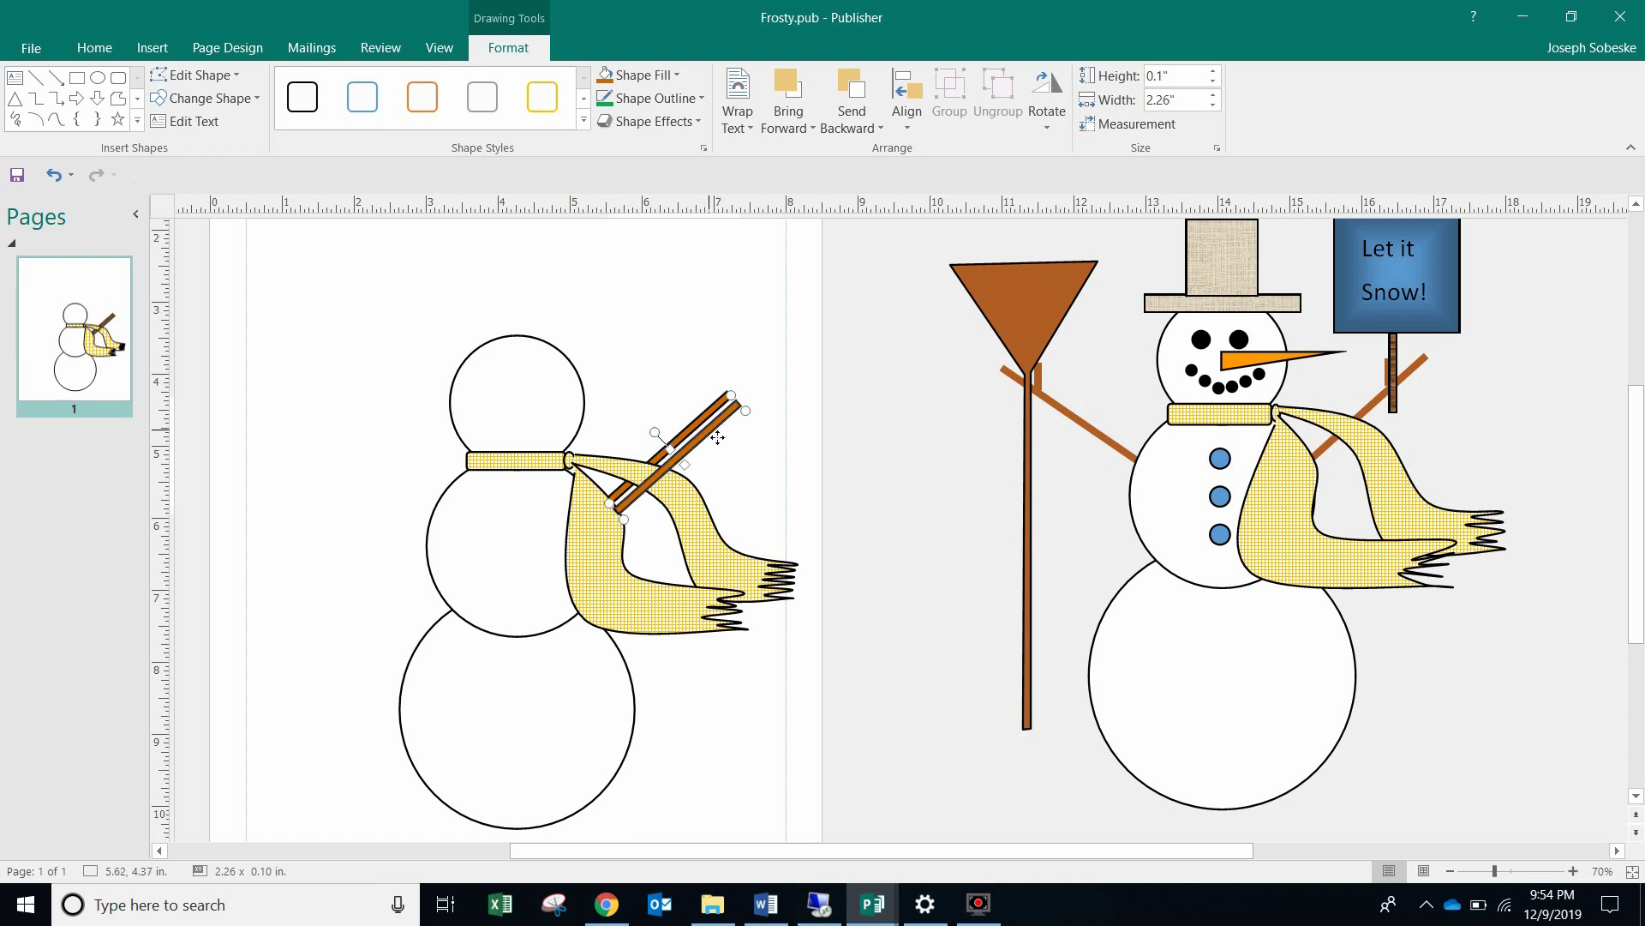
drag(722, 426, 265, 628)
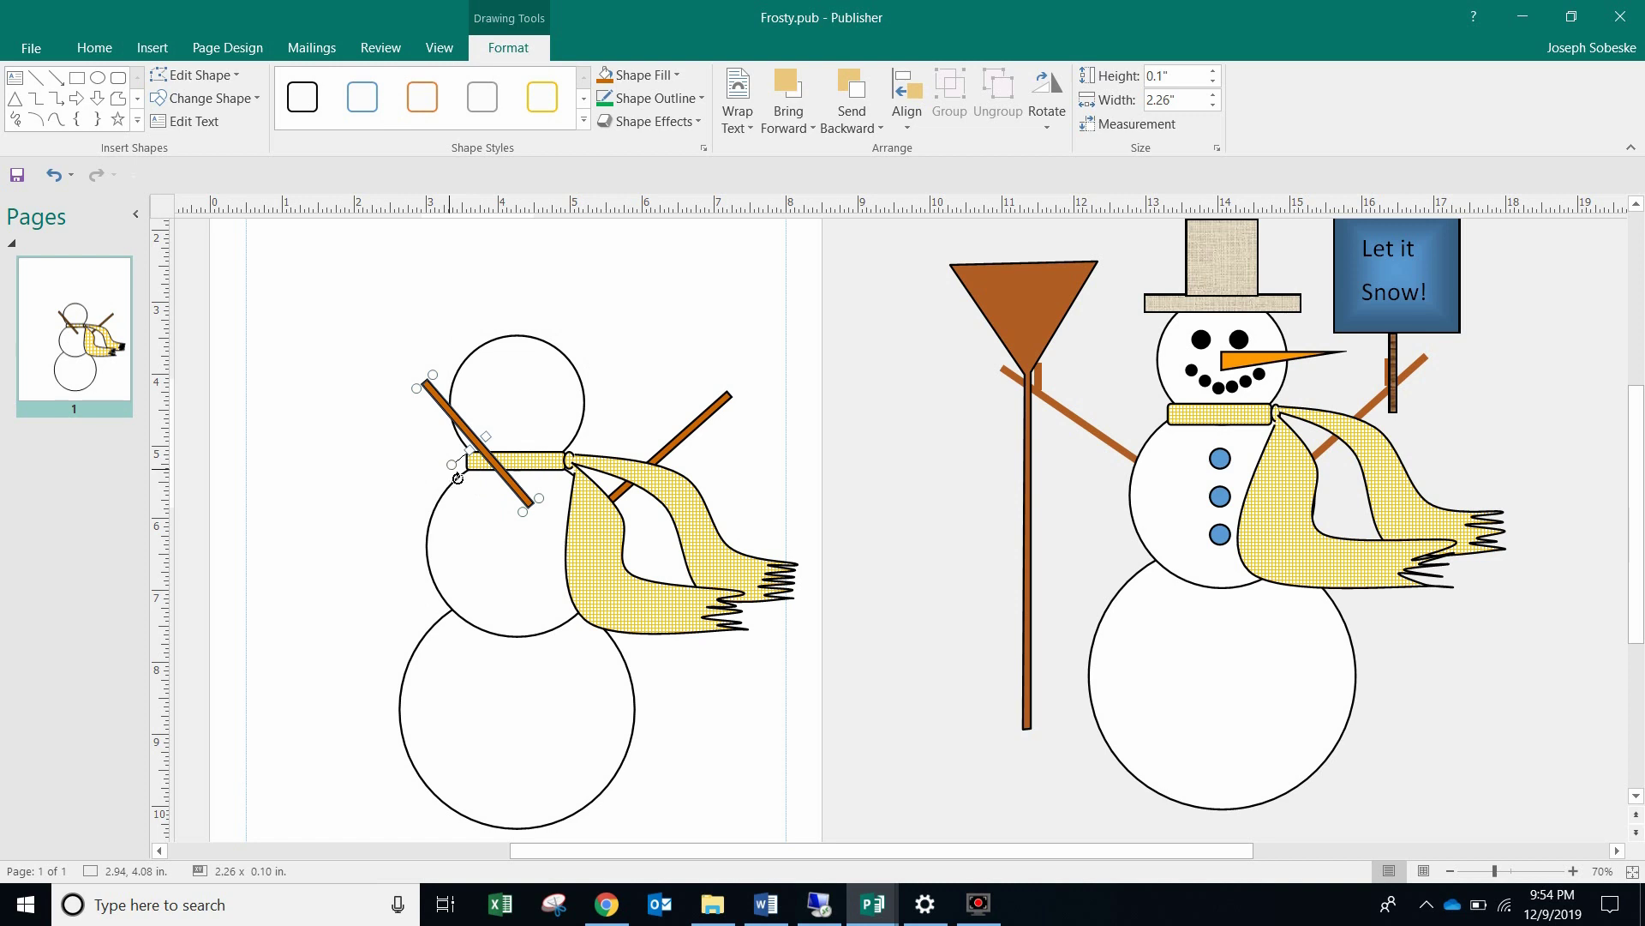
drag(452, 466, 463, 485)
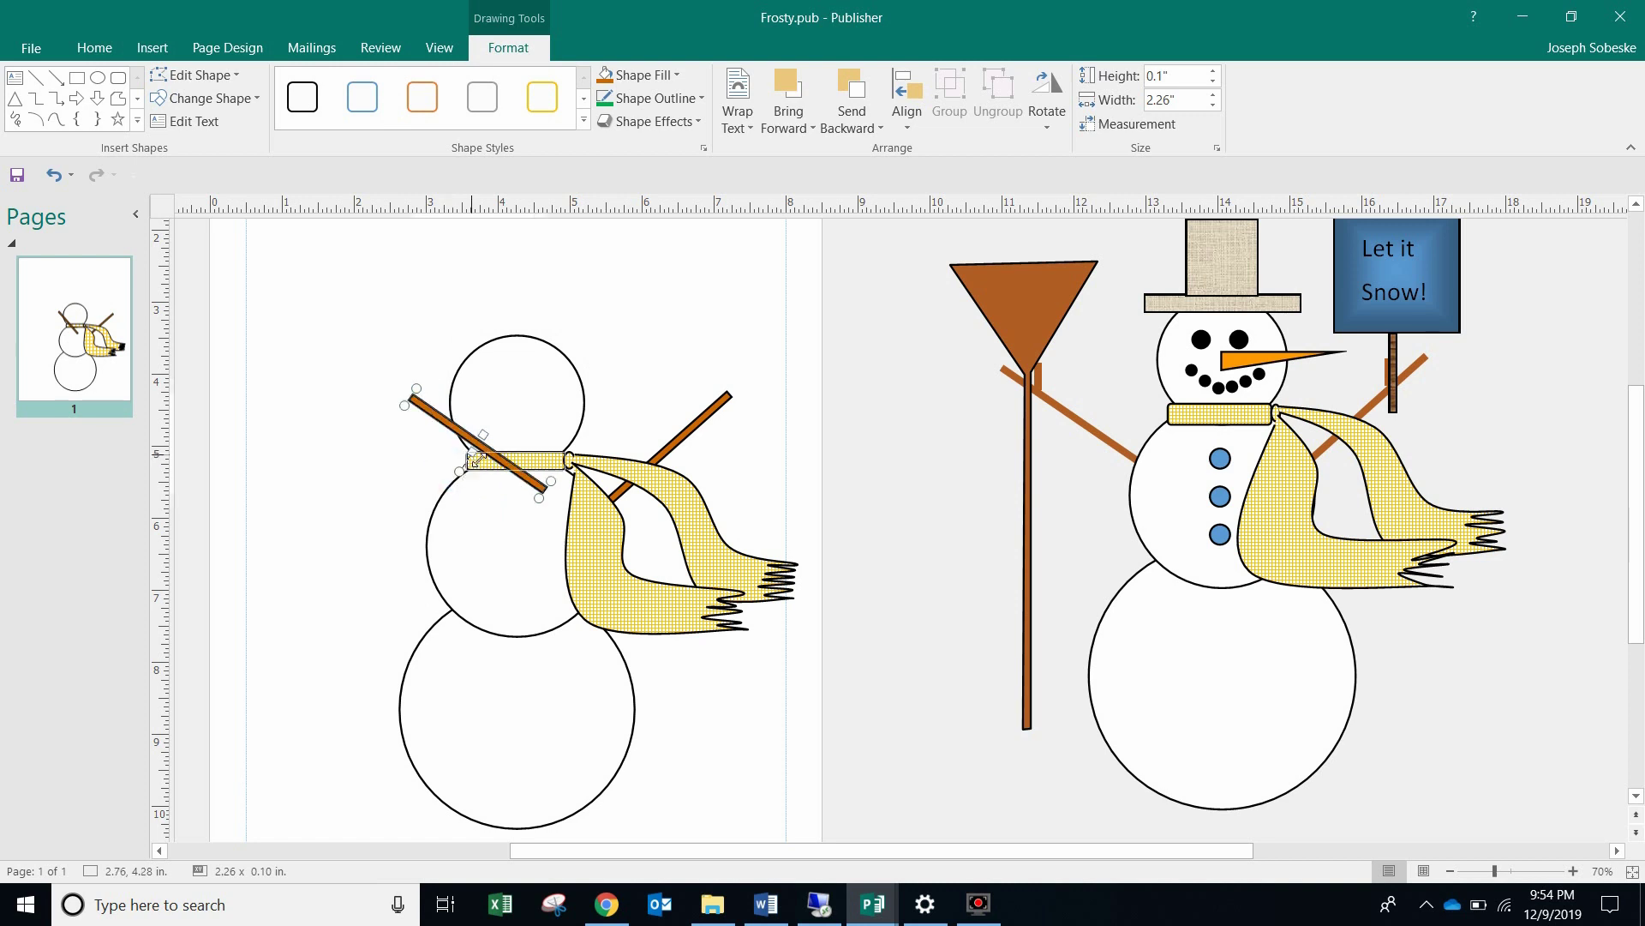
drag(460, 429, 367, 451)
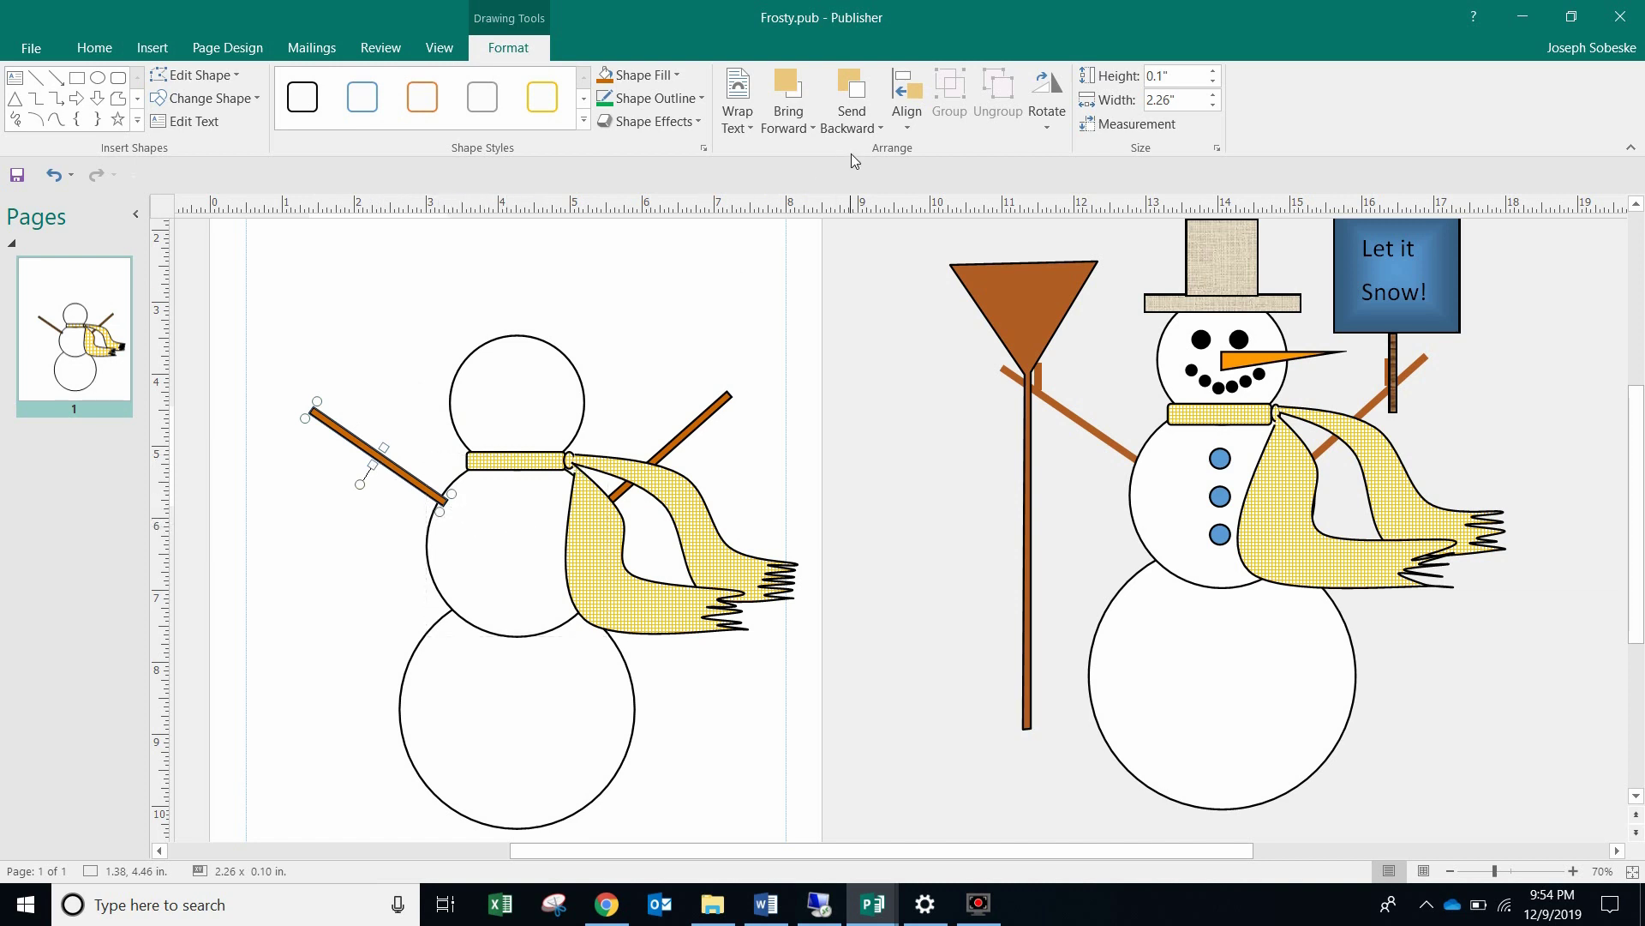
Step: Send the left arm to the back so its inner end sits behind the body, and deselect it
click(858, 130)
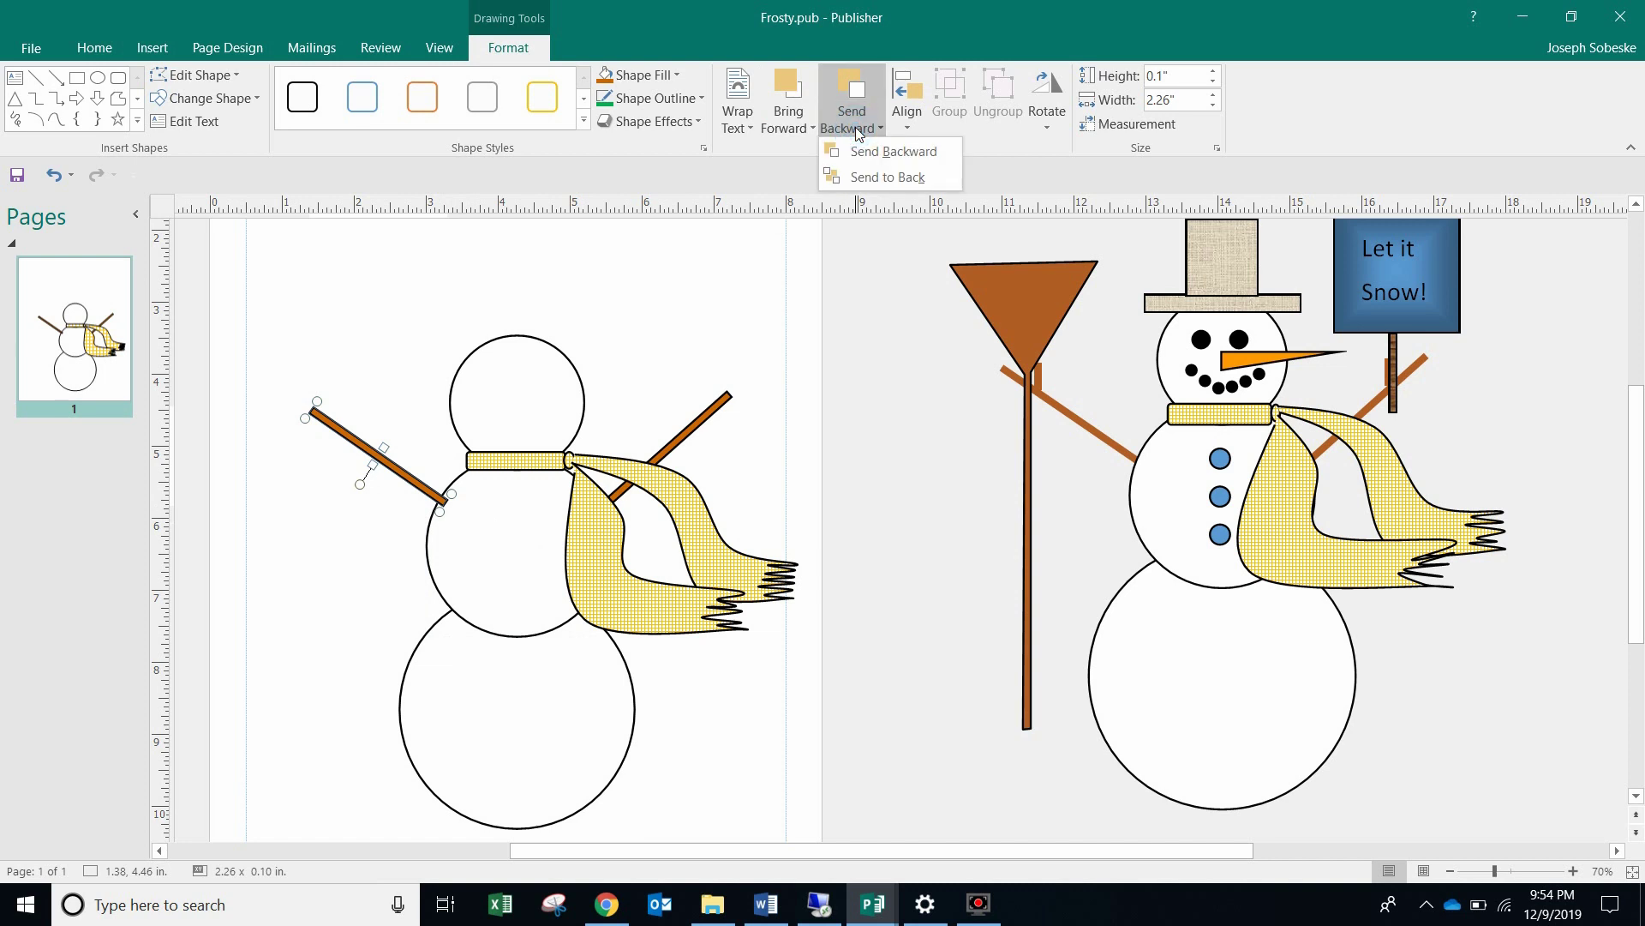
click(876, 178)
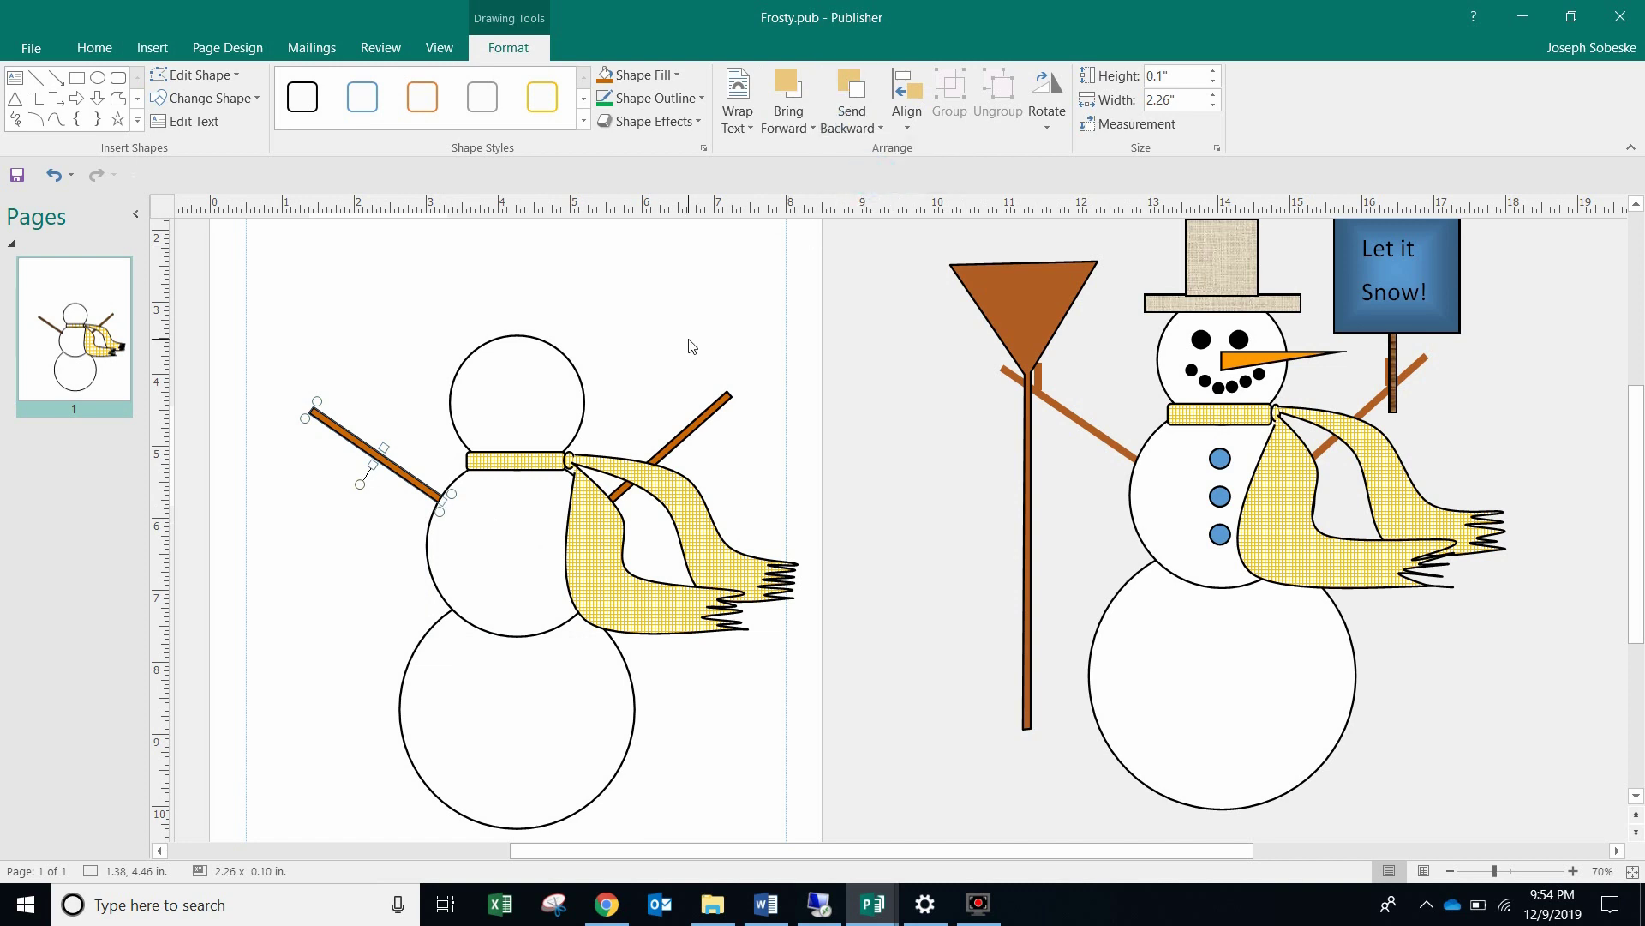
click(696, 339)
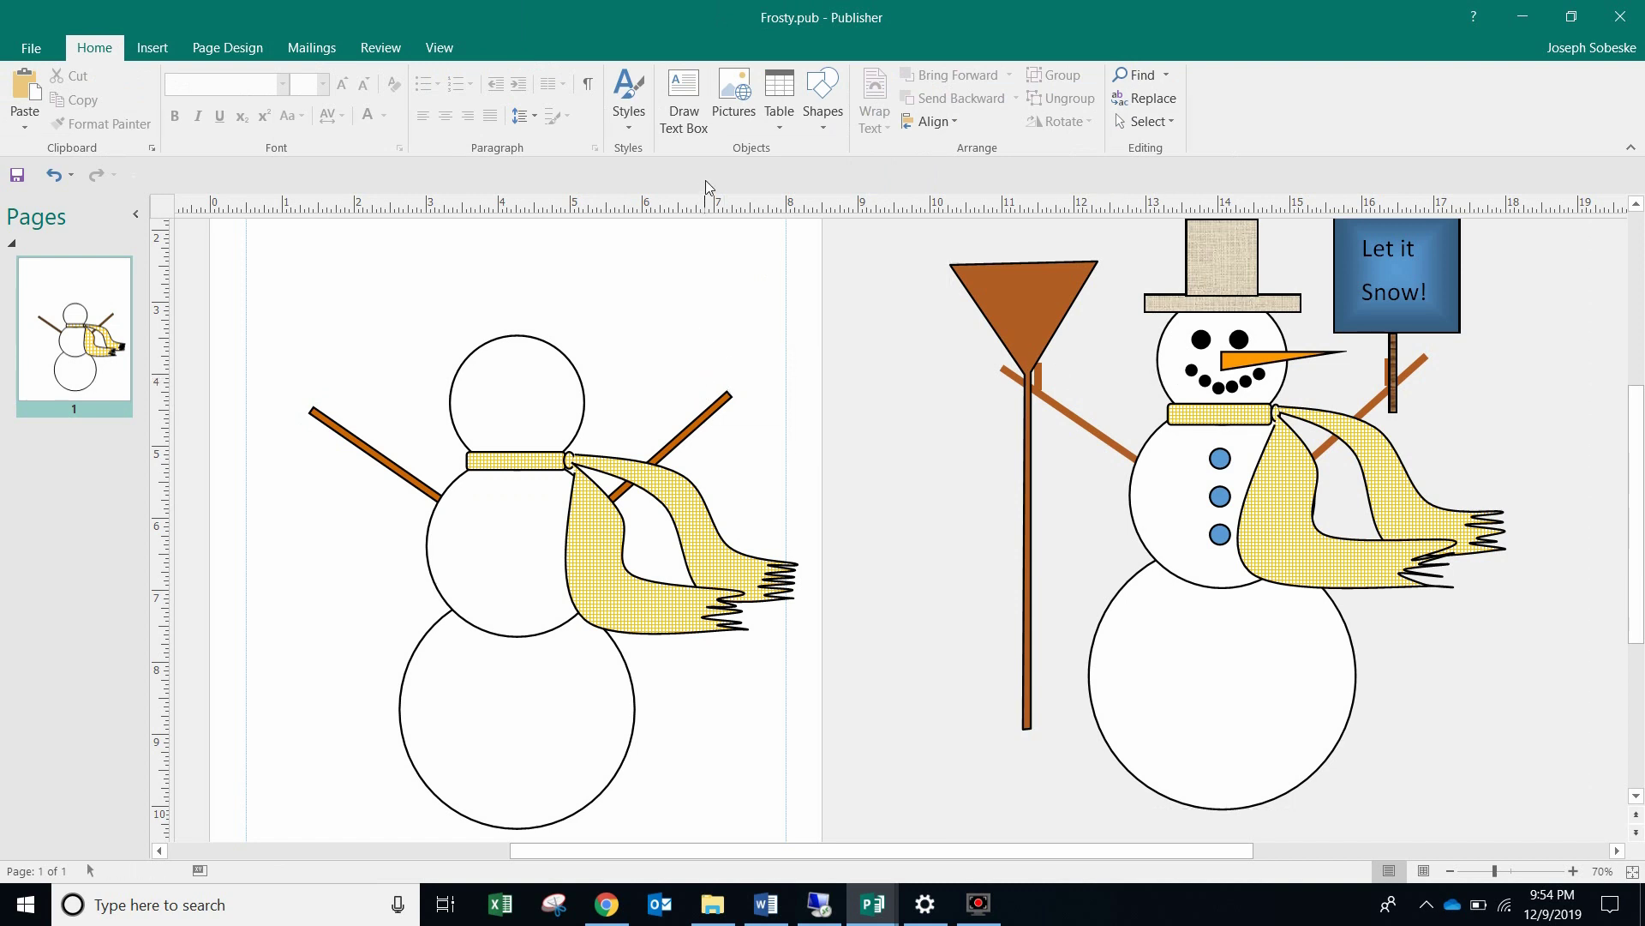
Step: Draw a small upright rectangle about 0.10 by 0.36 inches, fill it with the recent brownish orange, and place it as a twig on the right arm
click(823, 96)
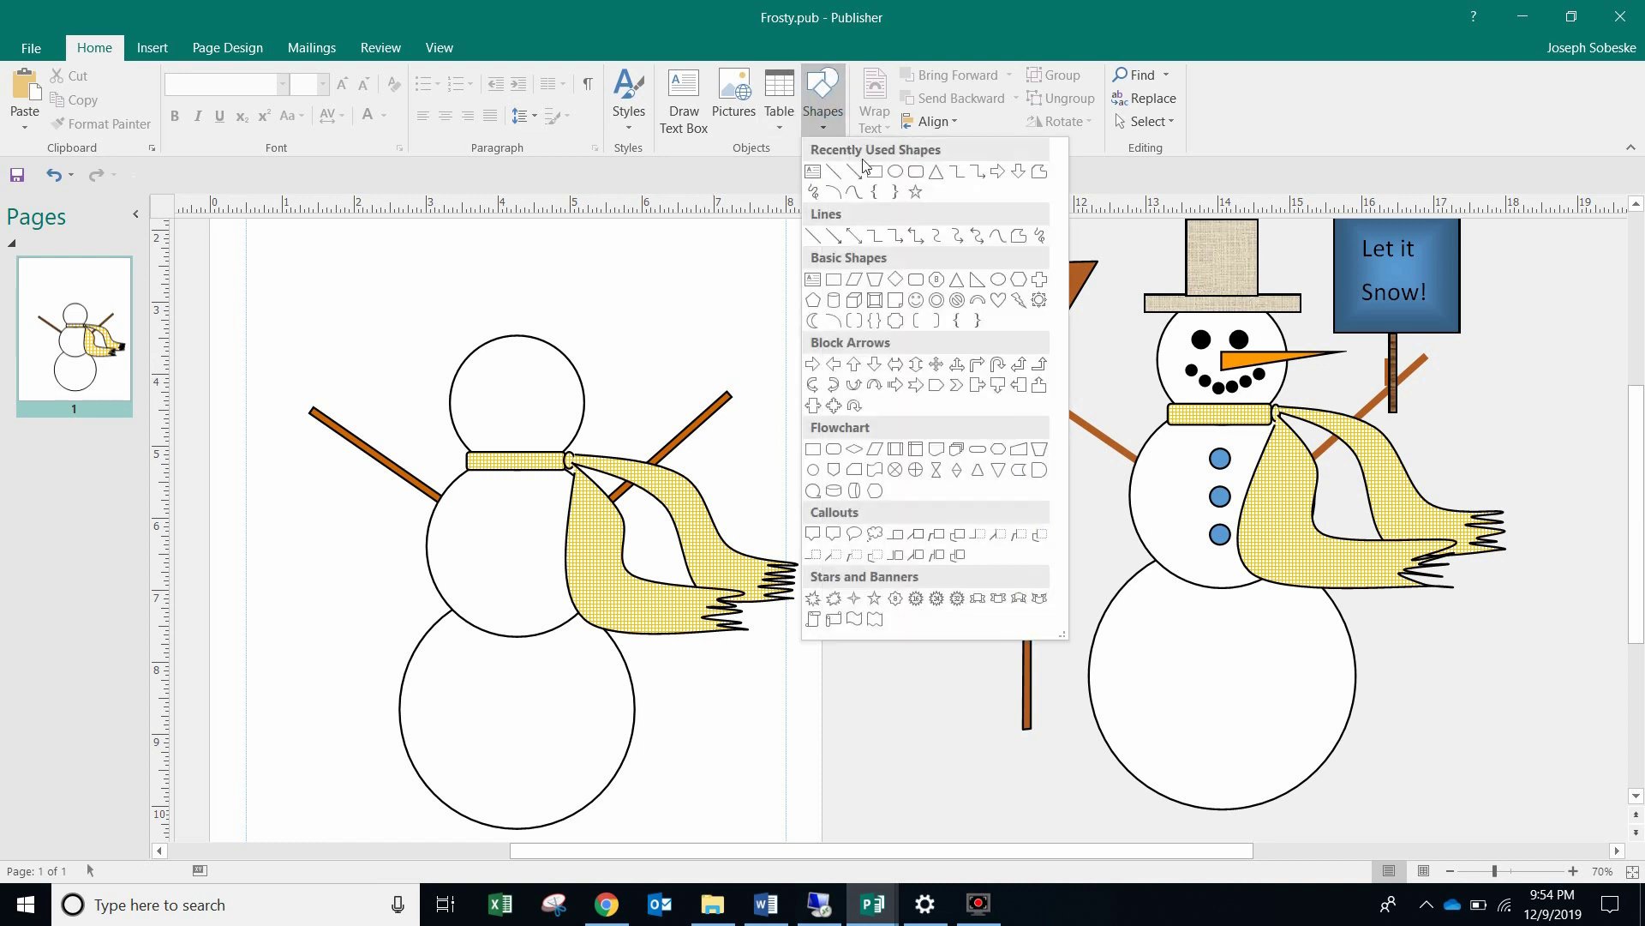
click(875, 172)
drag(673, 288, 683, 326)
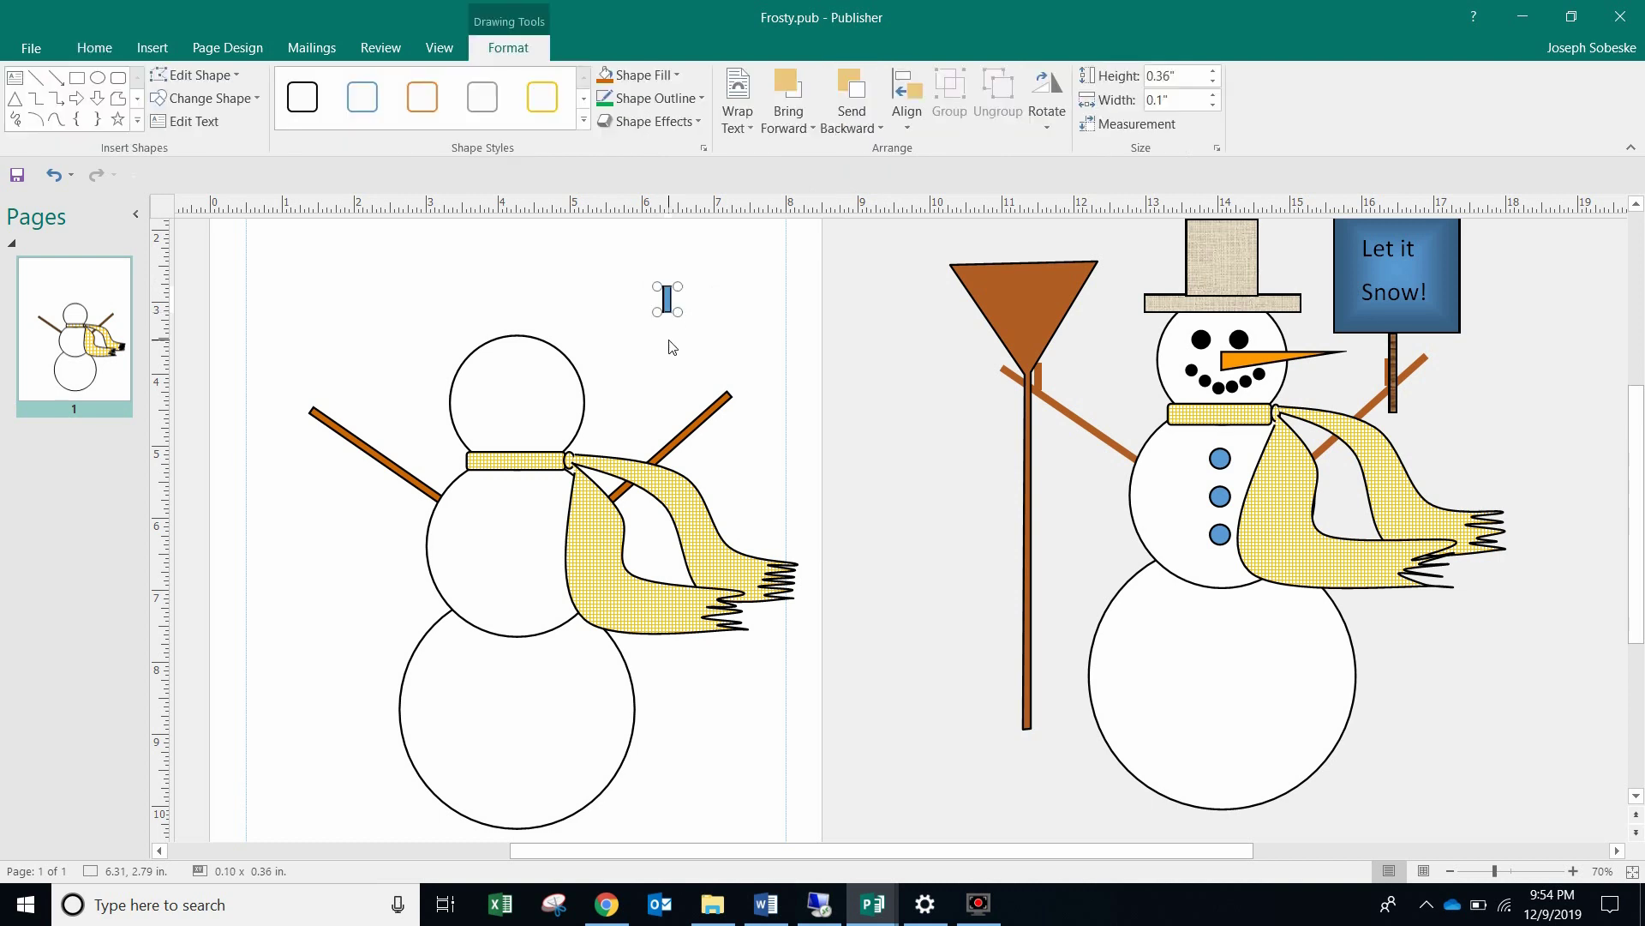
click(673, 77)
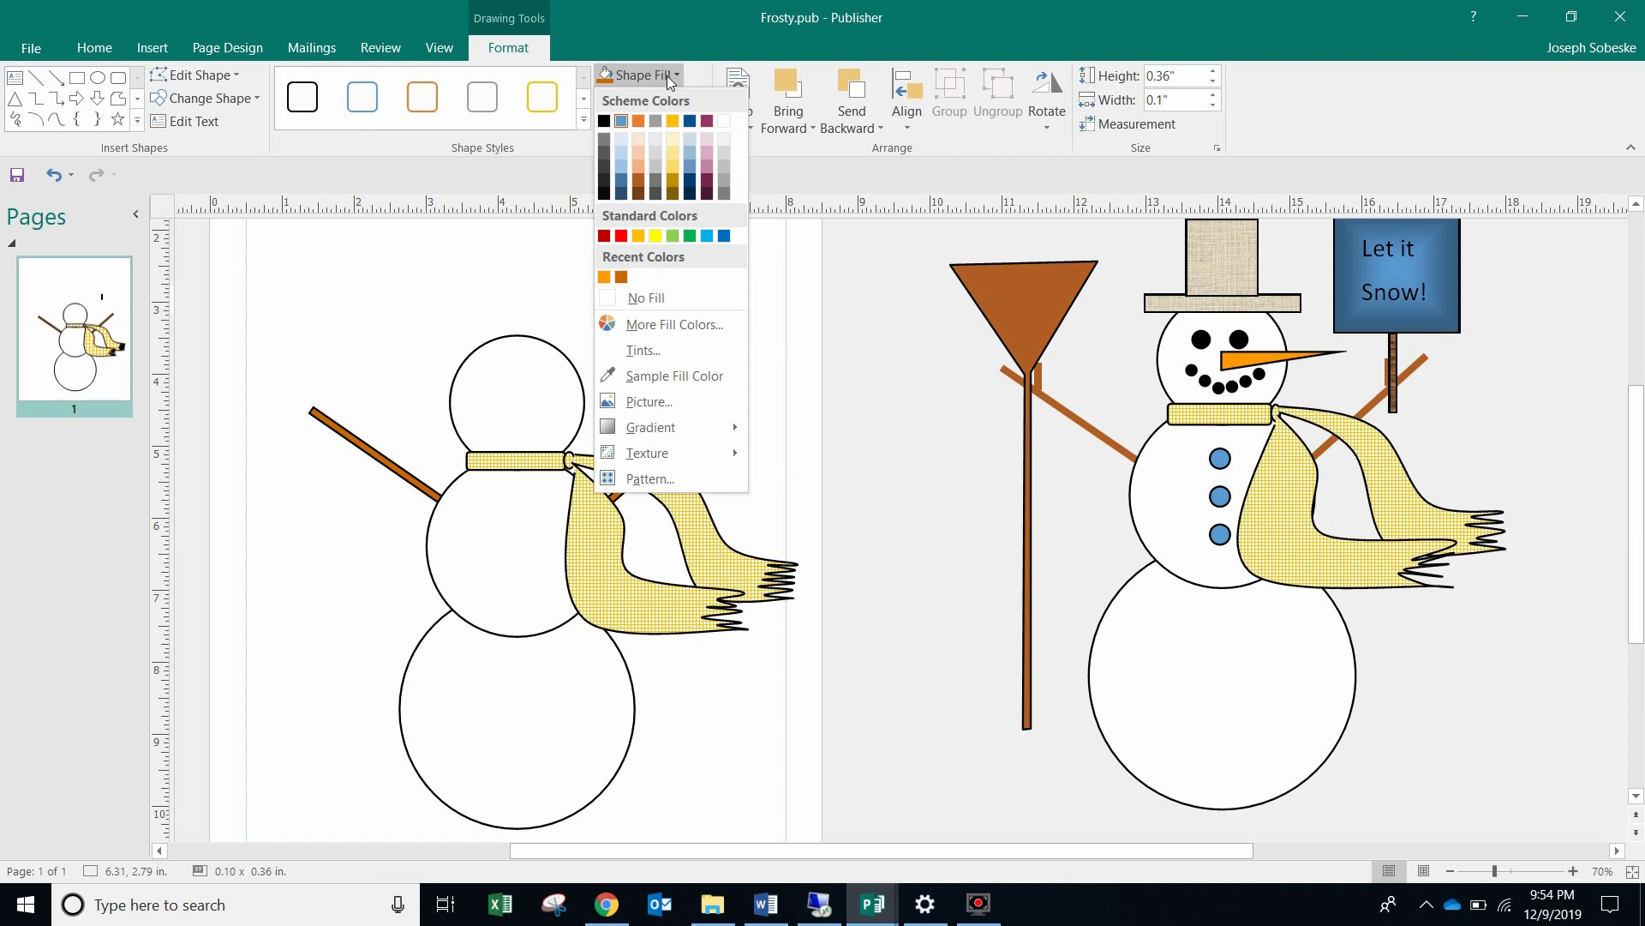
click(622, 277)
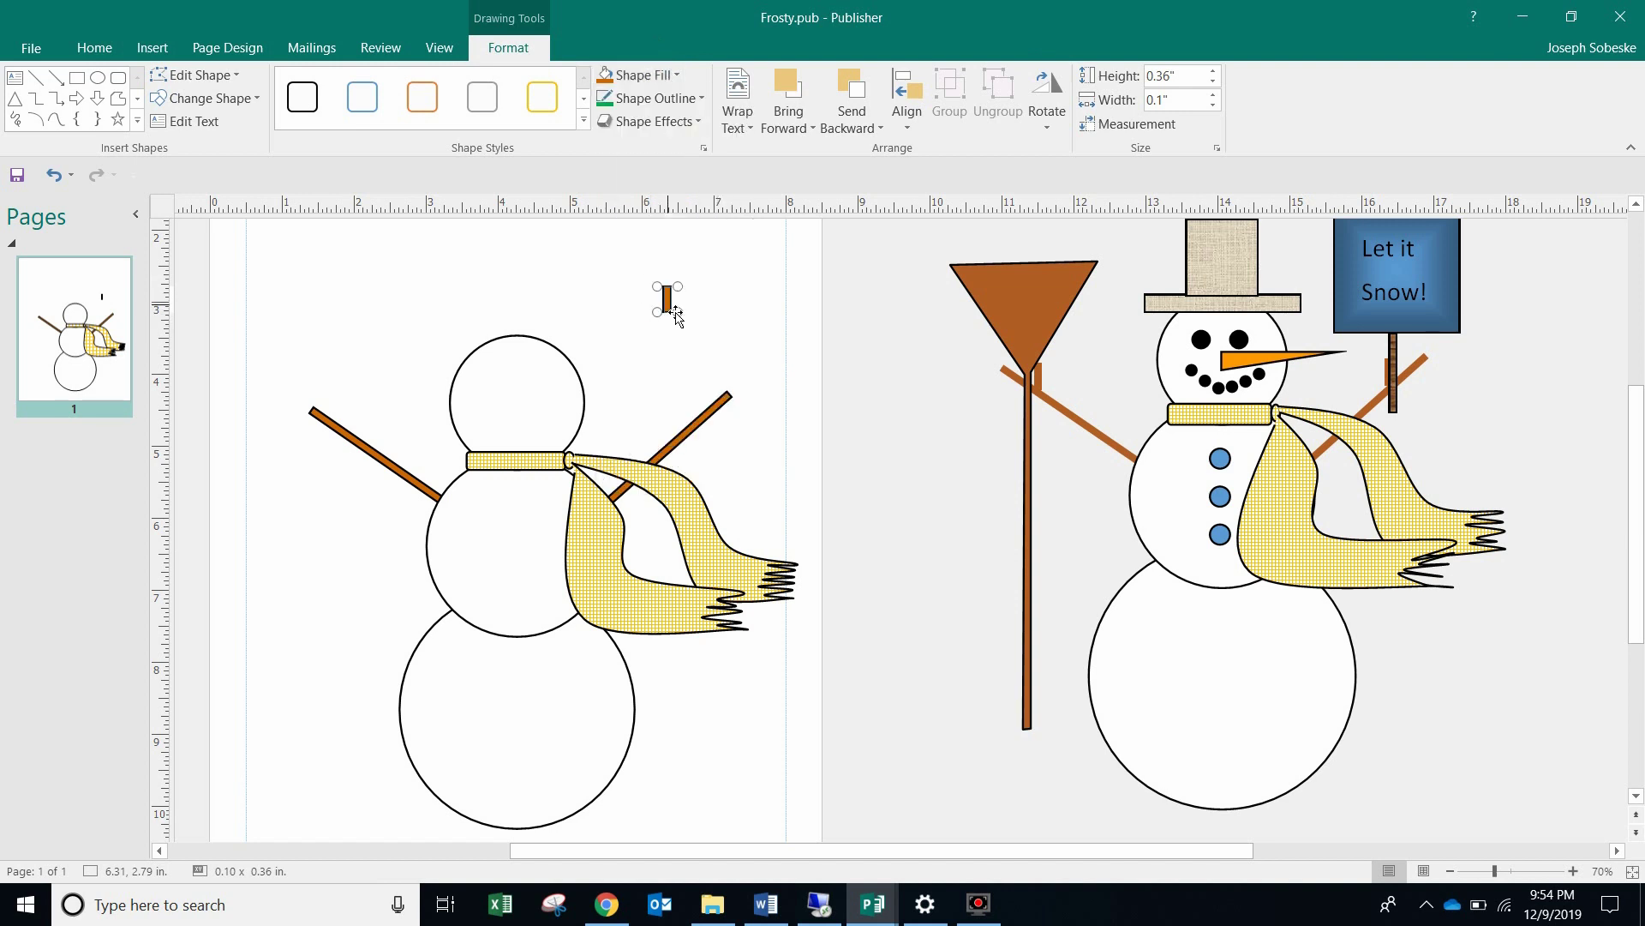
drag(684, 341, 700, 420)
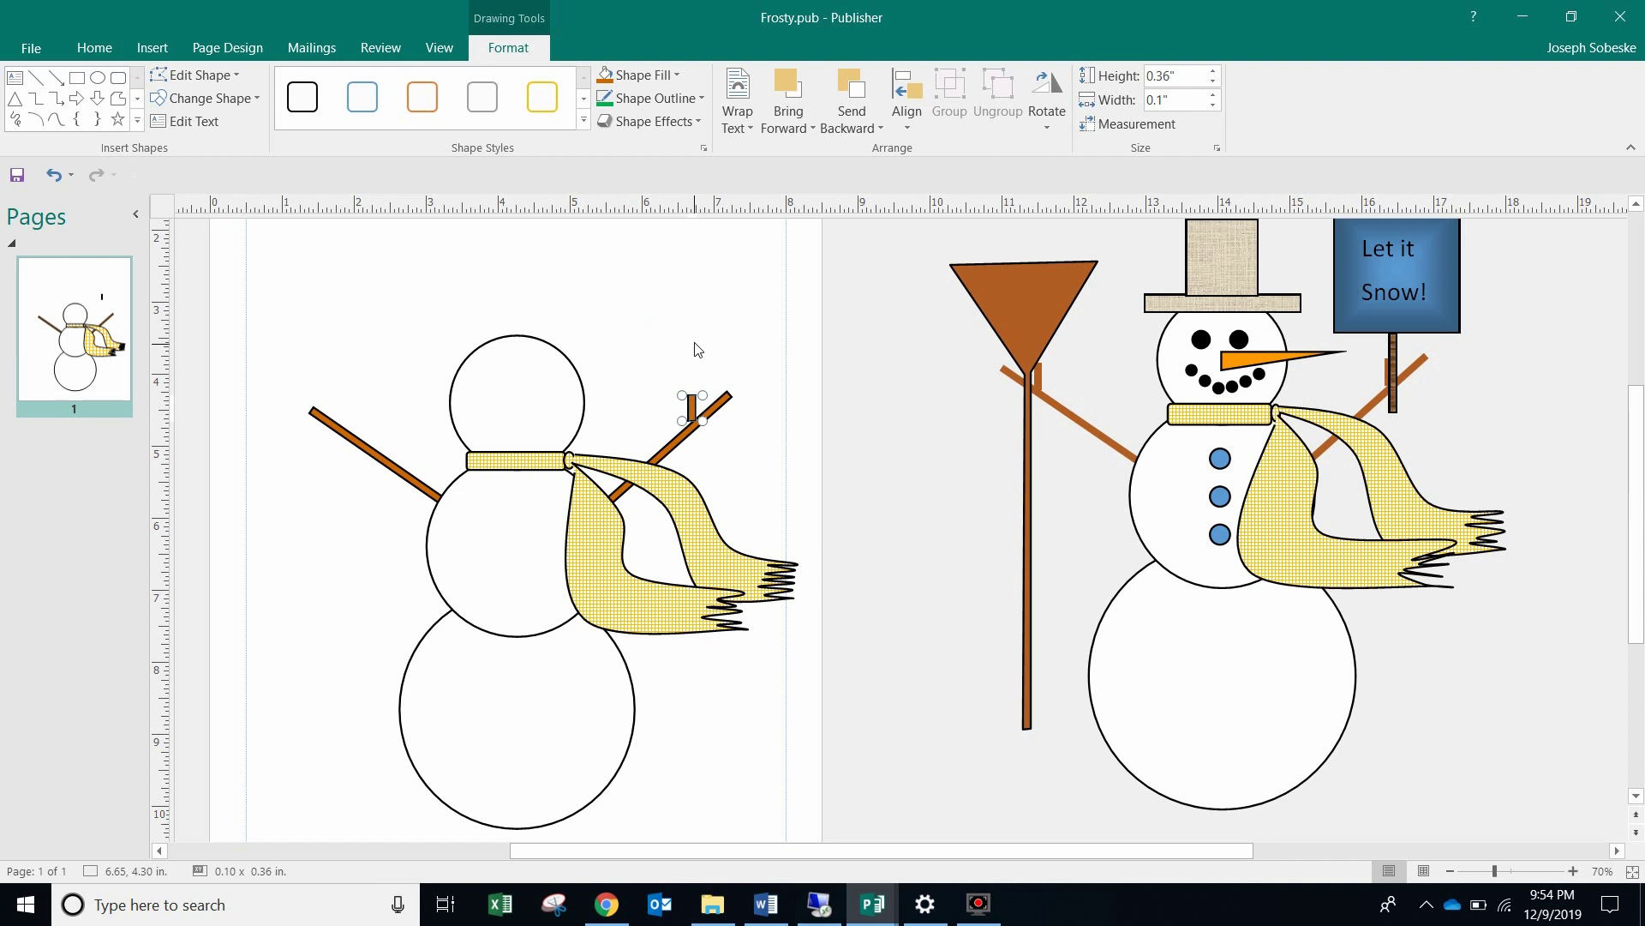
Step: Duplicate the twig onto the left arm, then nudge the right arm's twig onto its stick and lengthen it to about 0.44 inches
key(ctrl+d)
drag(714, 431, 353, 424)
click(700, 416)
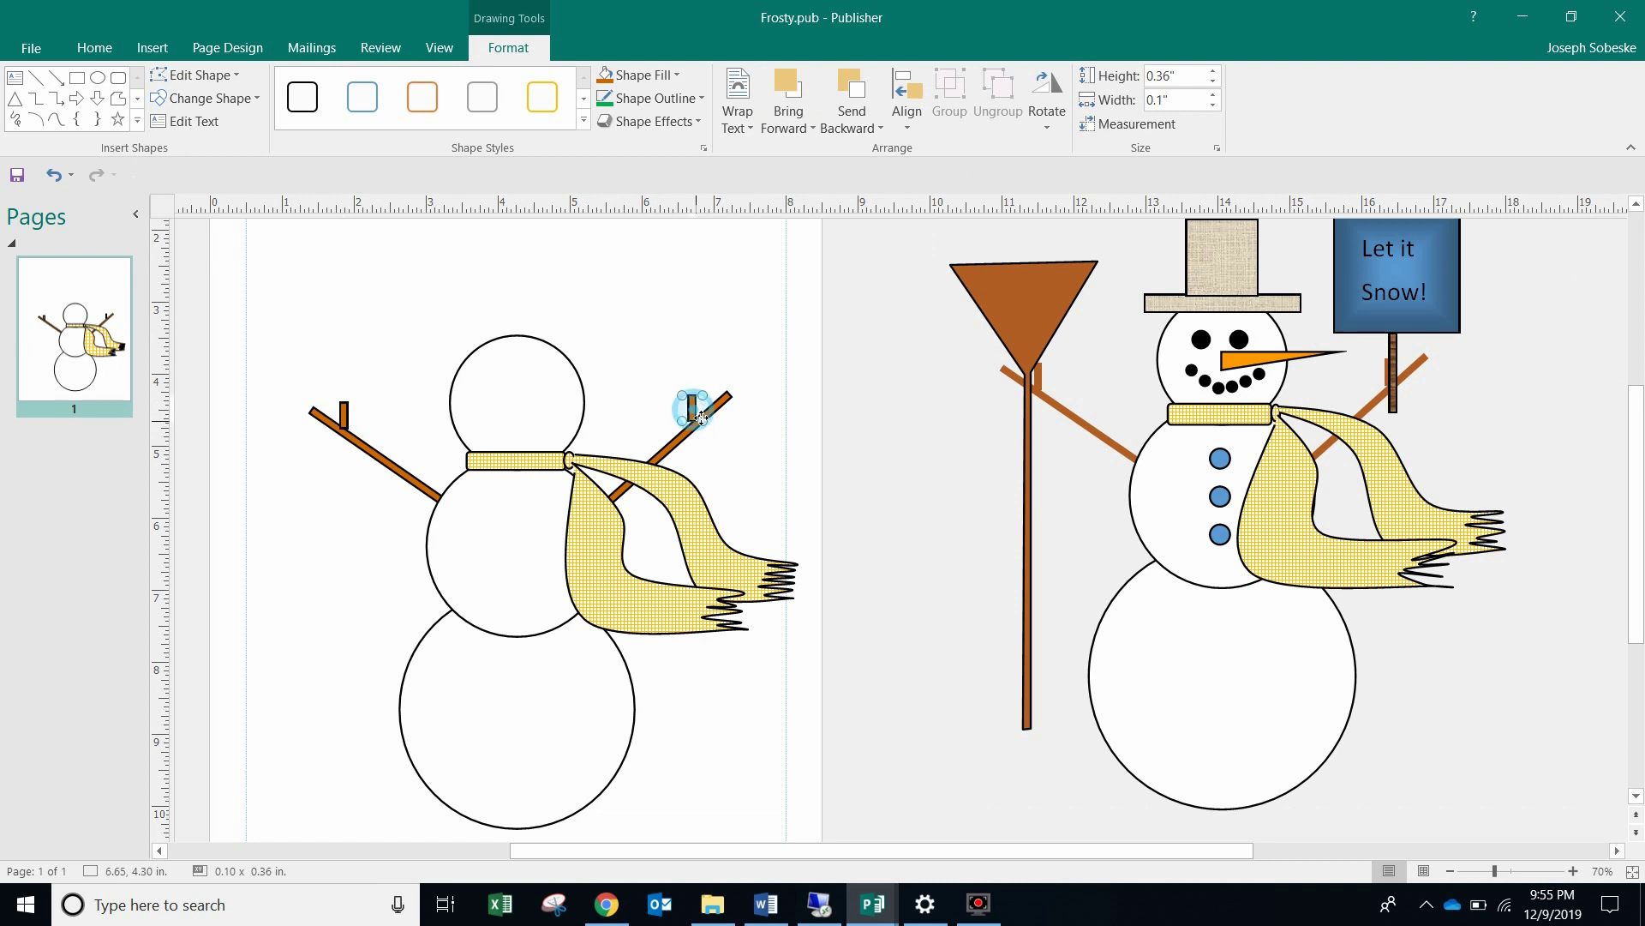
drag(701, 418, 706, 420)
drag(708, 400, 708, 392)
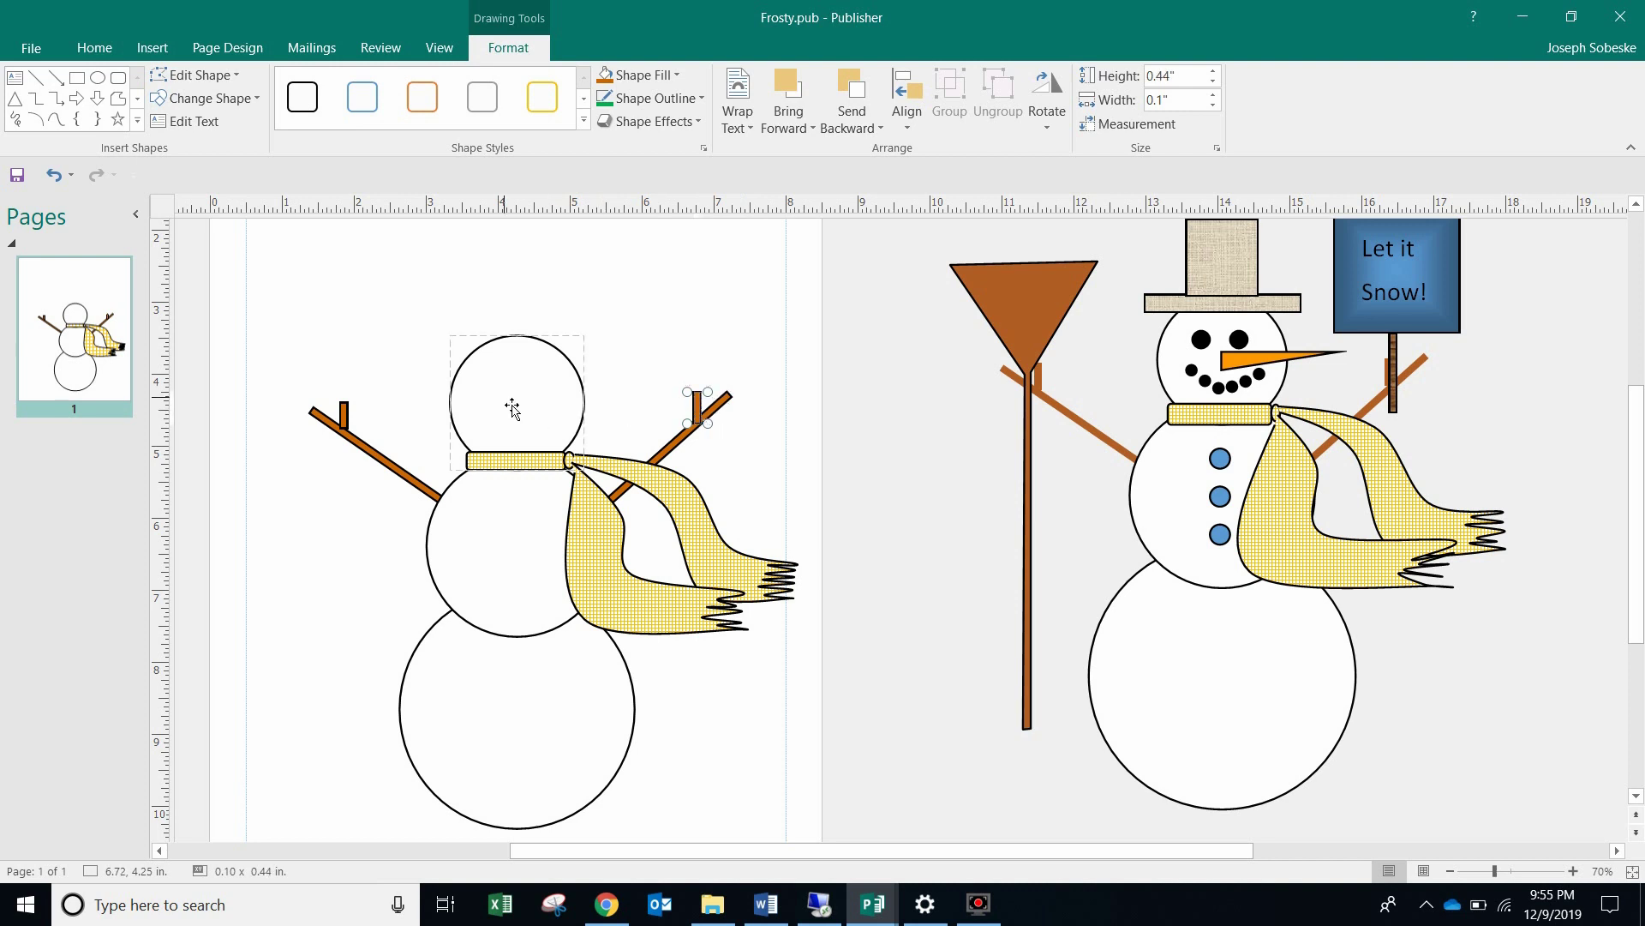
Step: Lengthen the left arm's twig to about 0.45 inches and shift it down slightly onto the stick
click(346, 414)
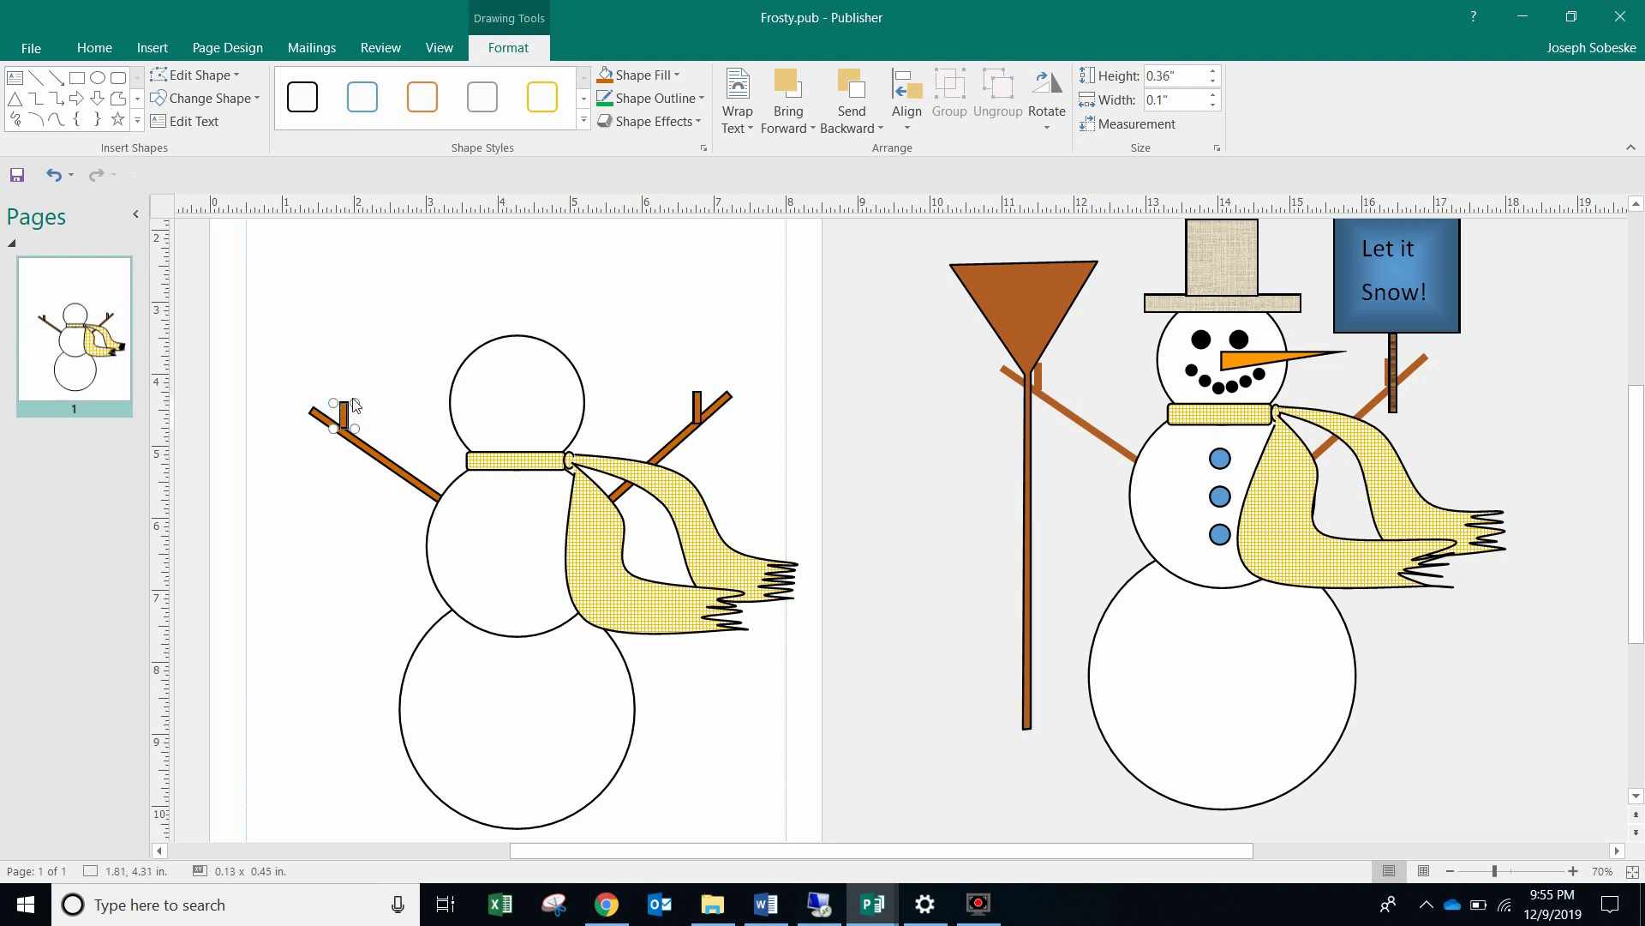
drag(354, 405, 364, 406)
click(364, 366)
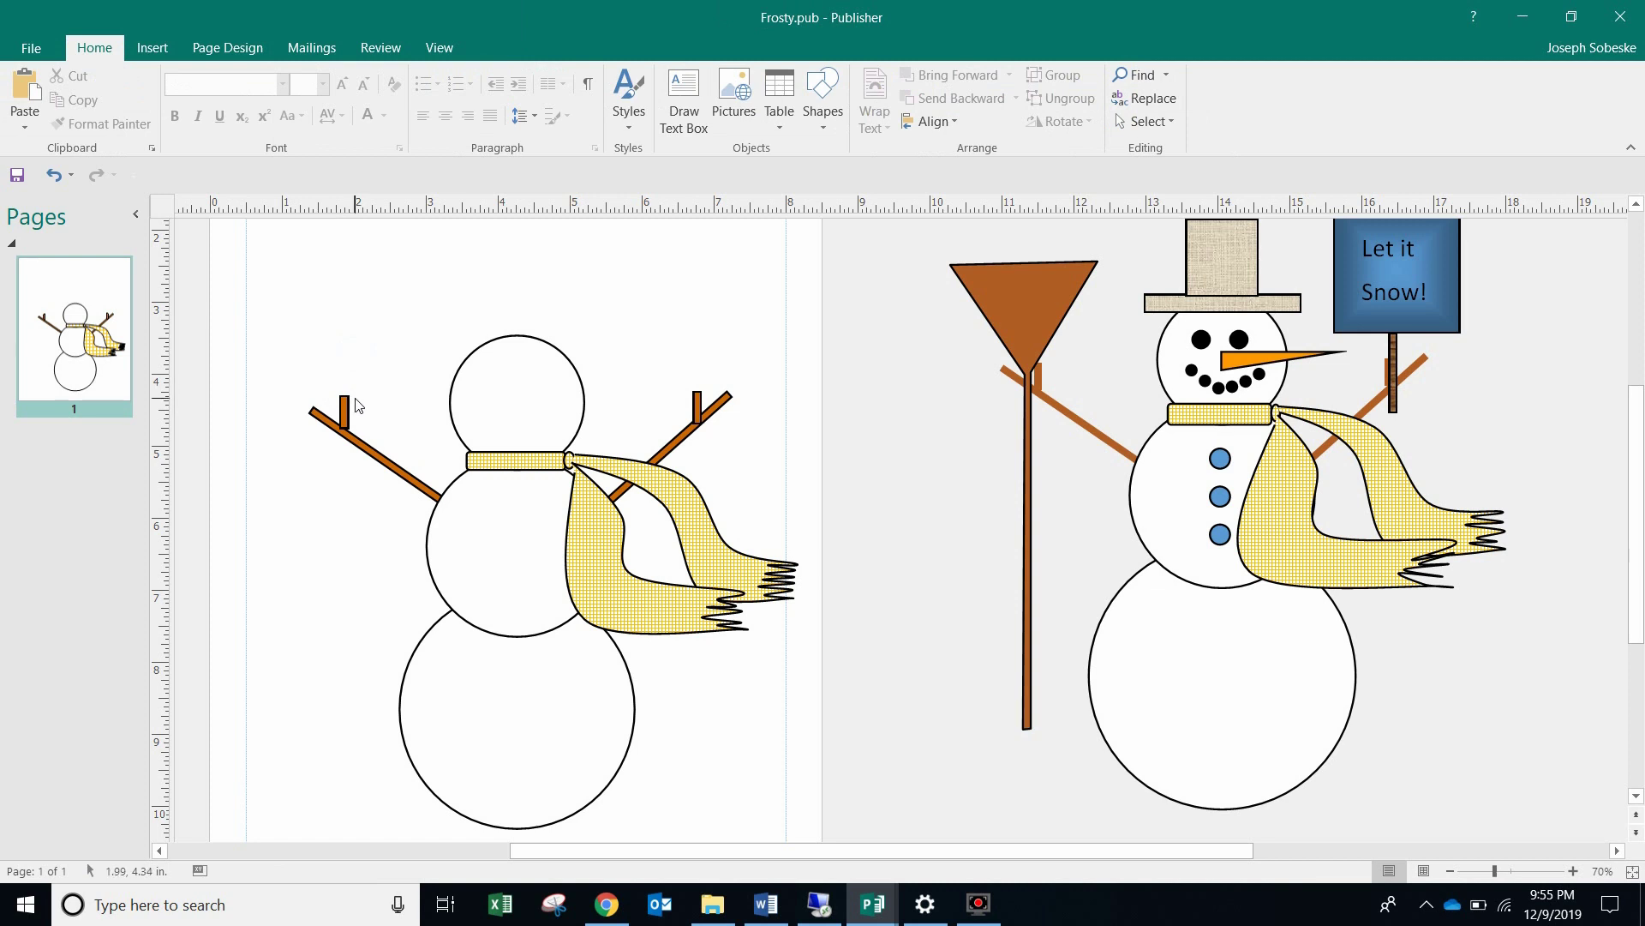
drag(350, 418, 348, 424)
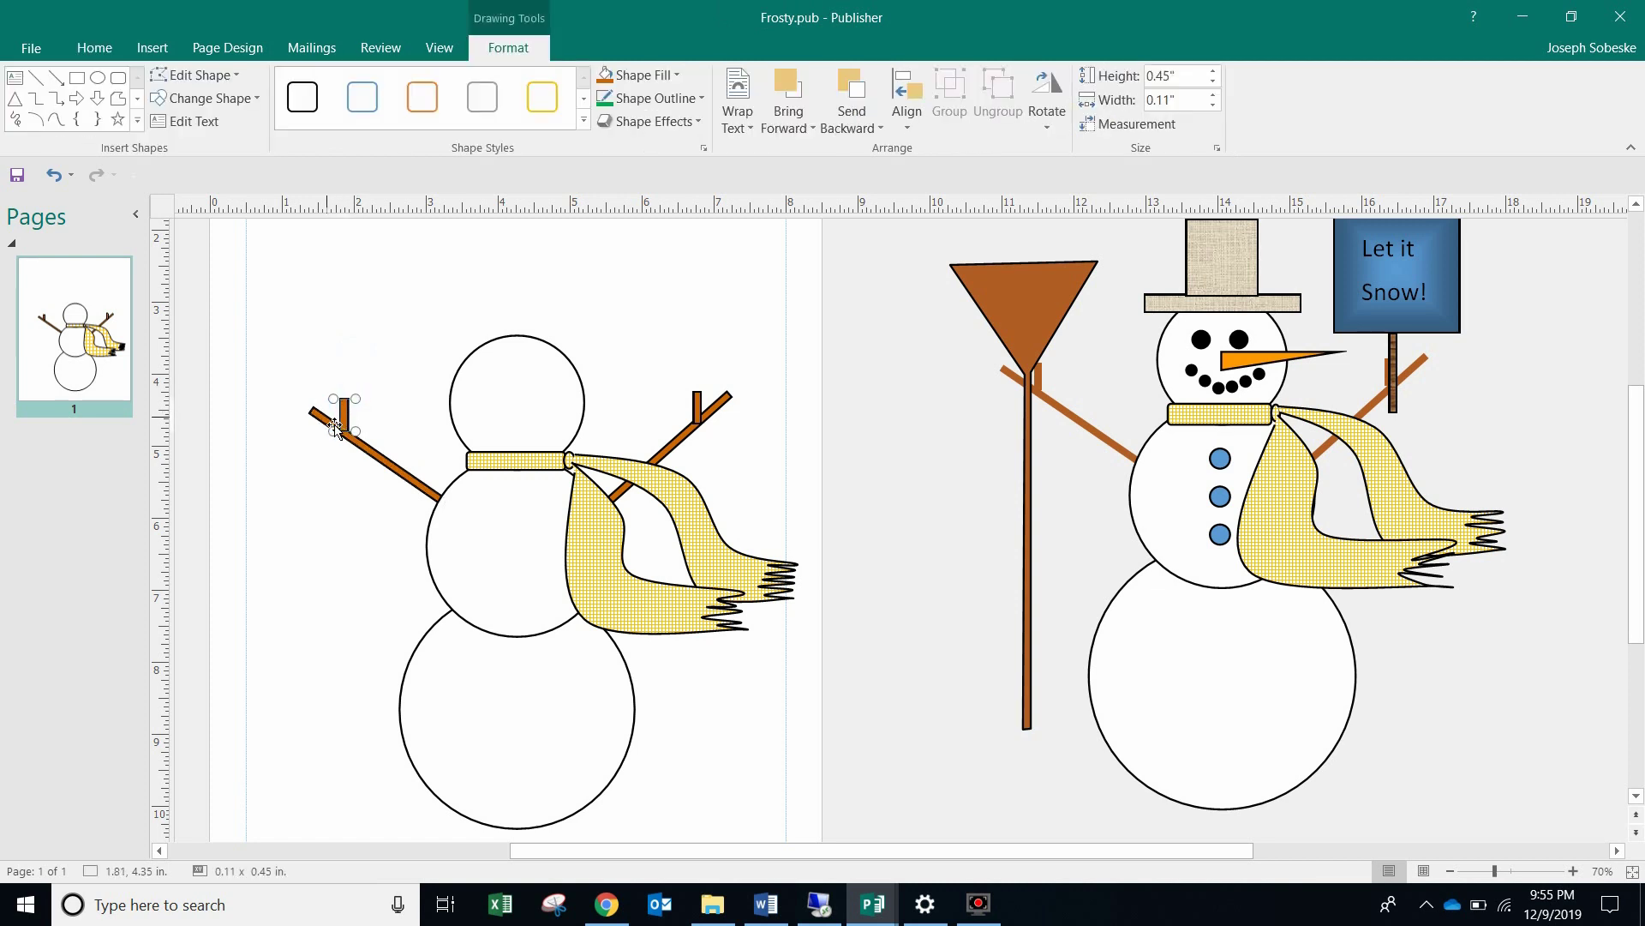
Step: Remove the outline from both arms and both twigs together, and deselect them
shift+click(319, 415)
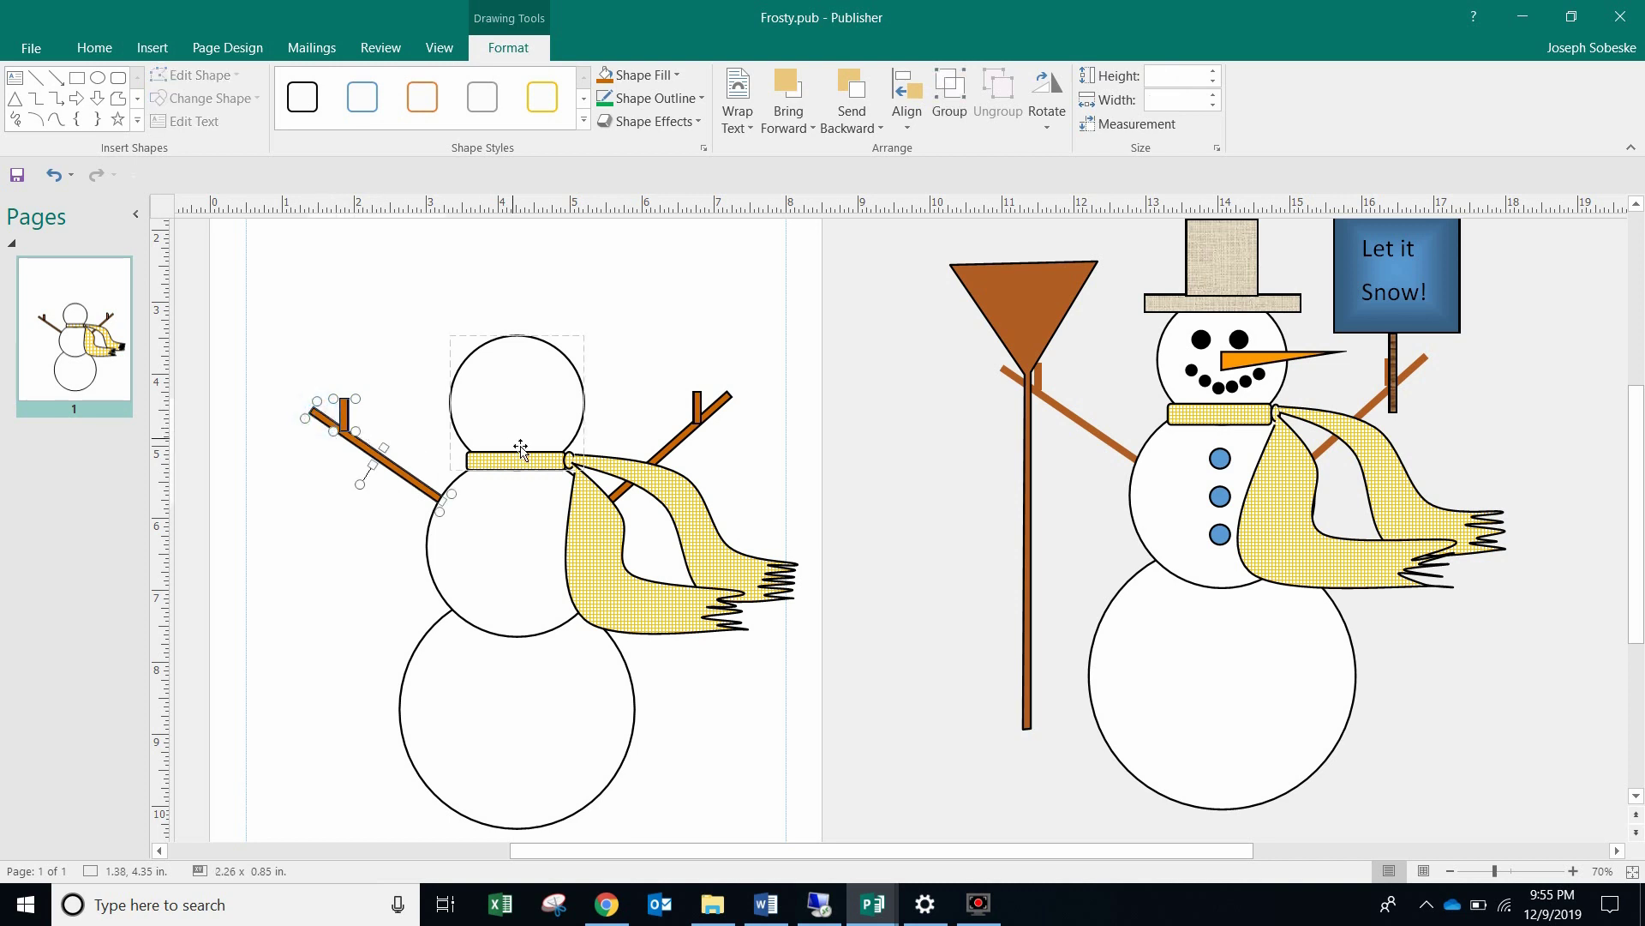
shift+click(697, 408)
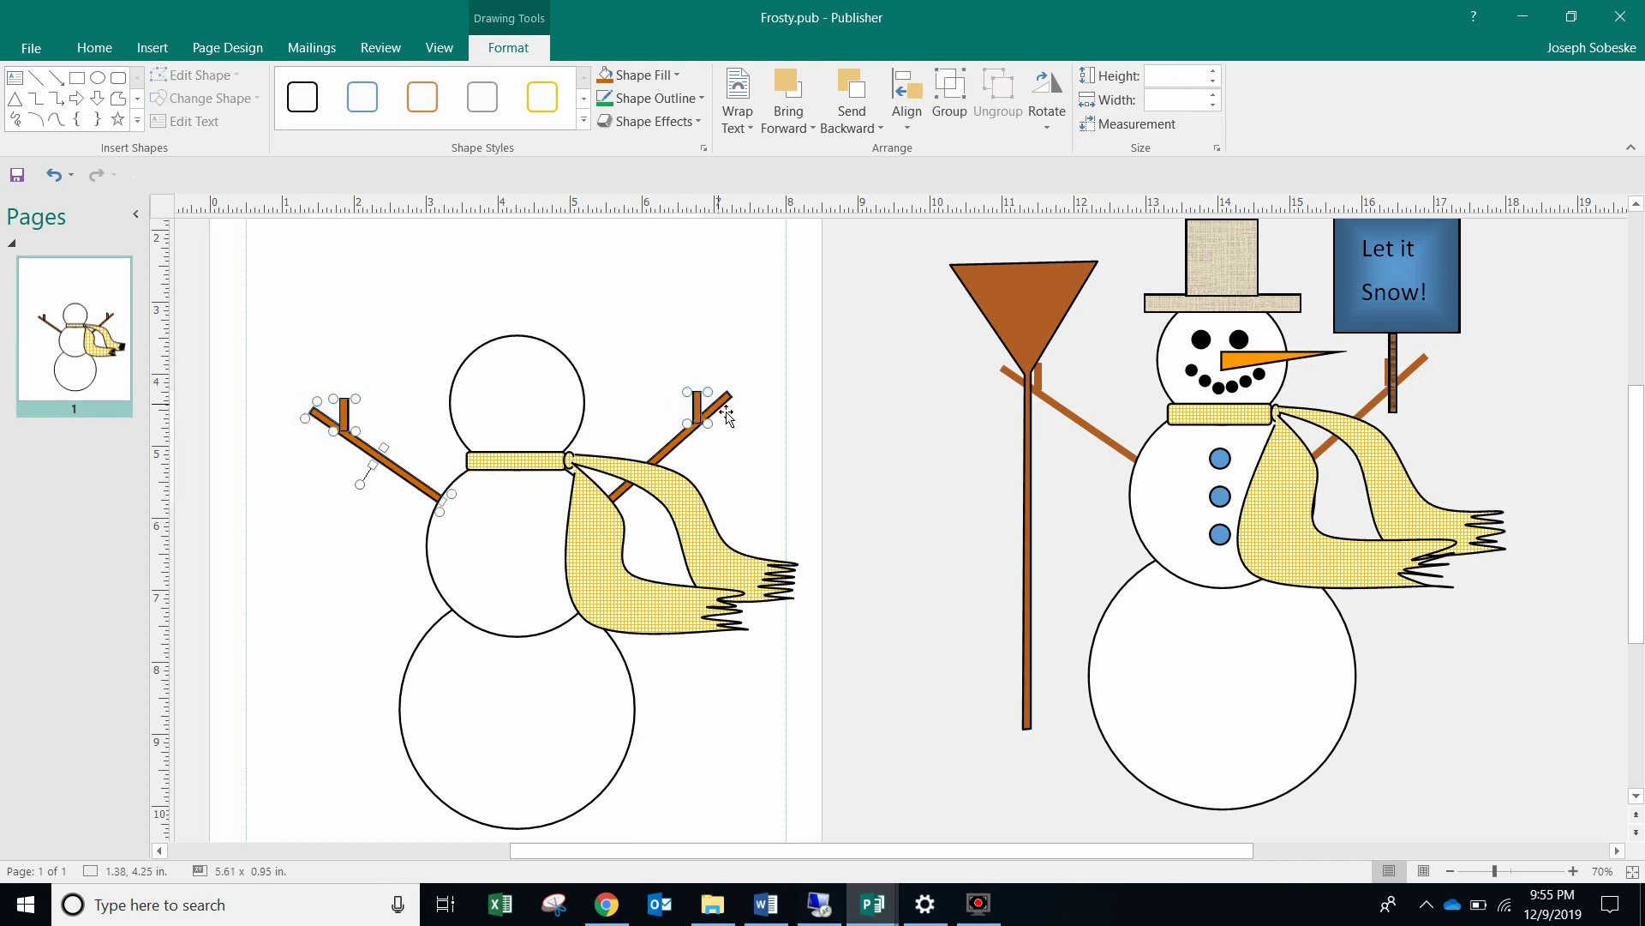
shift+click(726, 415)
click(701, 99)
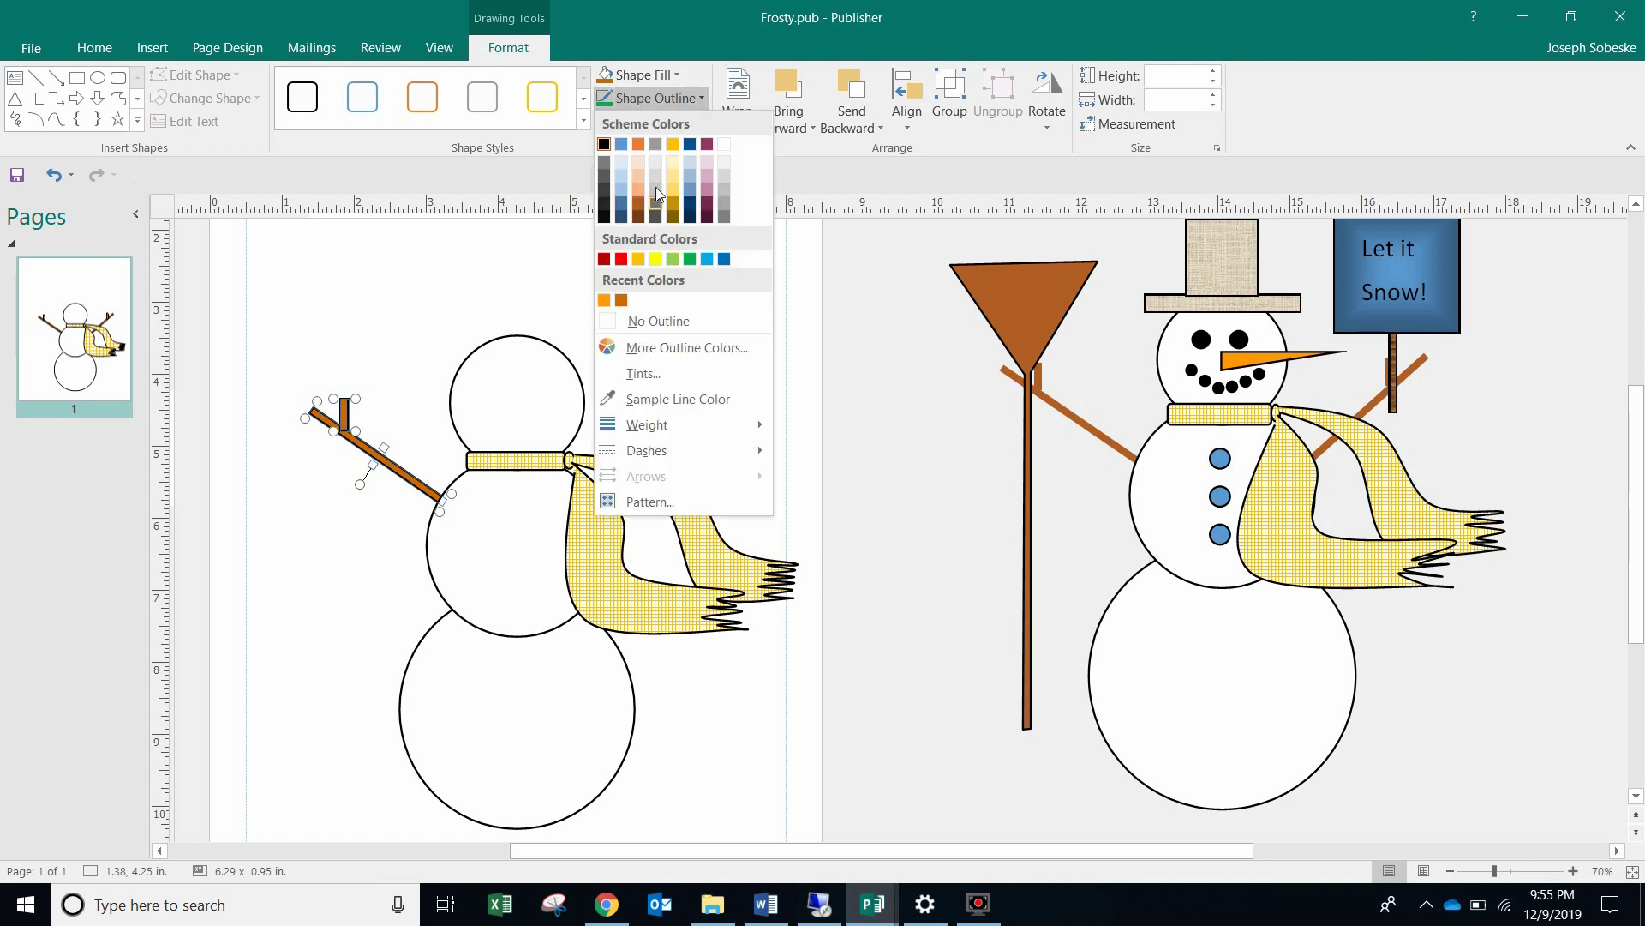
click(655, 323)
click(790, 471)
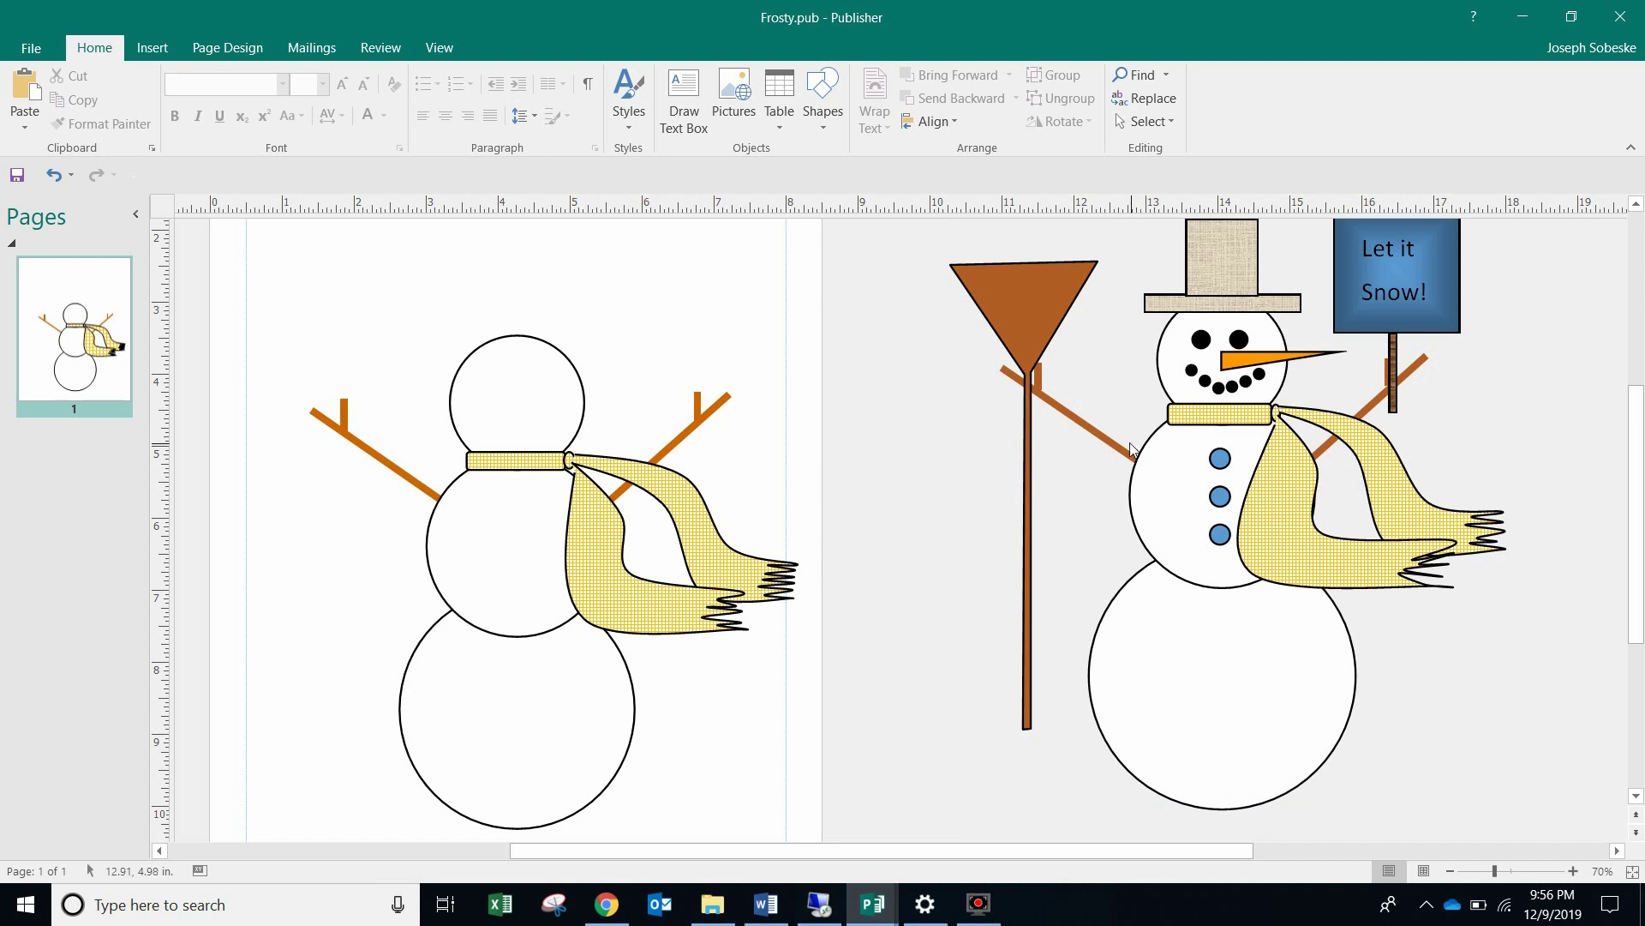
Step: Draw a closed freeform broom about 1.89 by 6.64 inches at the left arm, with a triangular head and long thin handle, filled in the recent brownish orange
click(838, 109)
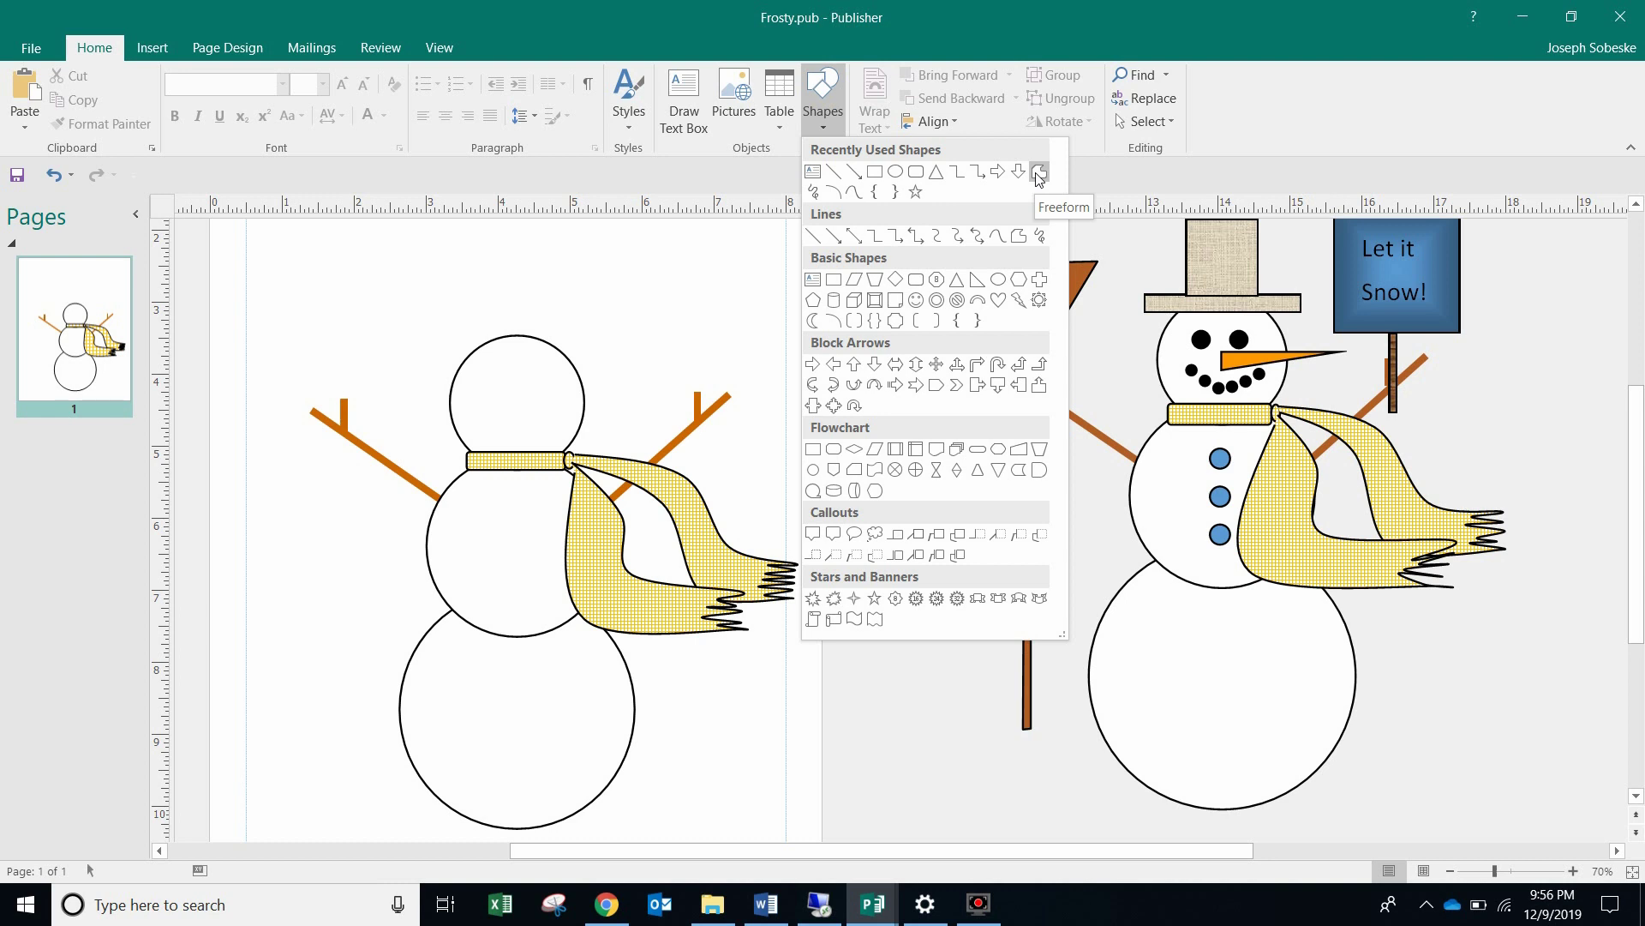
click(1040, 174)
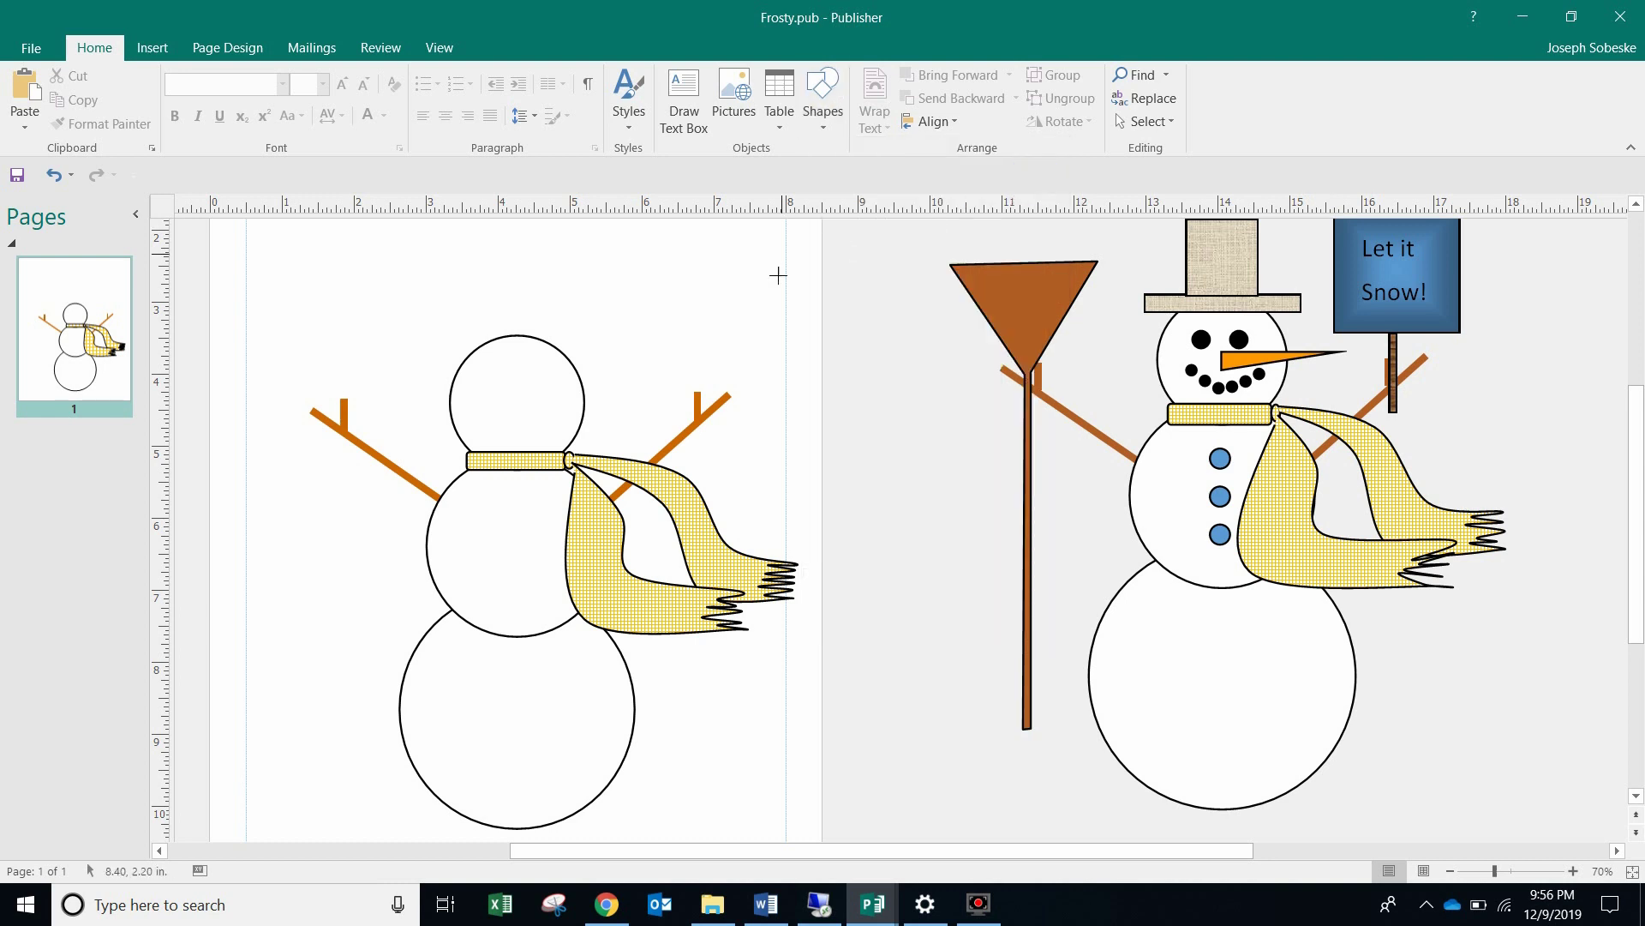
click(258, 294)
click(395, 295)
mouse_move(343, 398)
mouse_down()
mouse_move(314, 548)
mouse_move(320, 731)
mouse_move(349, 792)
mouse_move(326, 785)
mouse_up()
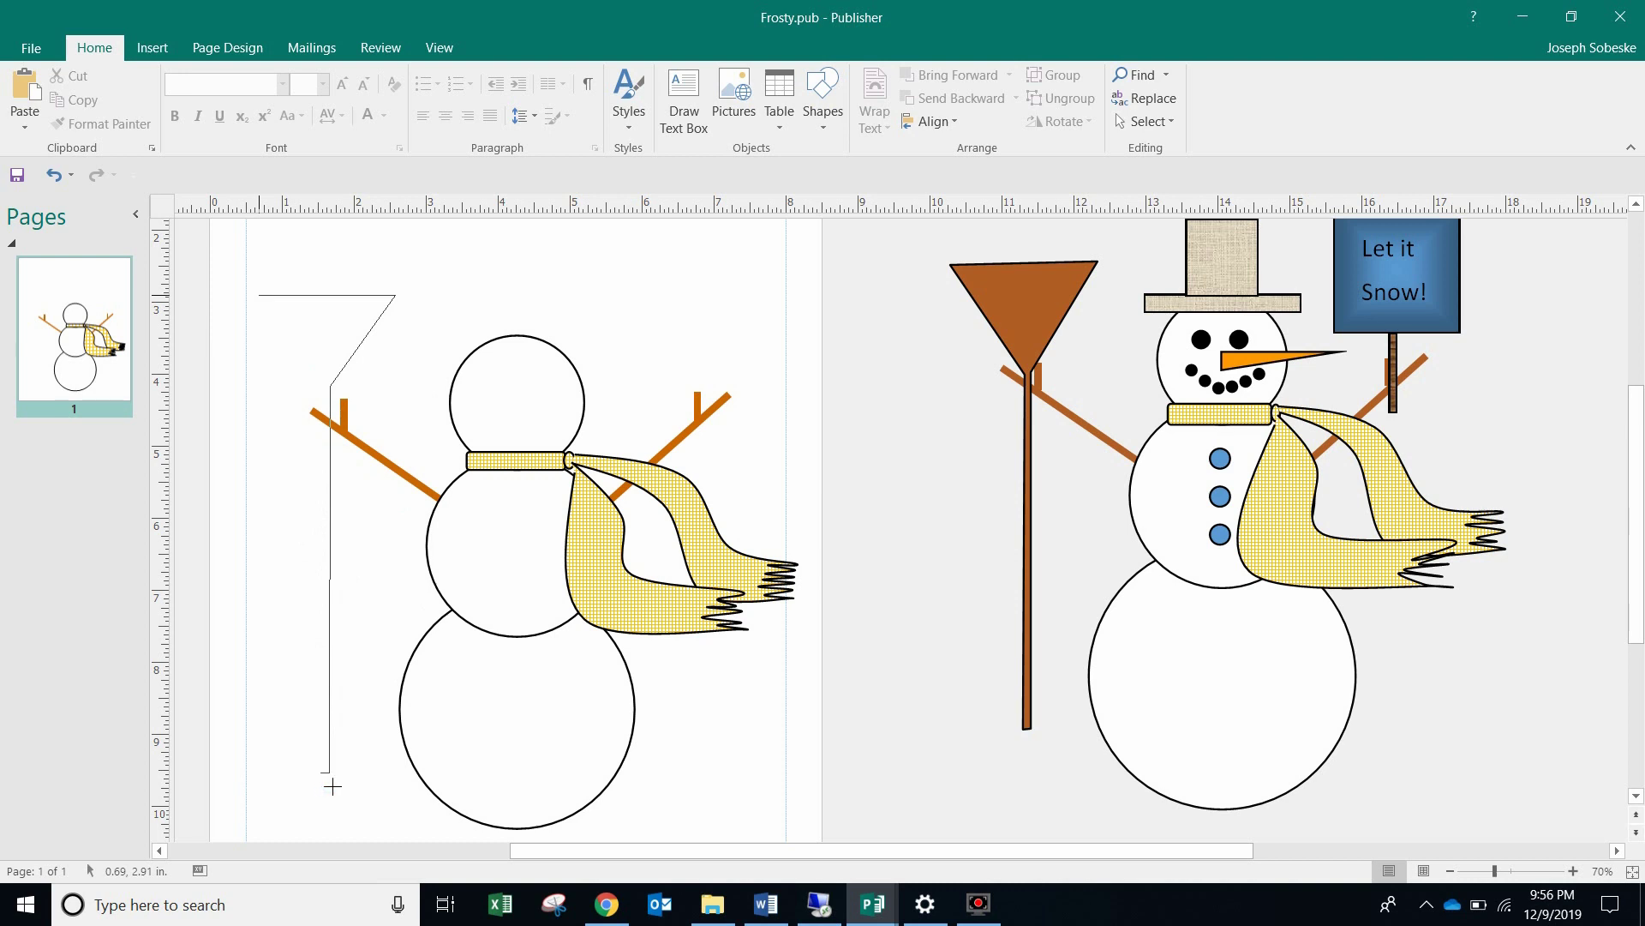
click(316, 768)
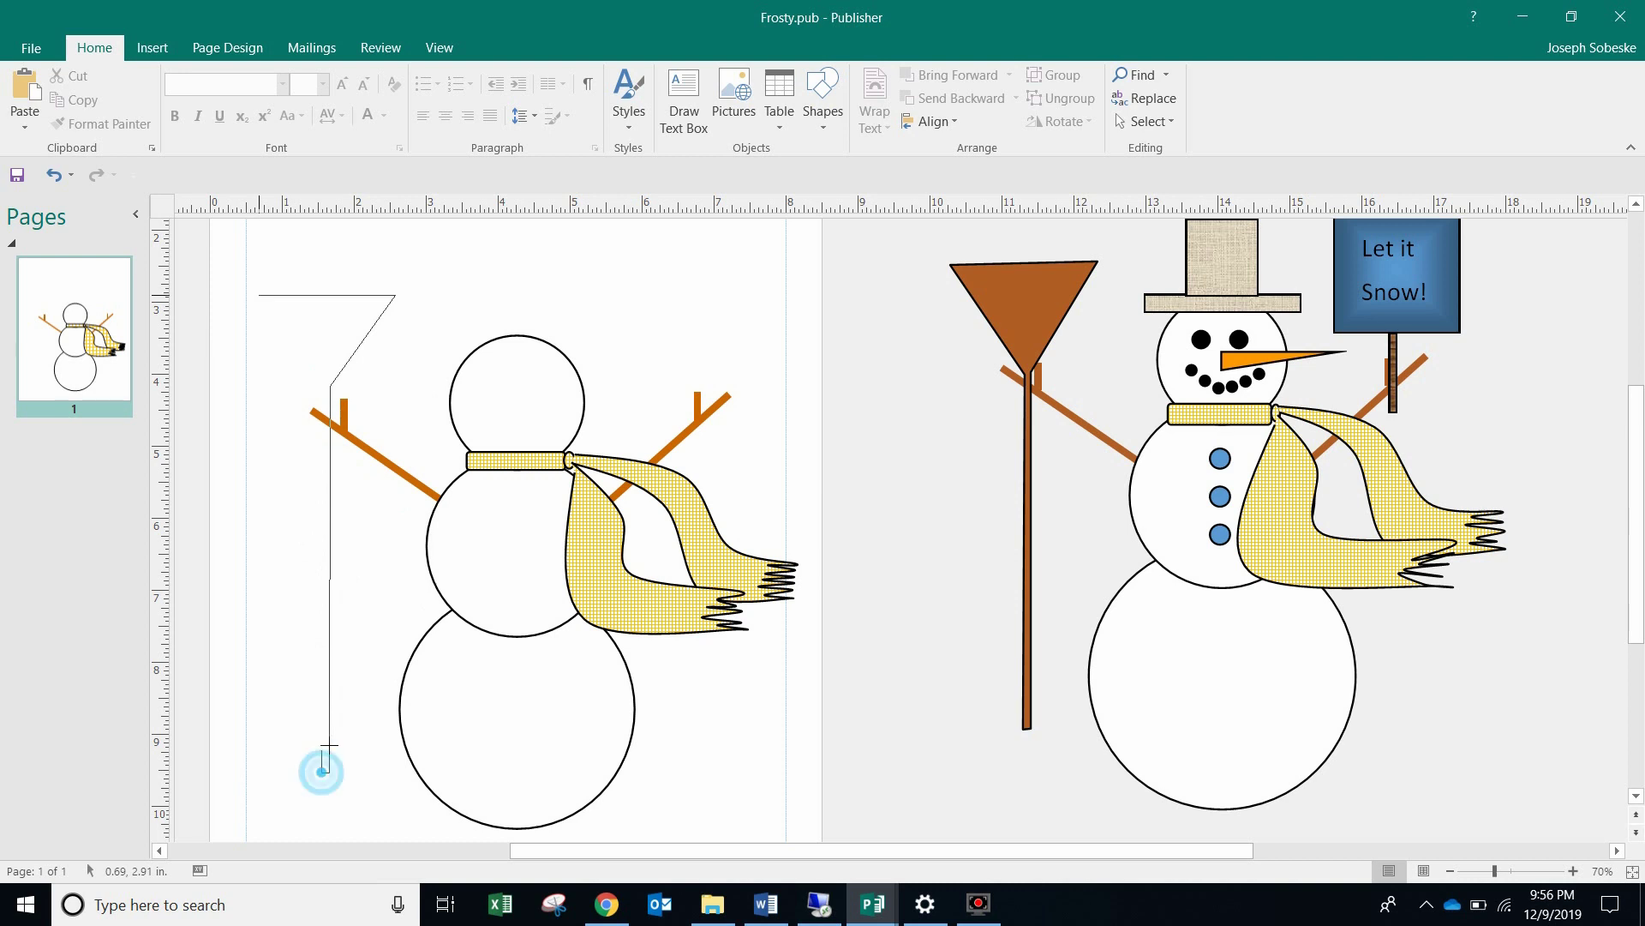
click(323, 386)
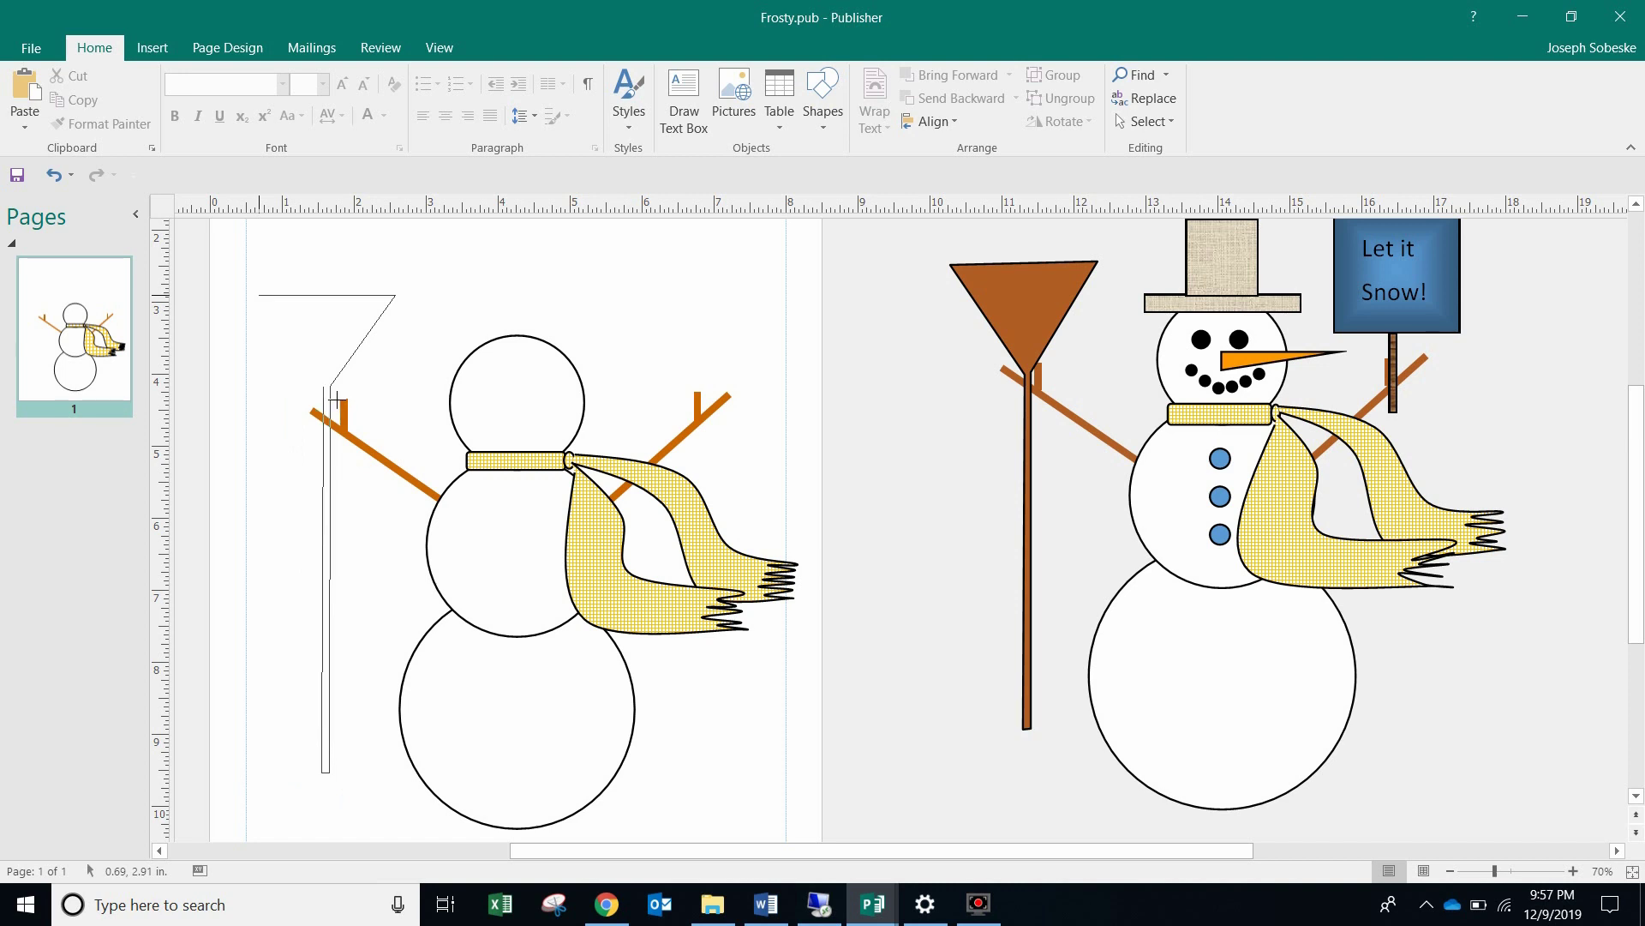
click(324, 386)
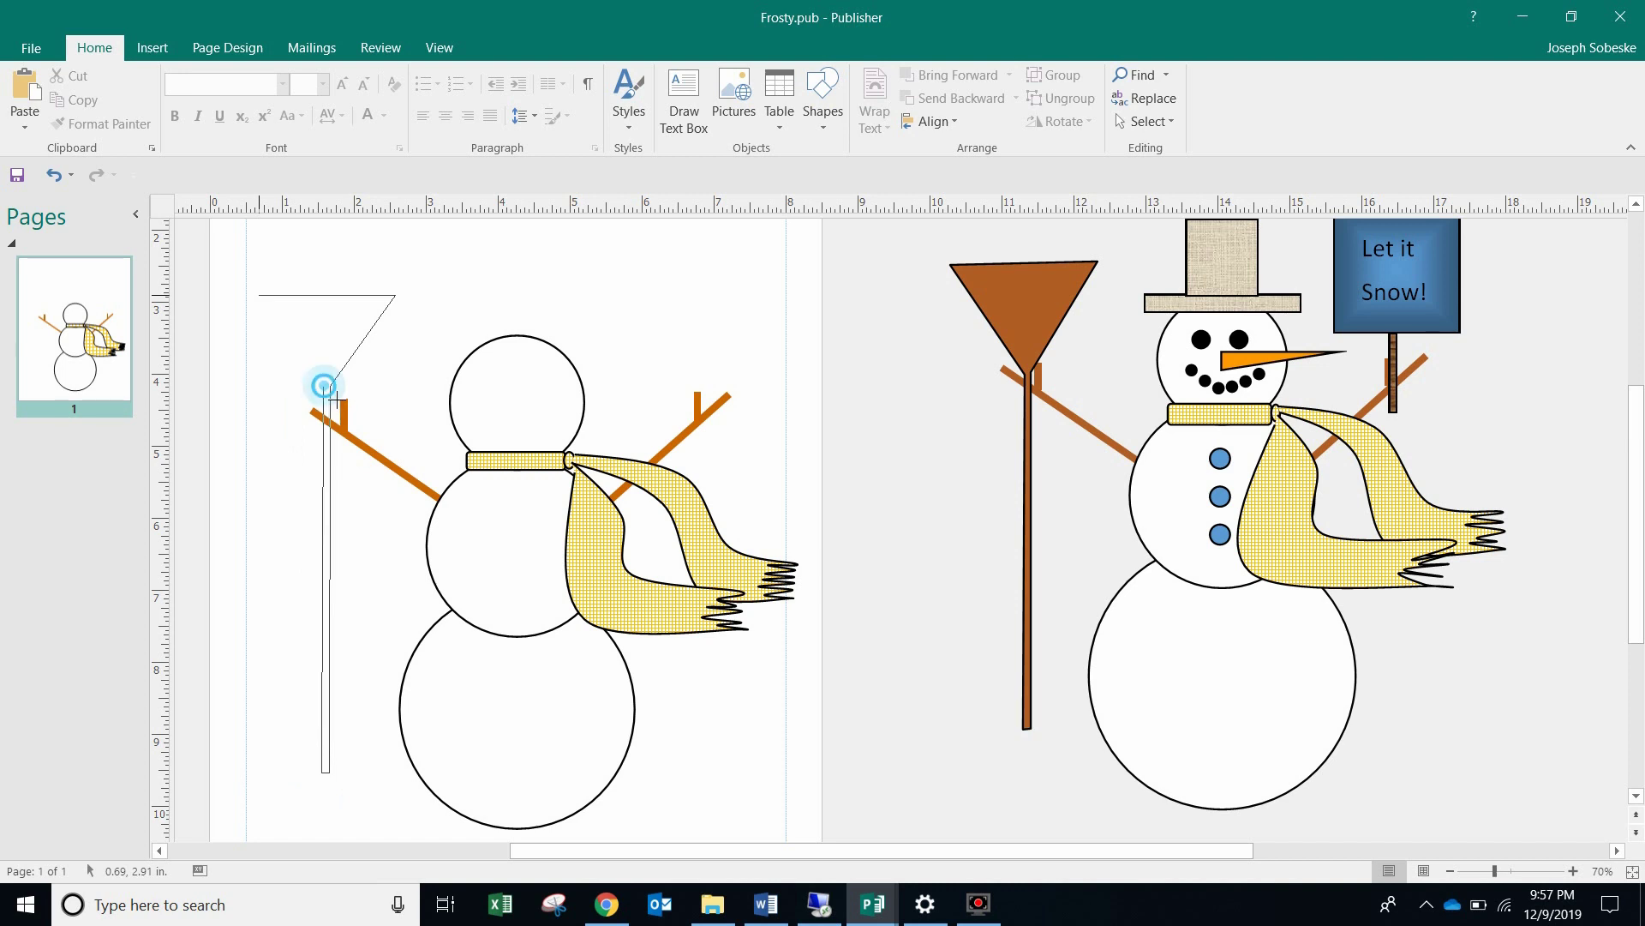
click(261, 296)
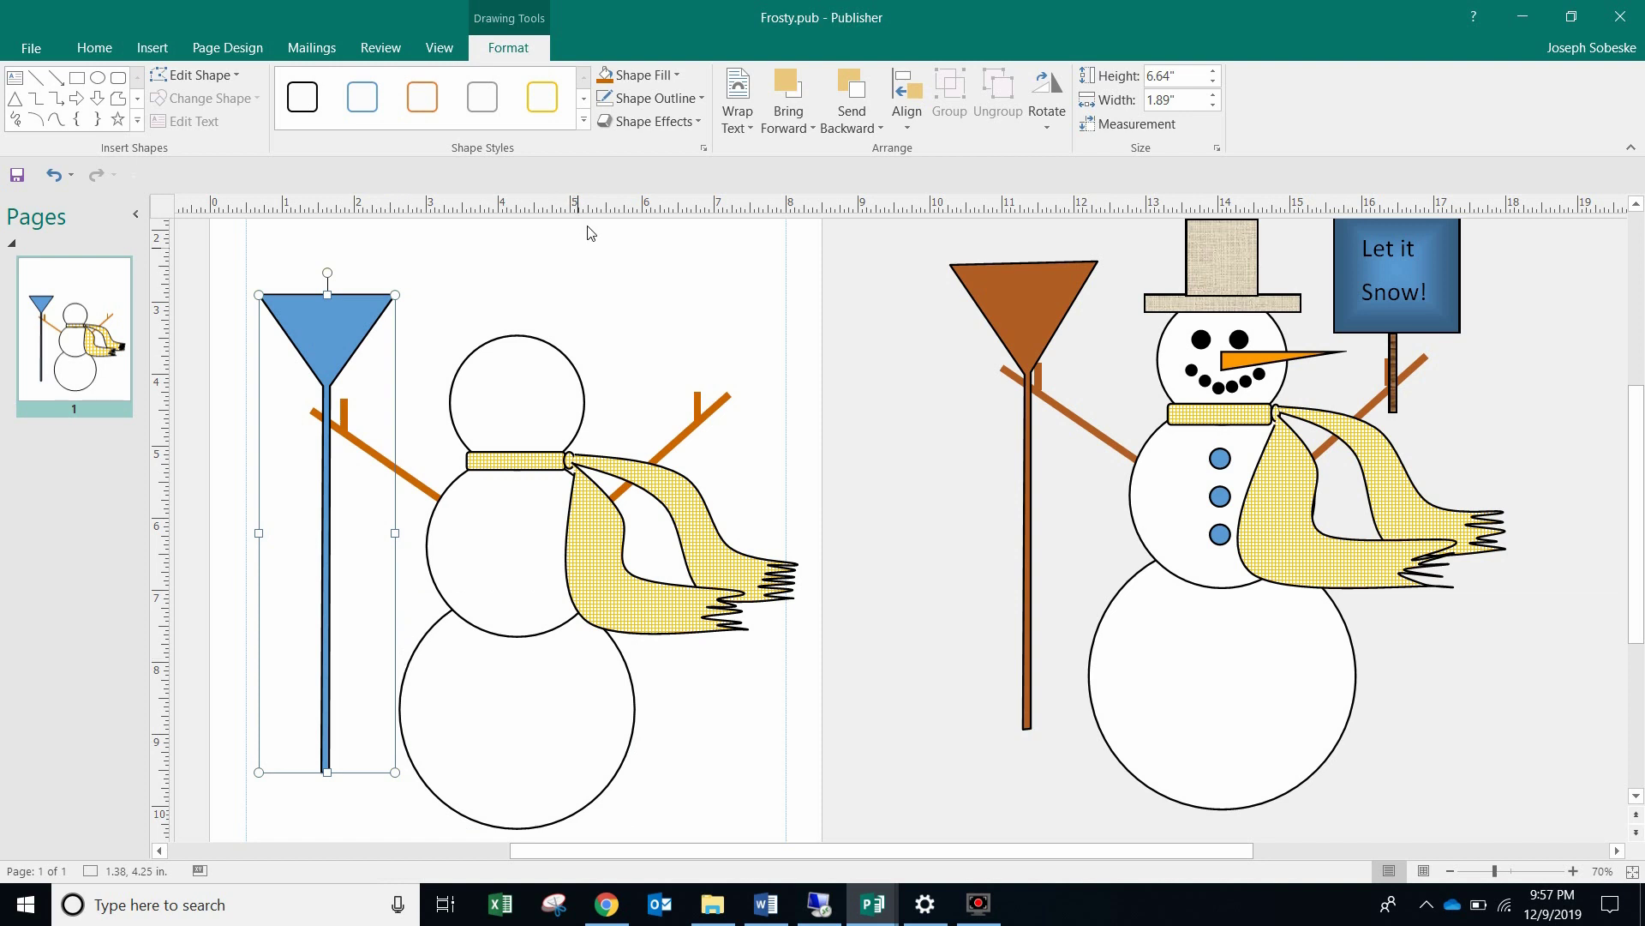
click(680, 80)
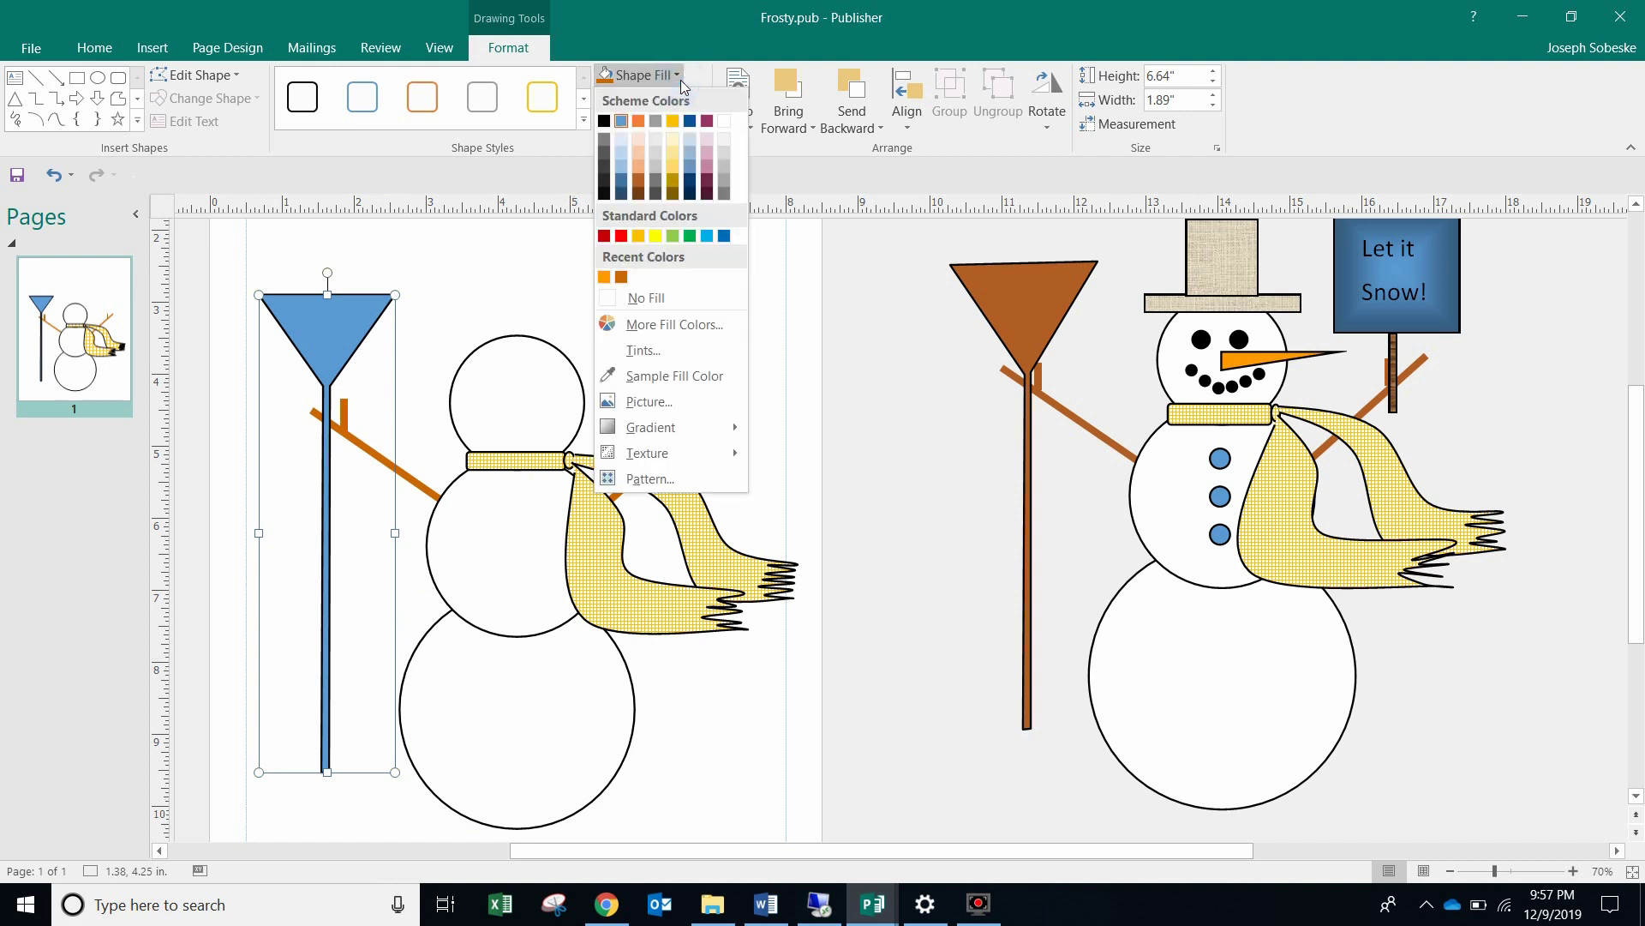
click(621, 277)
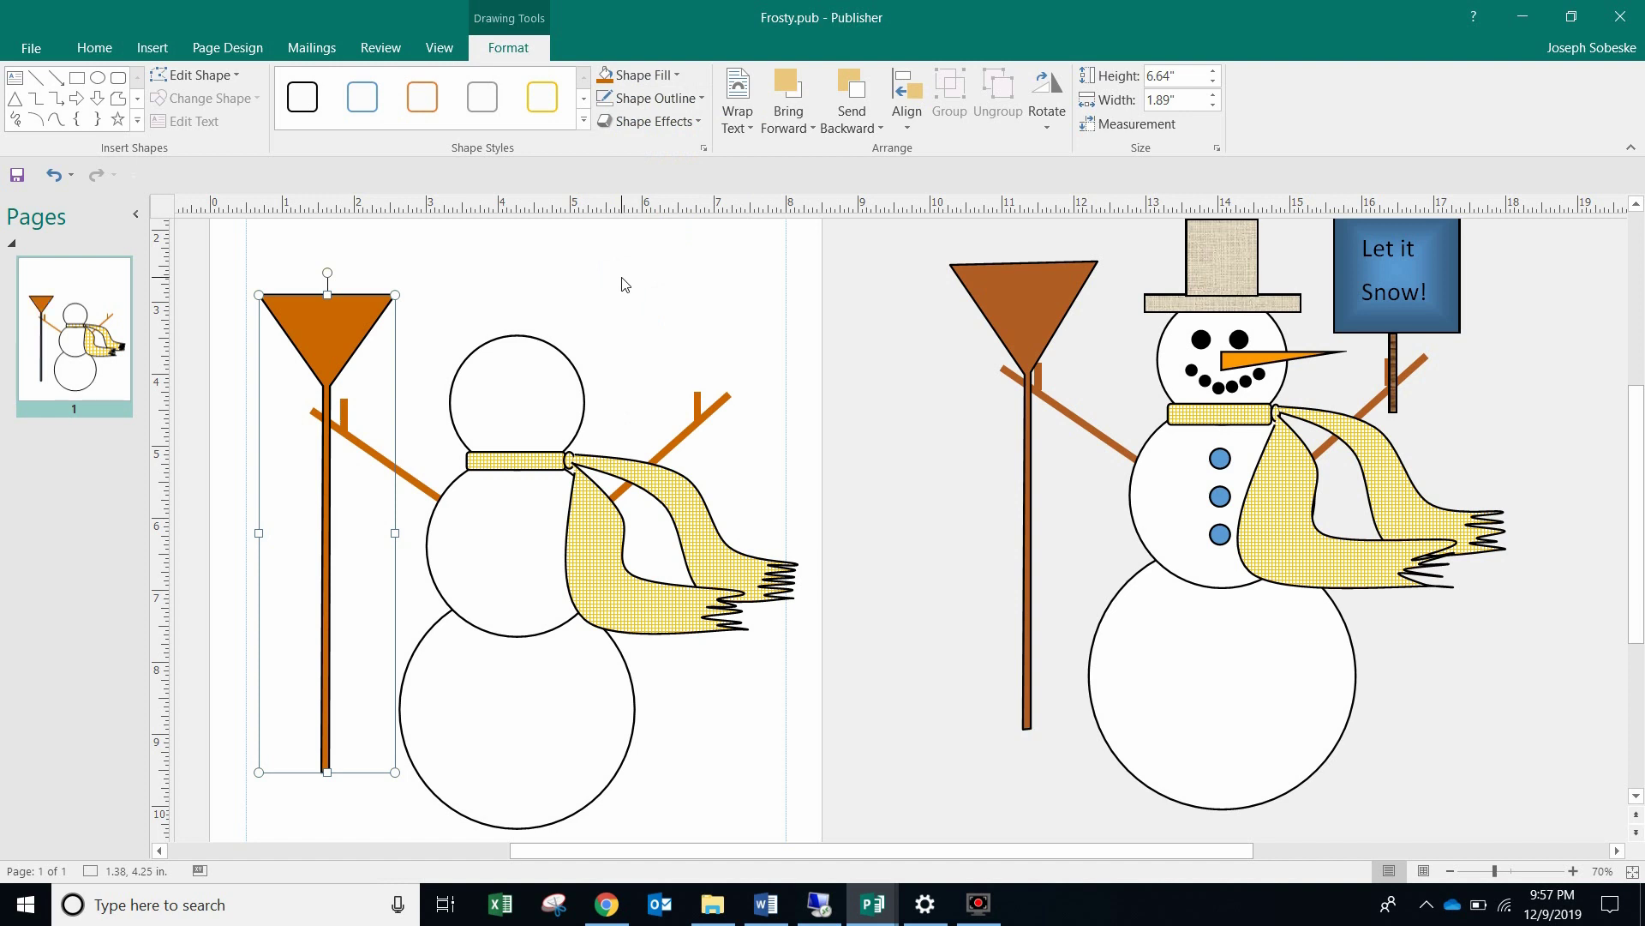
Step: Reapply the brownish orange from the standard colour palette as the broom's fill, and deselect the broom
click(678, 81)
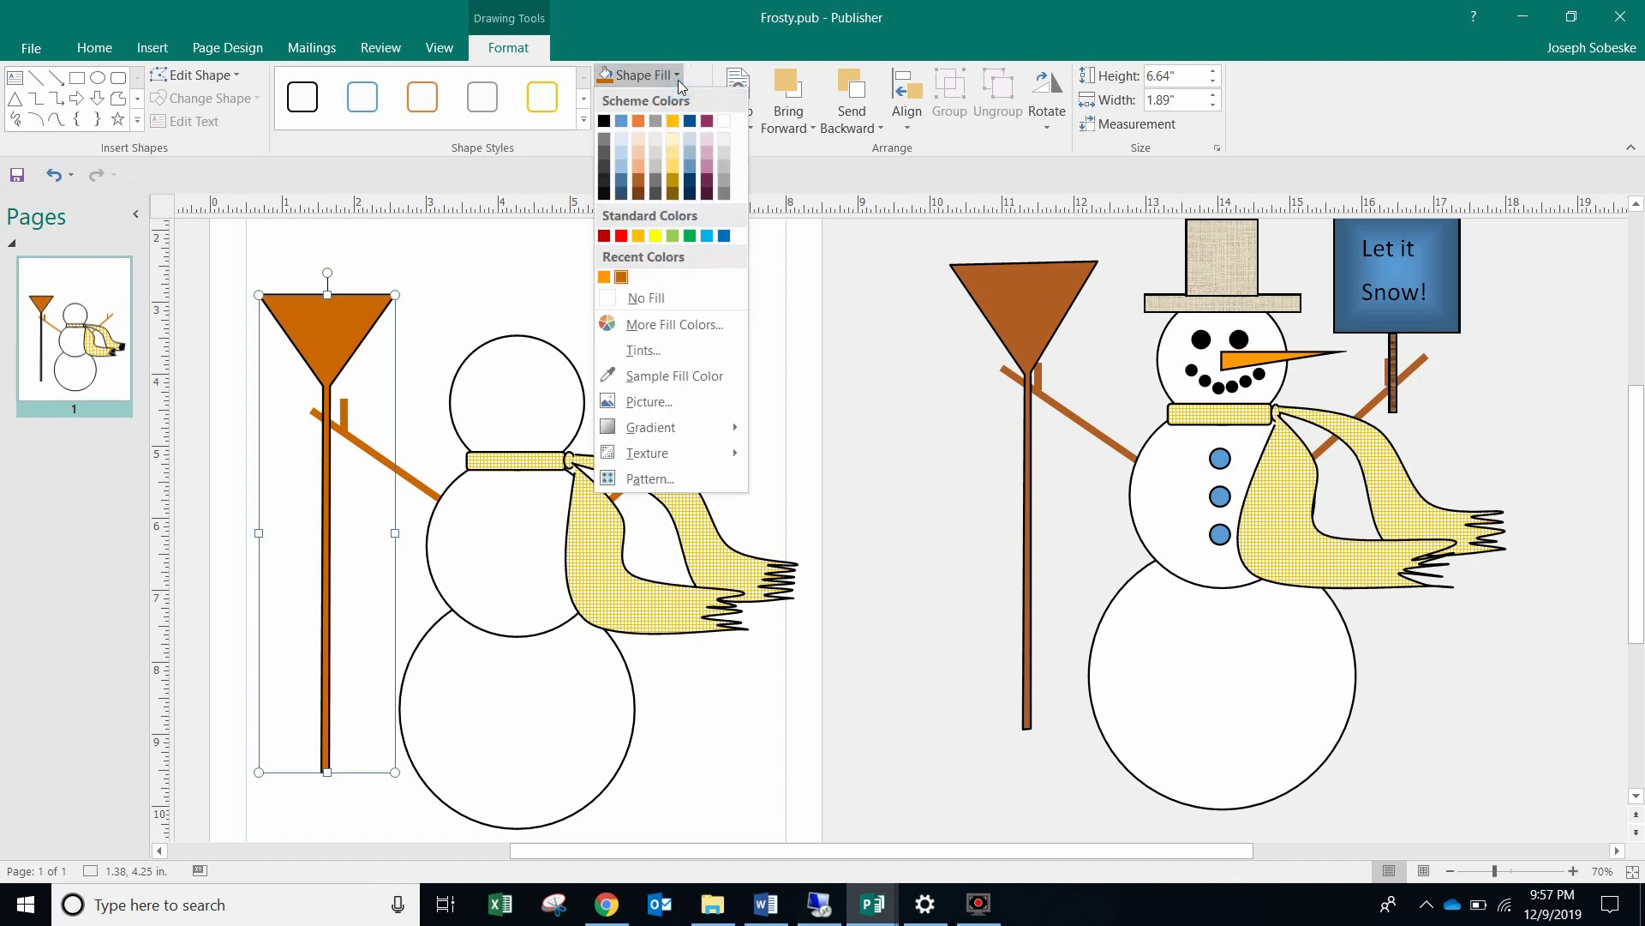
click(638, 324)
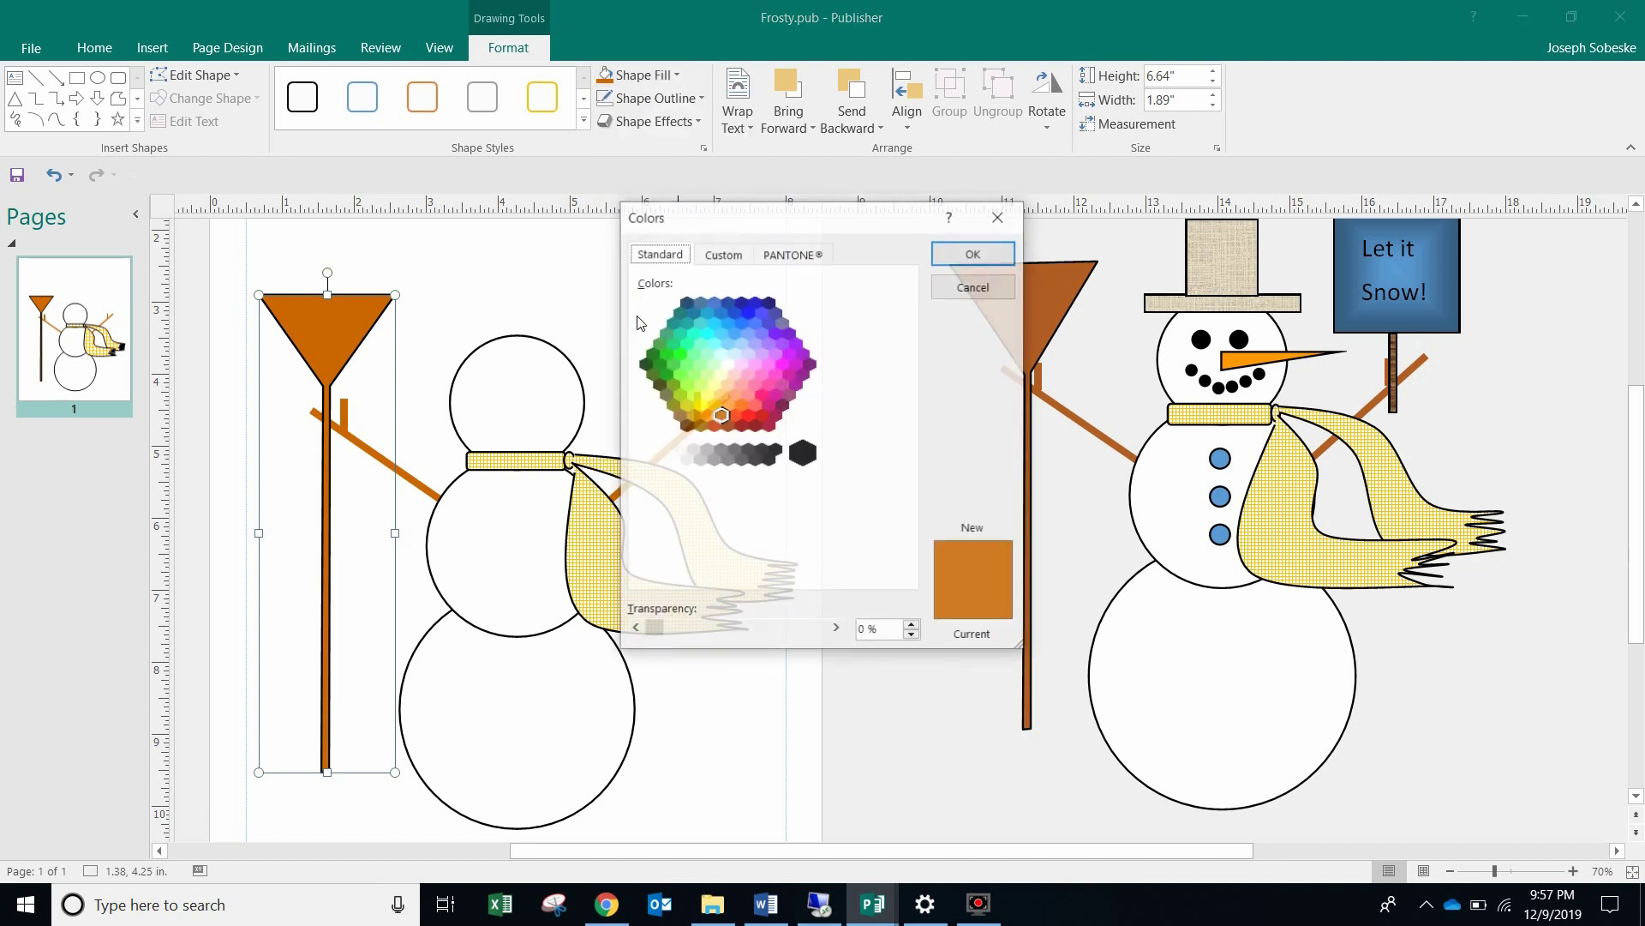
click(714, 426)
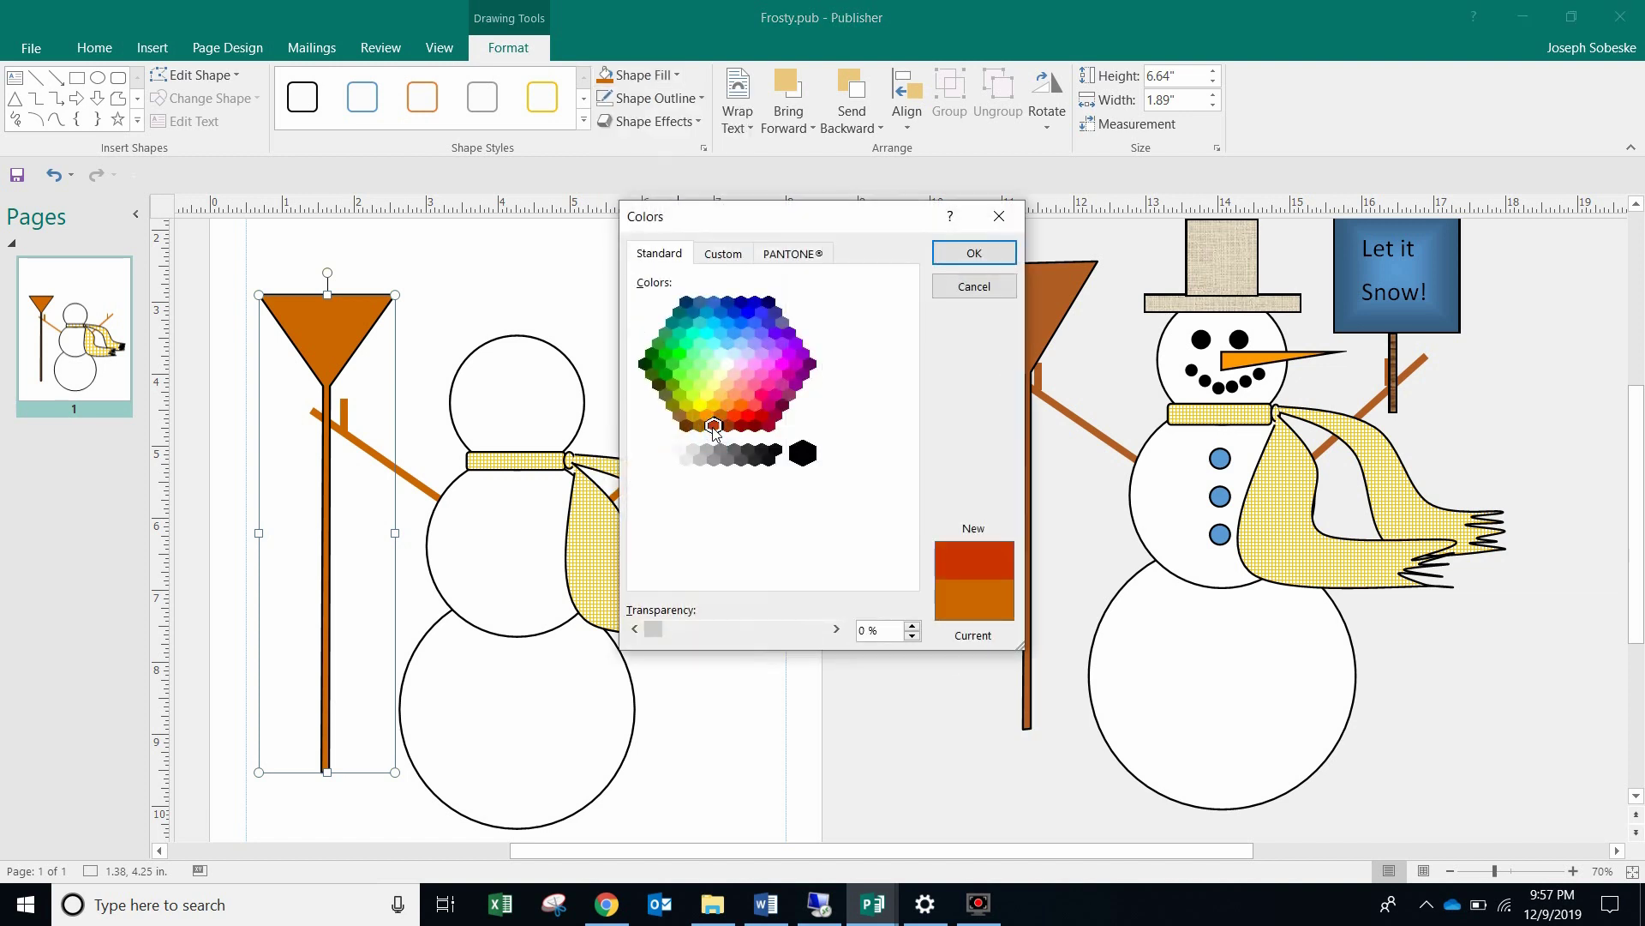
click(721, 414)
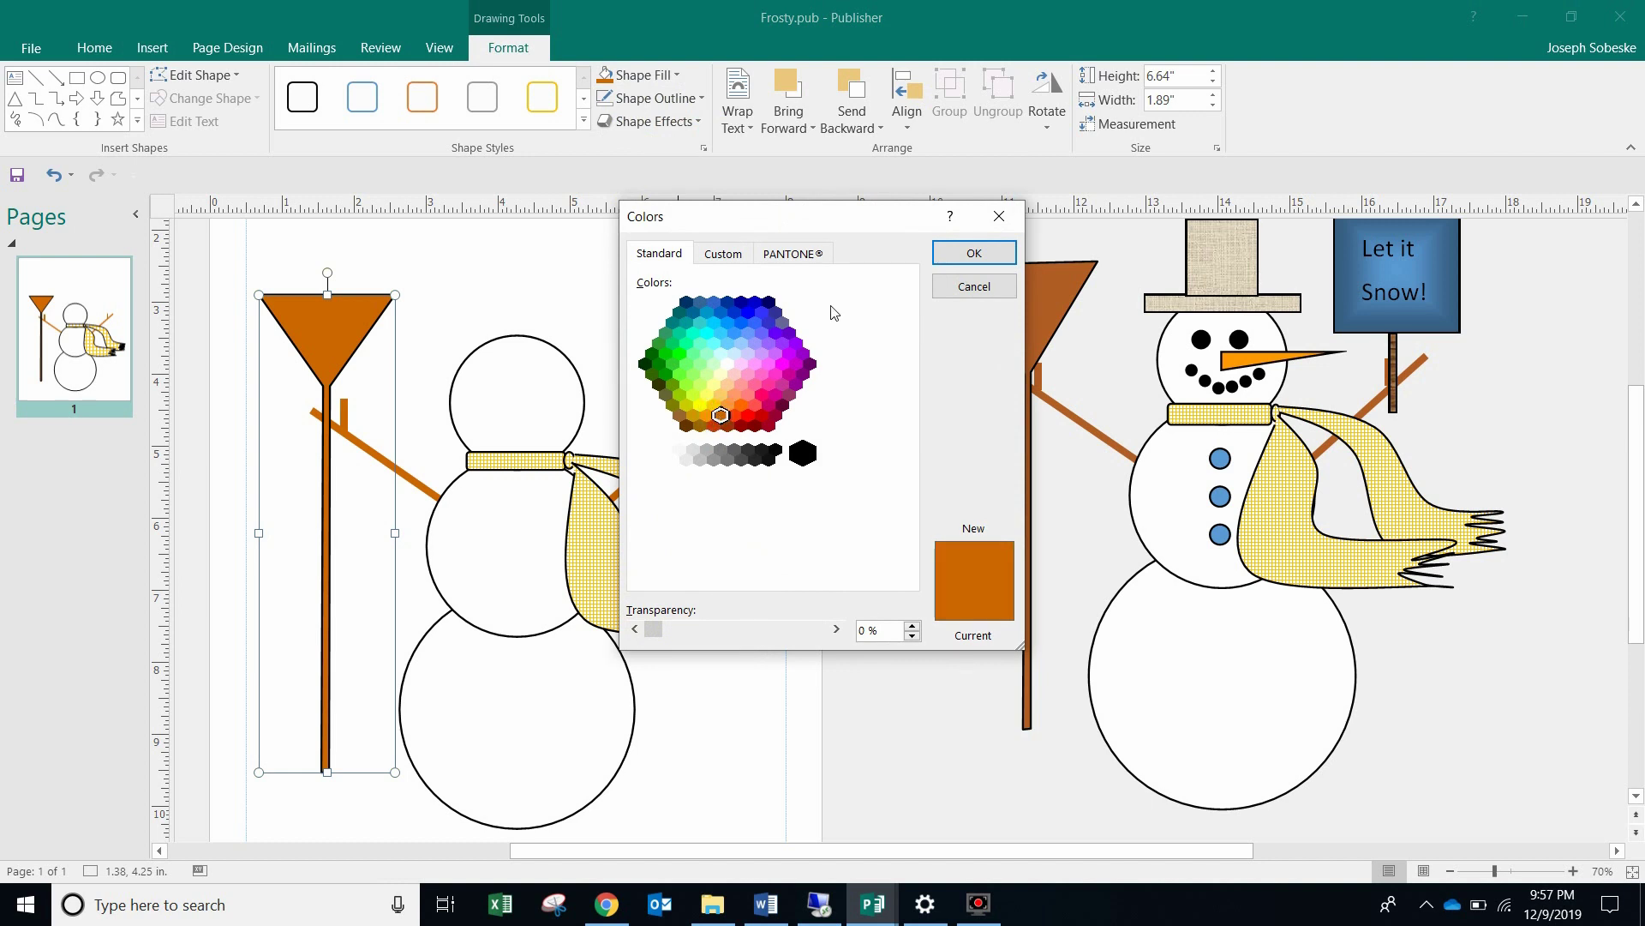
click(974, 252)
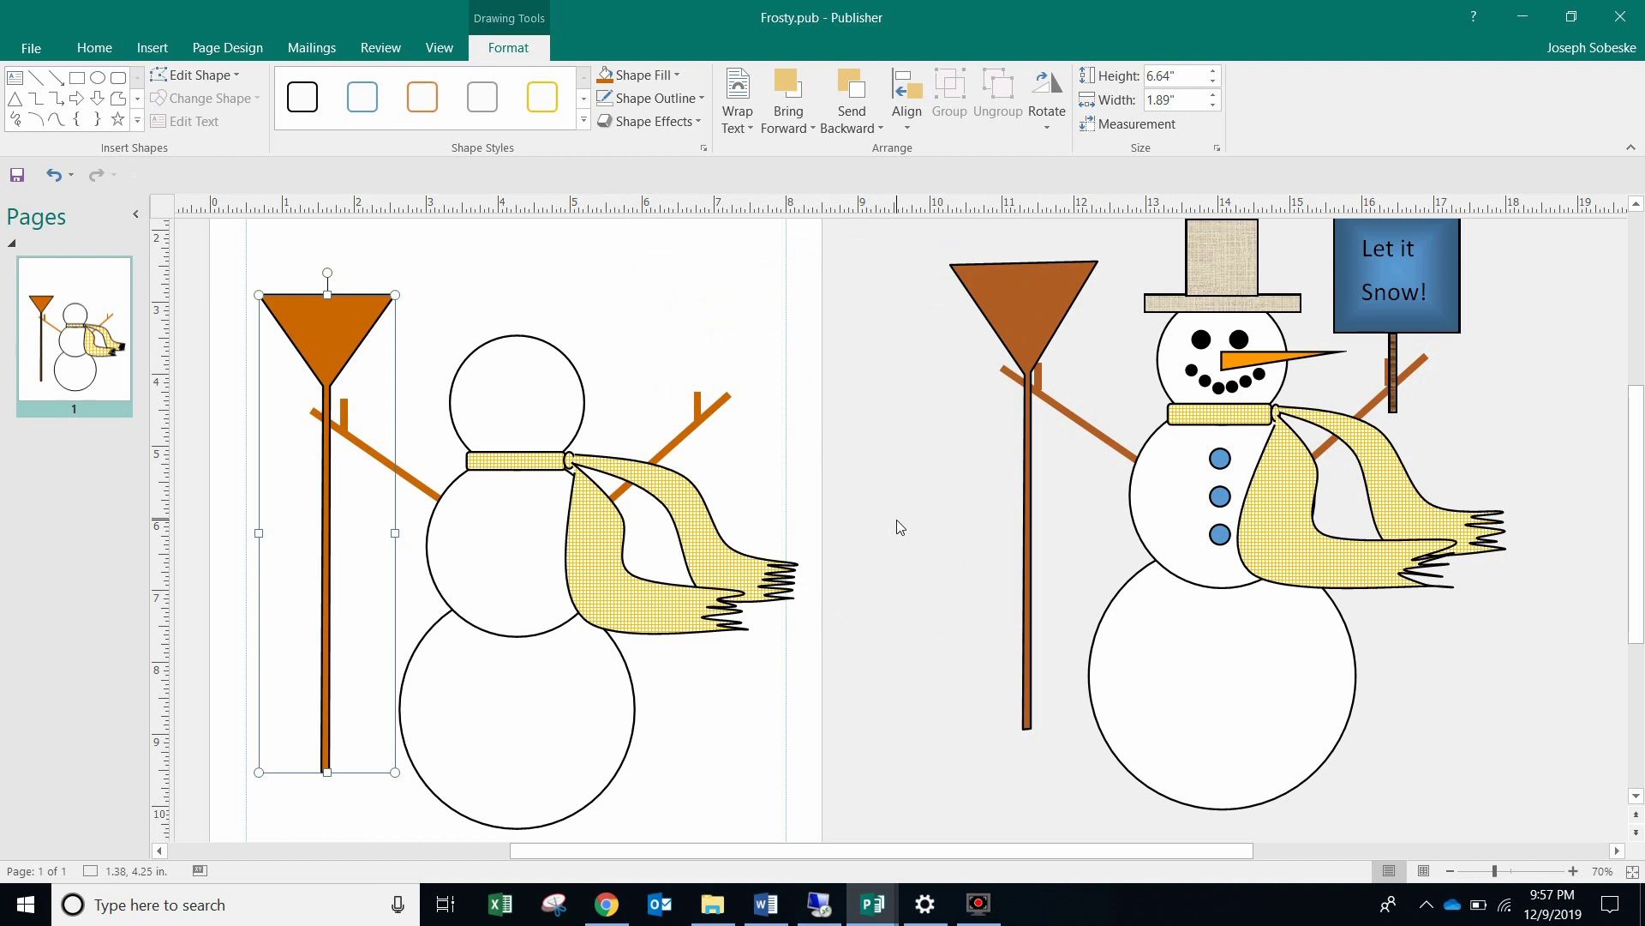
click(675, 331)
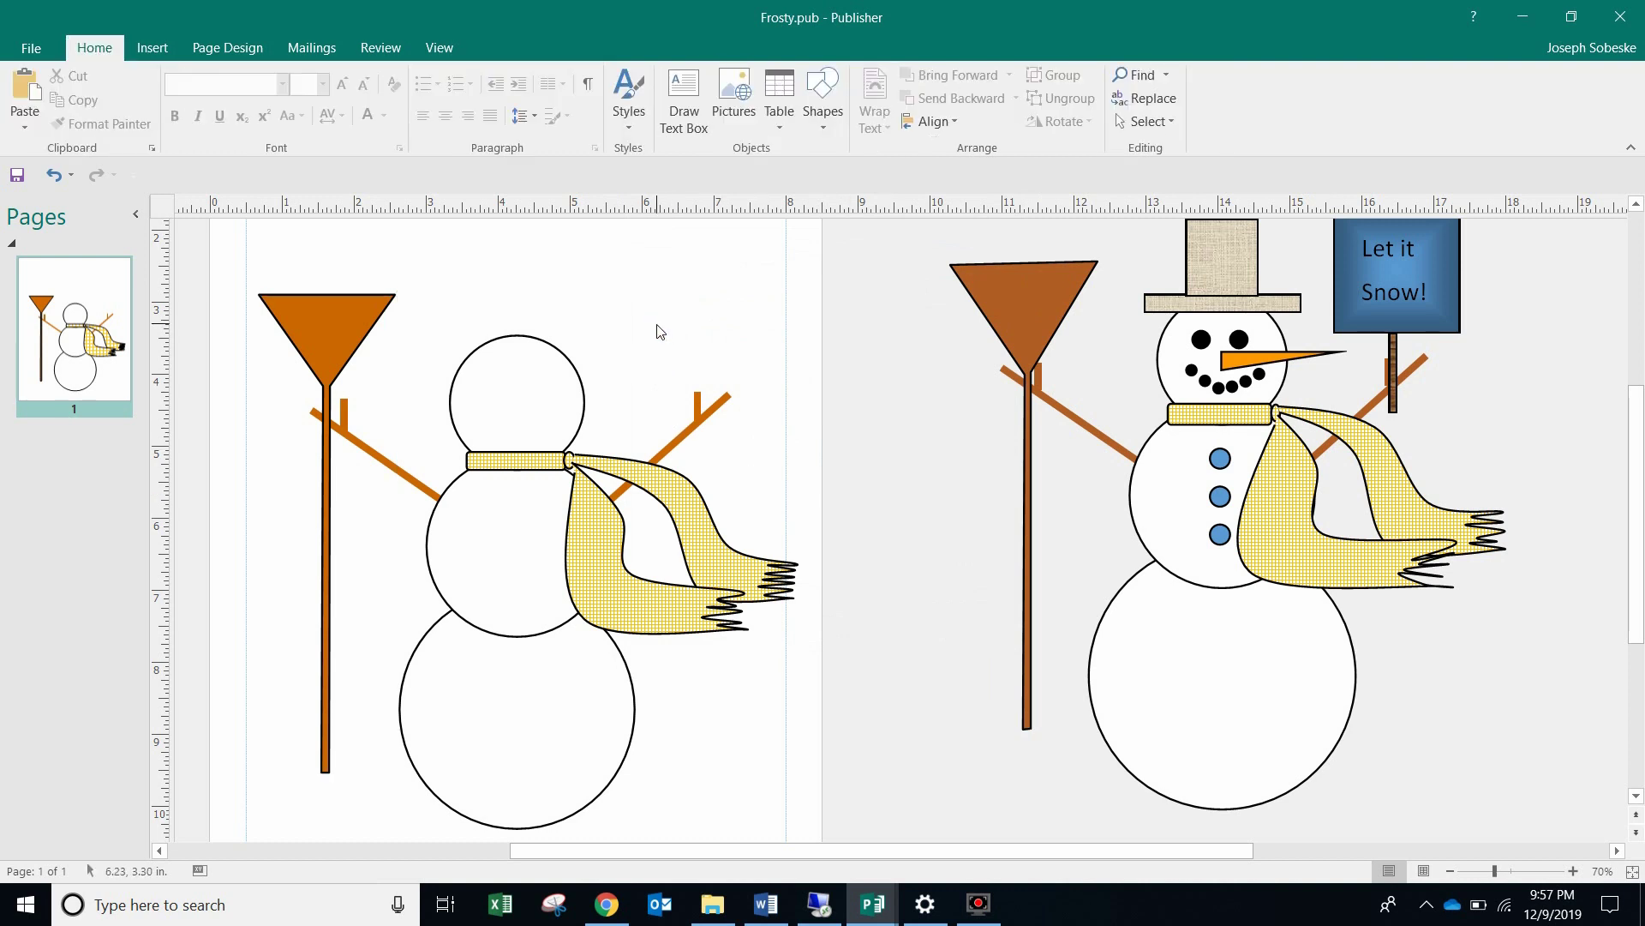
Step: Draw a trial freeform of straight segments and freehand curves beside the page, about 1.67 by 3.85 inches, and delete it
click(823, 101)
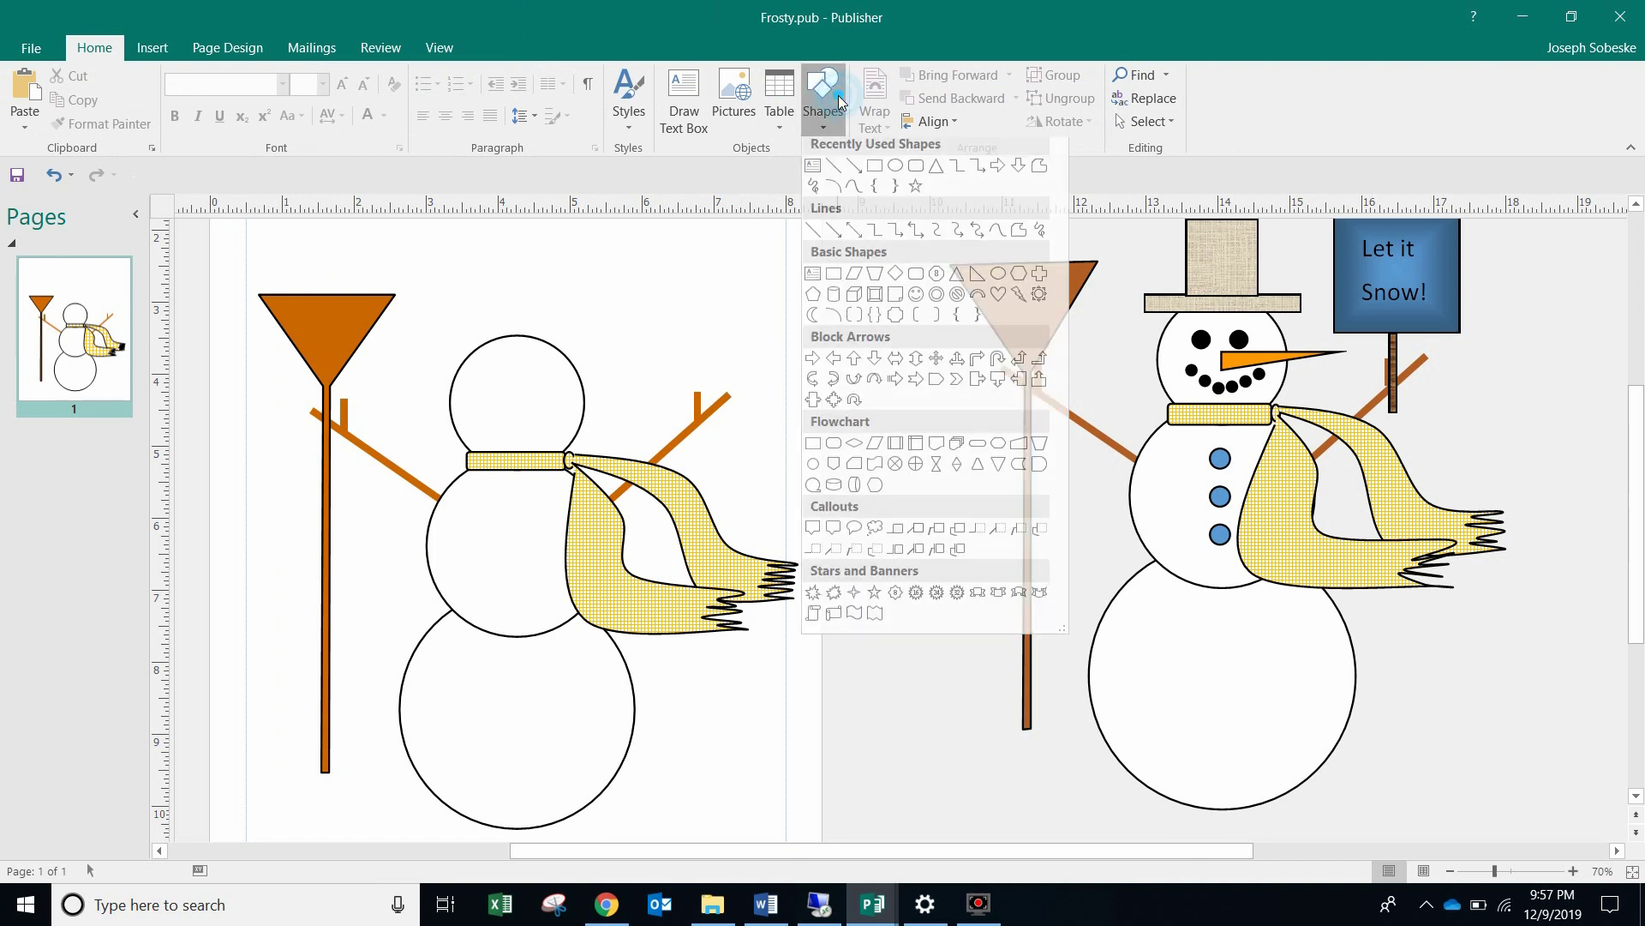
click(1040, 174)
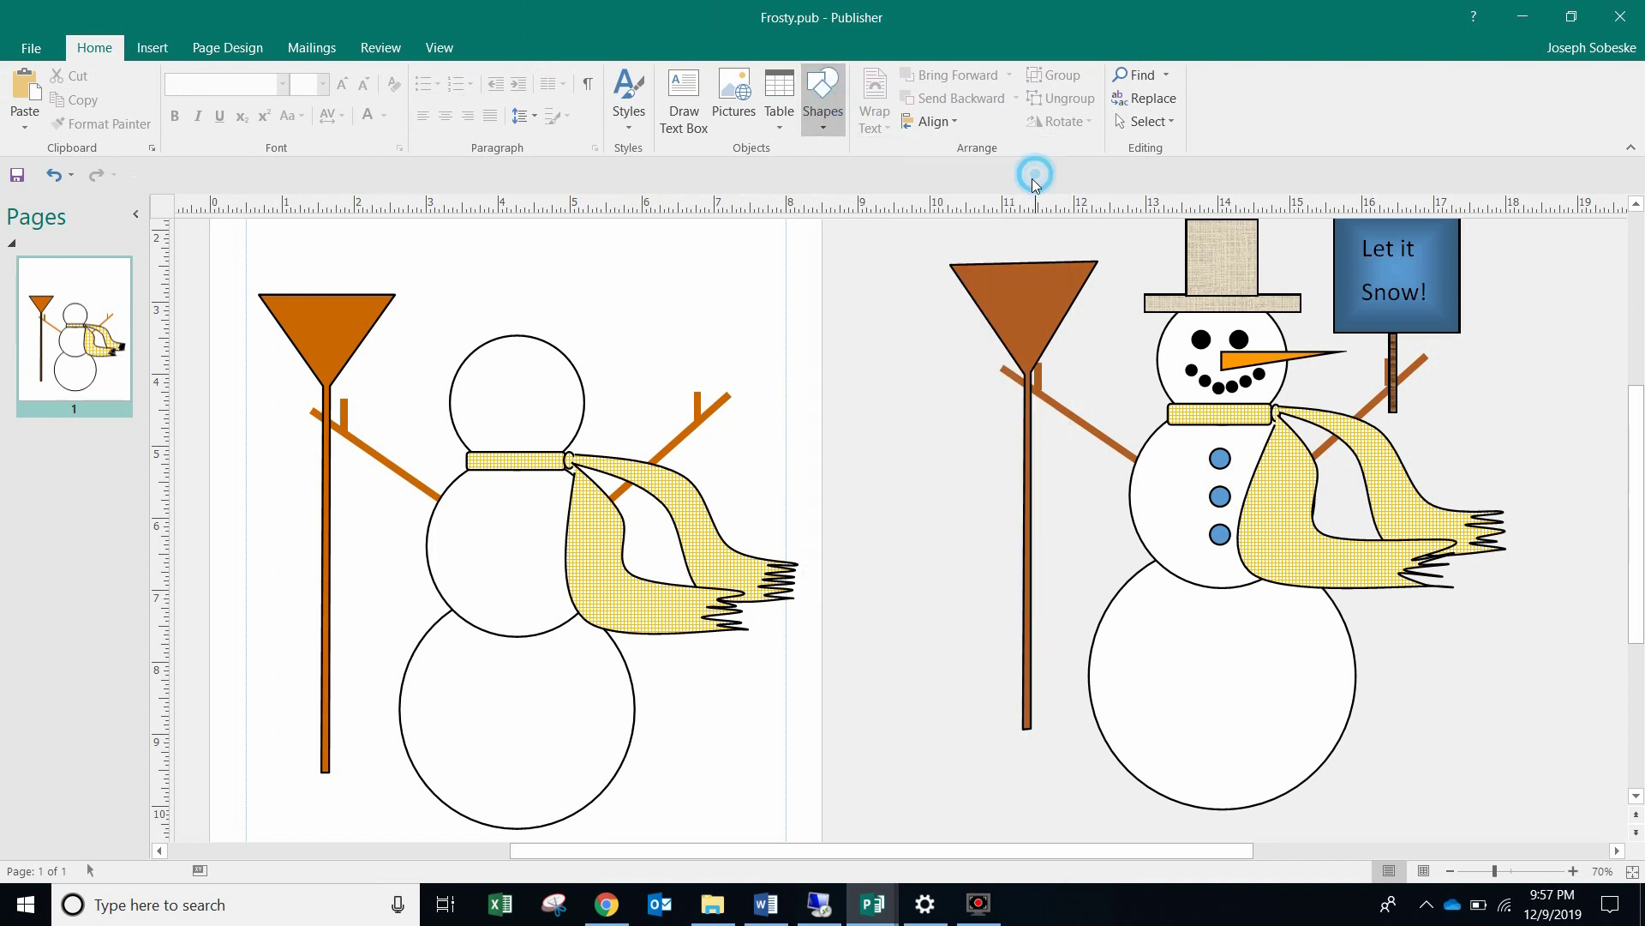
click(877, 479)
click(874, 628)
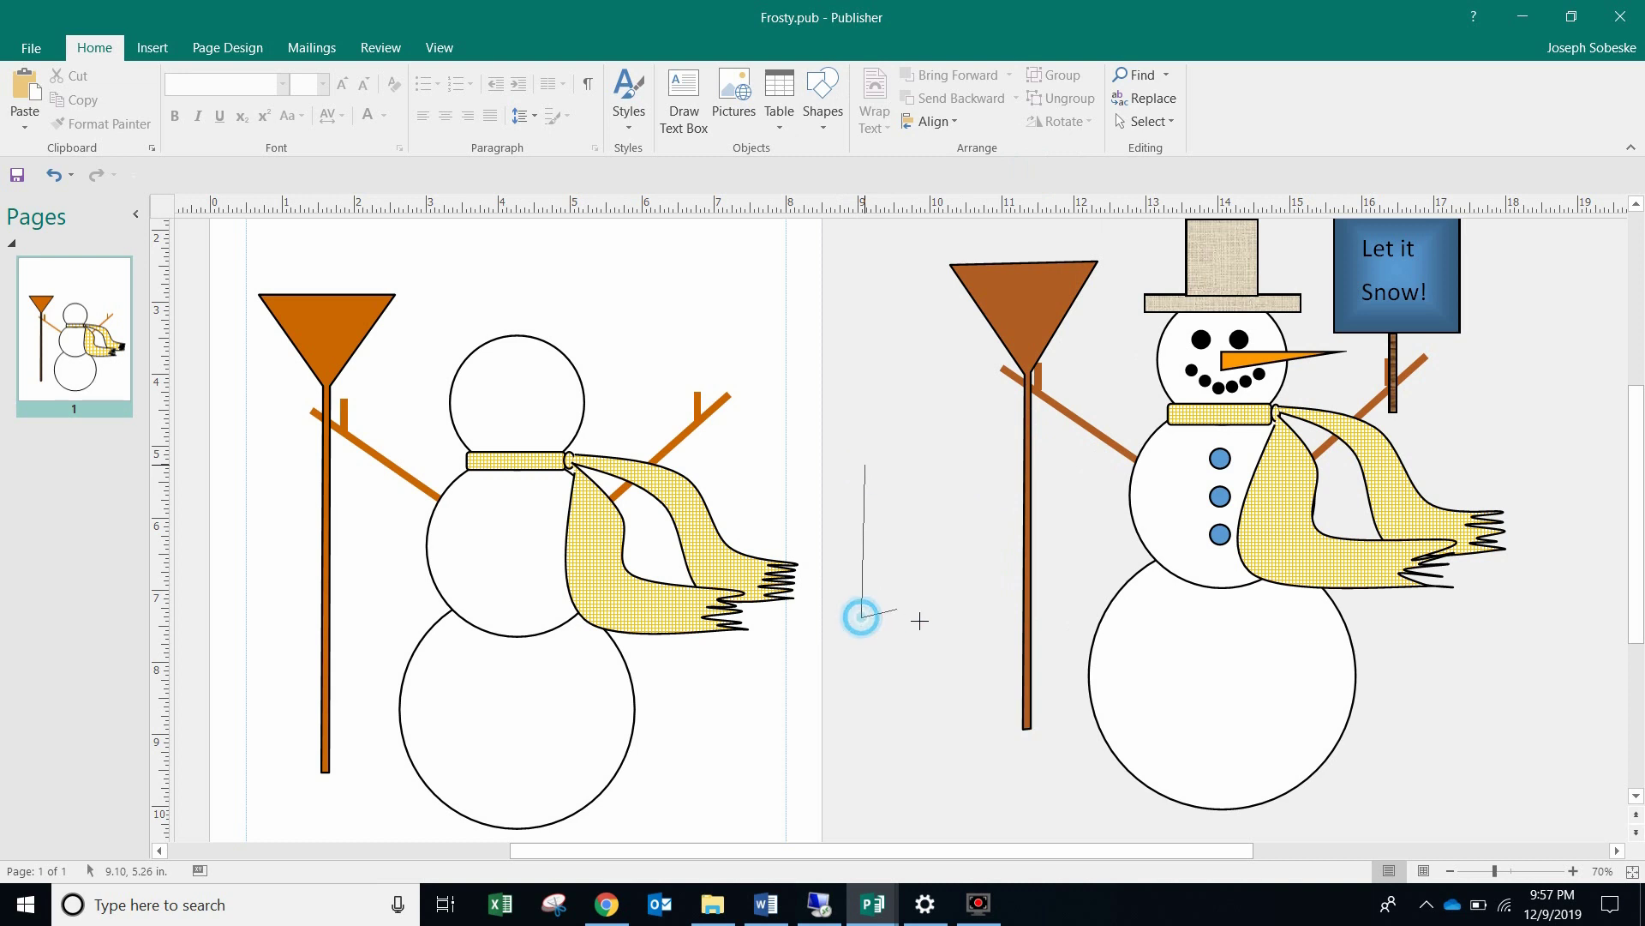
click(963, 613)
click(947, 525)
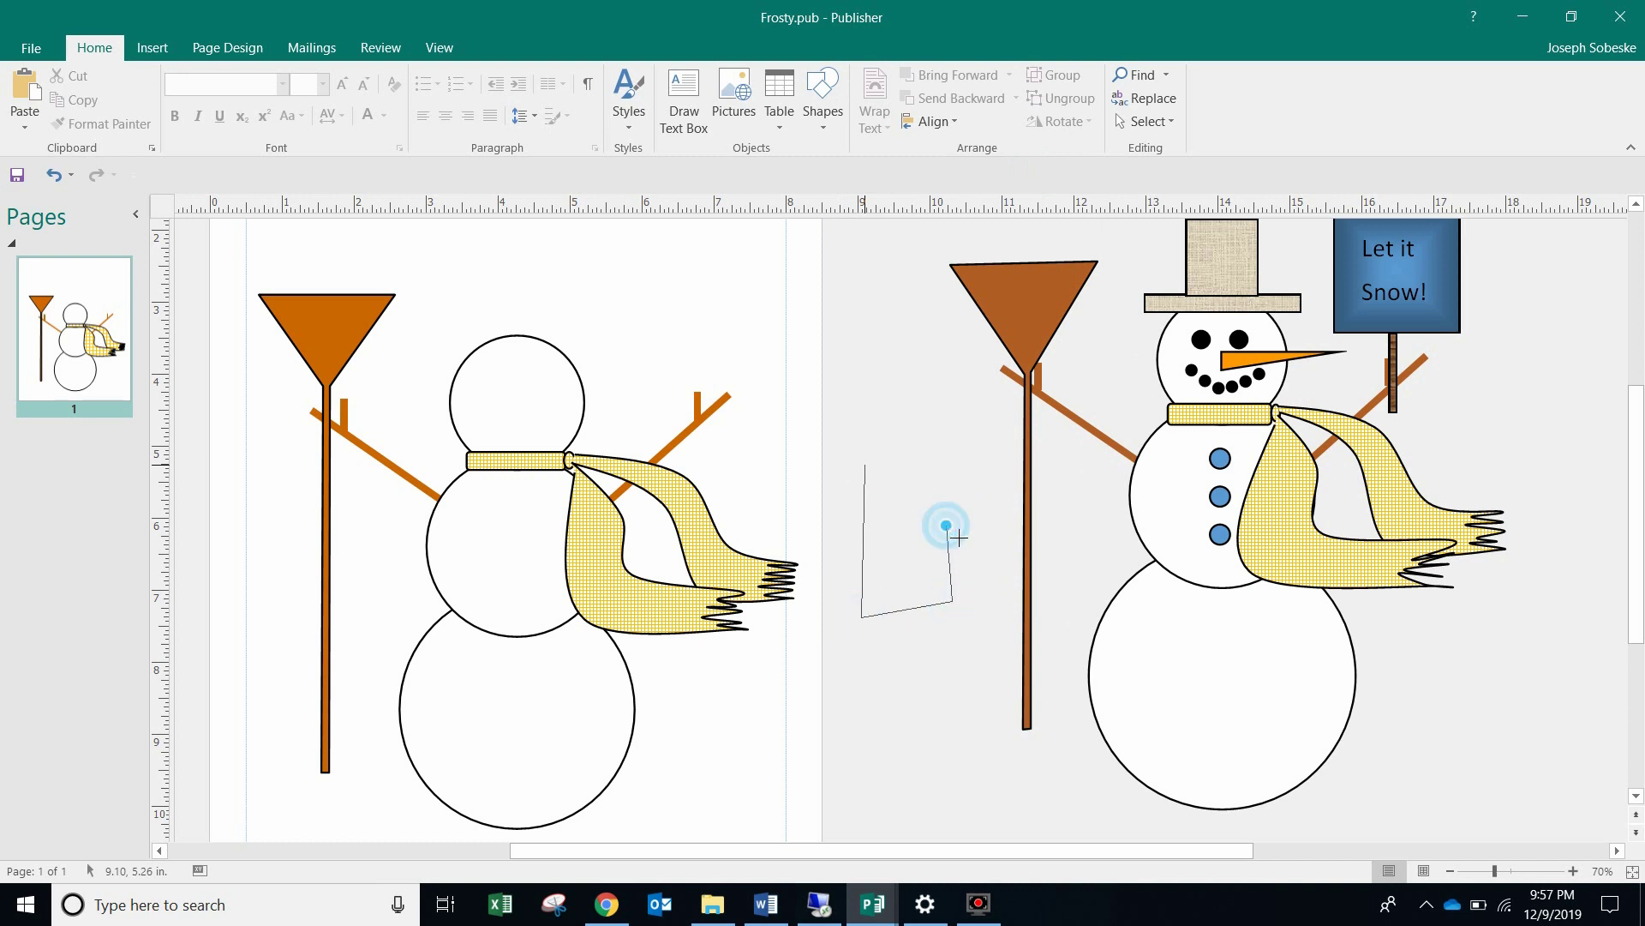
click(922, 483)
mouse_move(923, 485)
mouse_down()
mouse_move(902, 511)
mouse_move(912, 459)
mouse_move(866, 420)
mouse_move(846, 364)
mouse_move(864, 456)
mouse_move(859, 439)
mouse_up()
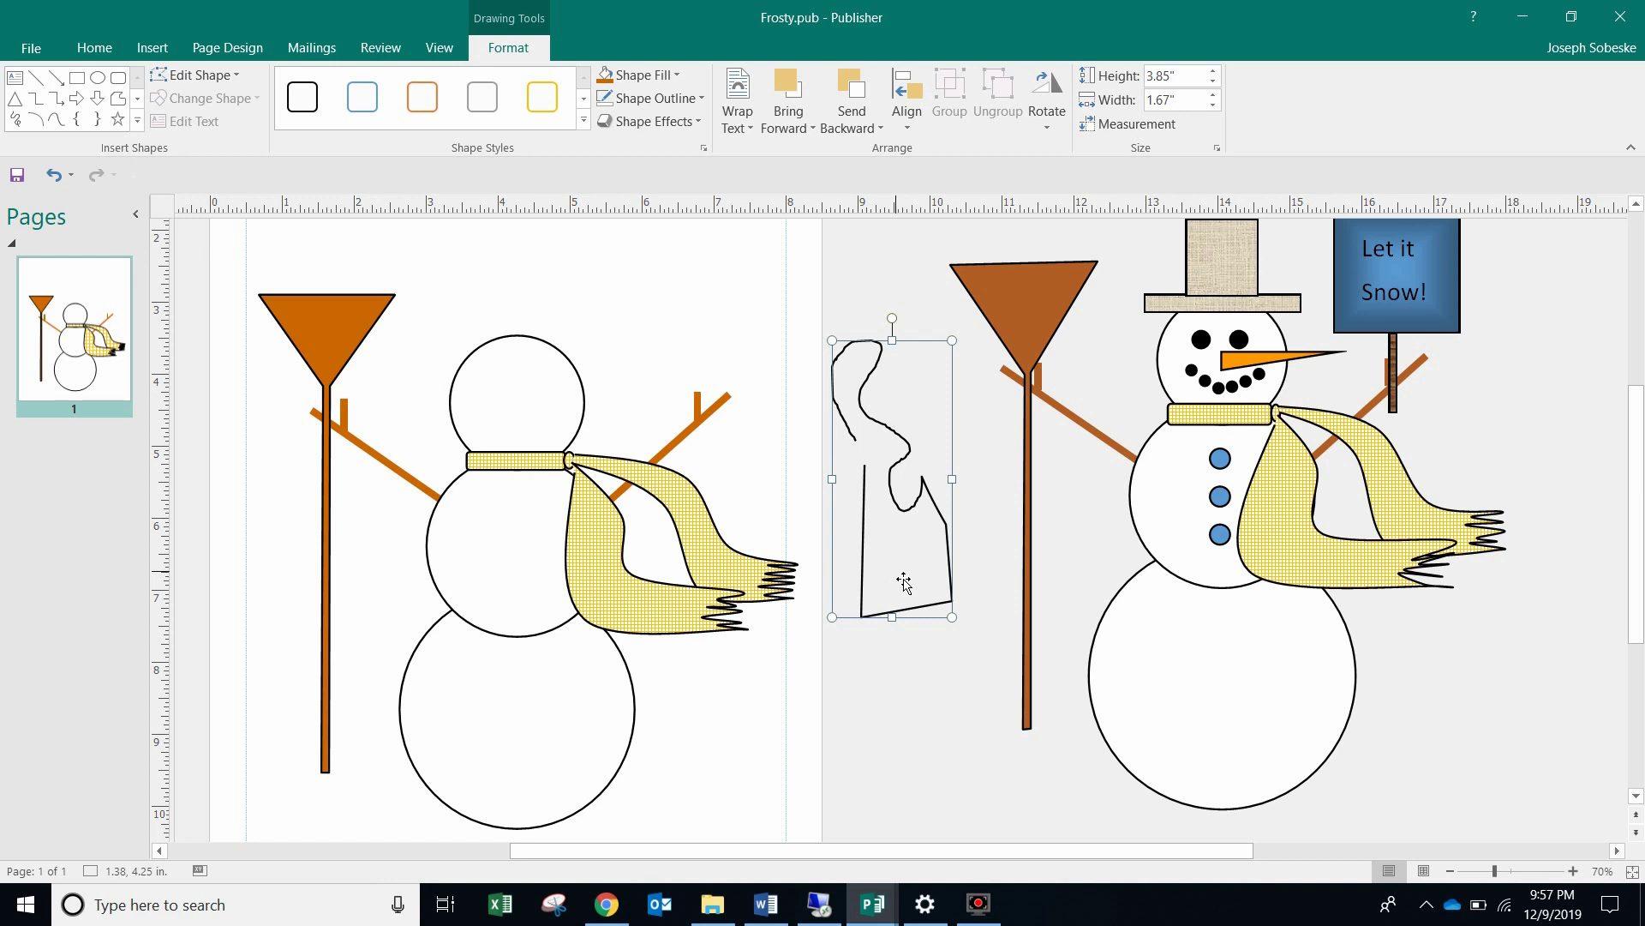
key(Delete)
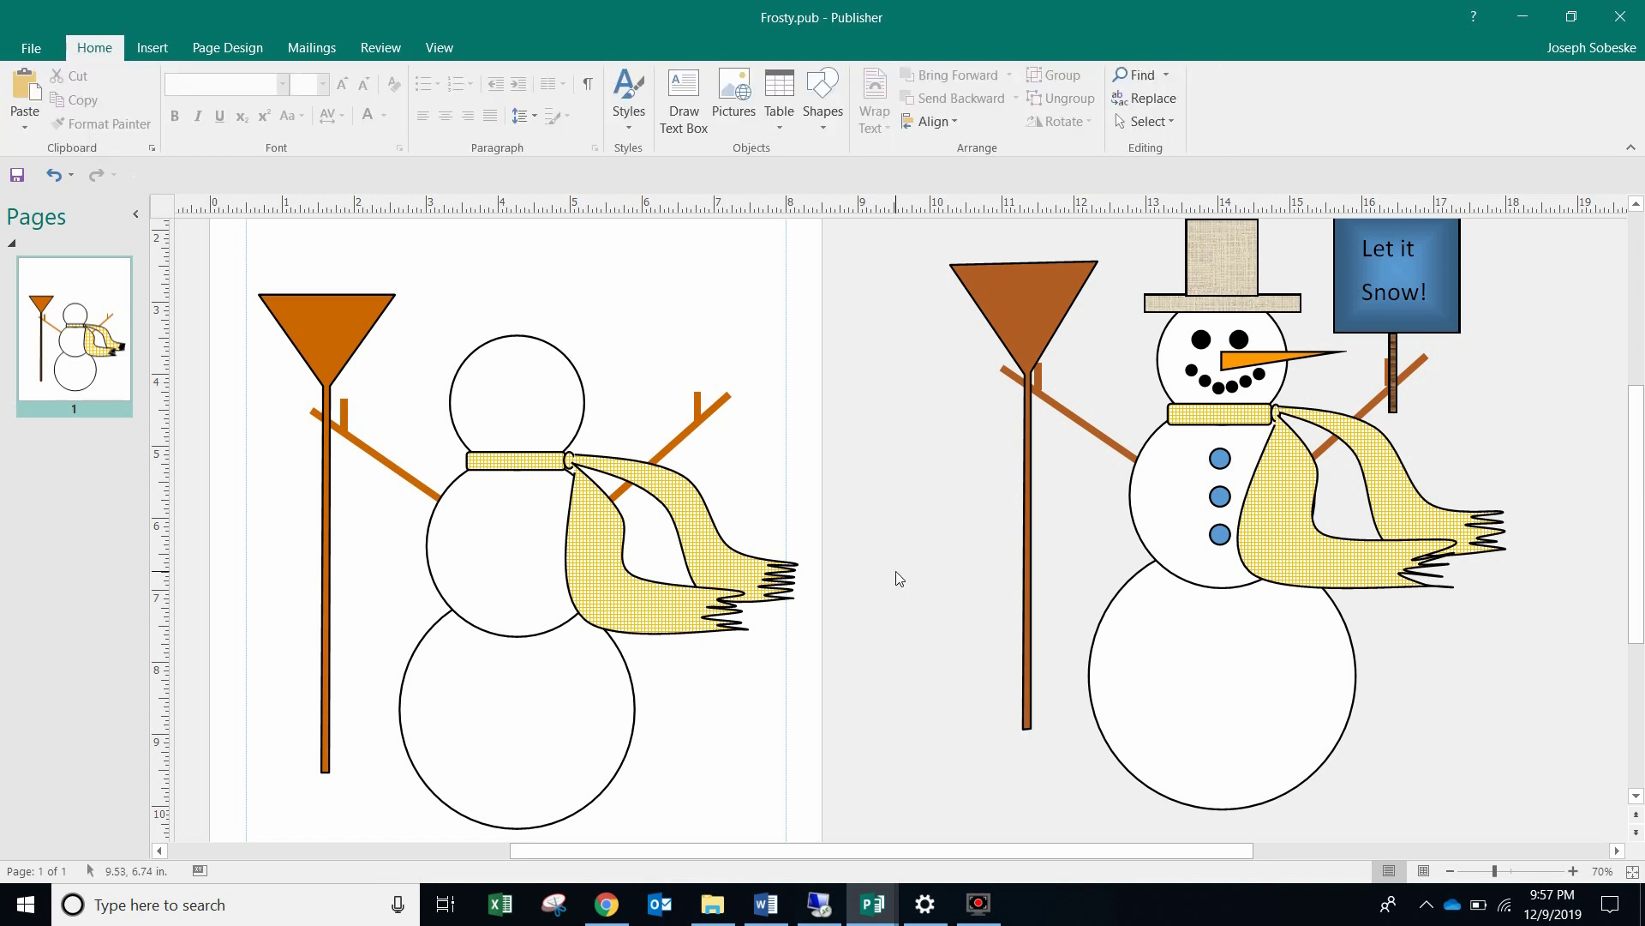
Step: Draw a trial freehand Scribble curve about 3.09 by 5 inches beside the page, and delete it
click(823, 98)
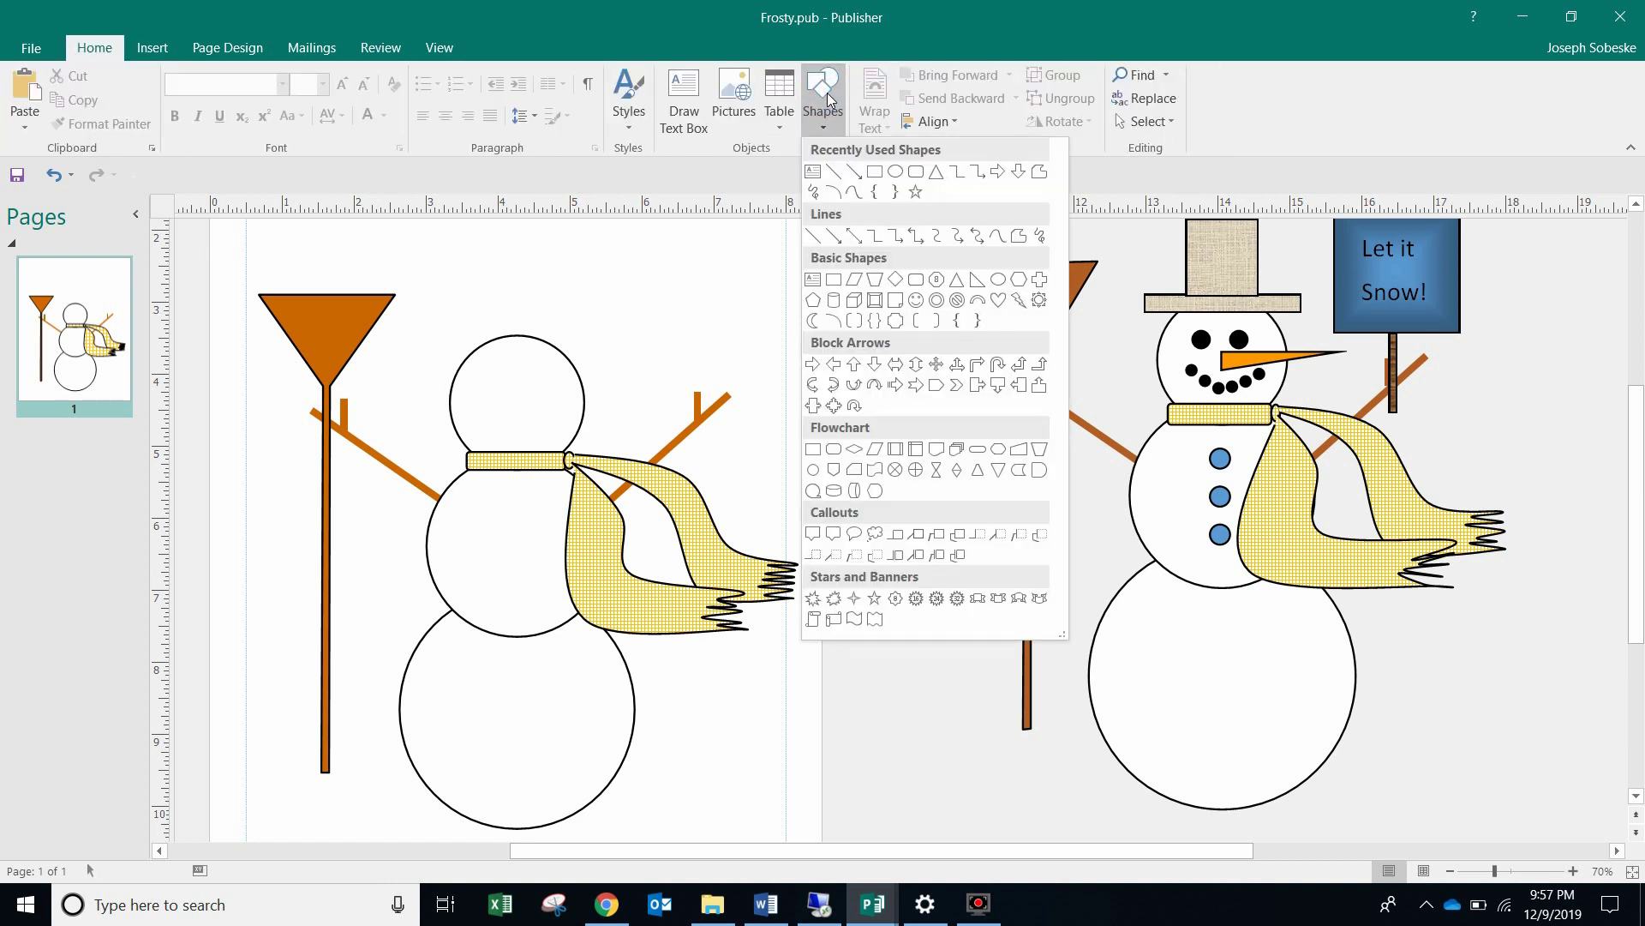
click(813, 191)
mouse_move(870, 465)
mouse_down()
mouse_move(915, 476)
mouse_move(945, 718)
mouse_move(1035, 819)
mouse_move(1068, 776)
mouse_move(1097, 771)
mouse_move(1017, 825)
mouse_move(898, 496)
mouse_up()
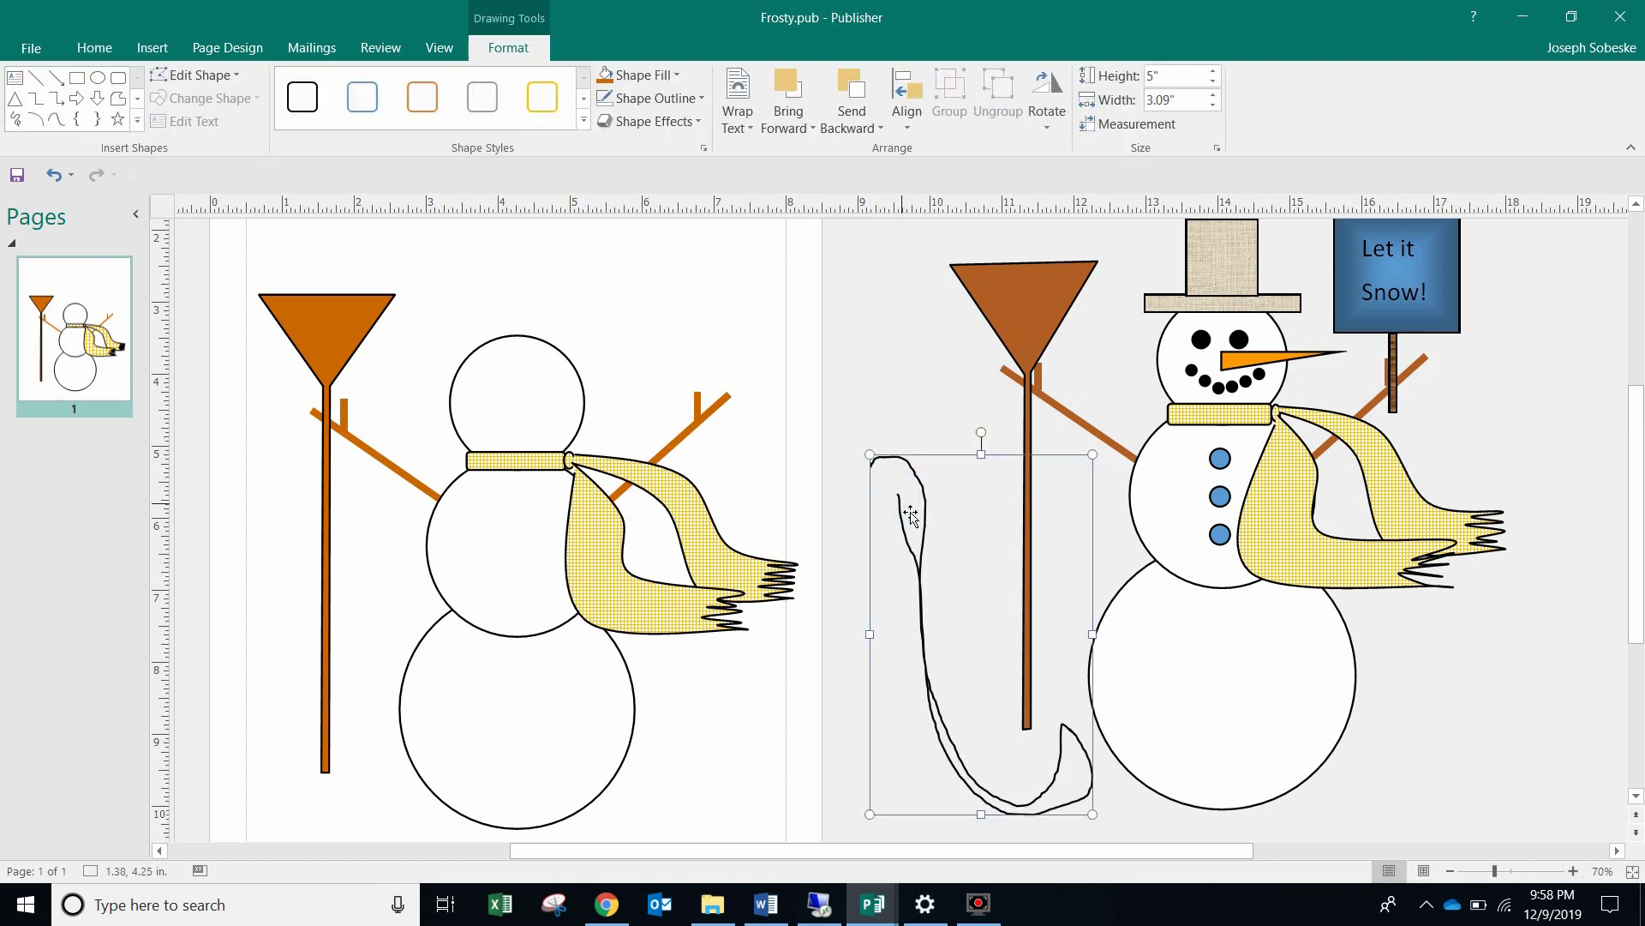
key(Delete)
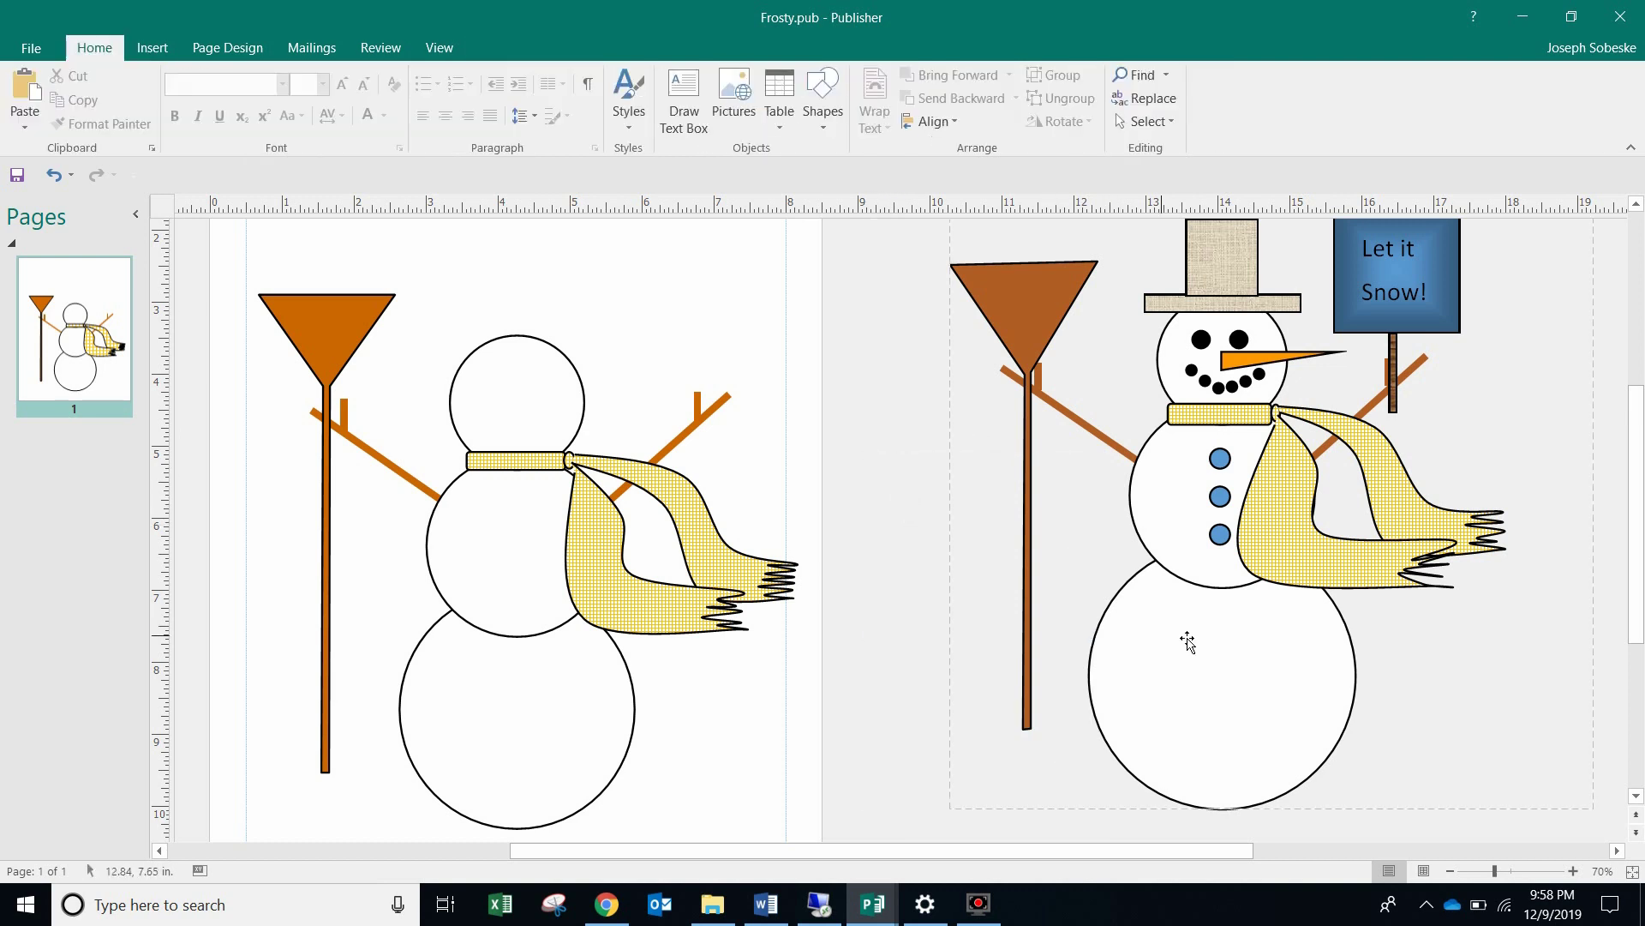
Step: Draw a short Scribble curve about 0.45 by 0.88 inches on the sample snowman's lowest ball
click(838, 96)
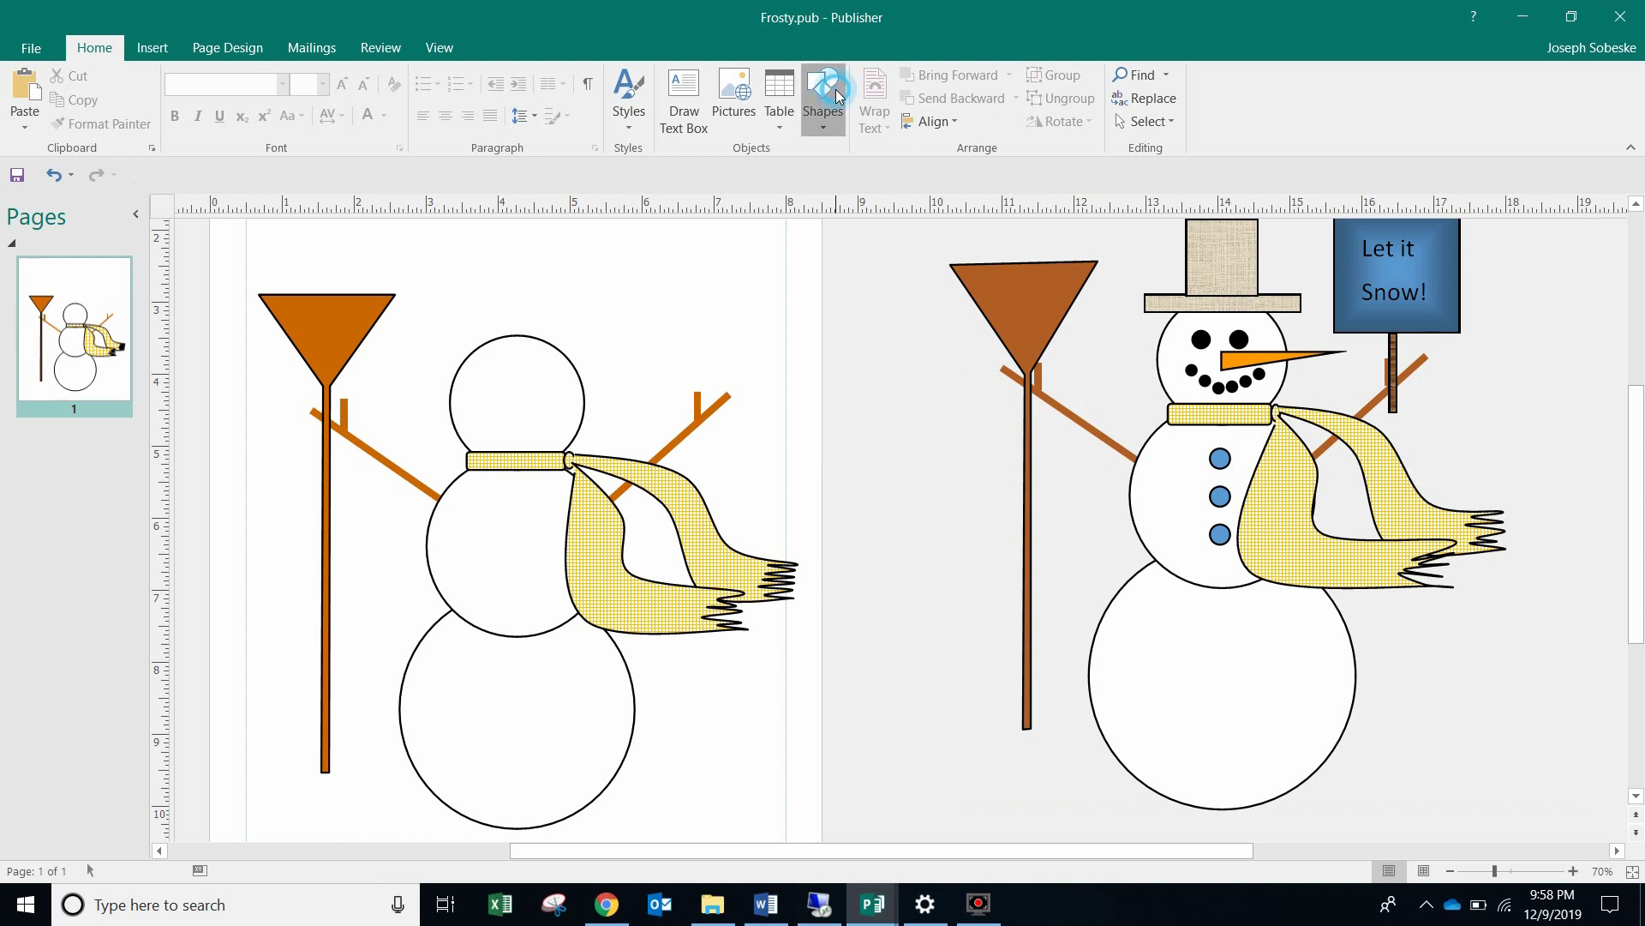
click(813, 187)
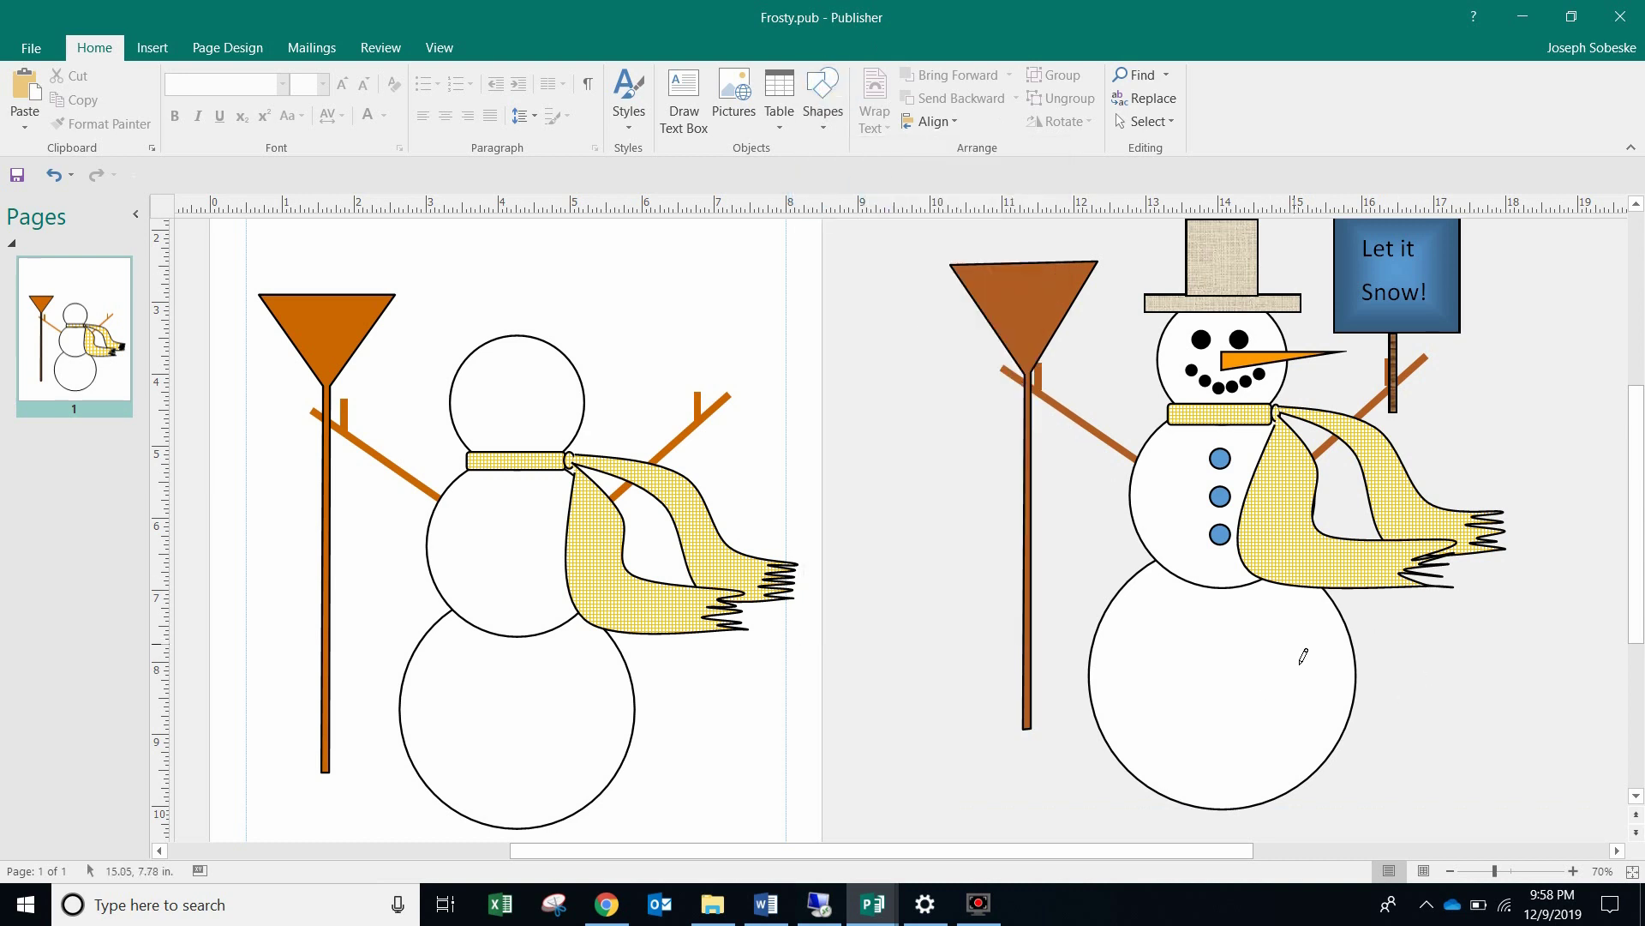
drag(1285, 631, 1325, 705)
click(1278, 620)
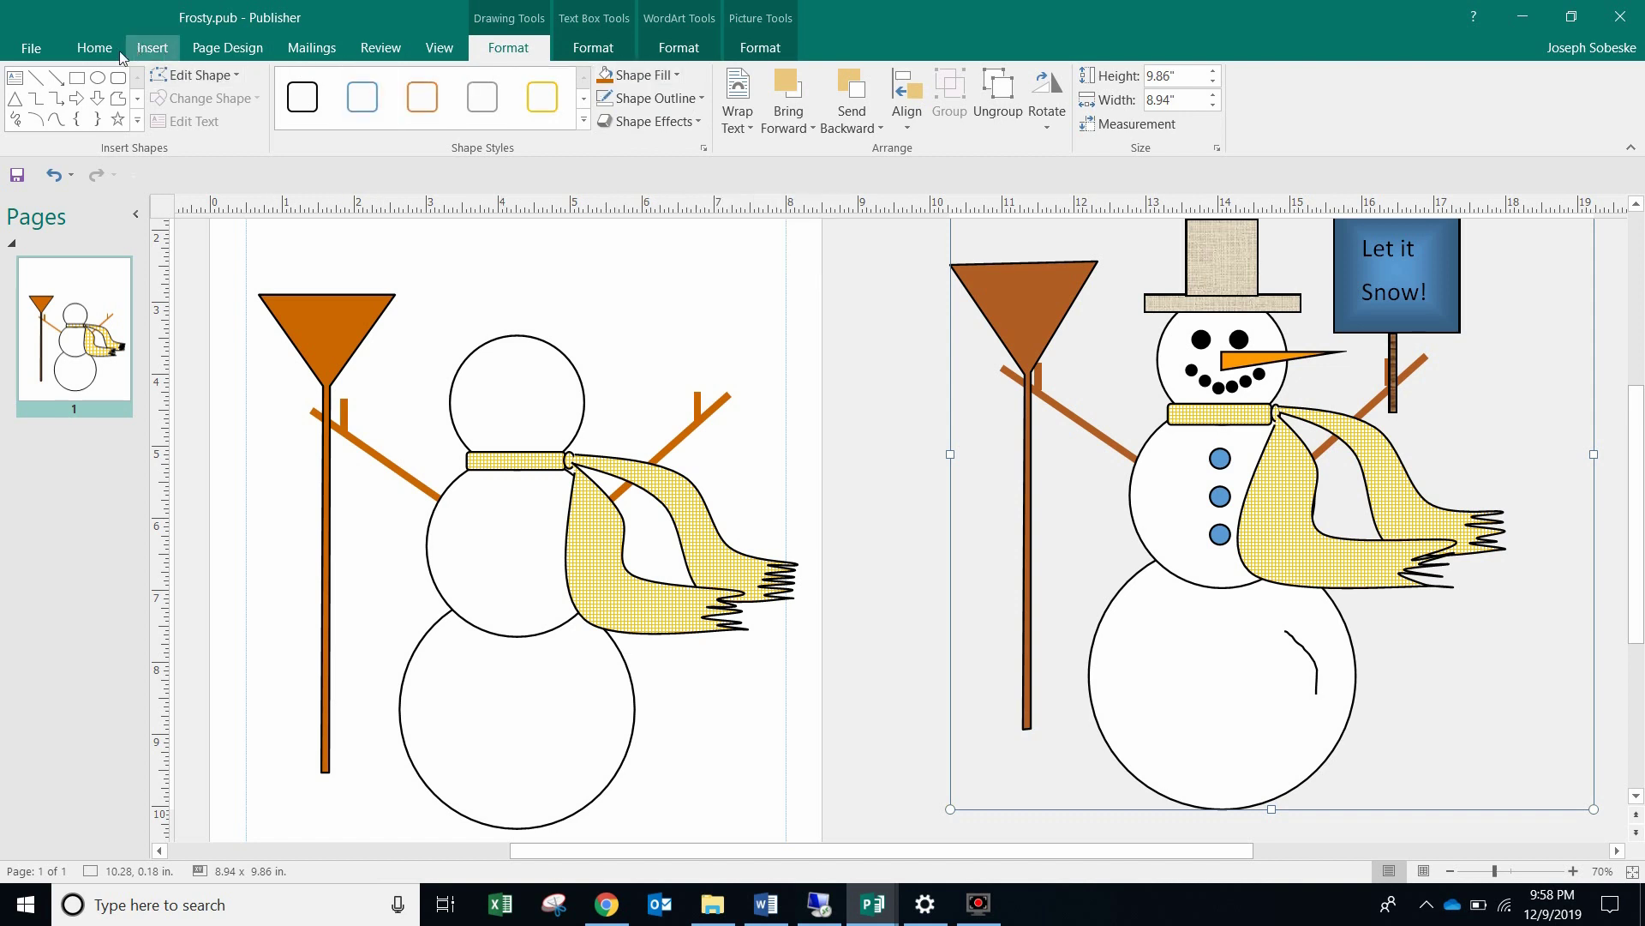
Step: Draw a trial freeform about 1.16 by 1.62 inches on the sample snowman's lowest ball, mixing straight segments with a freehand edge
click(118, 97)
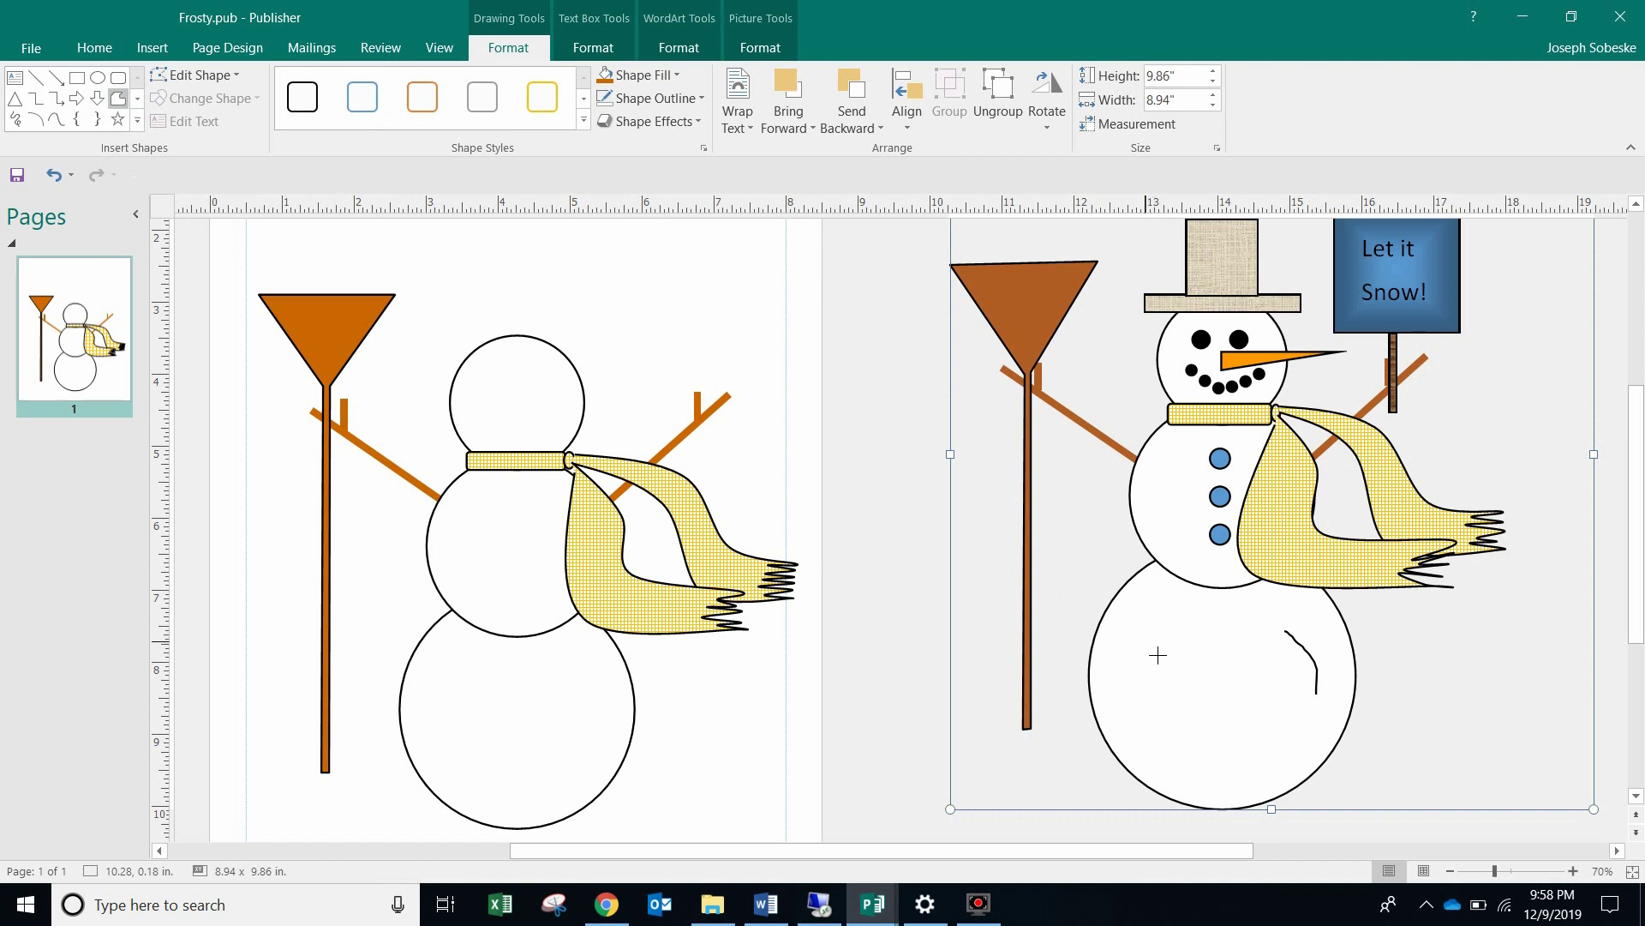
mouse_move(1158, 655)
mouse_down()
mouse_move(1164, 737)
mouse_move(1149, 722)
mouse_move(1210, 730)
mouse_move(1213, 675)
mouse_move(1225, 686)
mouse_up()
mouse_move(1198, 696)
mouse_down()
mouse_move(1182, 696)
mouse_move(1170, 630)
mouse_up()
click(1122, 644)
click(1126, 718)
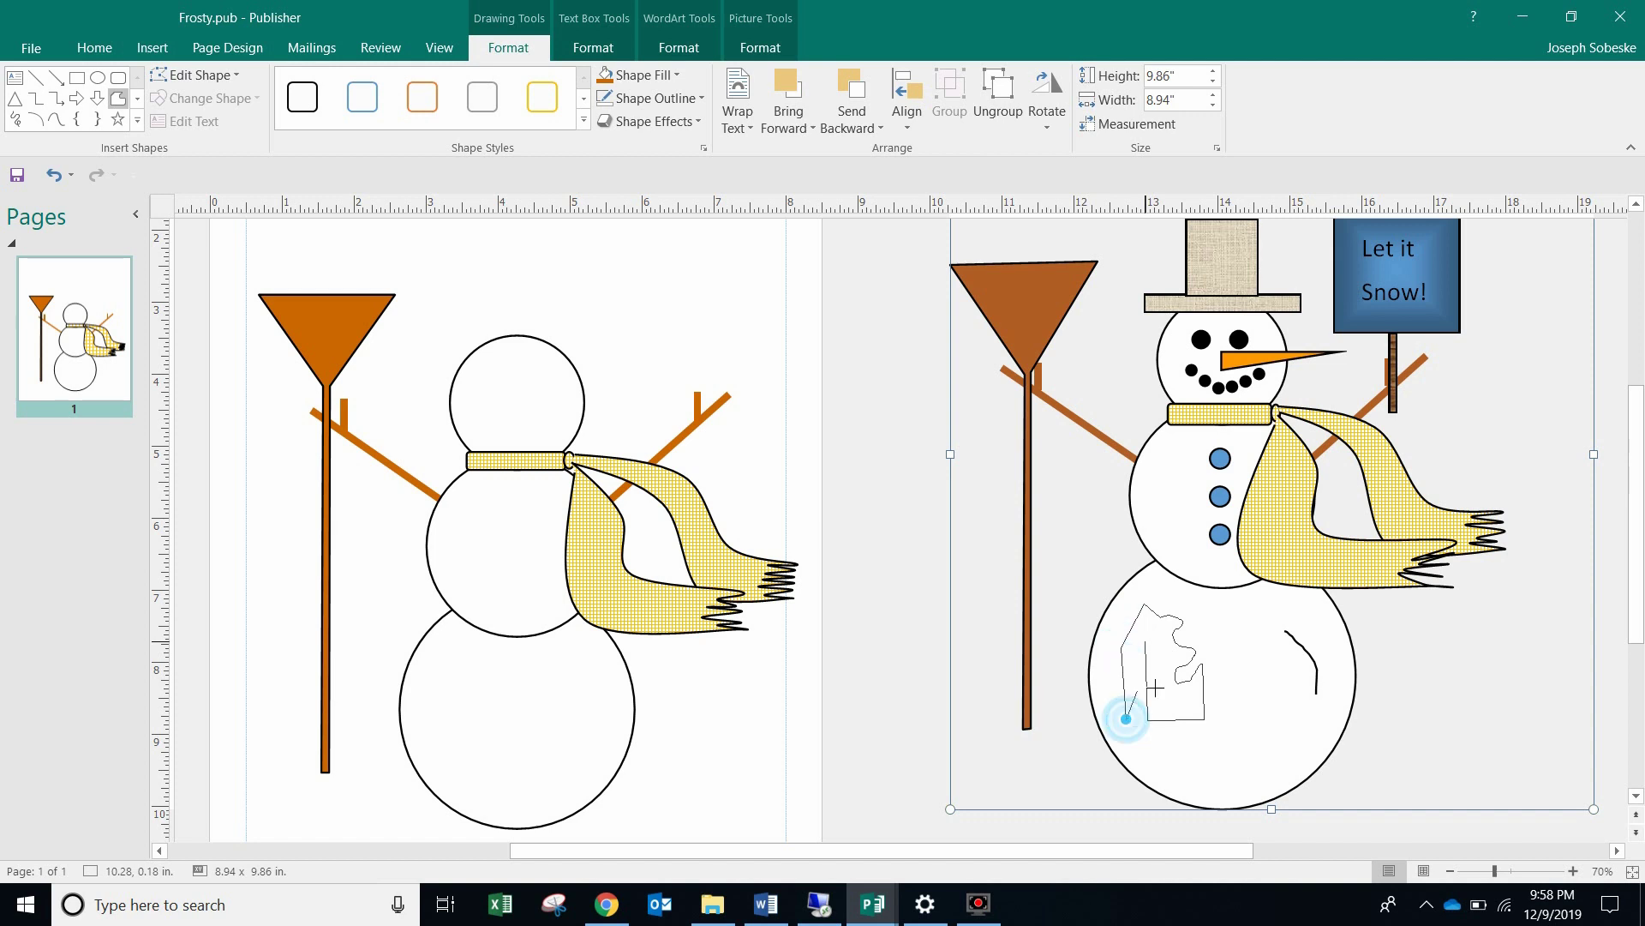
click(1142, 648)
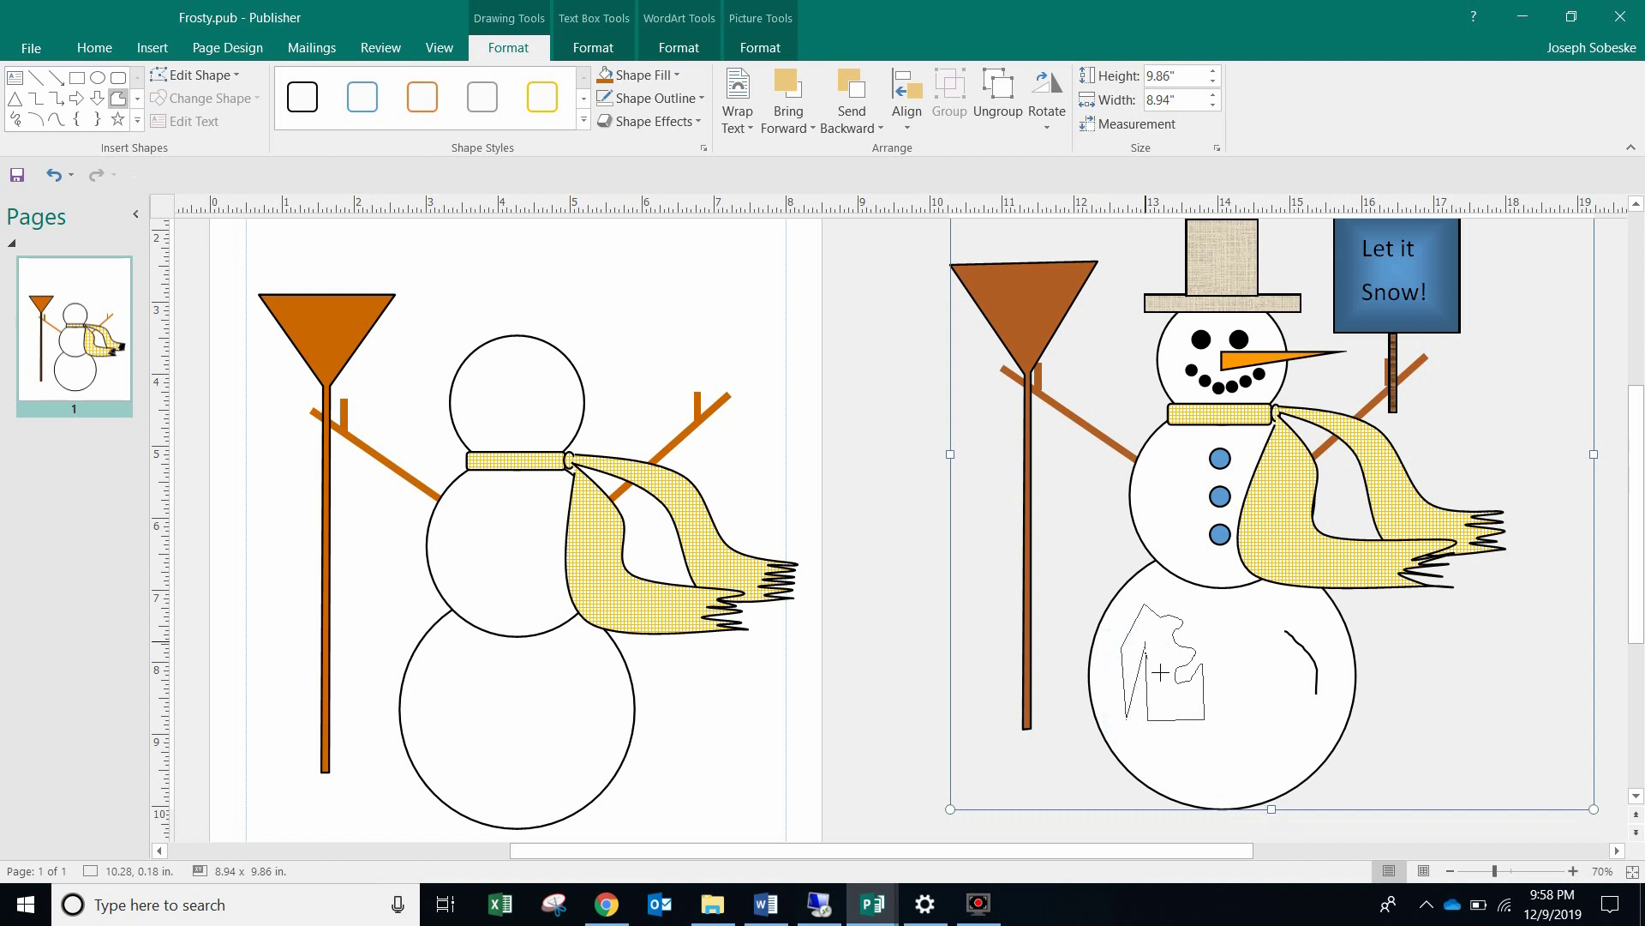
double_click(1145, 647)
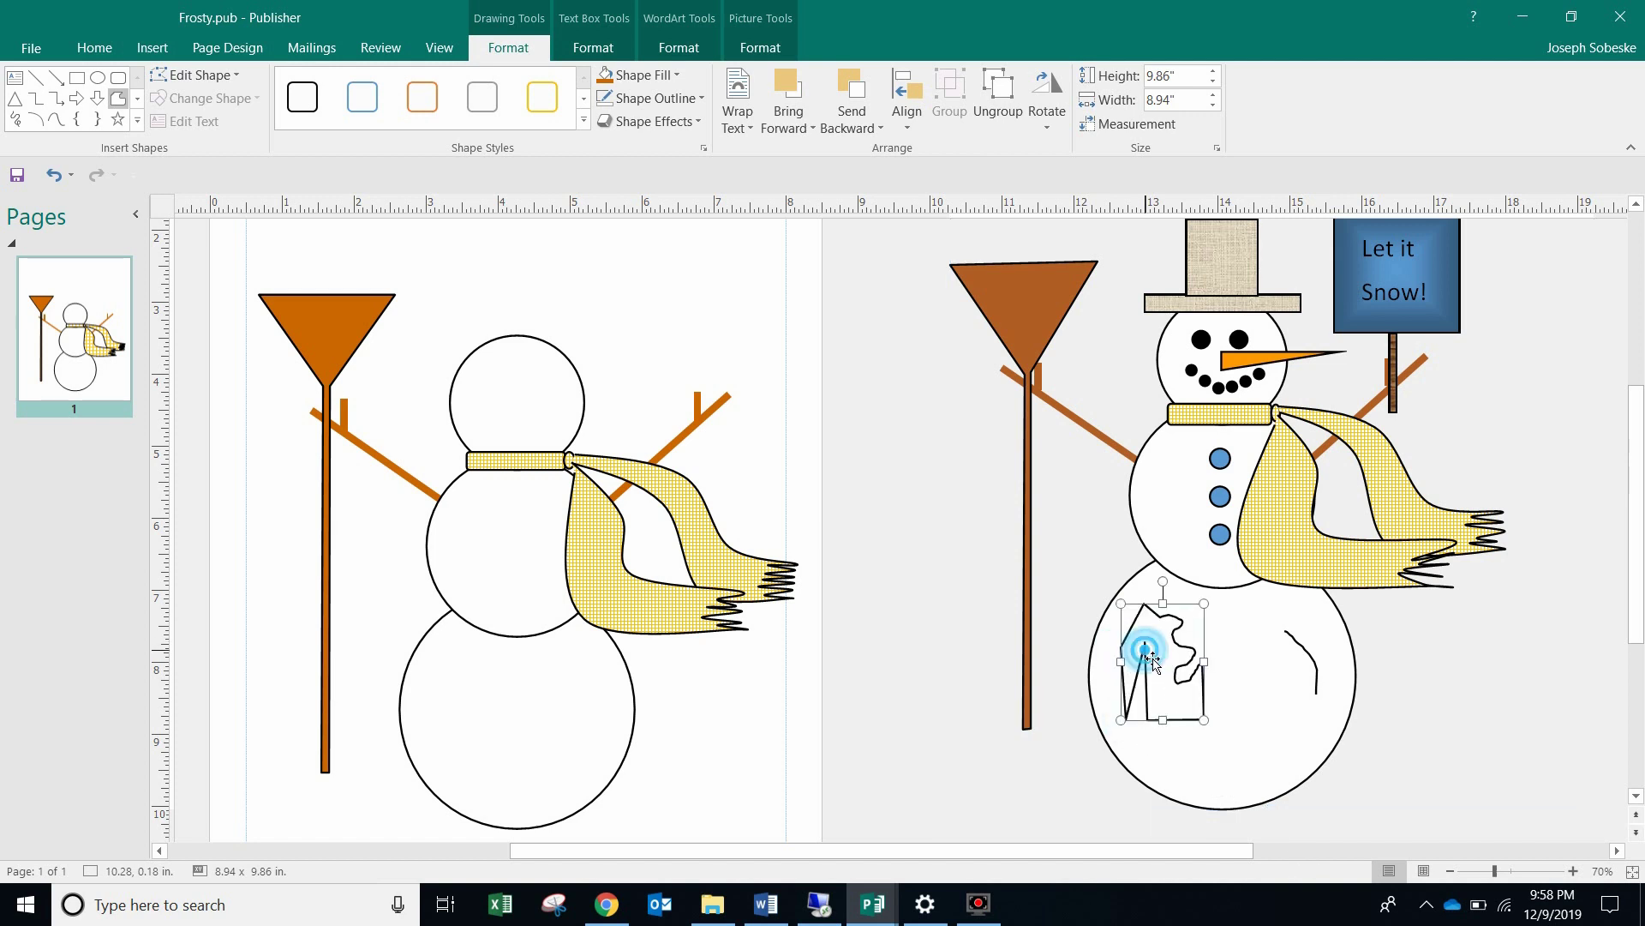
Step: Delete the trial freeform and the short scribble from the sample snowman's lowest ball
click(1247, 790)
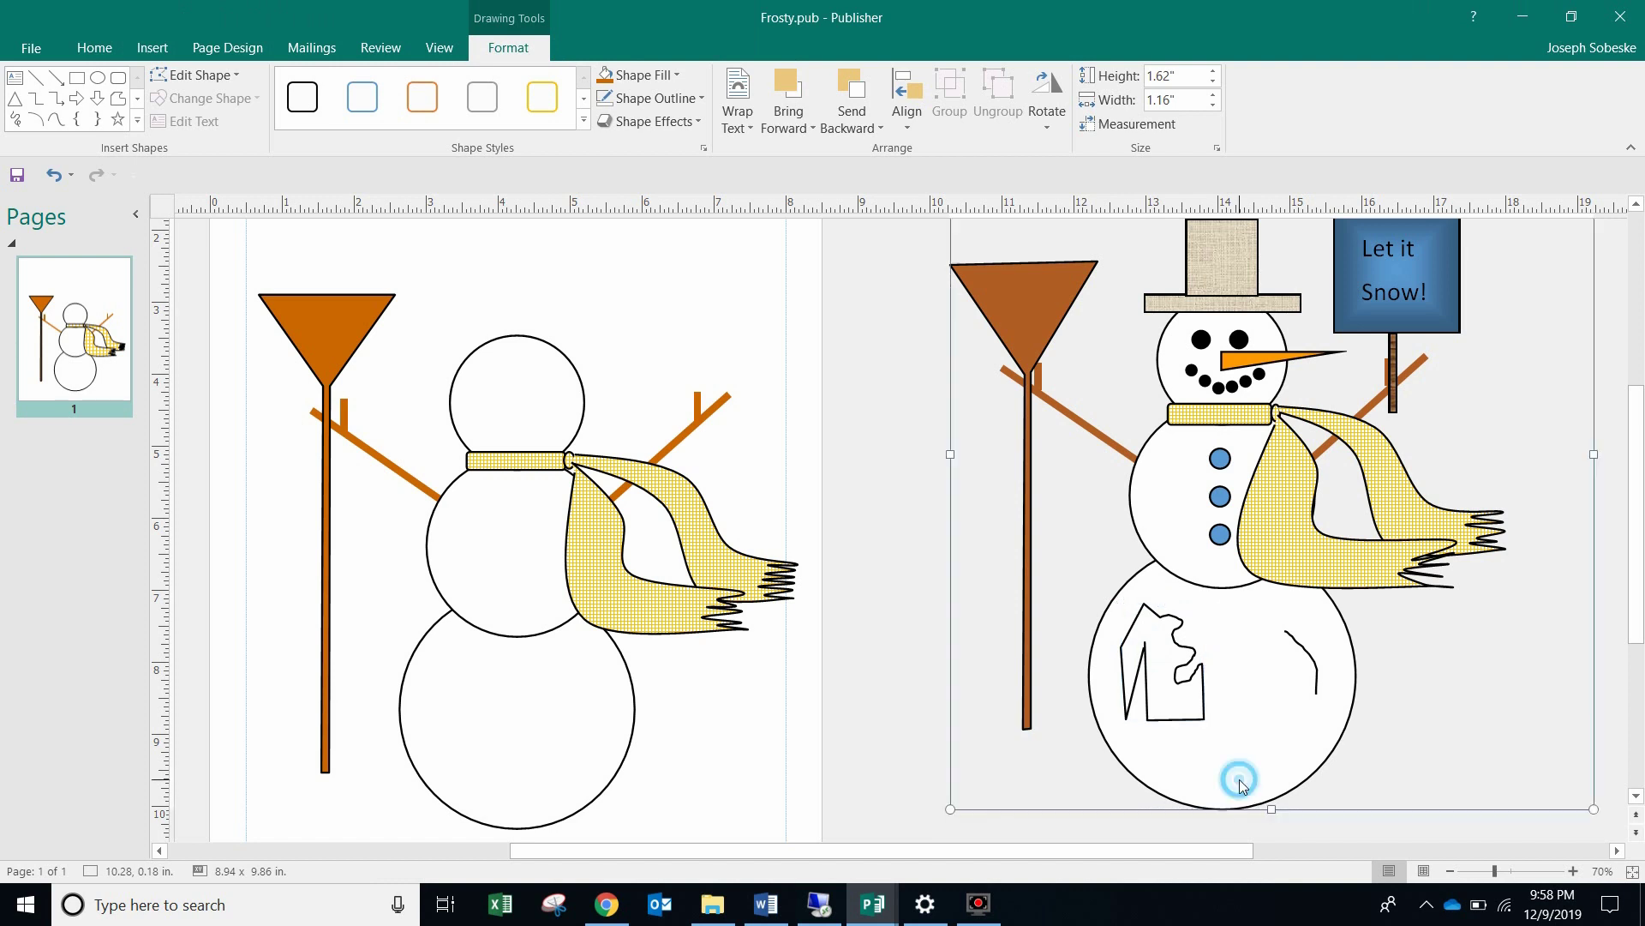
click(1190, 718)
key(Delete)
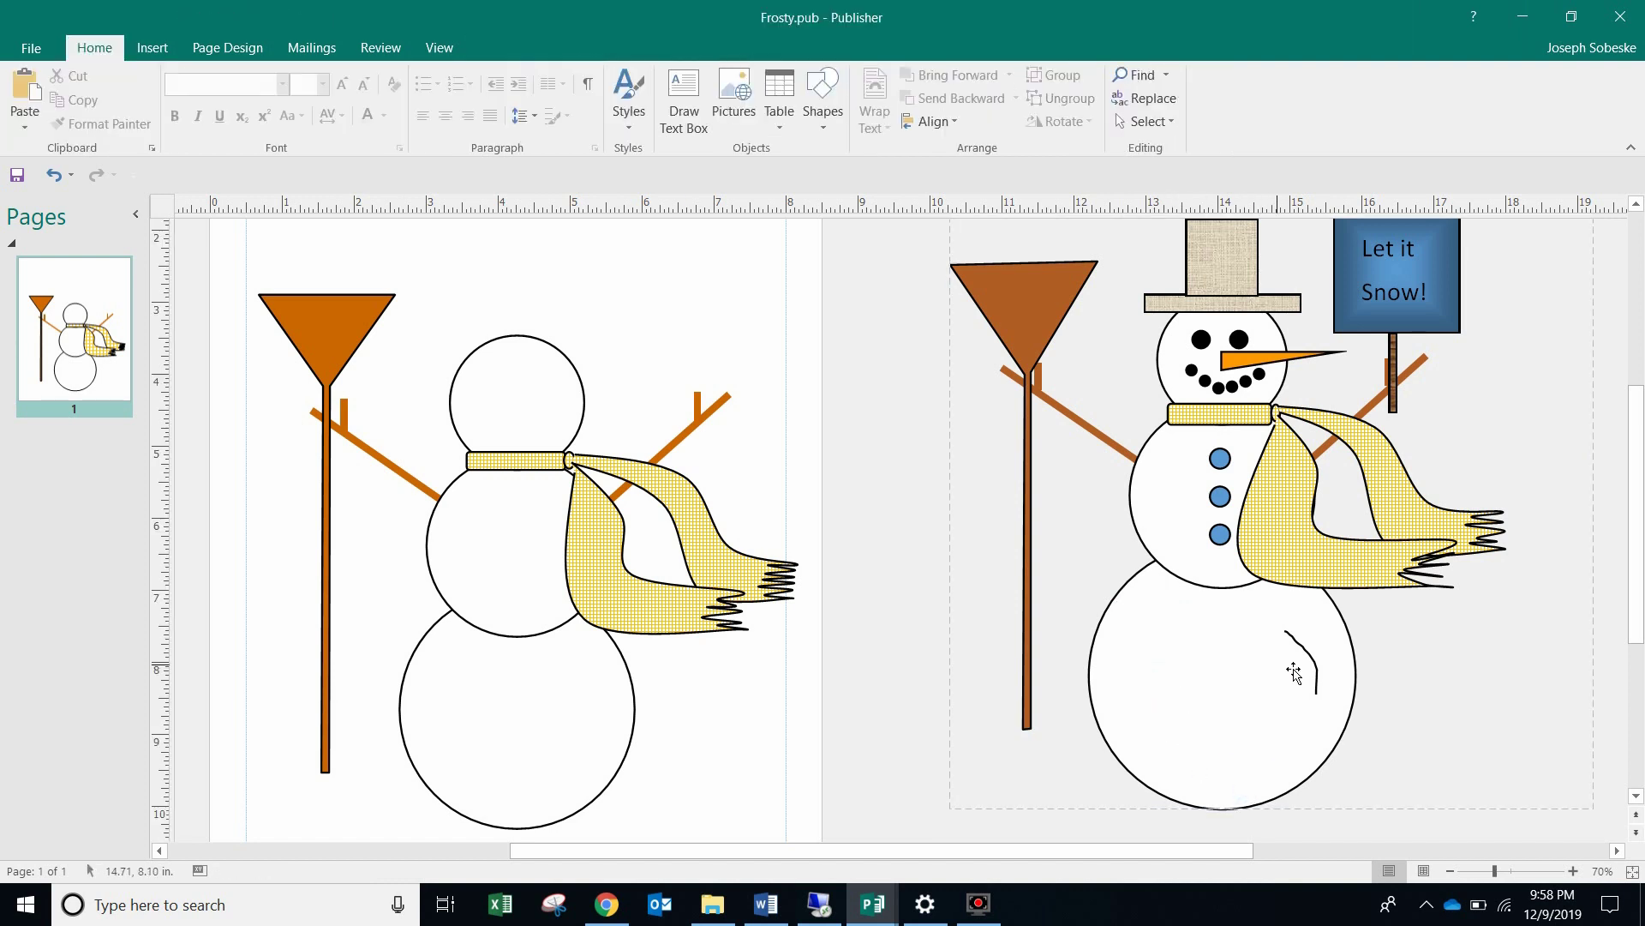
click(1299, 665)
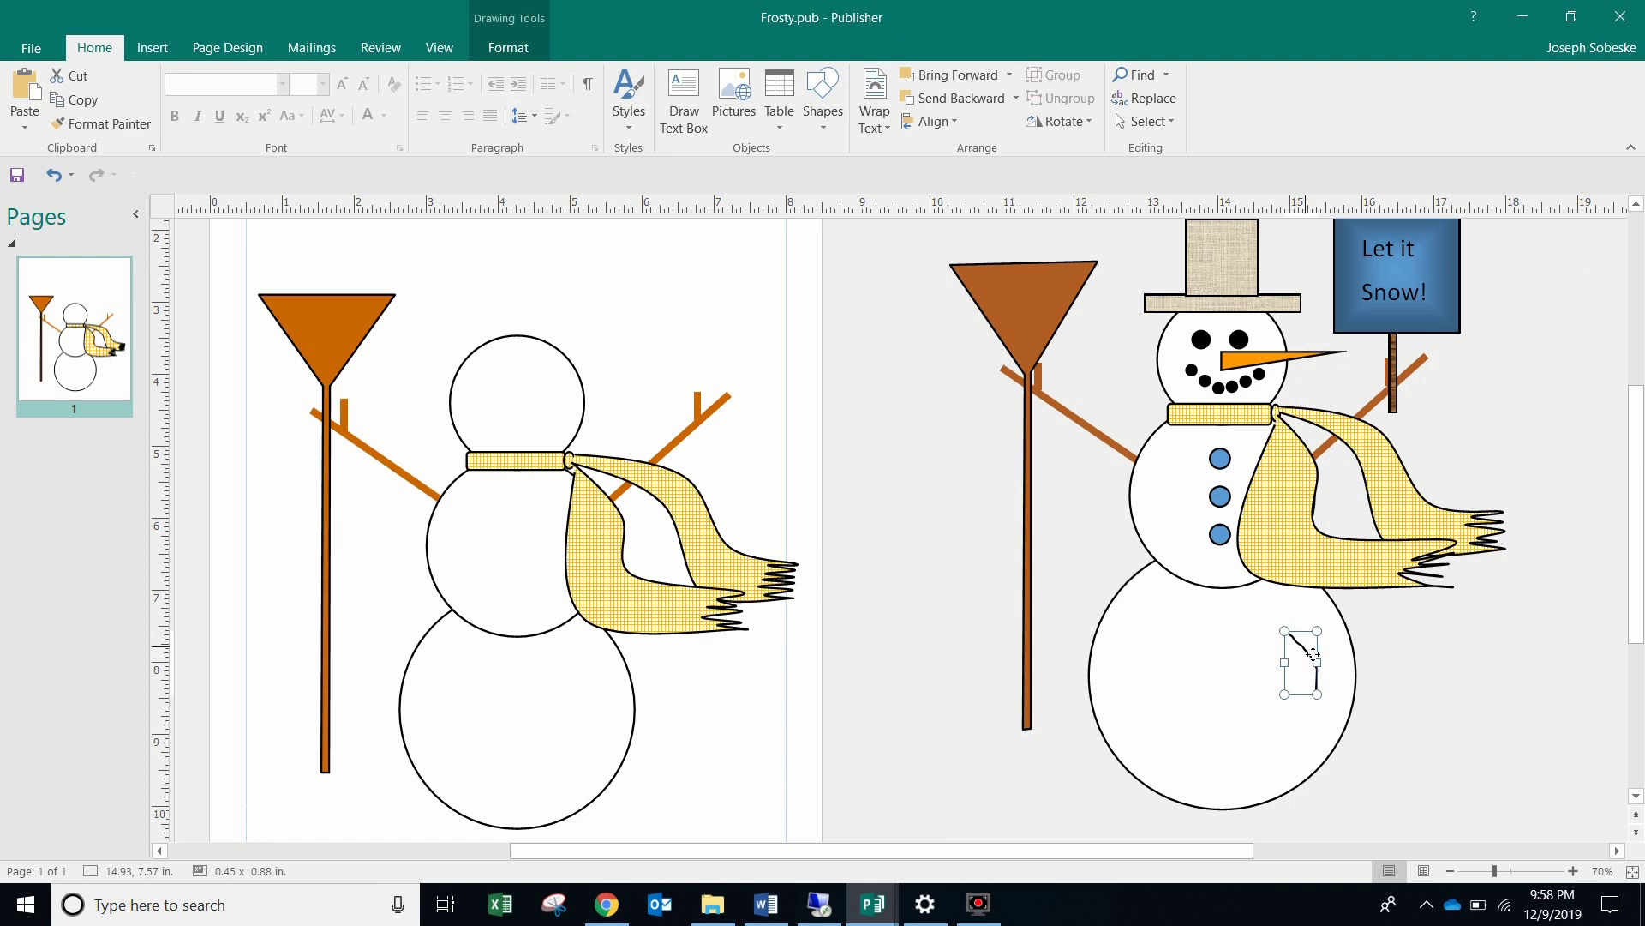
key(Delete)
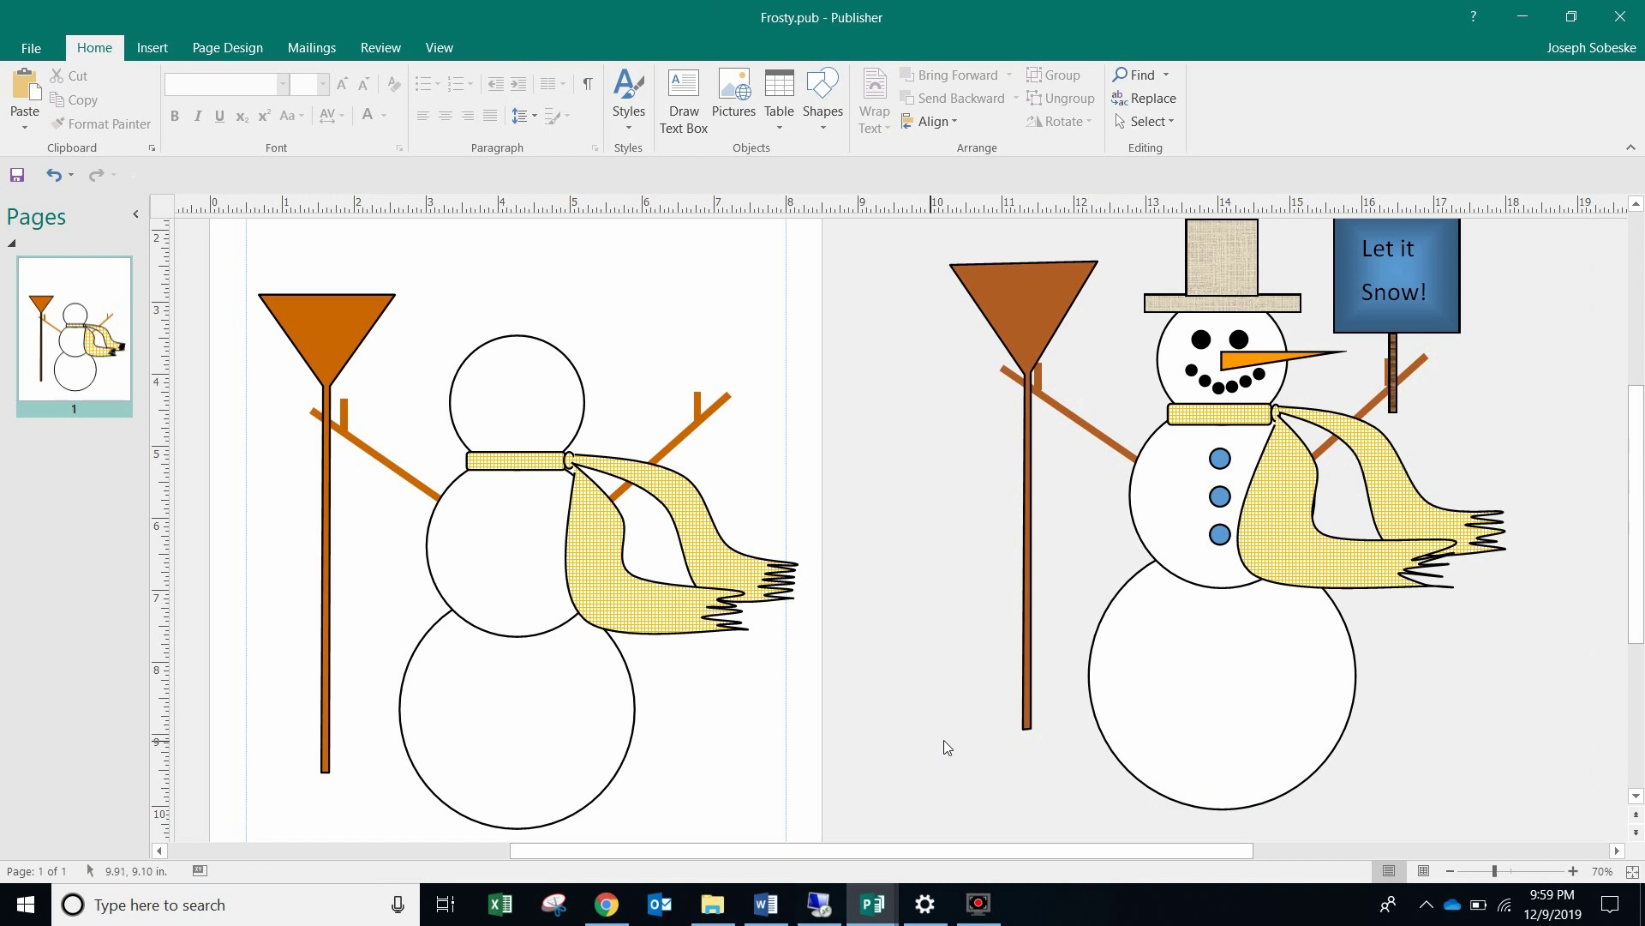
Step: Draw a blue circular button about 0.26 inches across in the upper centre of the new snowman's middle ball
scroll(1211, 480, up, 3)
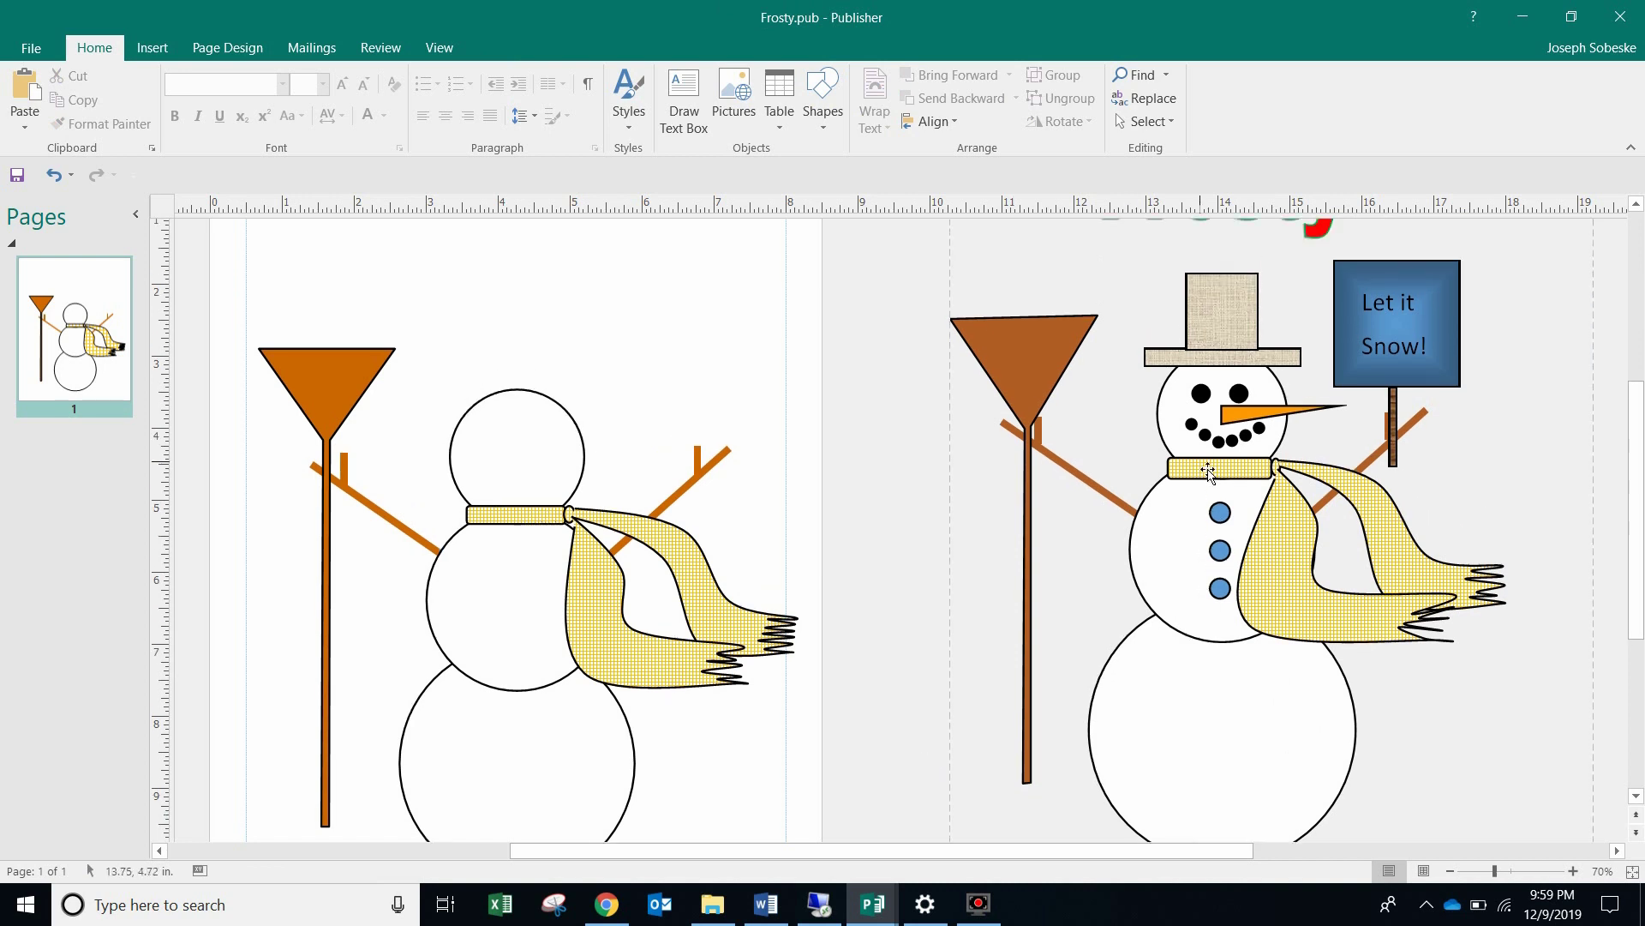
scroll(1212, 471, down, 1)
scroll(1212, 471, up, 1)
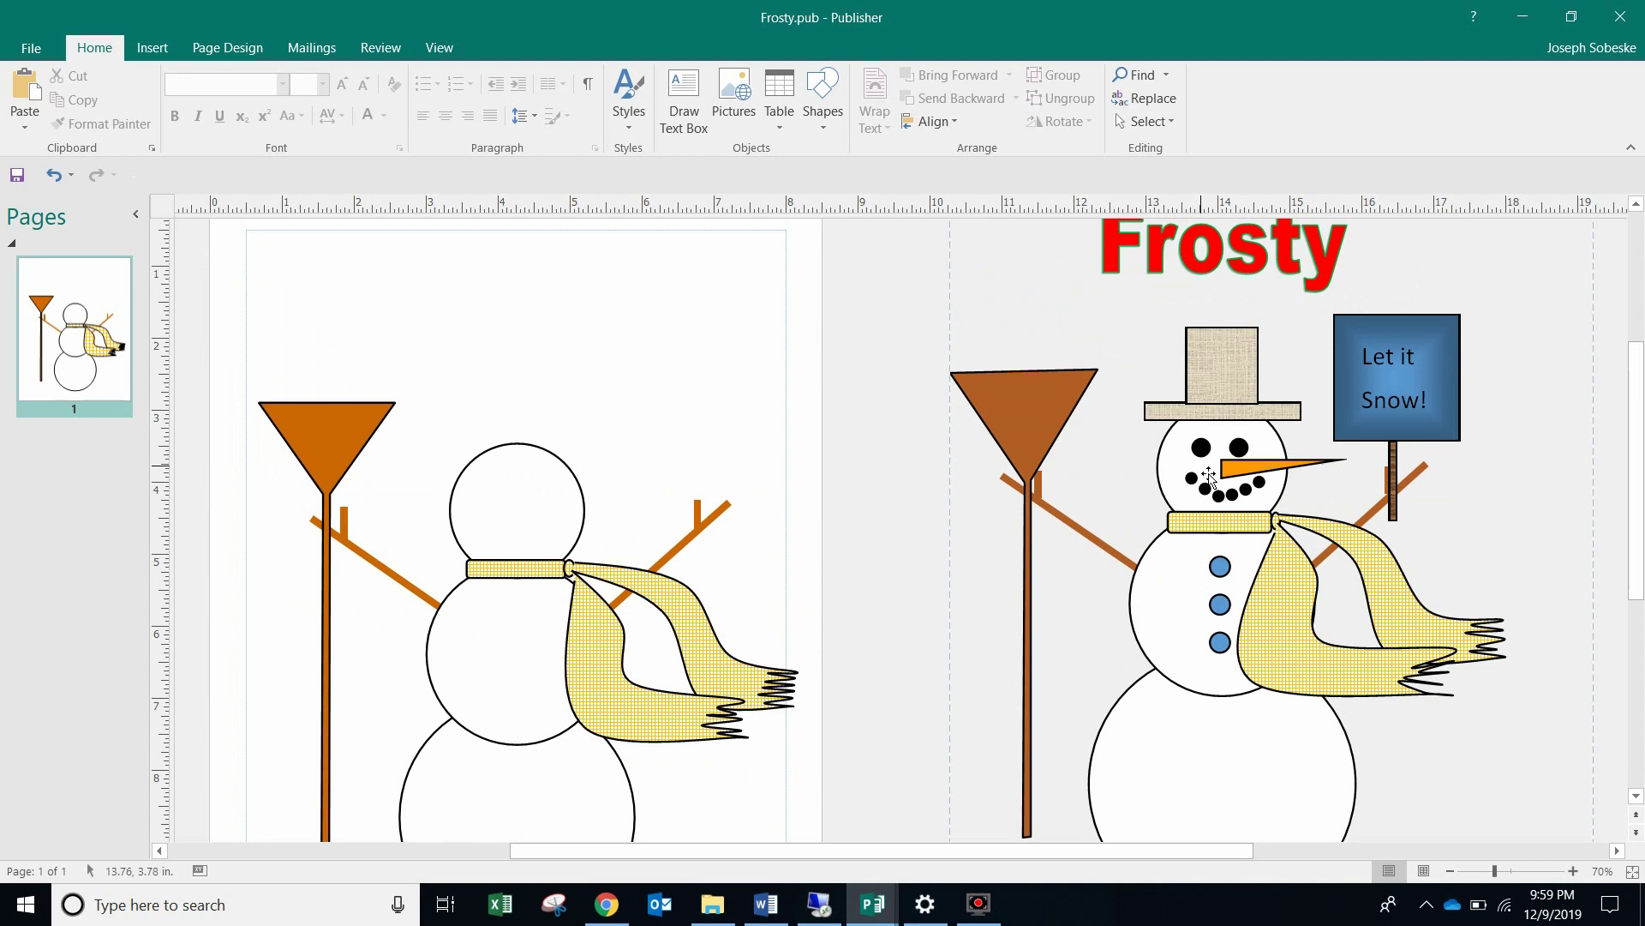
scroll(1124, 454, down, 2)
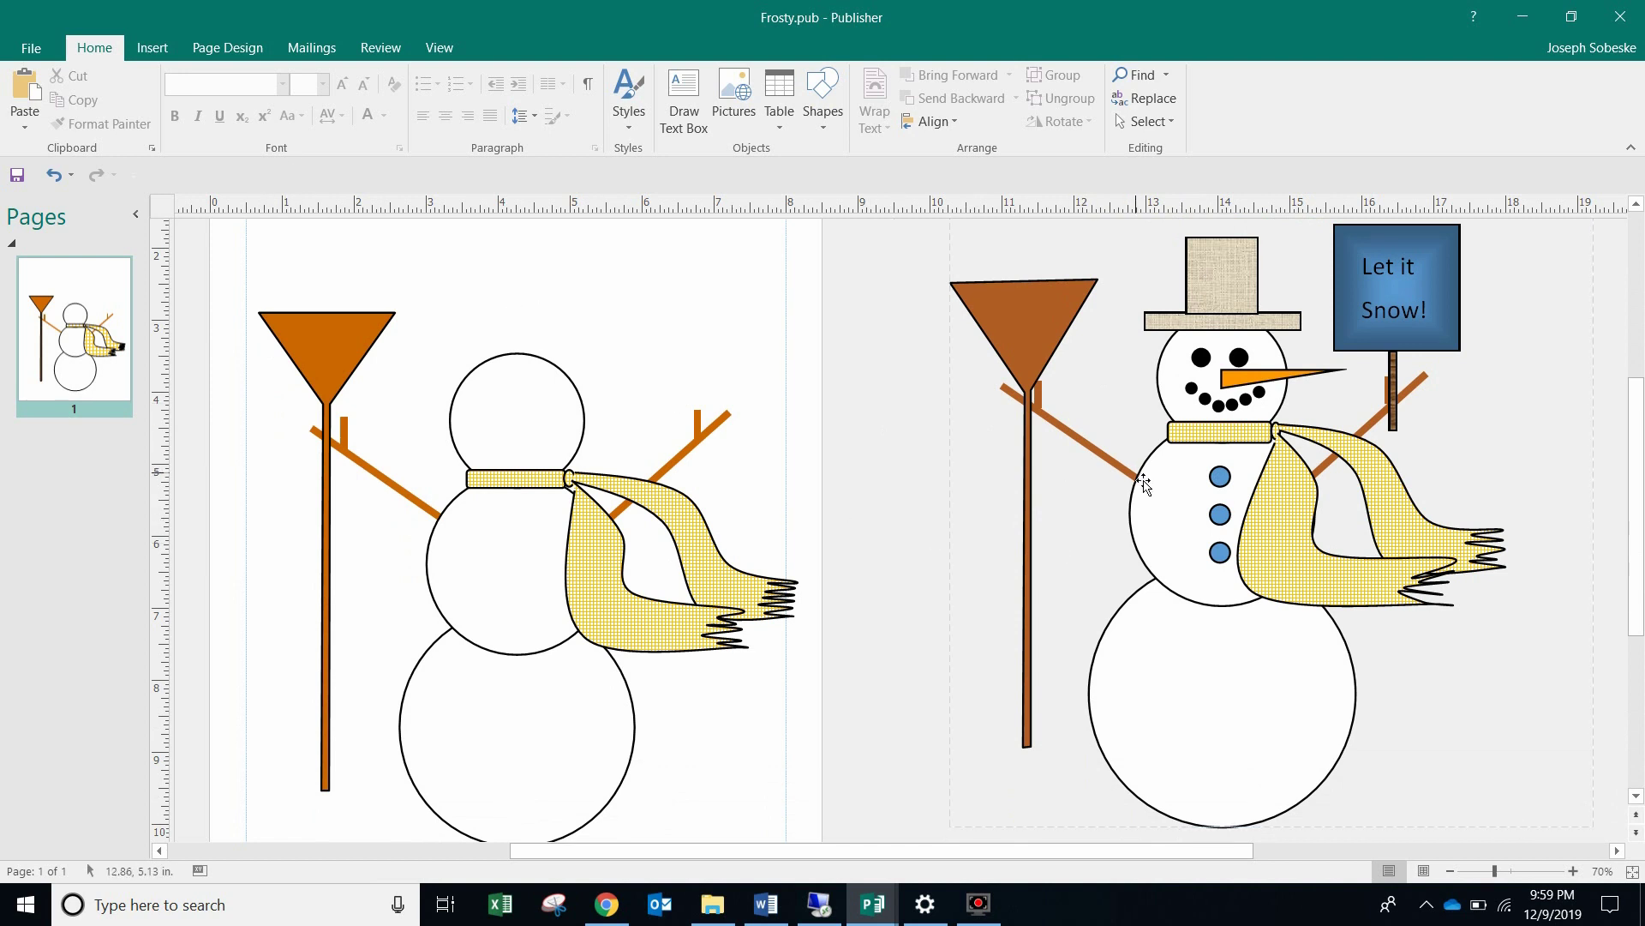
click(813, 131)
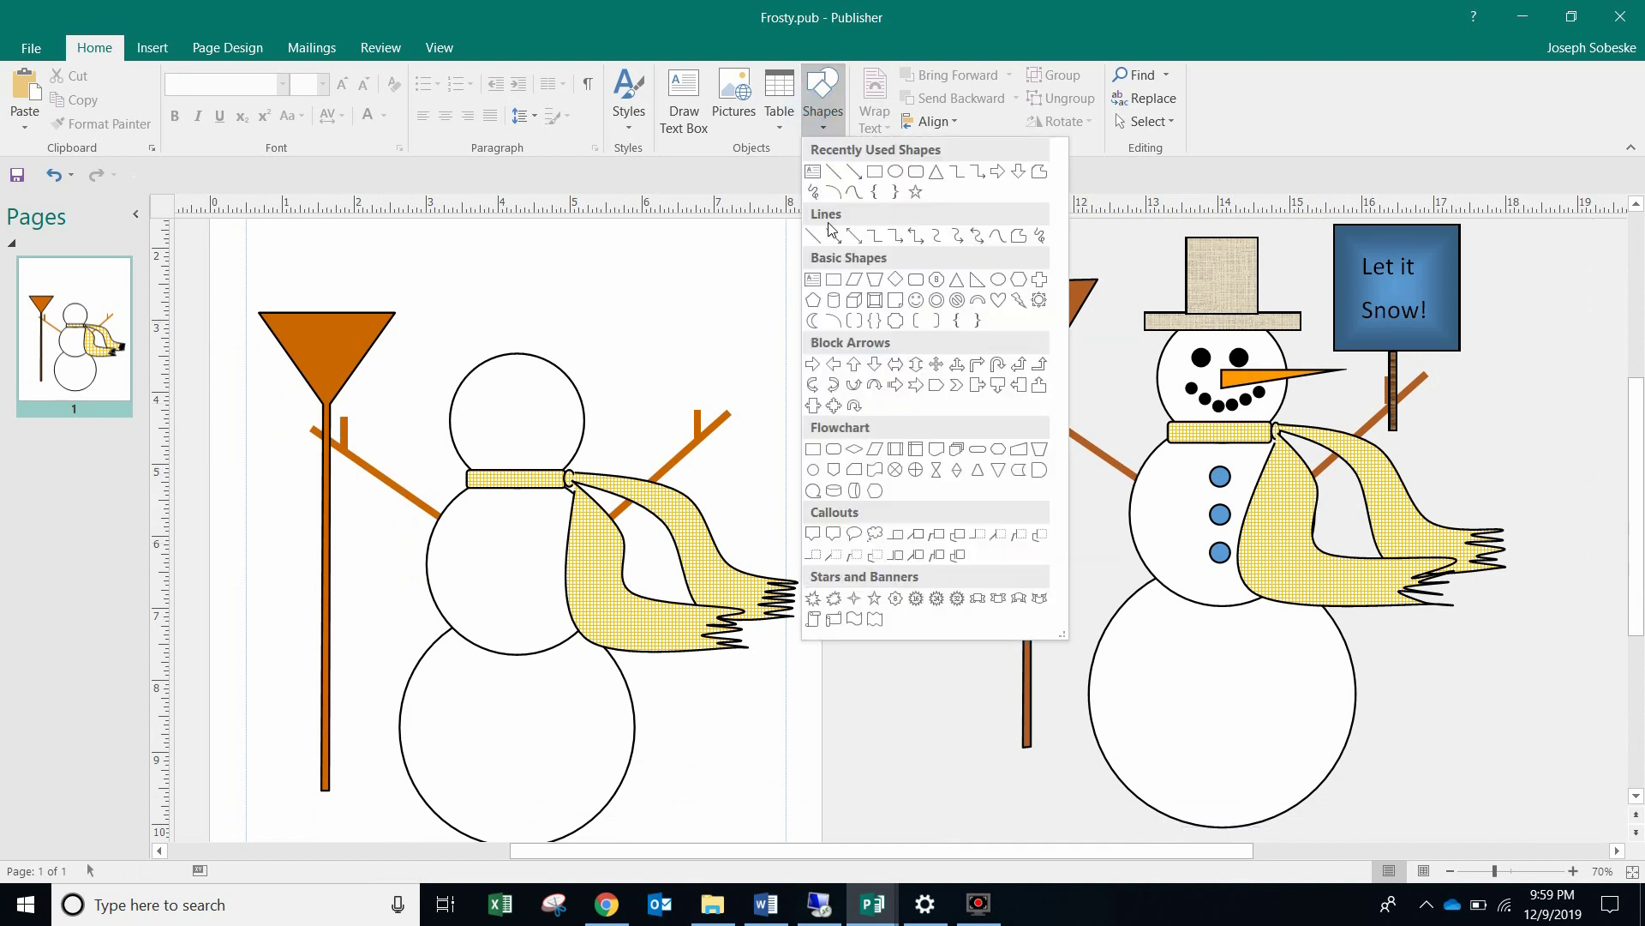
click(904, 177)
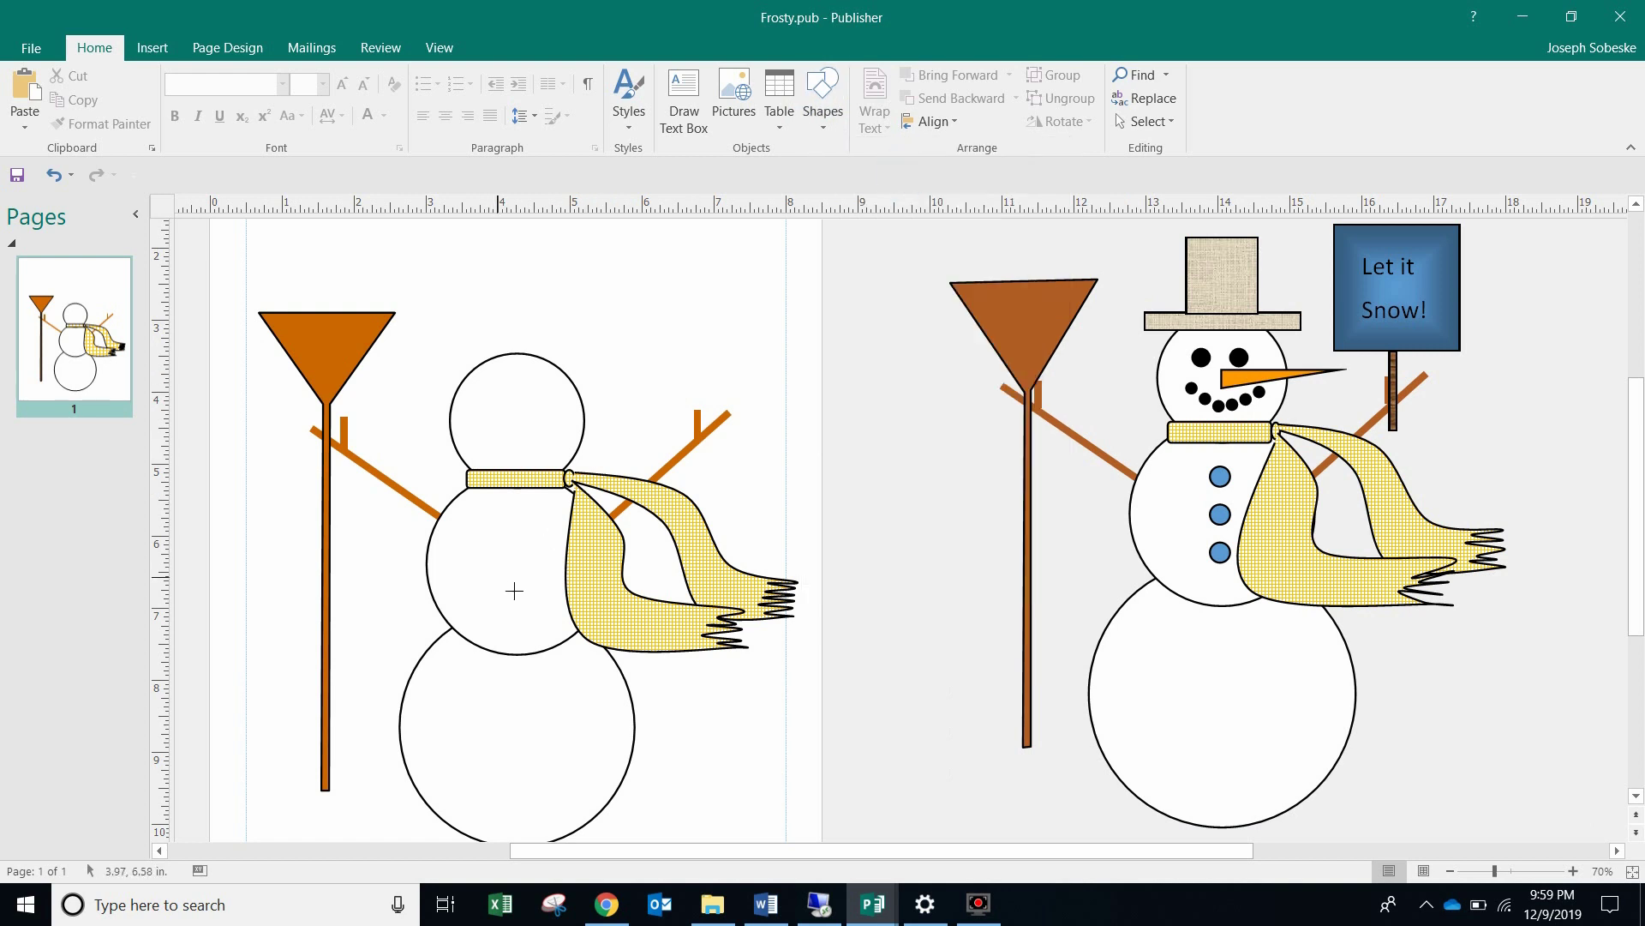
mouse_move(519, 535)
mouse_down()
mouse_move(539, 599)
mouse_move(522, 552)
mouse_up()
drag(523, 555, 524, 554)
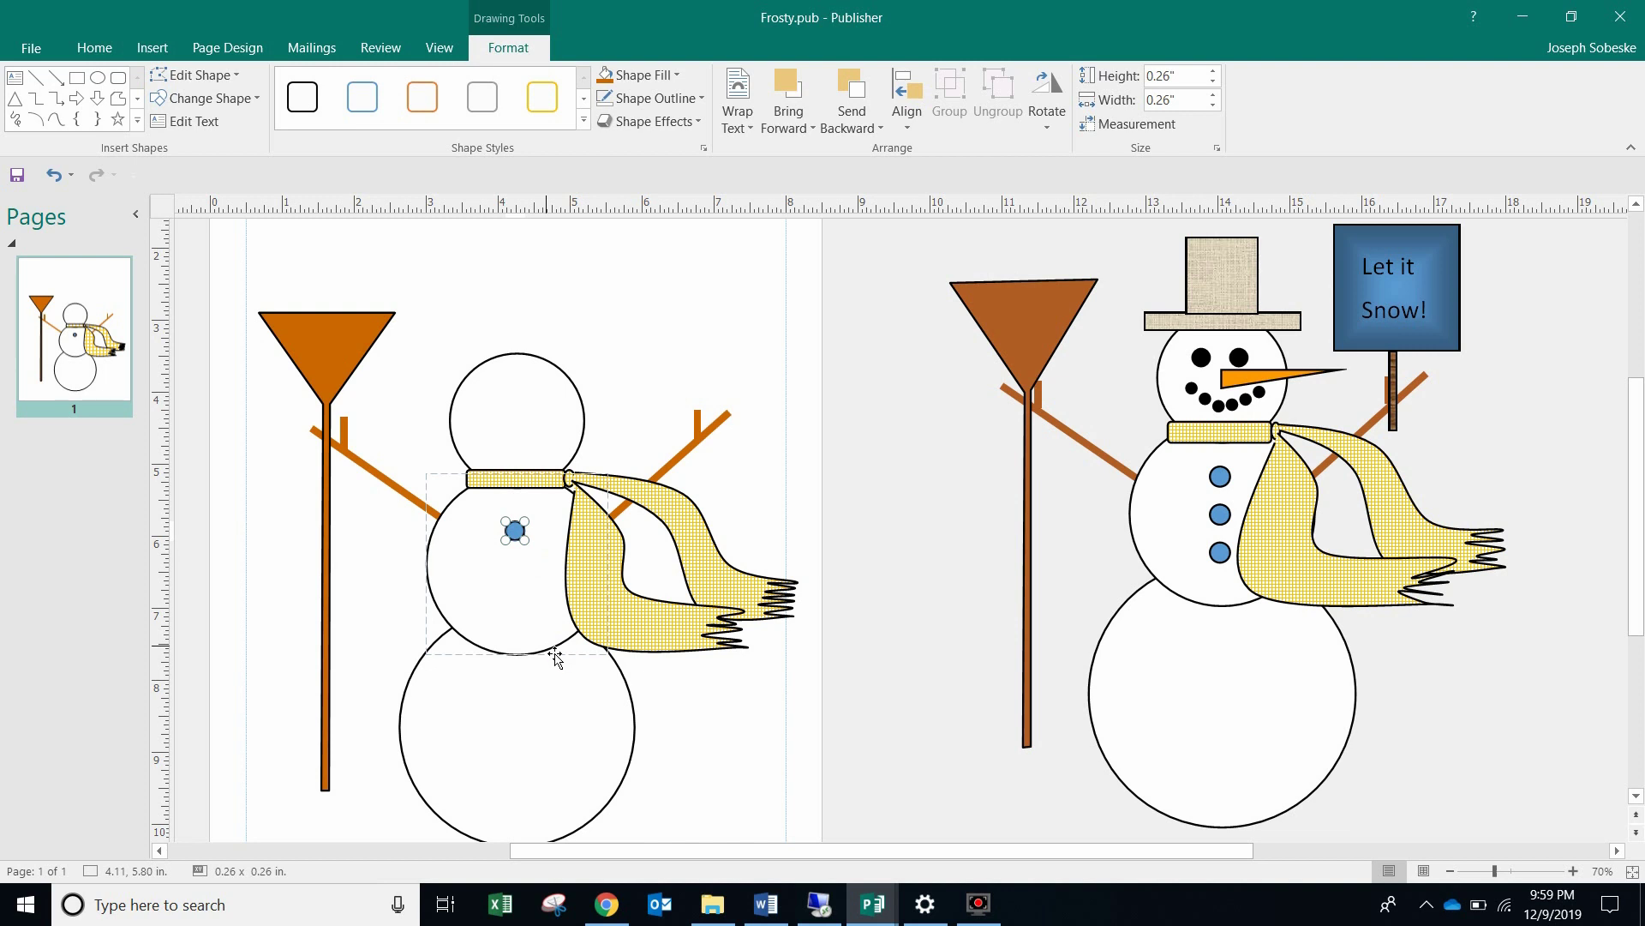
Step: Duplicate the blue button twice, arrange the three in a vertical row down the middle ball, and move the top one up slightly
key(ctrl+d)
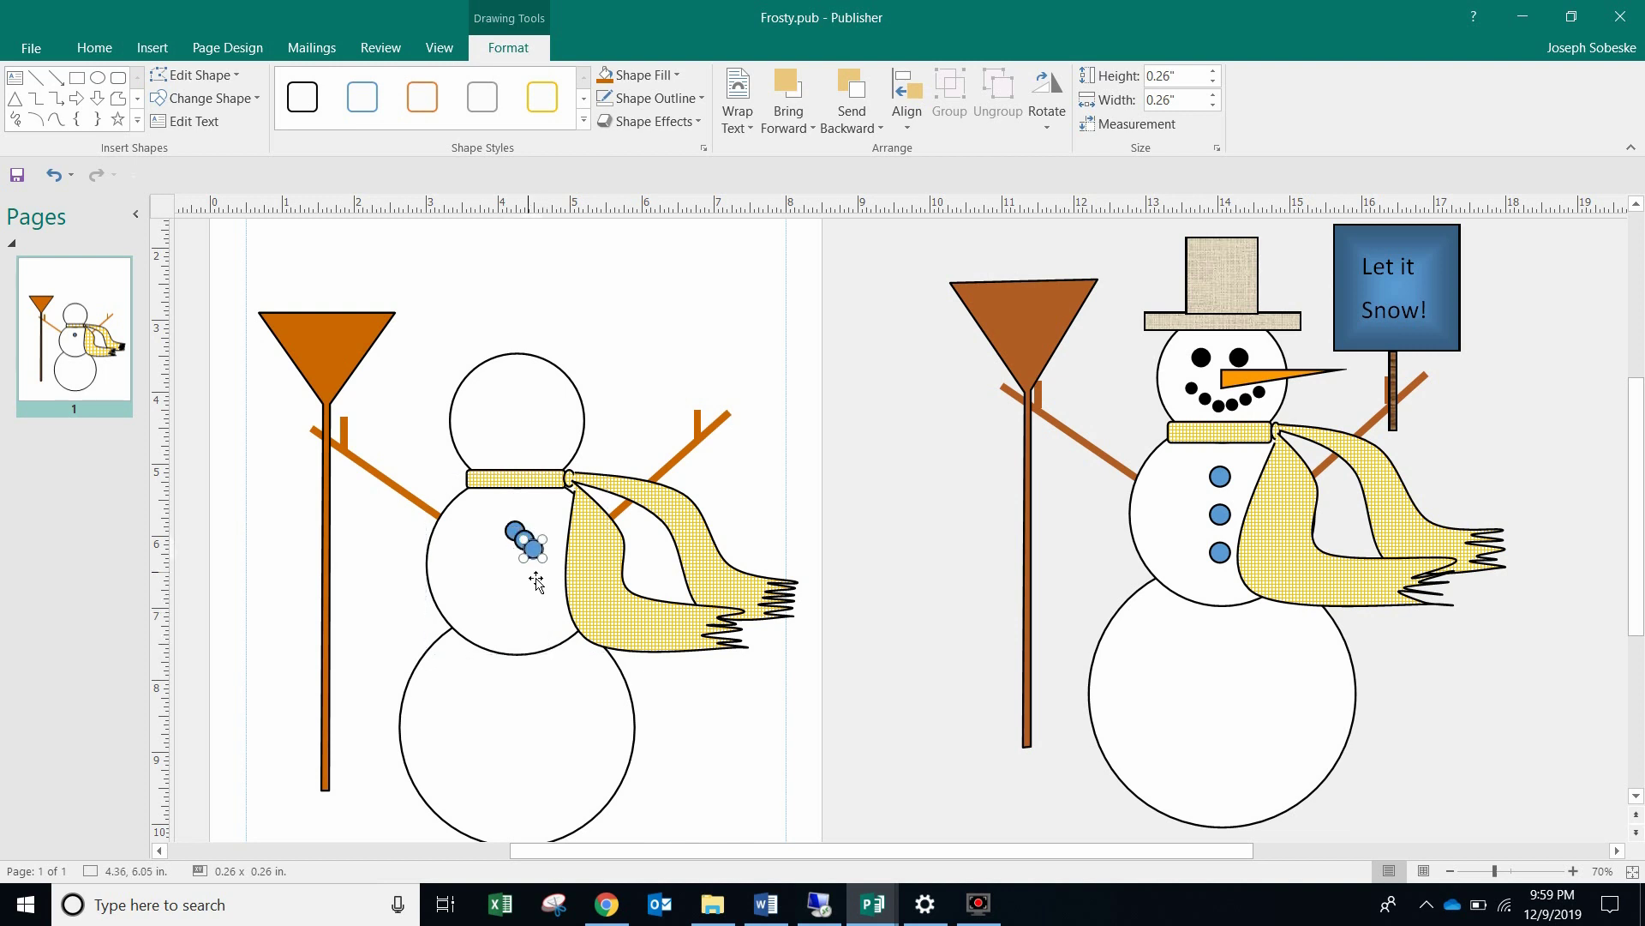
mouse_move(535, 552)
mouse_down()
mouse_move(518, 601)
mouse_move(519, 562)
mouse_up()
click(524, 547)
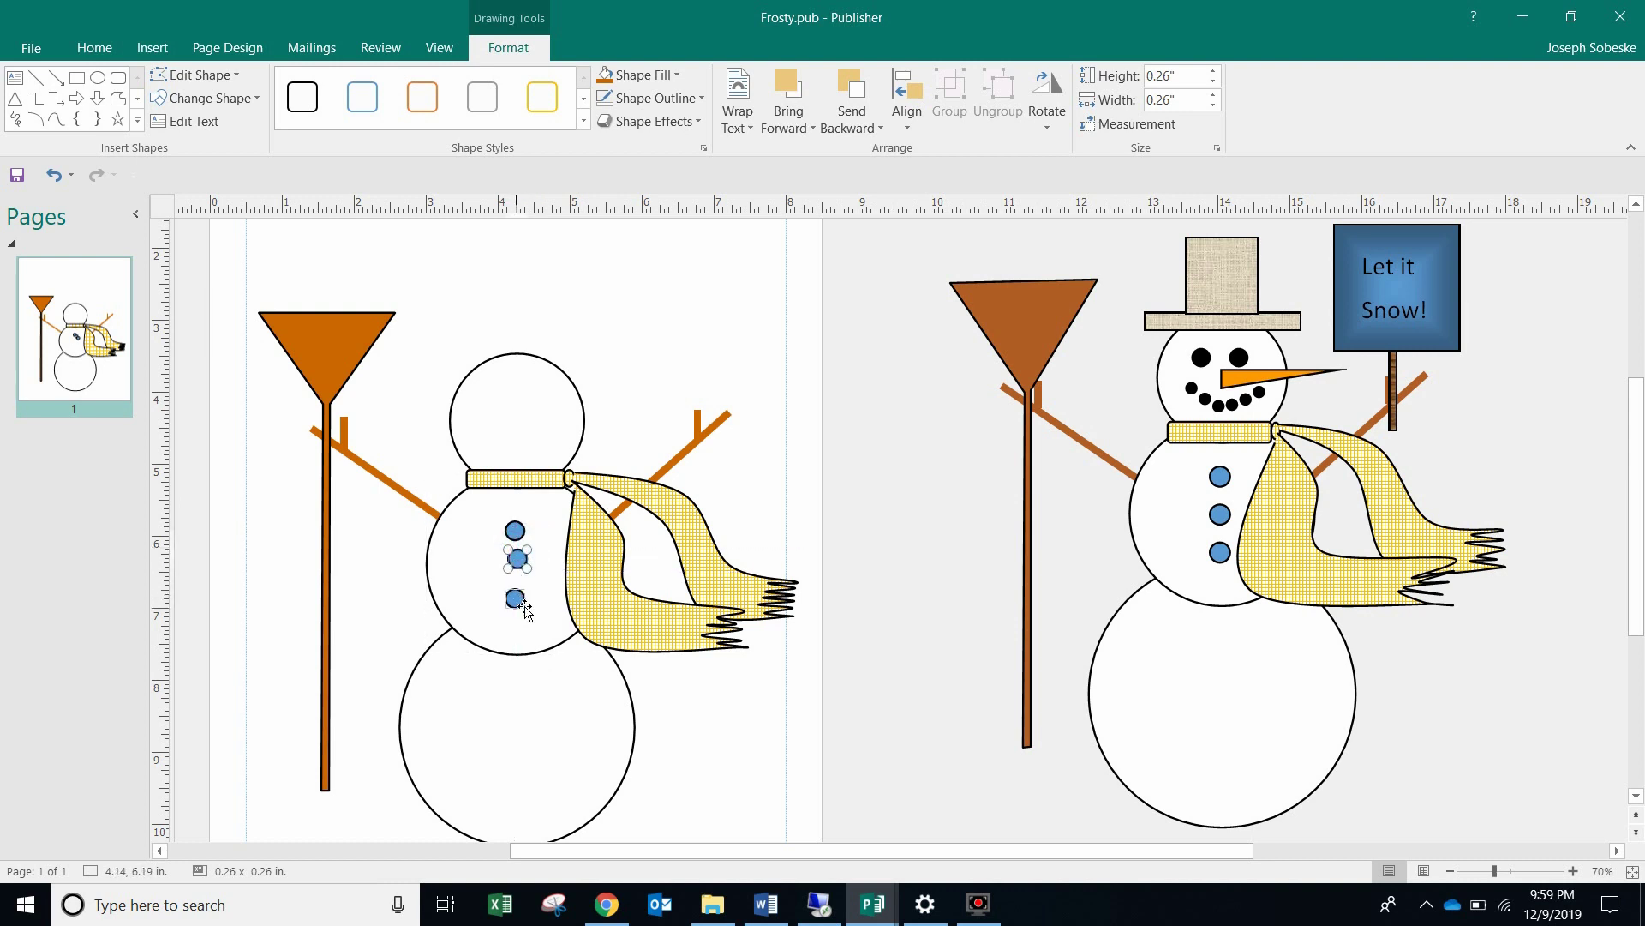
click(525, 604)
click(523, 534)
drag(525, 537, 525, 533)
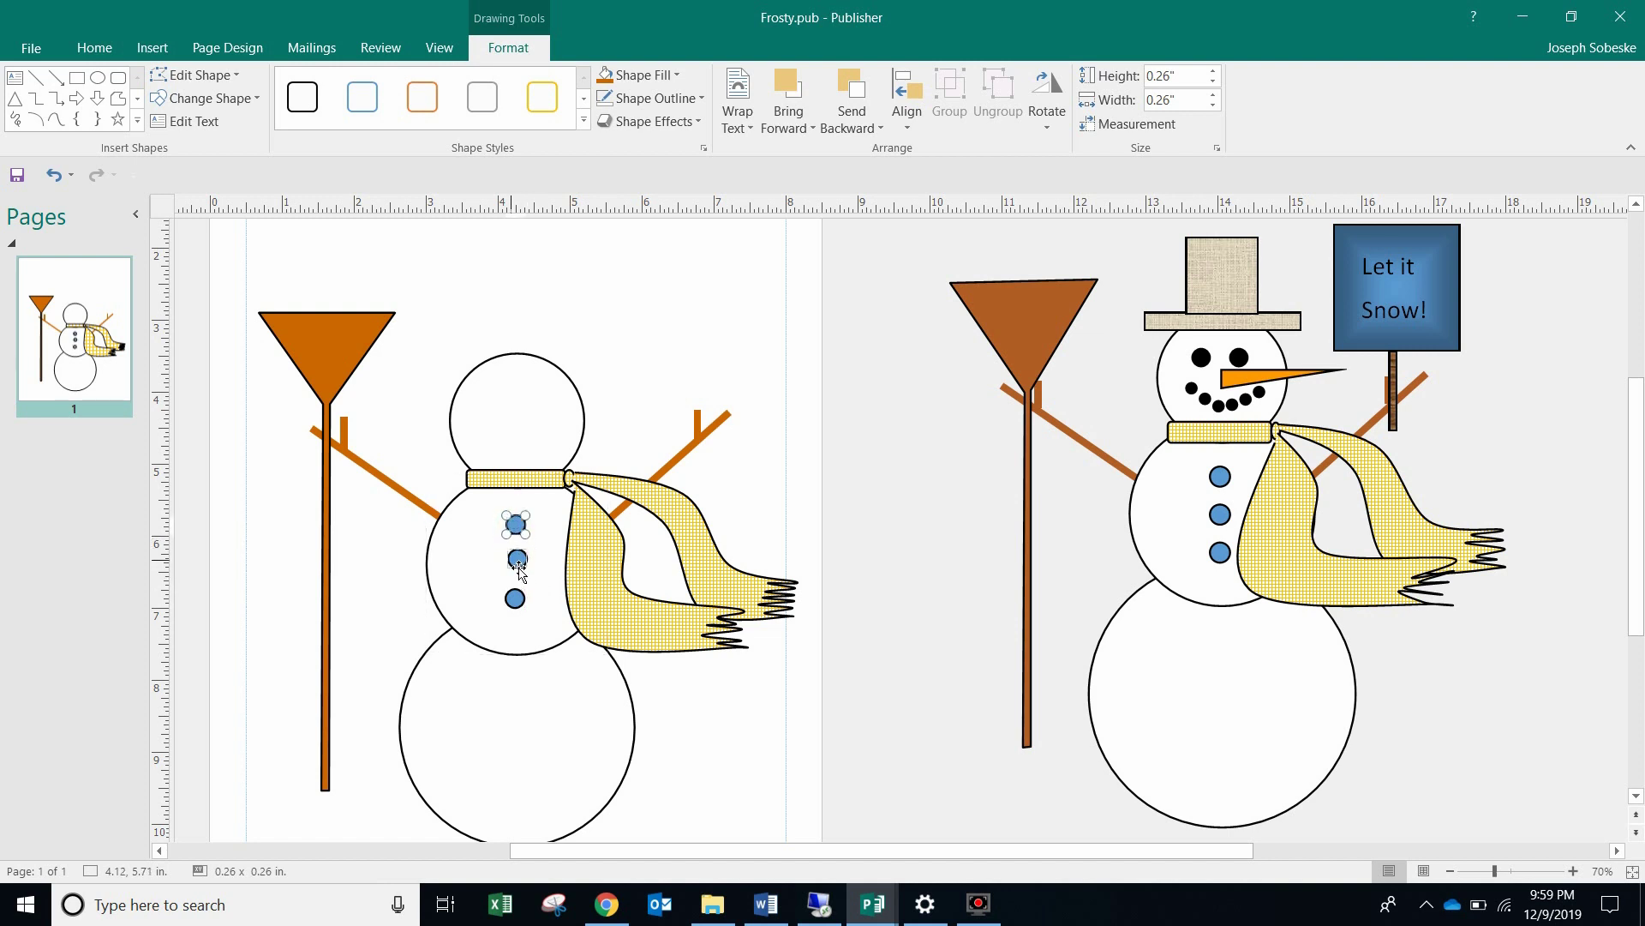
Step: Align the centres of the three blue buttons on the middle ball and distribute them evenly in the vertical direction
shift+click(516, 558)
shift+click(517, 602)
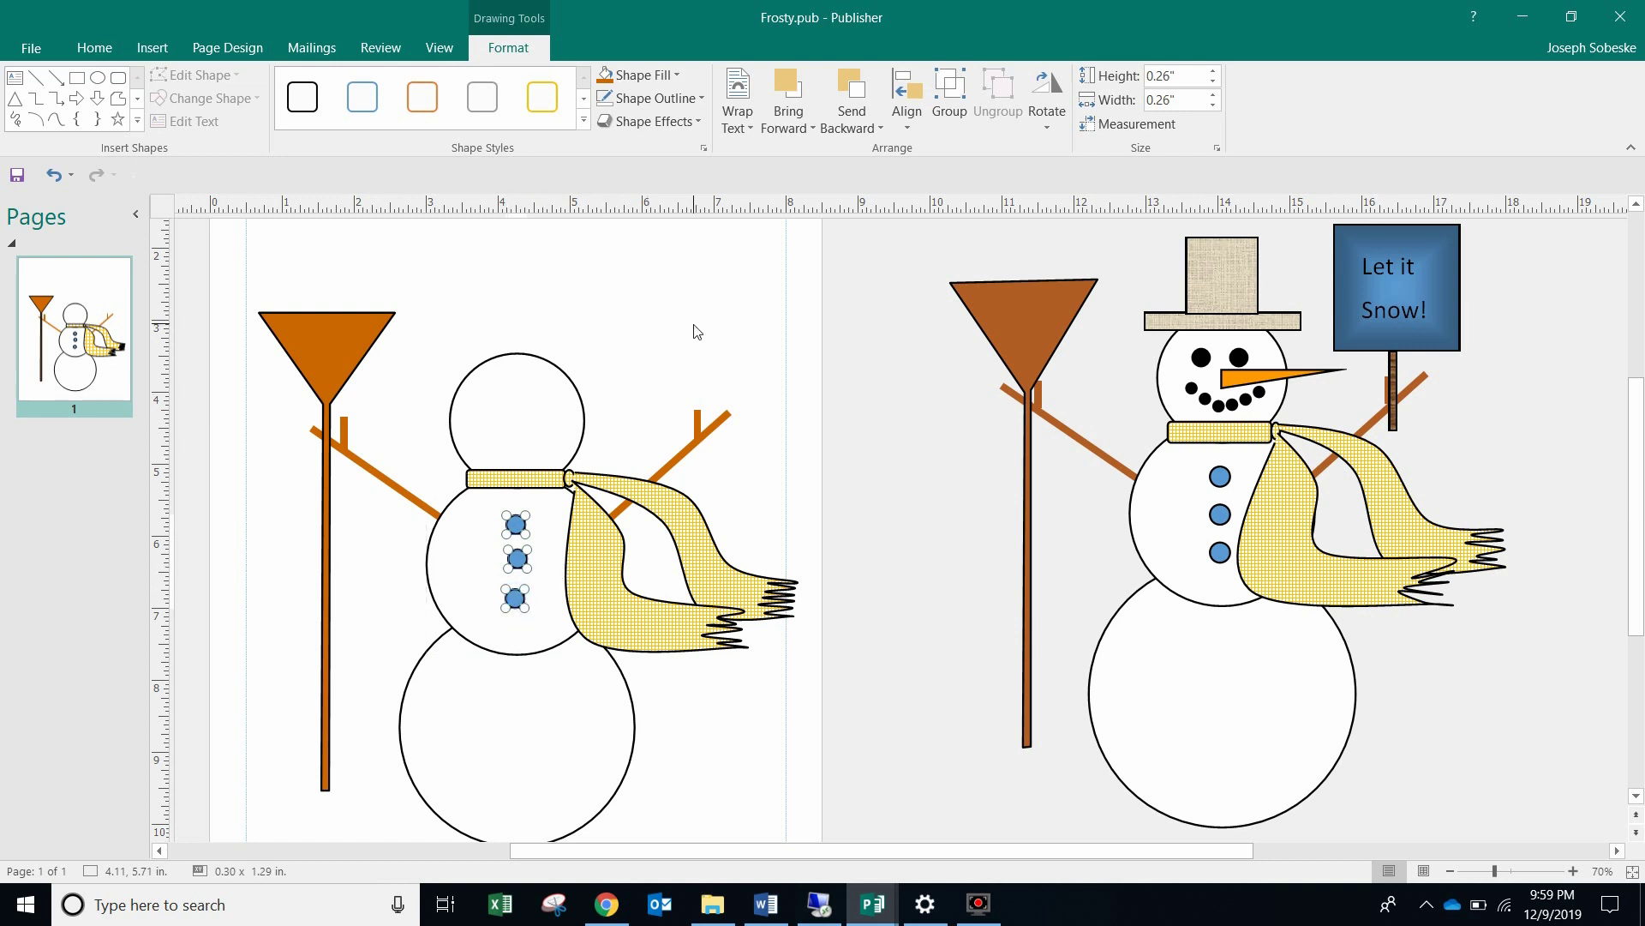
click(923, 114)
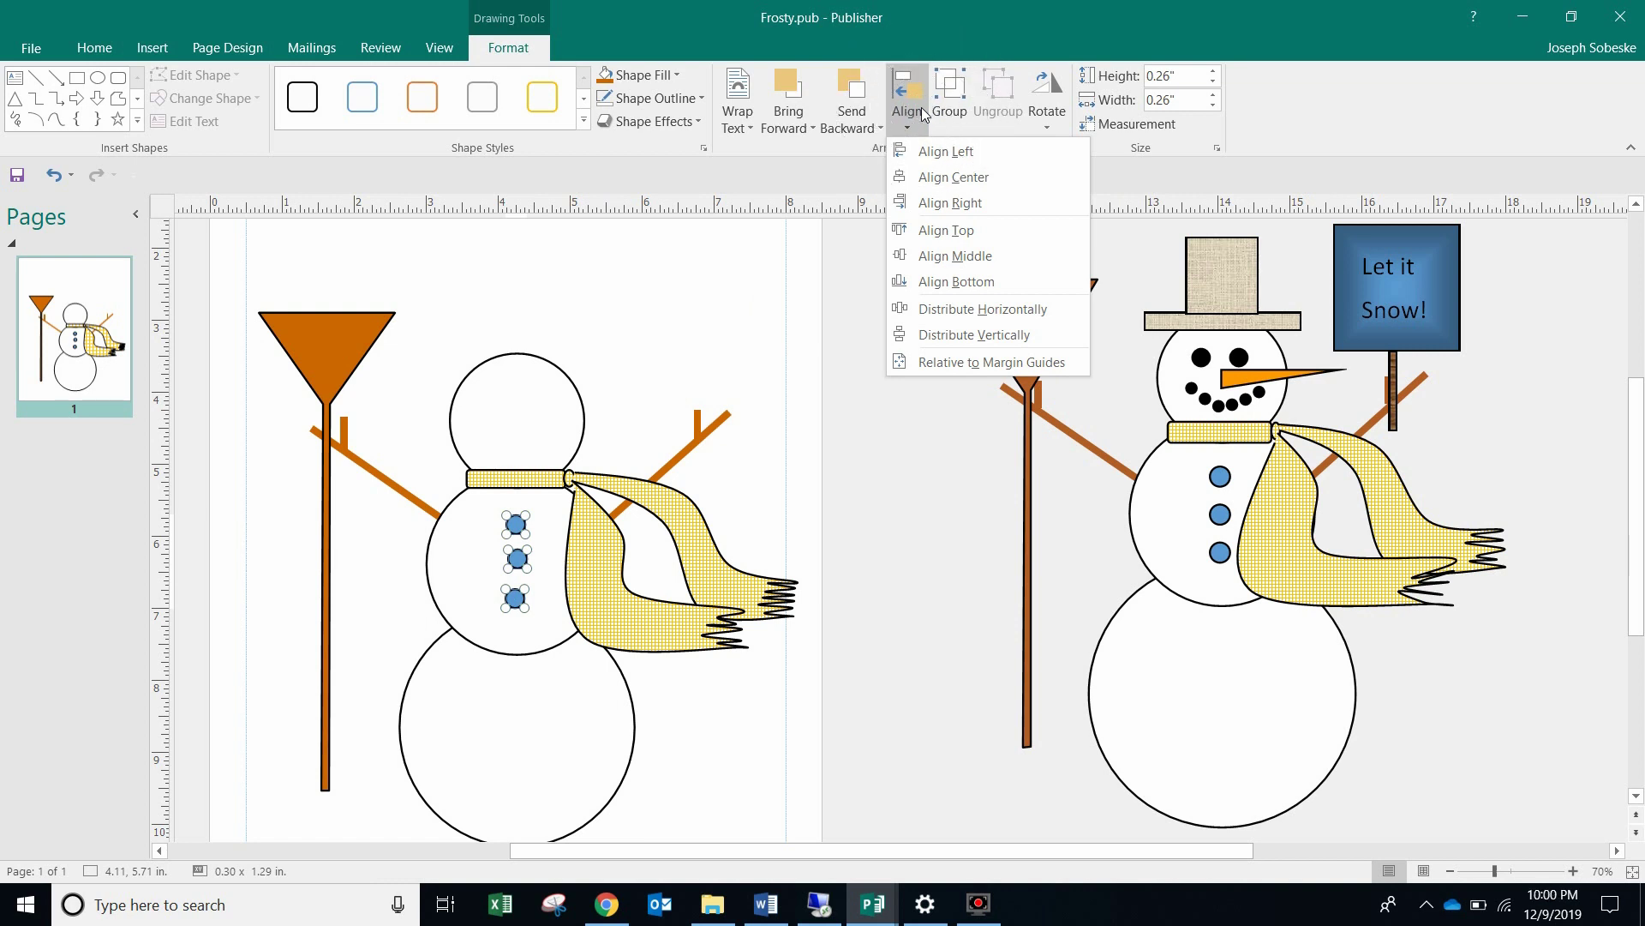
click(937, 177)
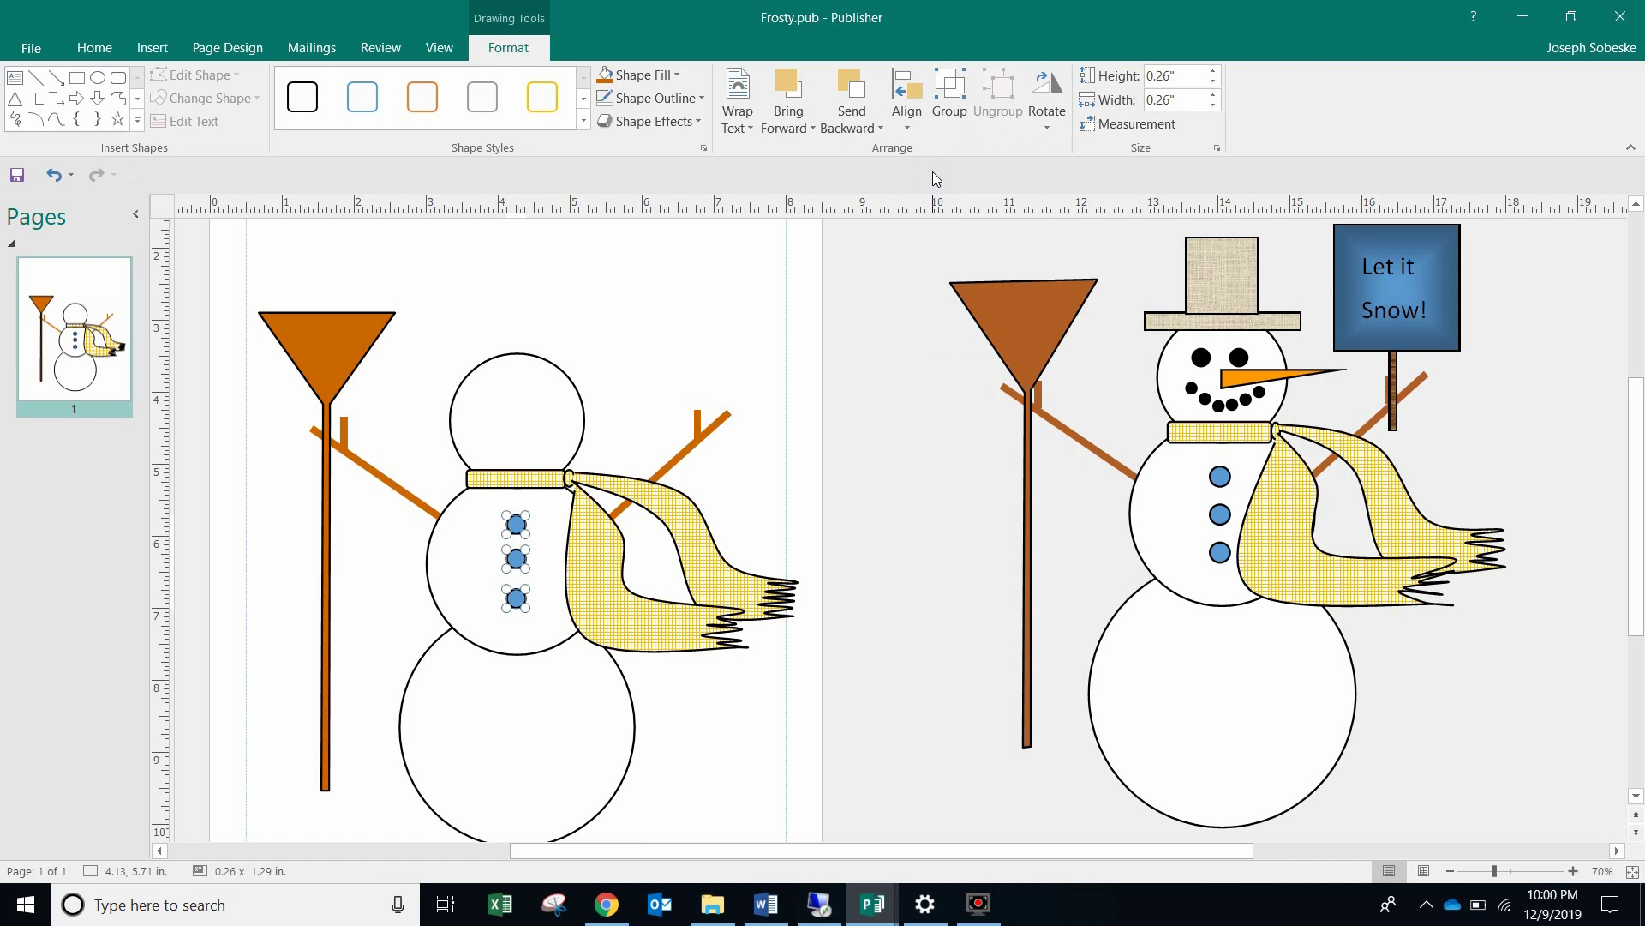
click(921, 111)
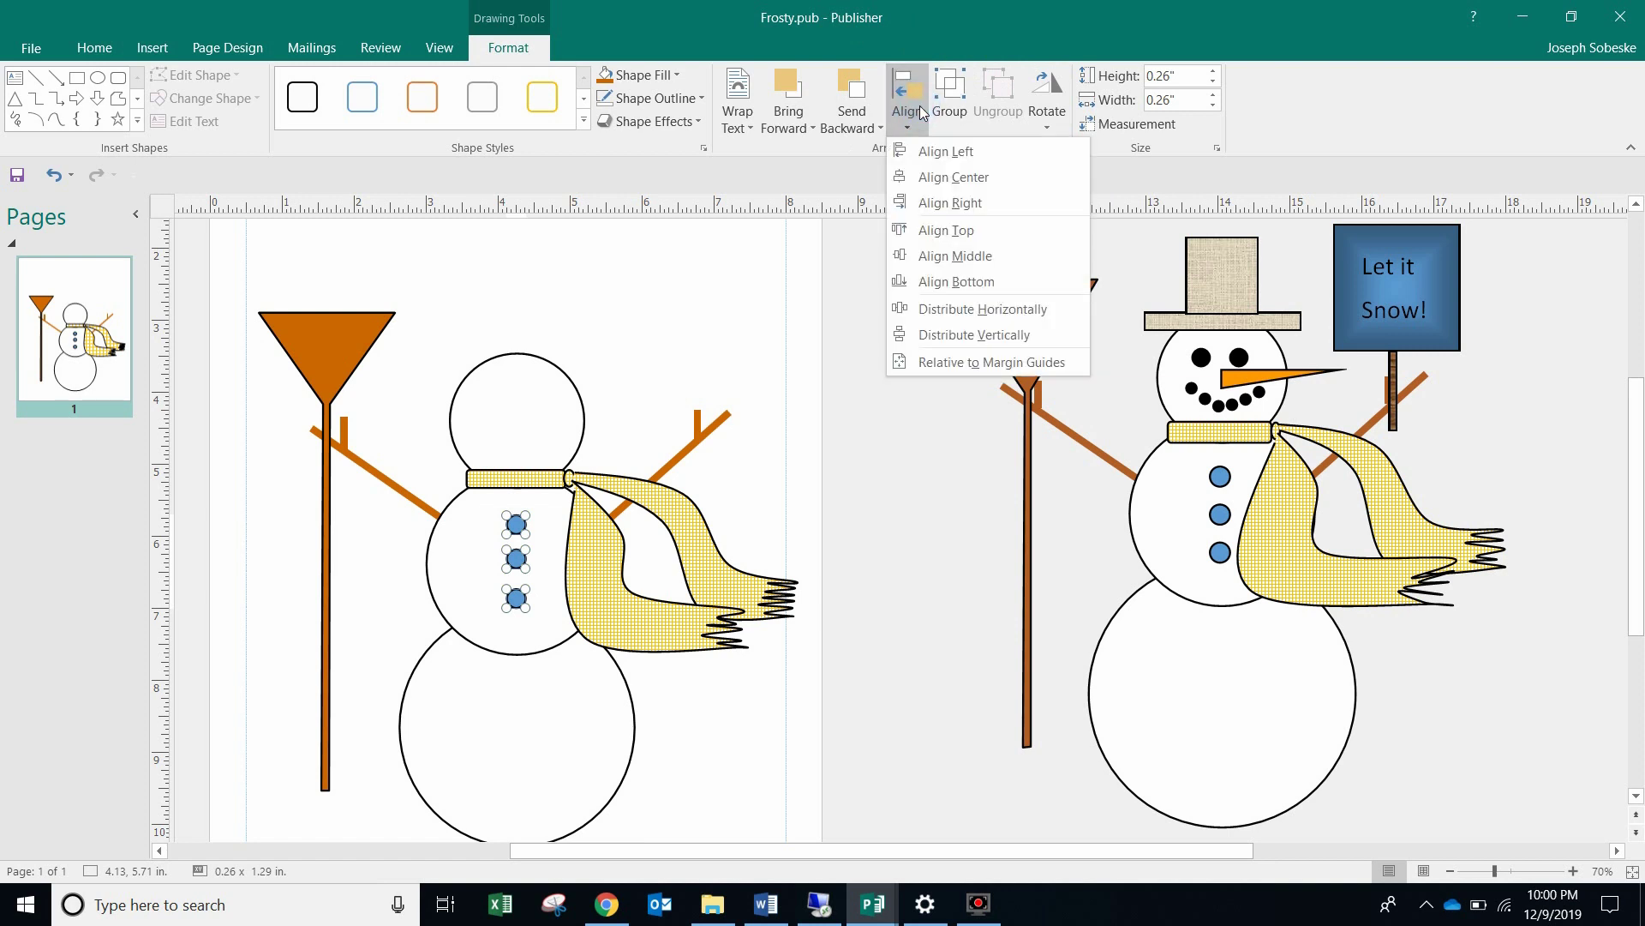
click(954, 336)
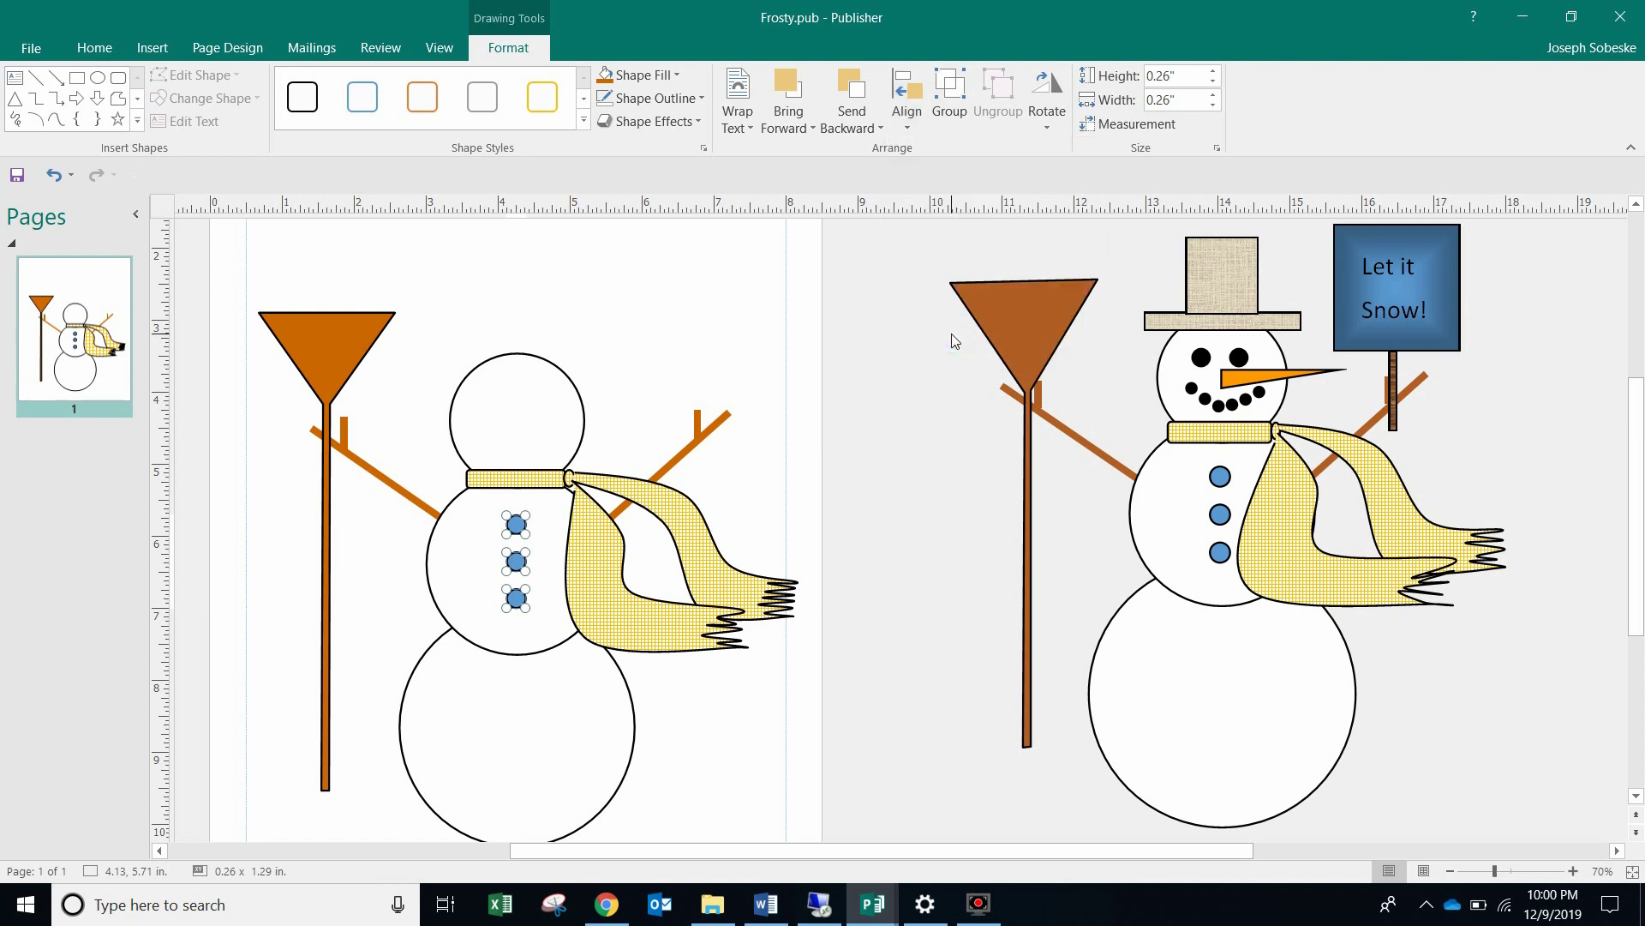
click(694, 687)
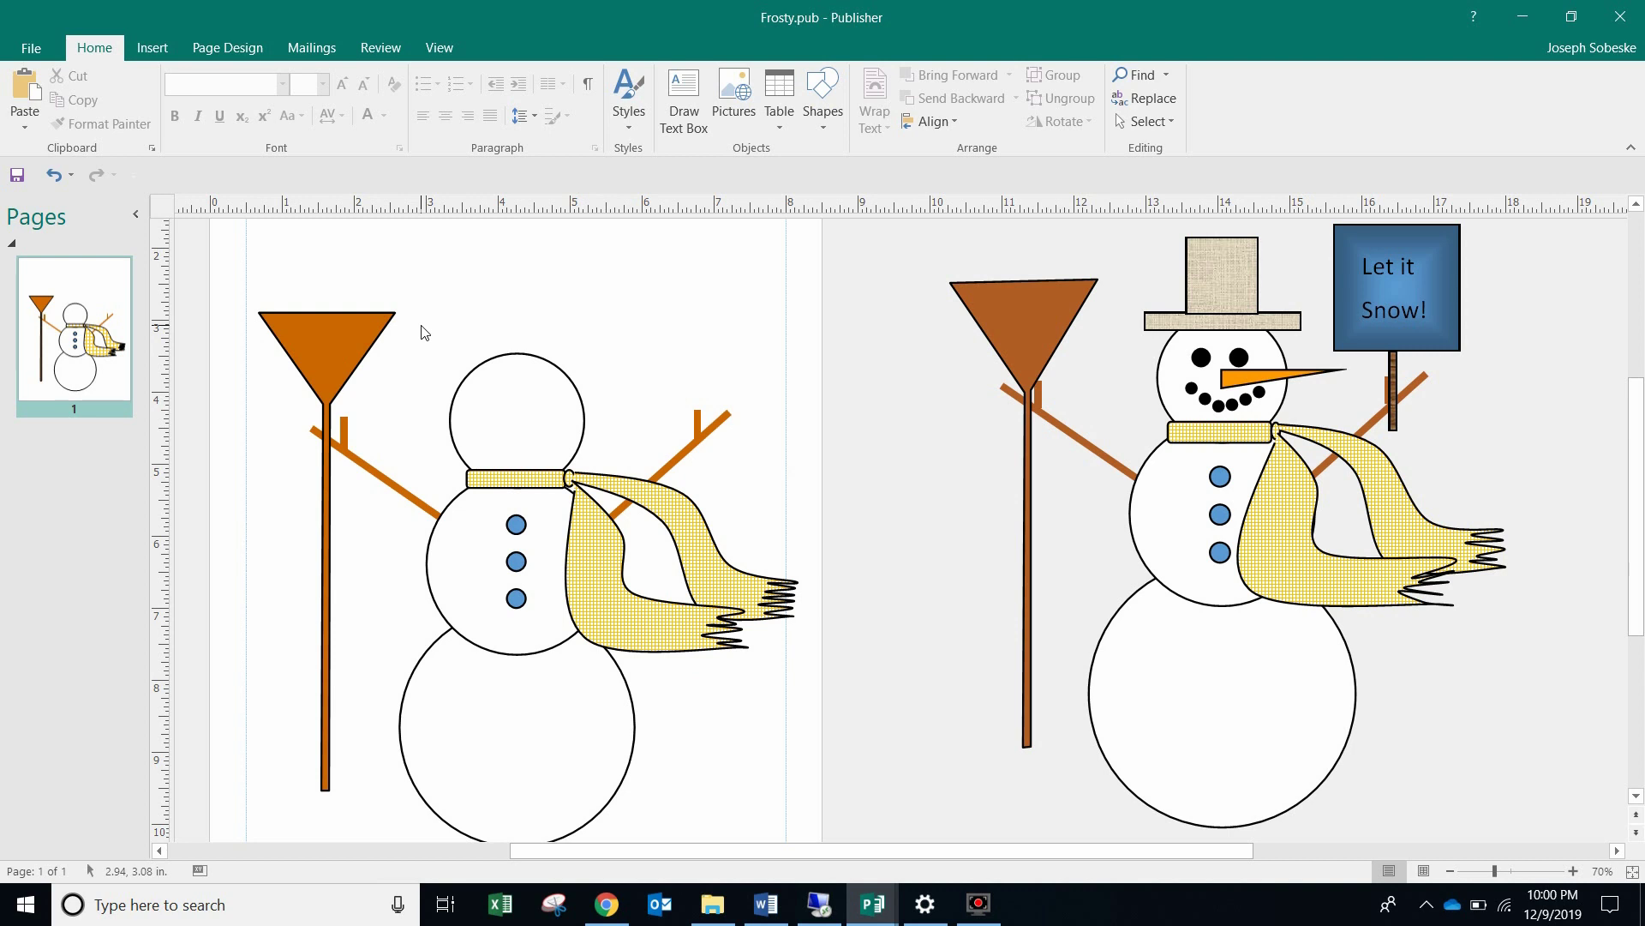
Step: Draw a circular eye about 0.24 inches across in the upper part of the snowman's head and fill it black
scroll(461, 380, up, 1)
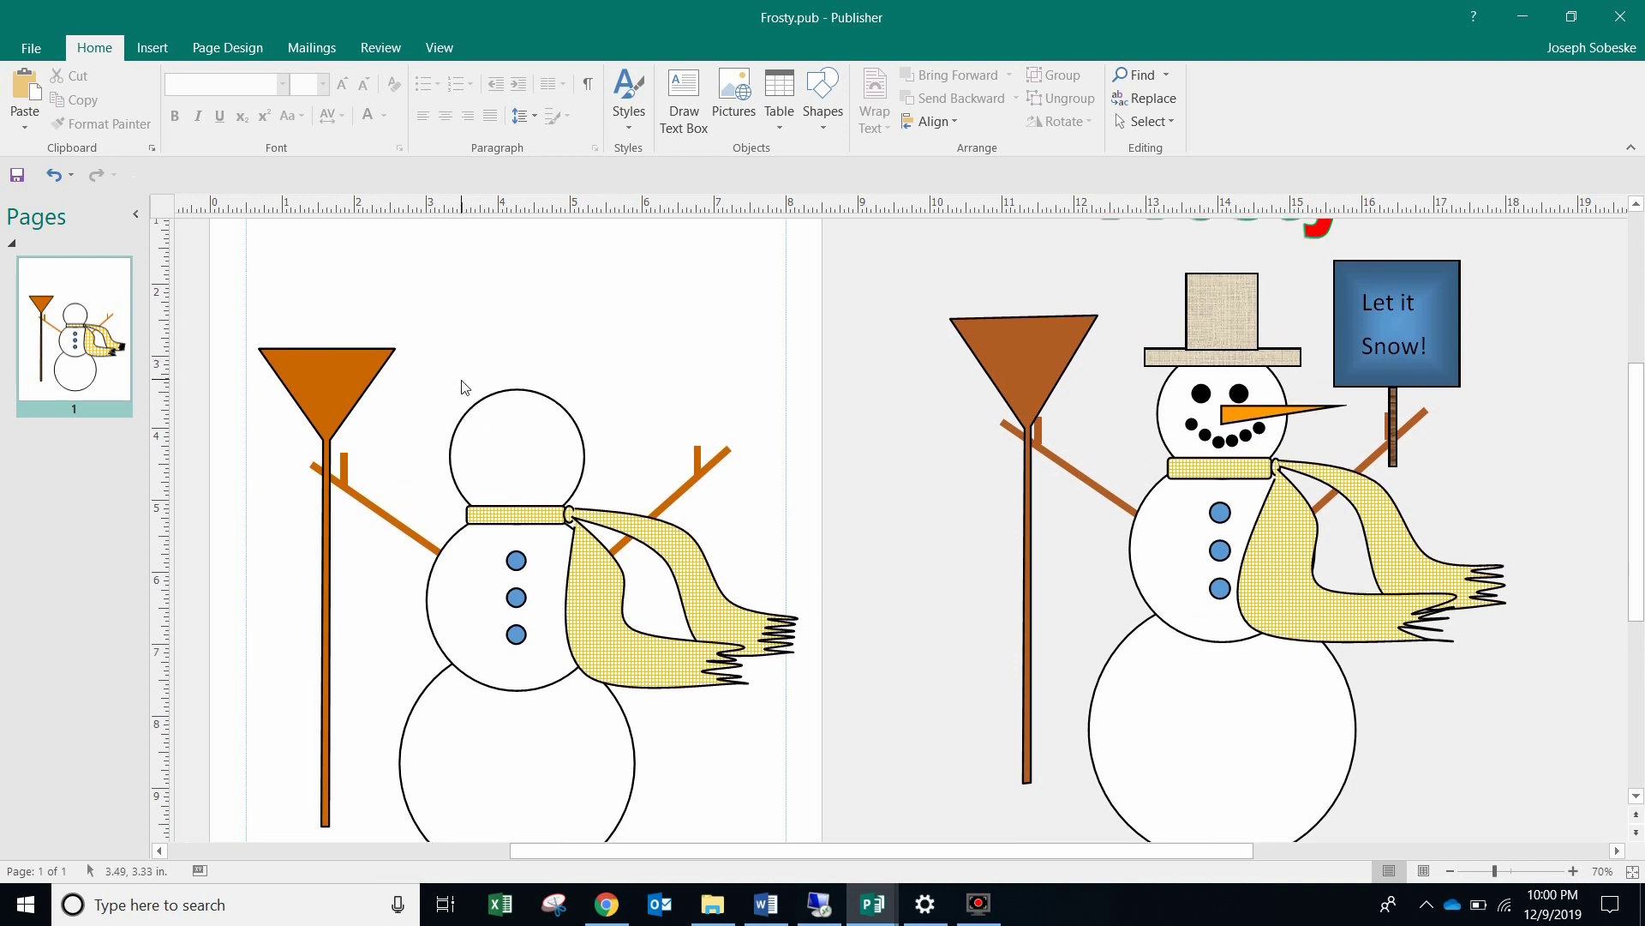
scroll(1310, 395, up, 3)
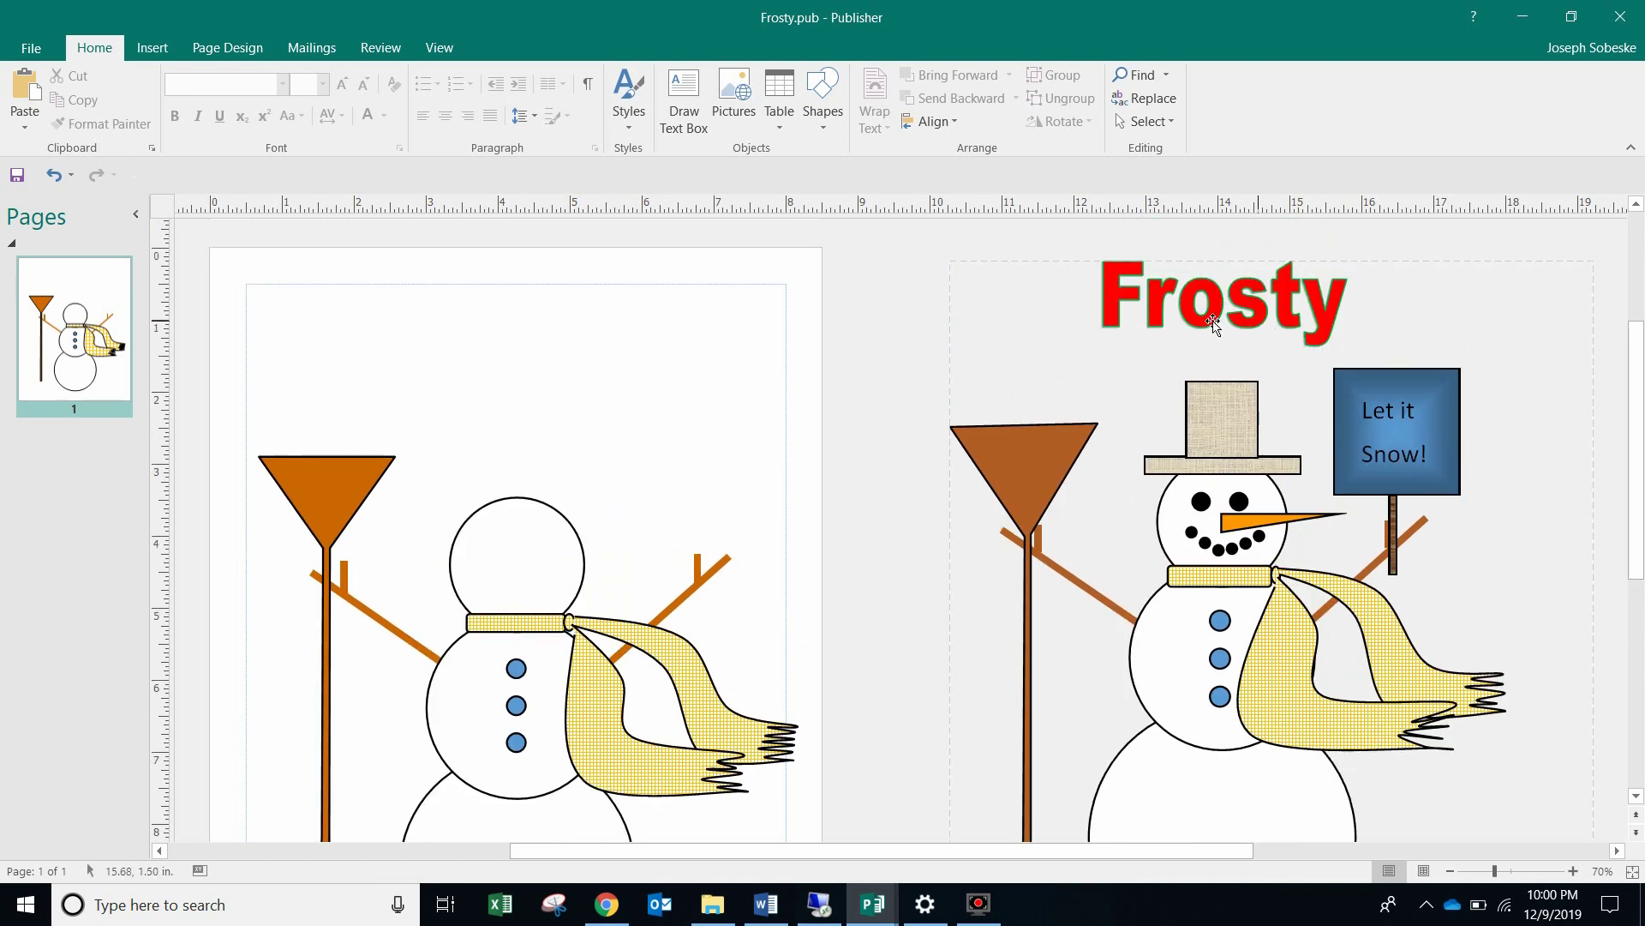
scroll(1168, 453, down, 3)
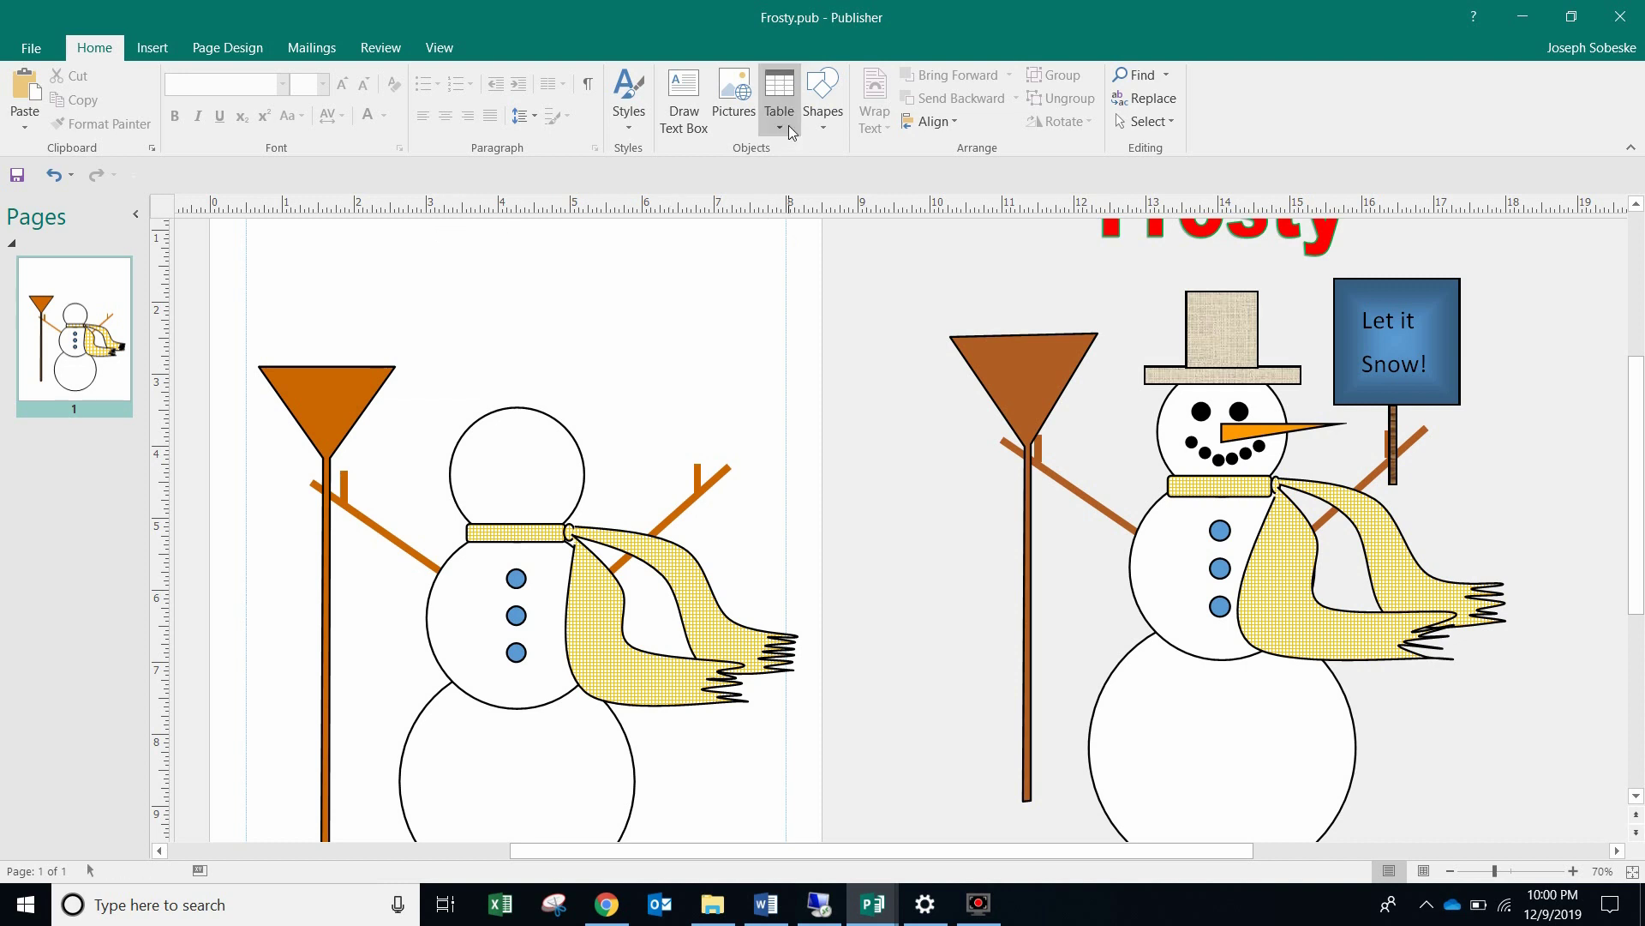
click(823, 94)
click(898, 178)
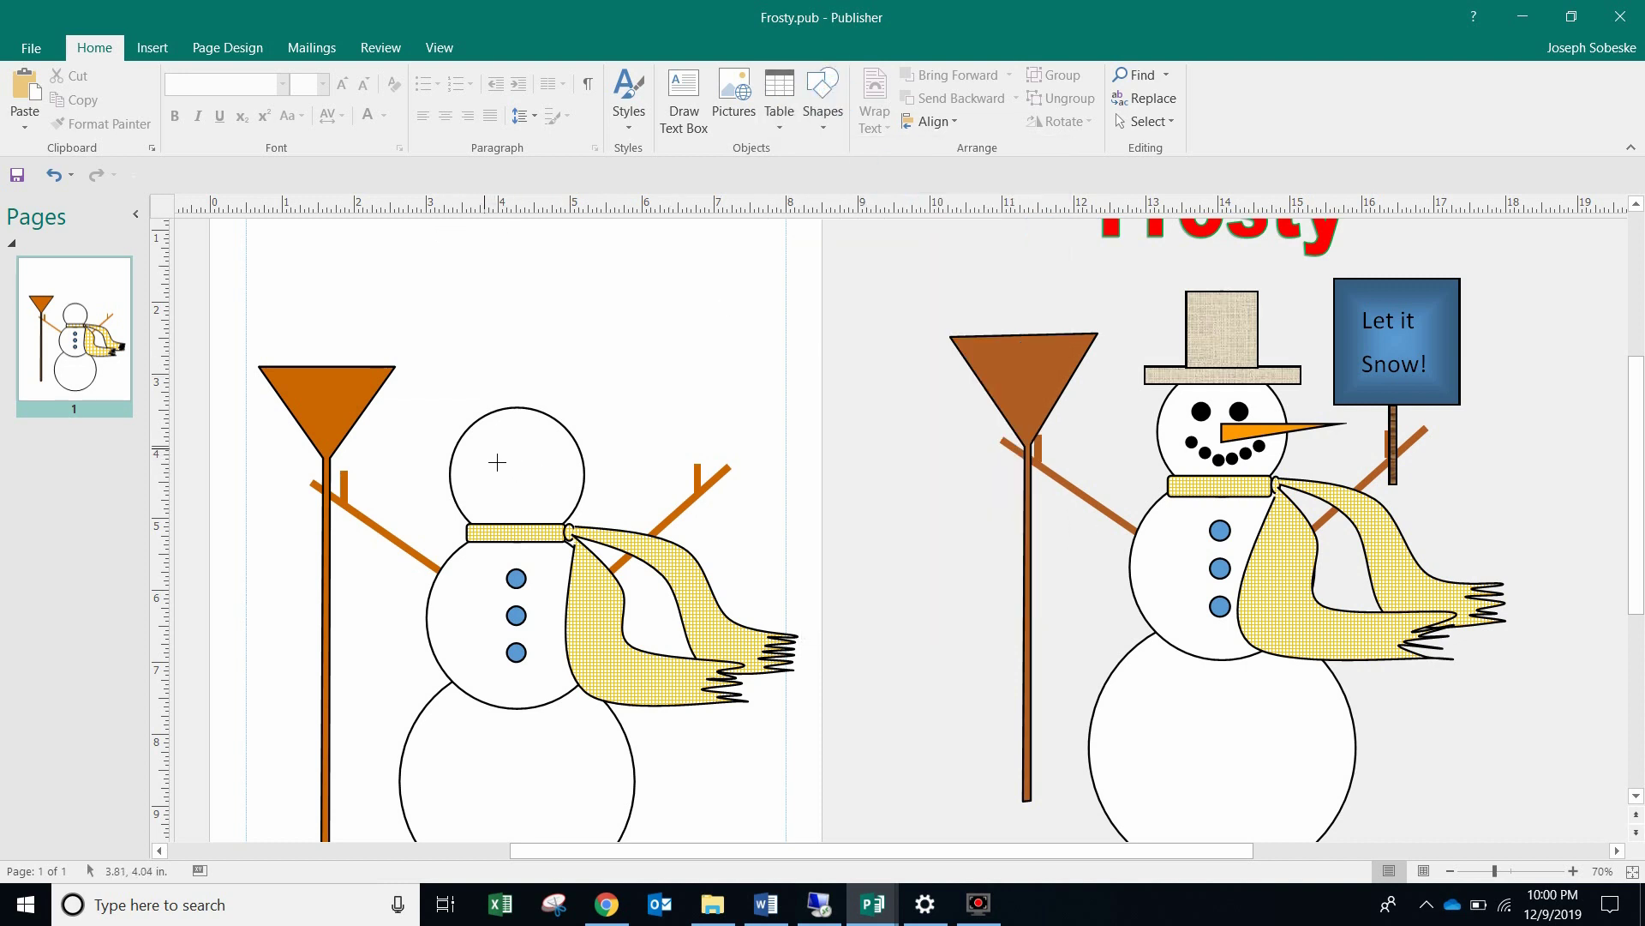
drag(500, 466, 516, 484)
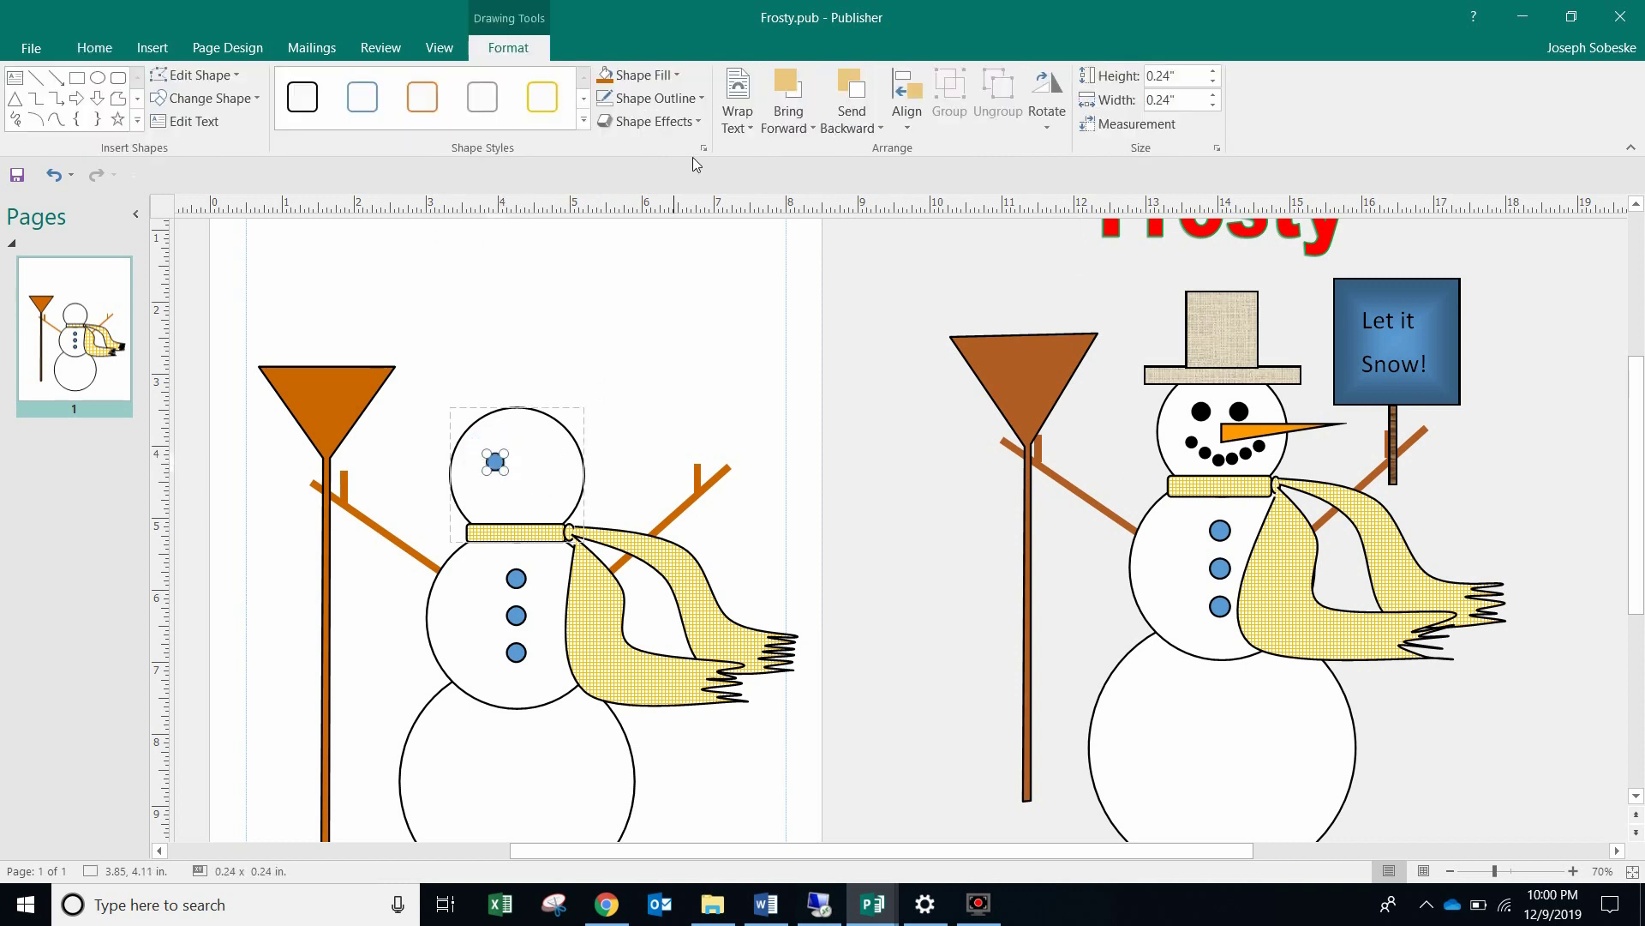
click(642, 82)
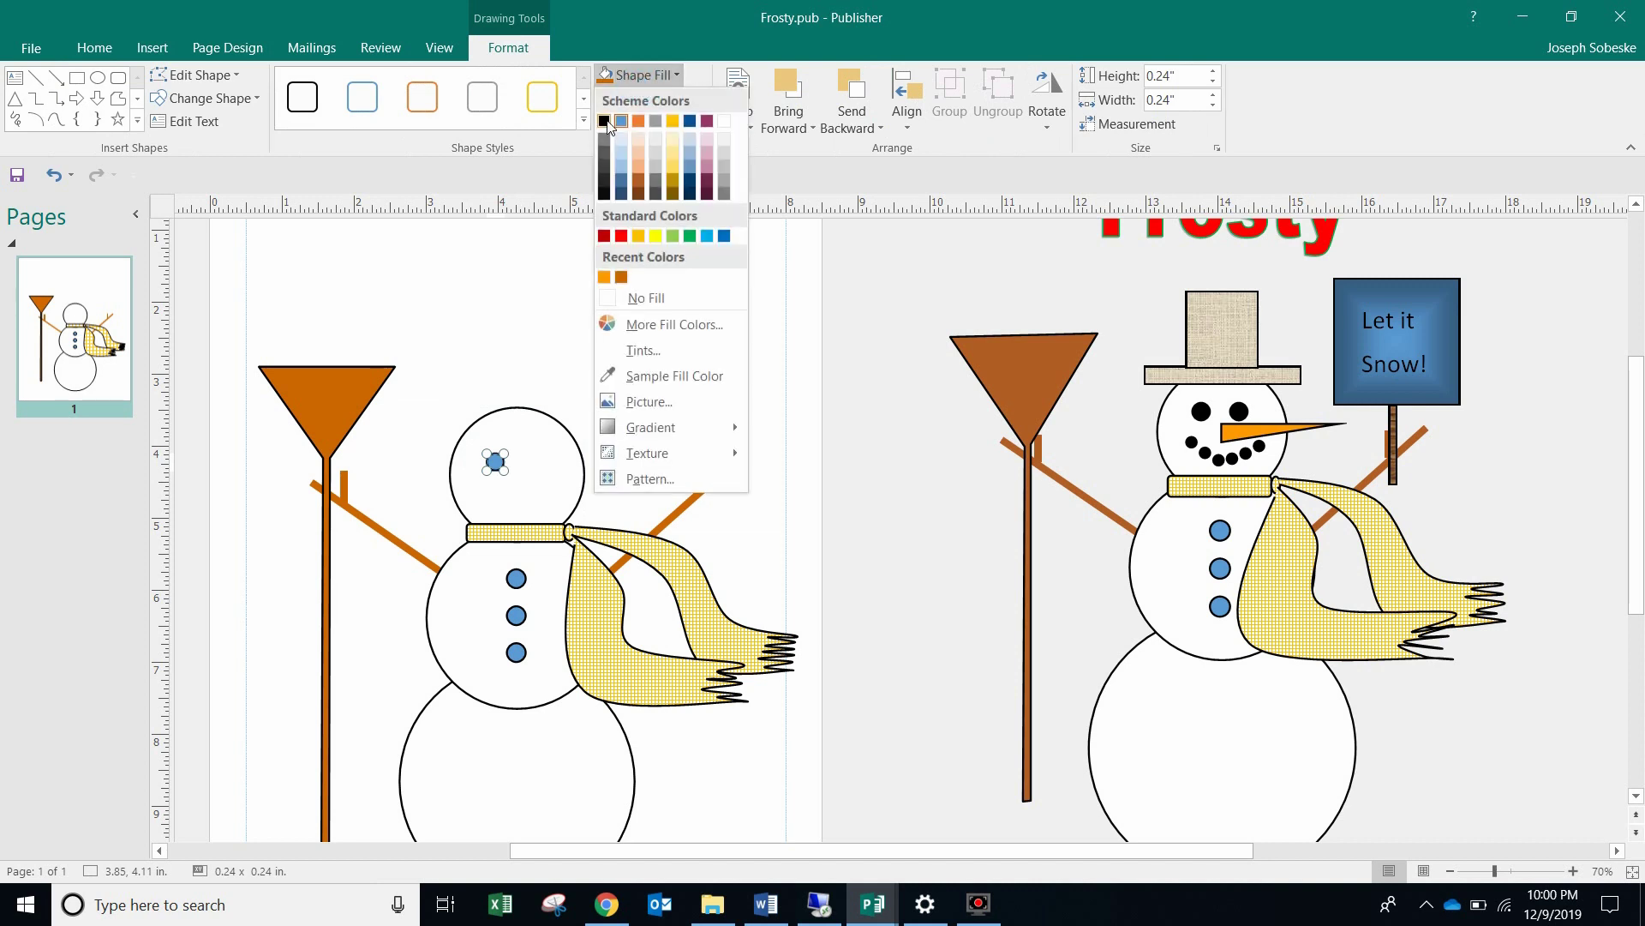
click(619, 118)
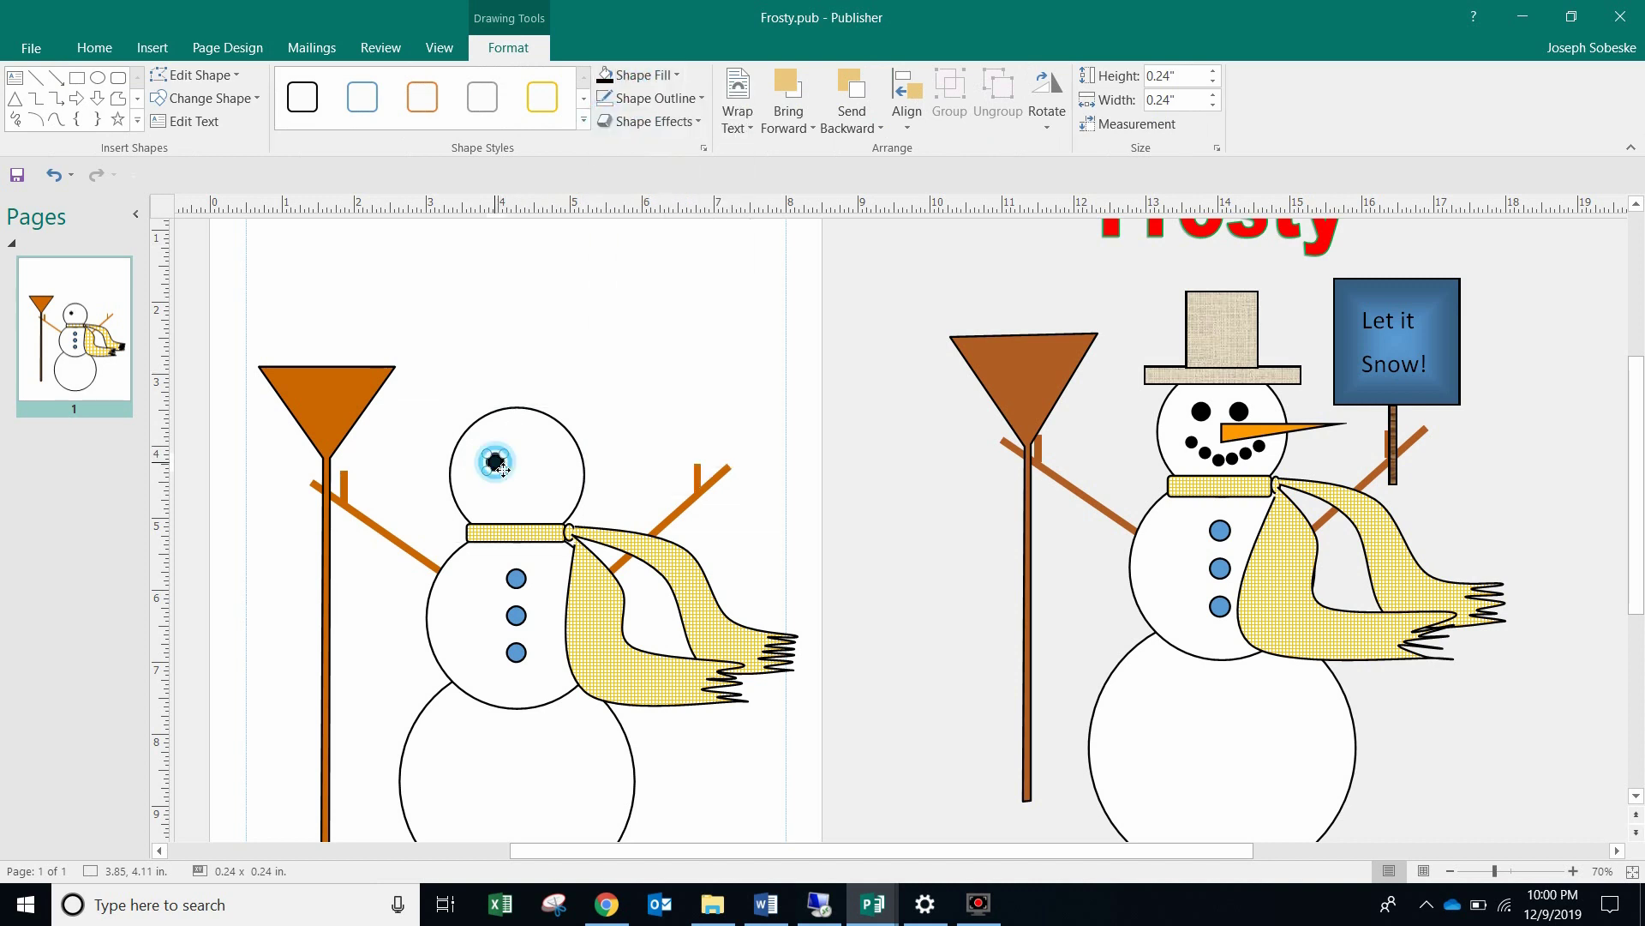
Step: Move the black eye up slightly, then duplicate it and place the copy beside it at the same height
drag(499, 470, 501, 463)
key(ctrl+d)
drag(514, 463, 547, 462)
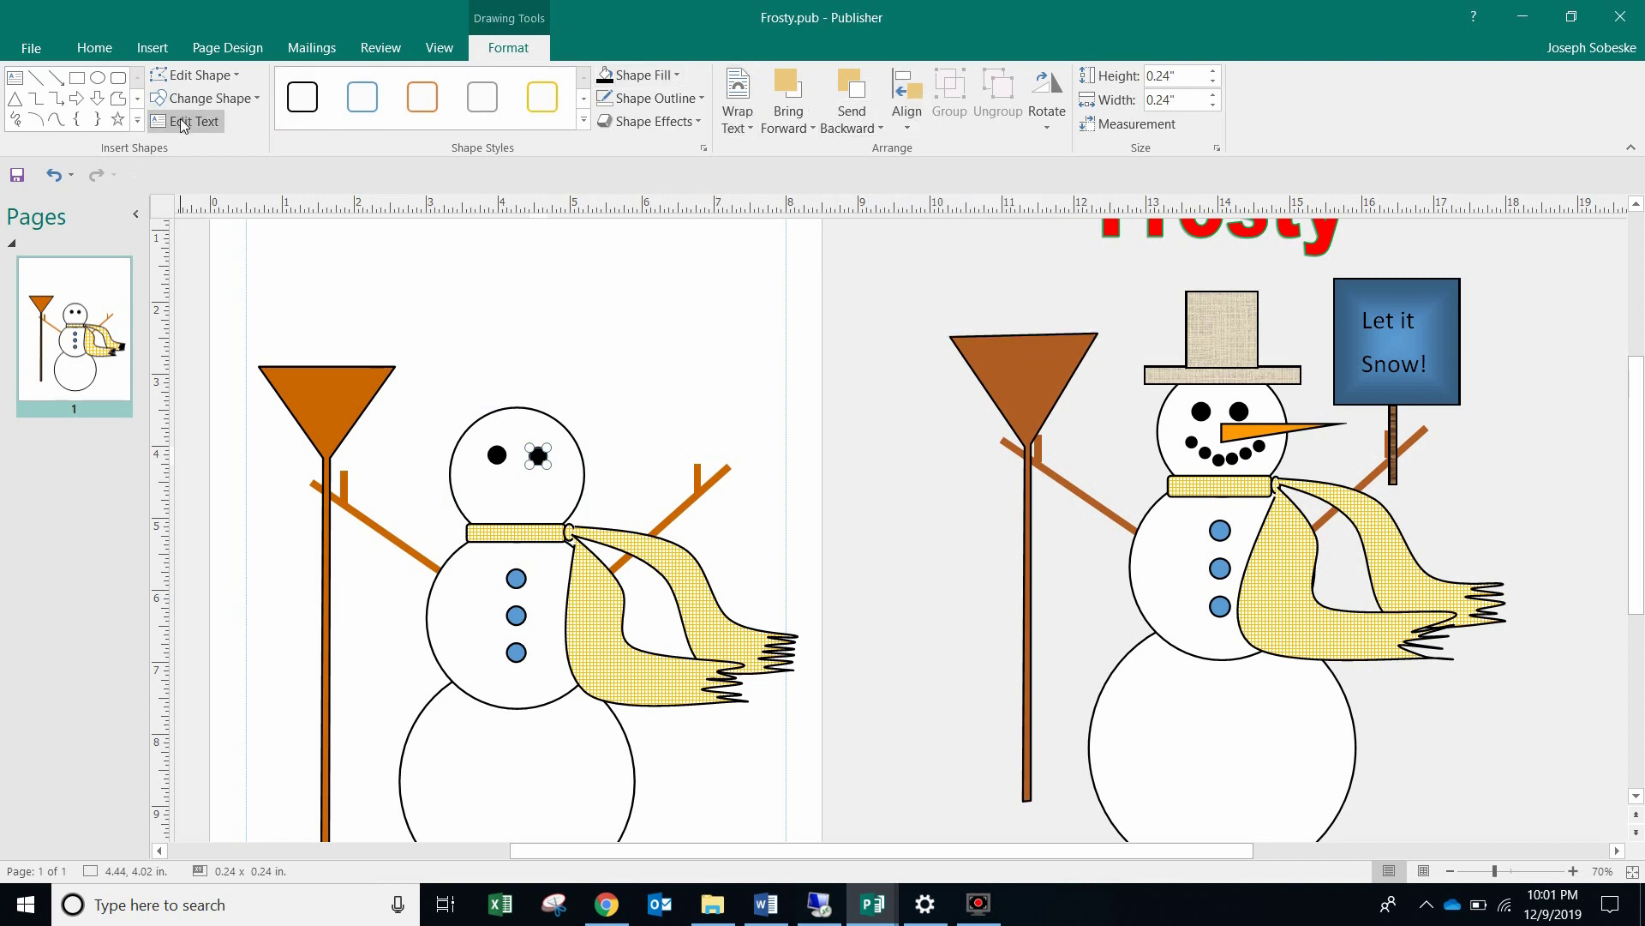
Step: Draw a narrow triangle, turn it sideways, size it to about 0.2 by 1.31 inches, and place it below the eyes as the nose
click(15, 99)
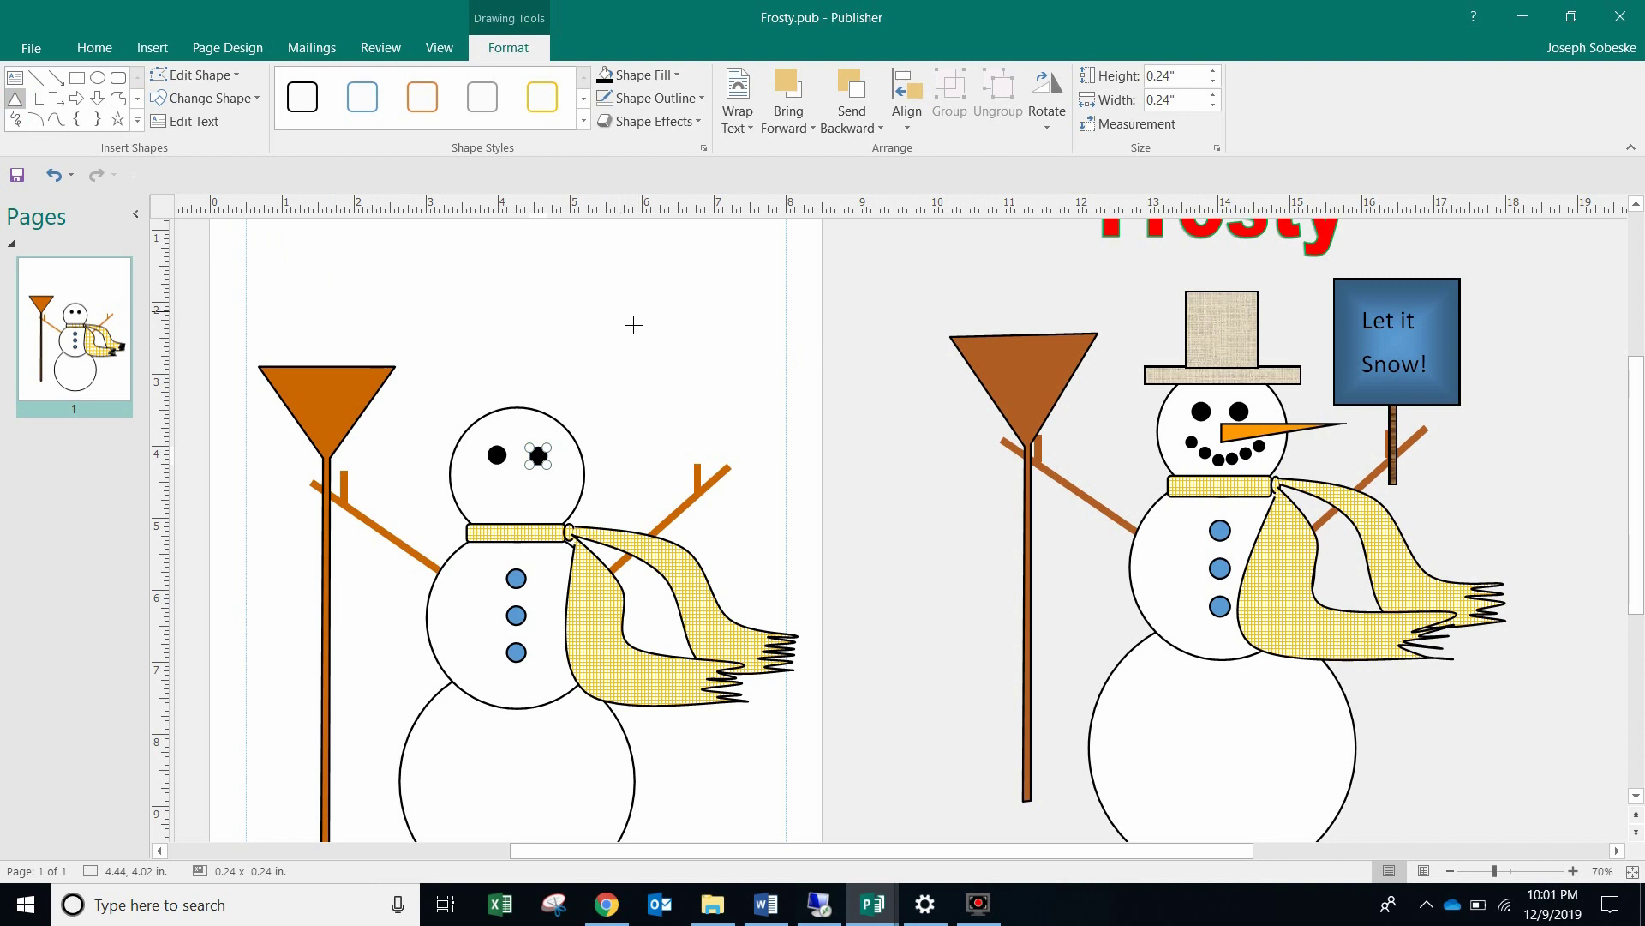
drag(631, 279, 692, 422)
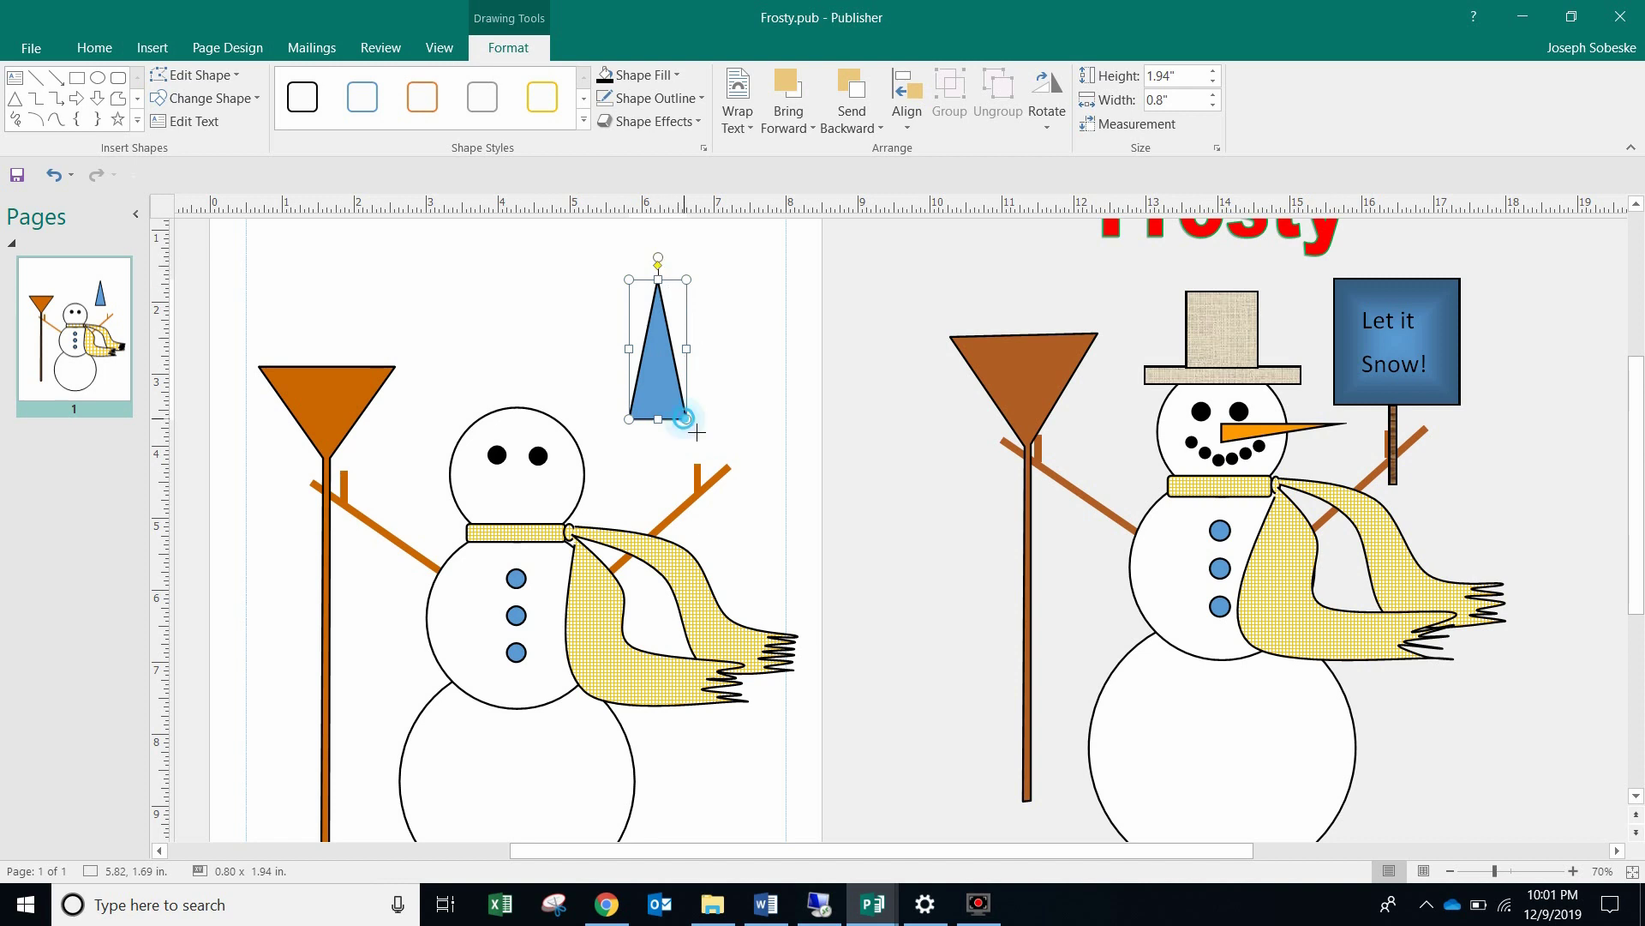
drag(687, 421, 665, 344)
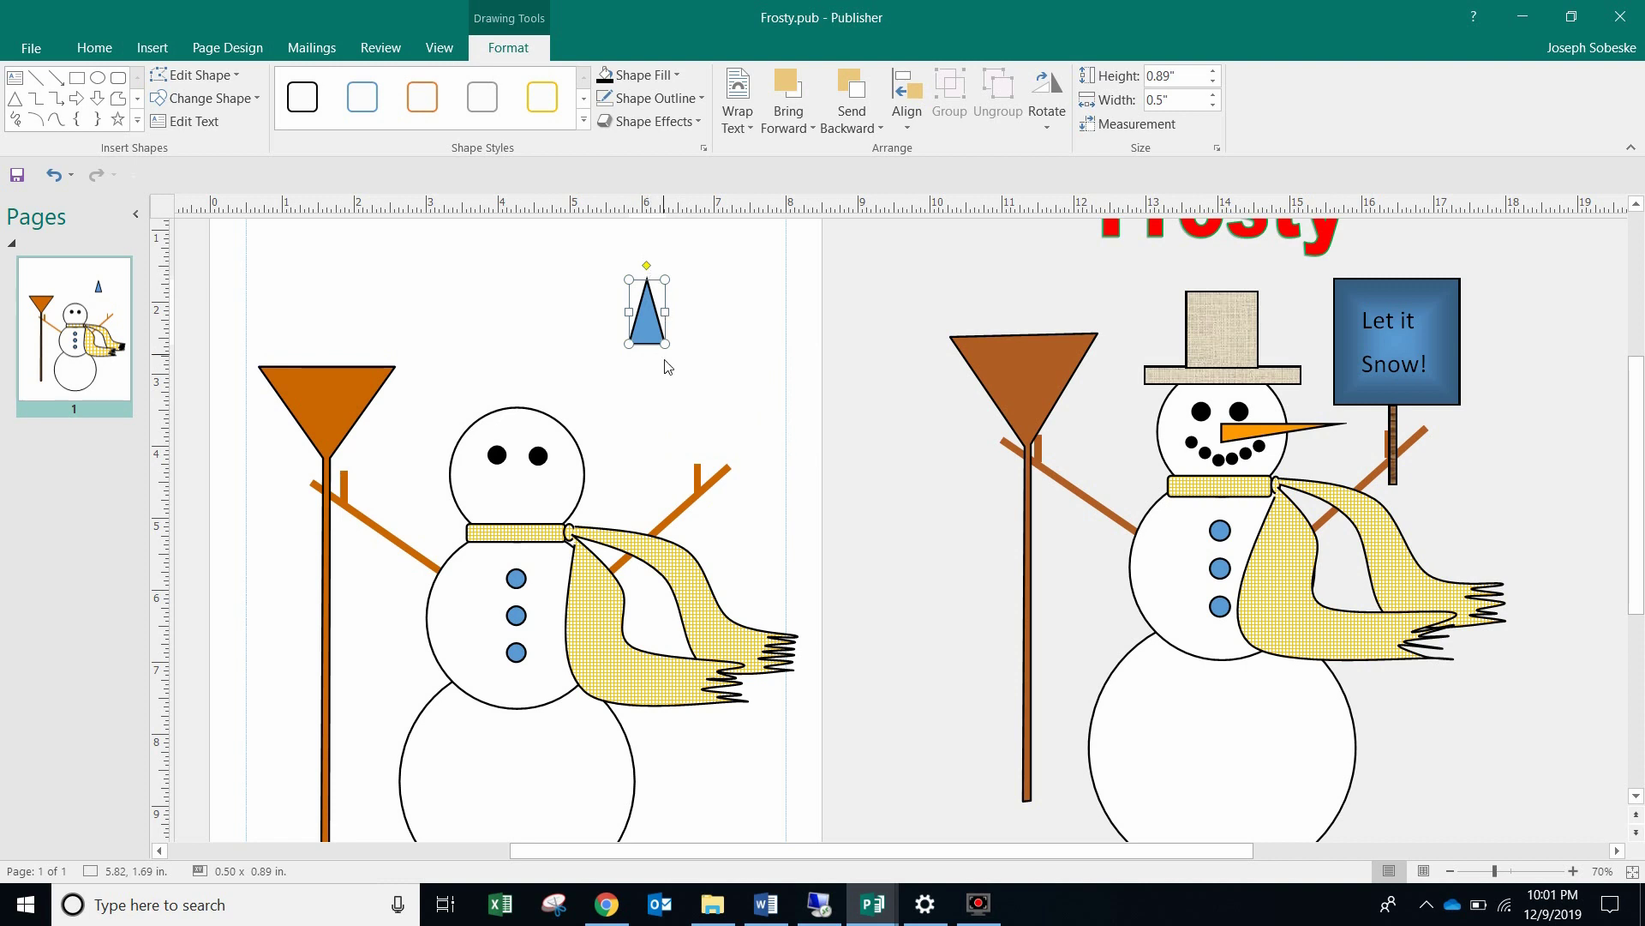
drag(671, 351, 671, 430)
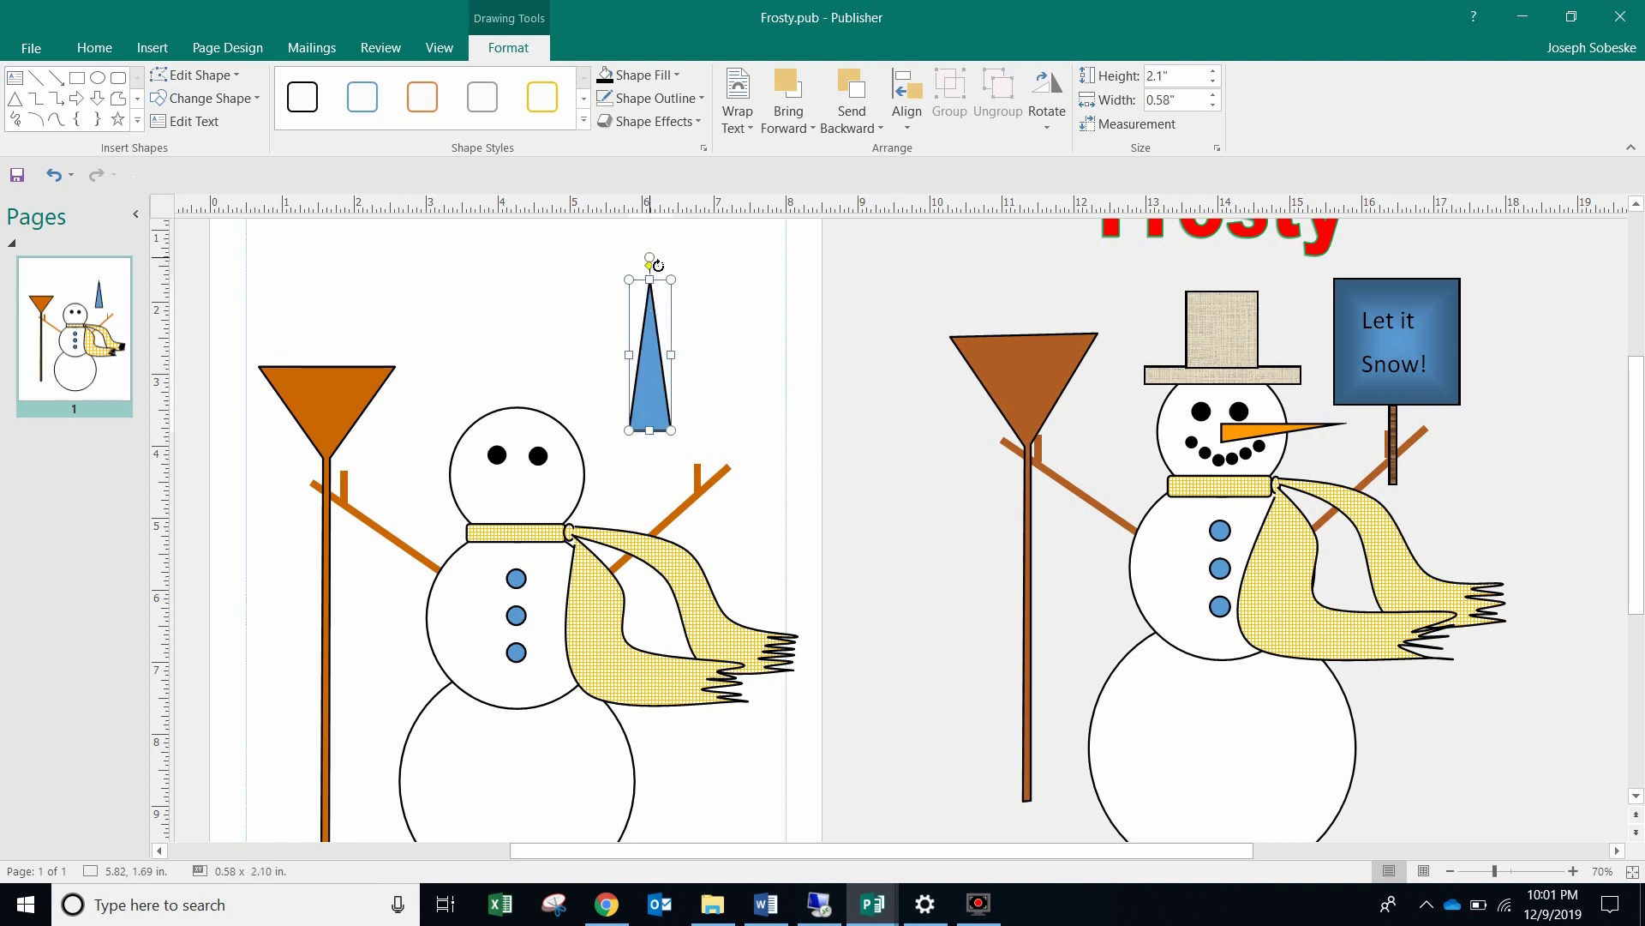
drag(649, 258, 530, 495)
drag(656, 485, 624, 485)
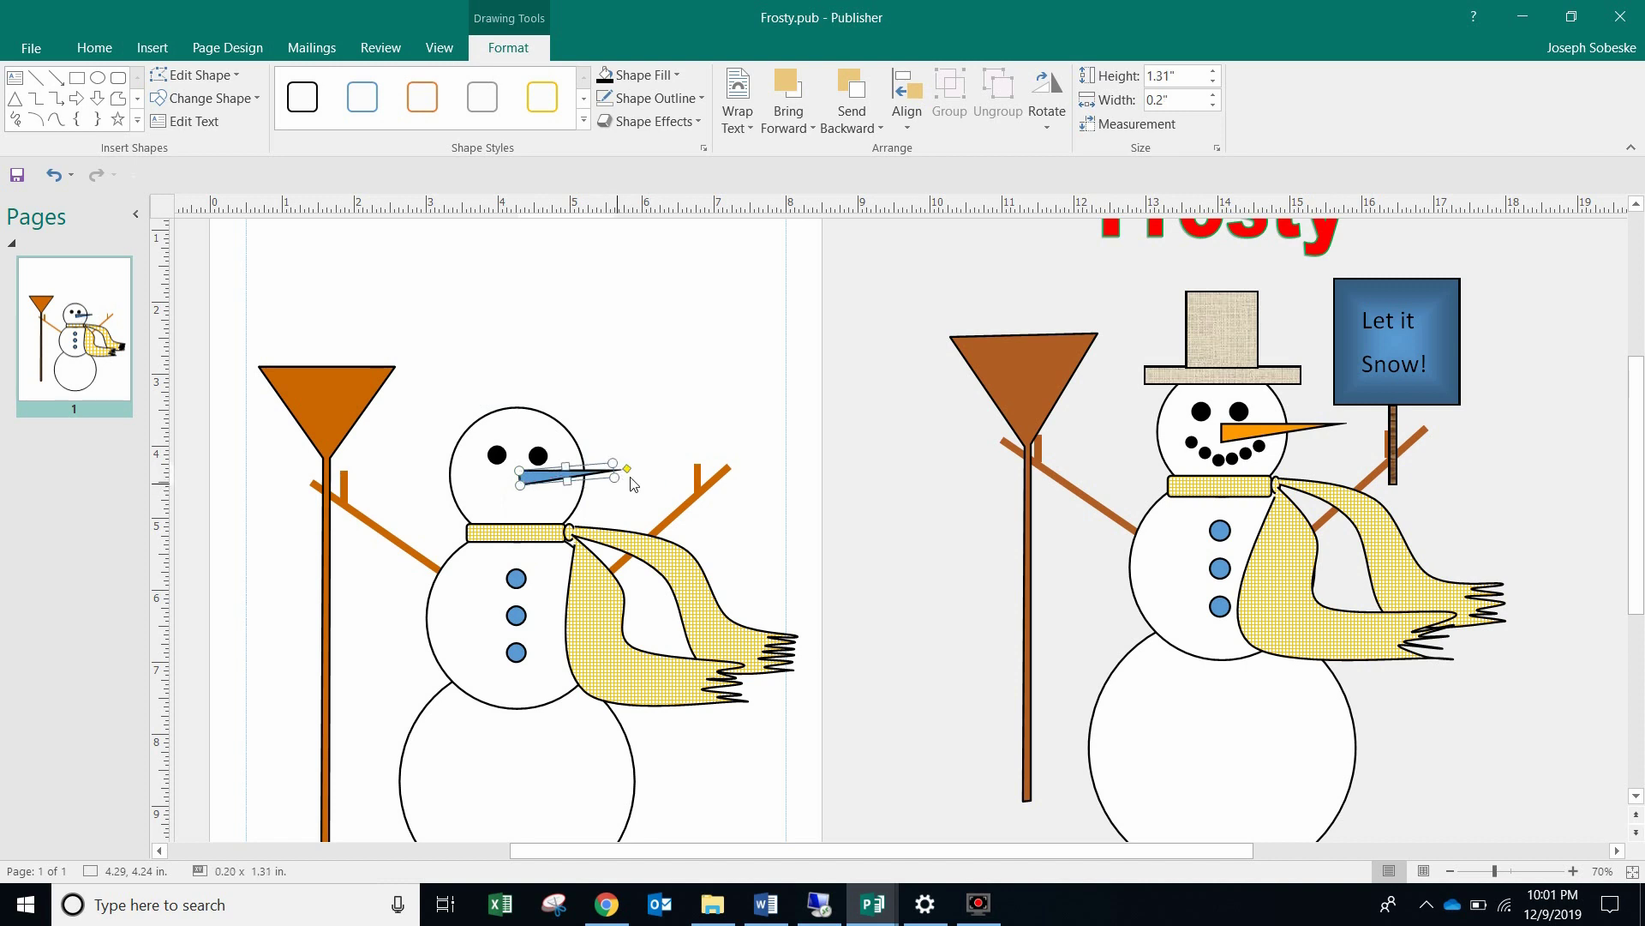
Step: Fill the triangular nose with the recently used light orange and skew its tip slightly upward
click(670, 77)
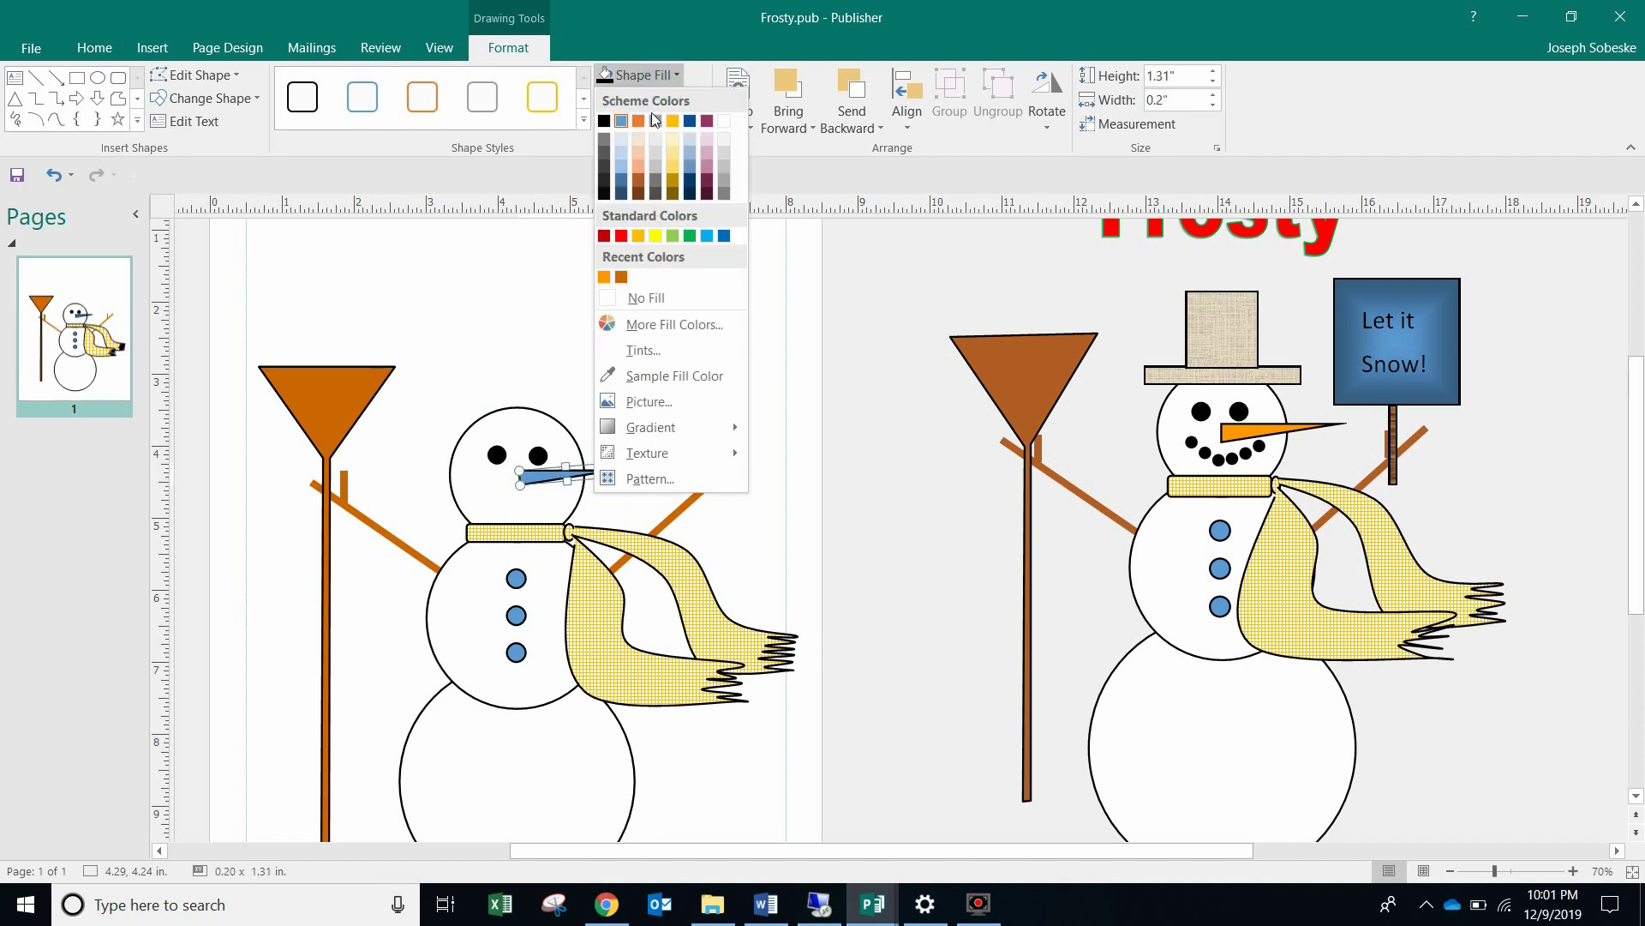
click(603, 277)
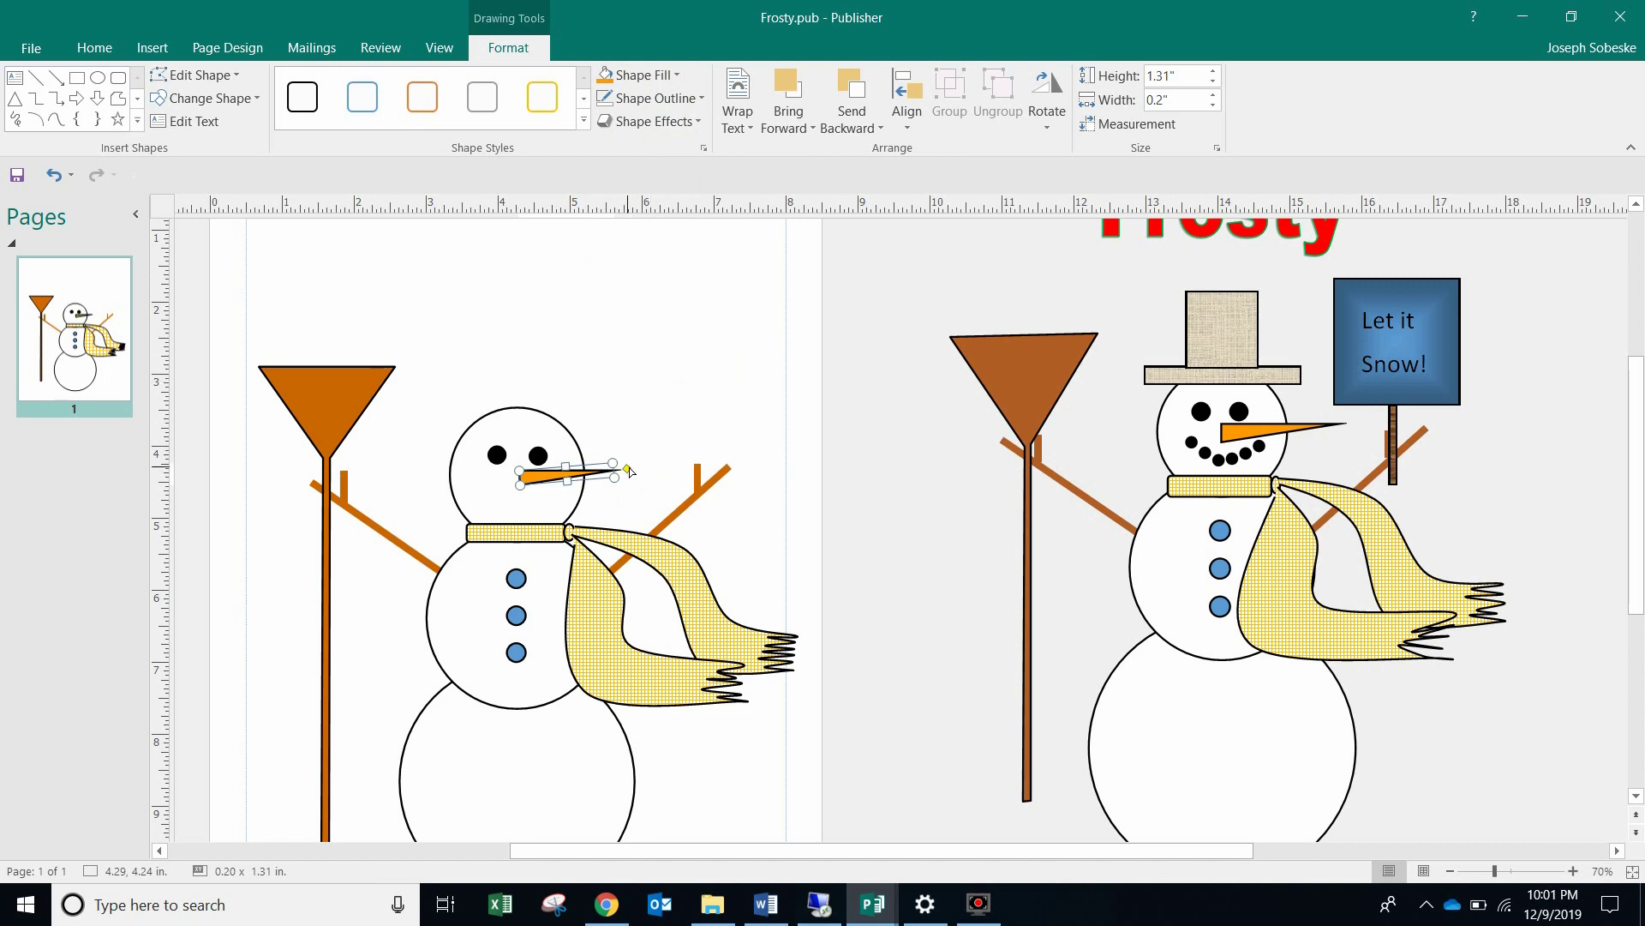
drag(630, 473, 627, 463)
click(617, 388)
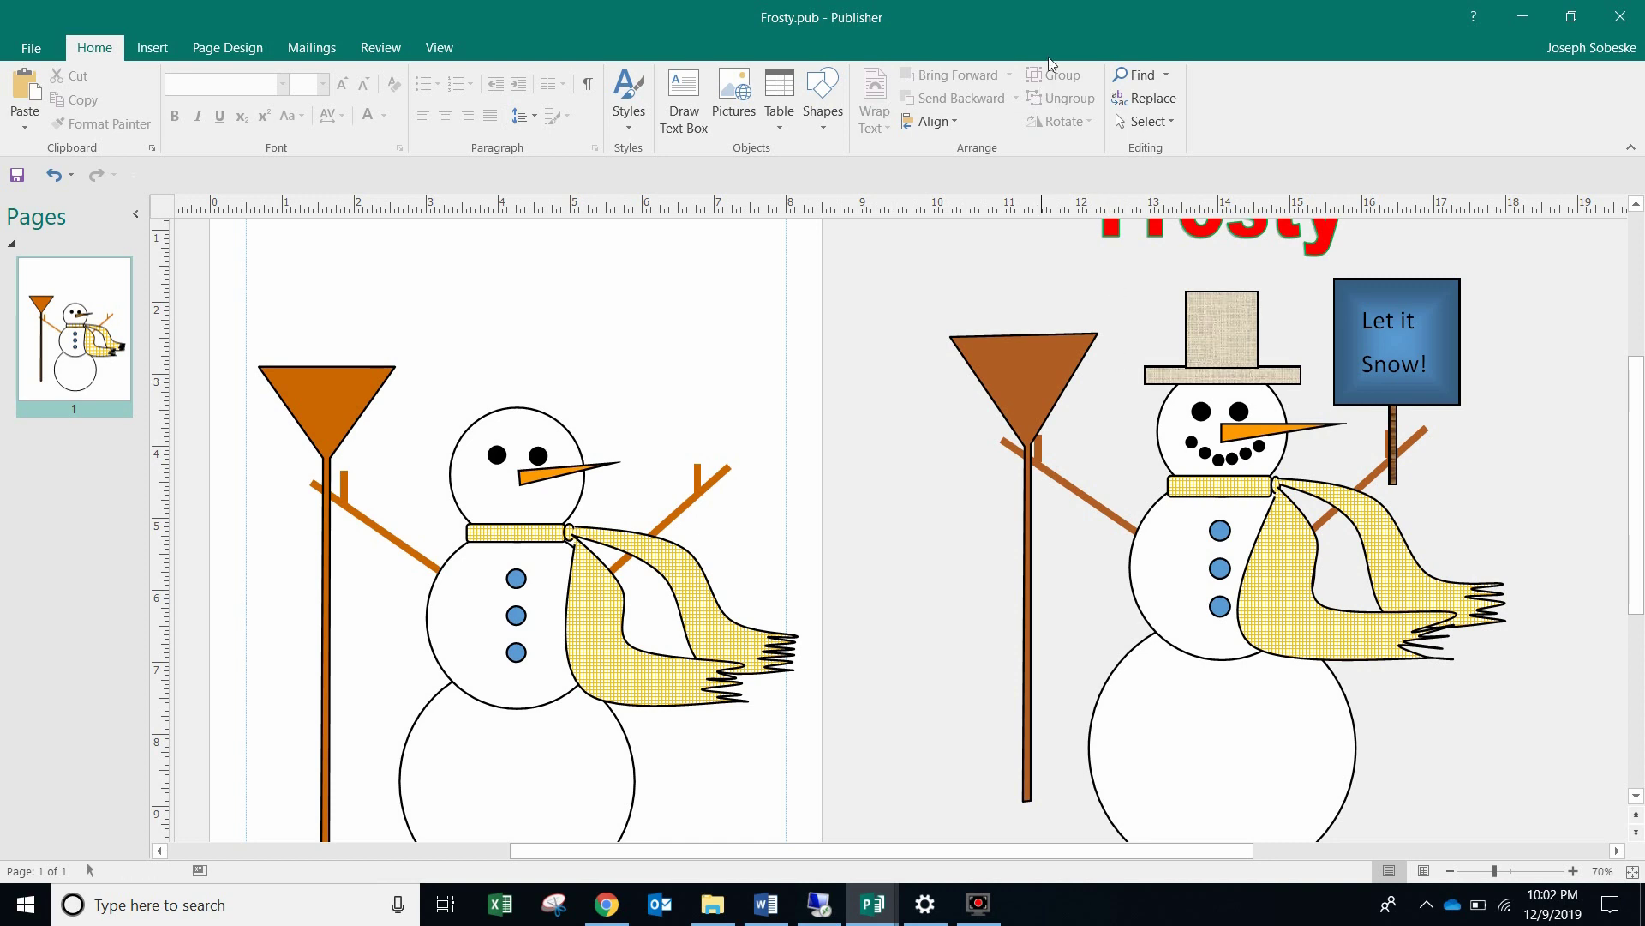
Step: Draw a small mouth dot about 0.16 by 0.17 inches on the lower part of the head and fill it black
click(823, 98)
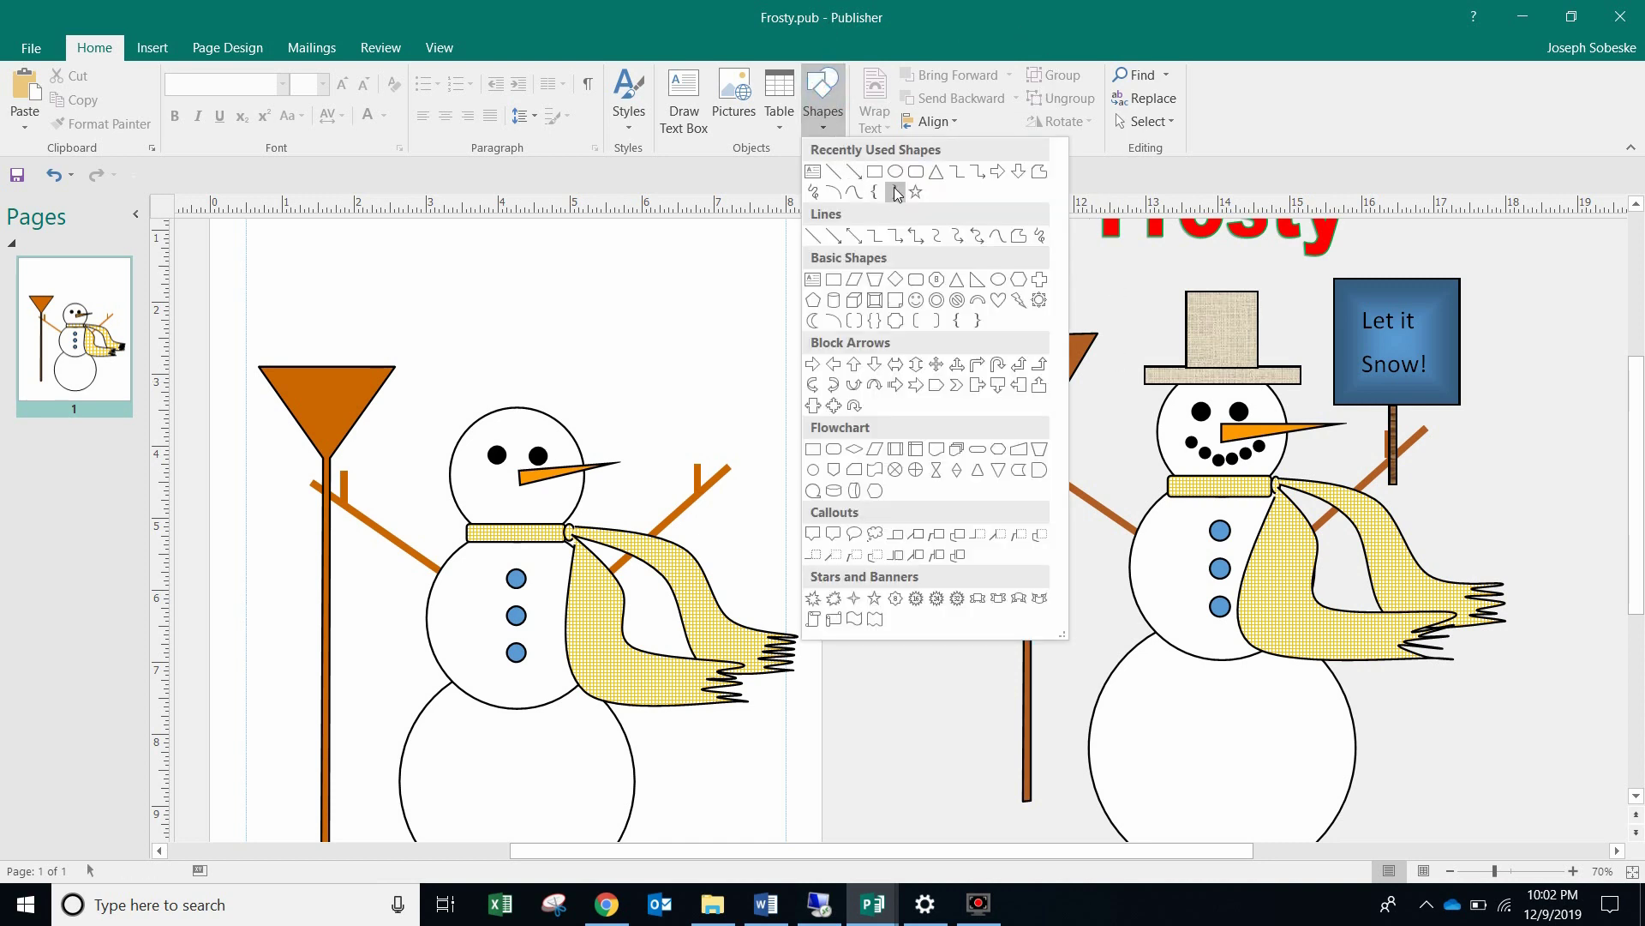
click(895, 171)
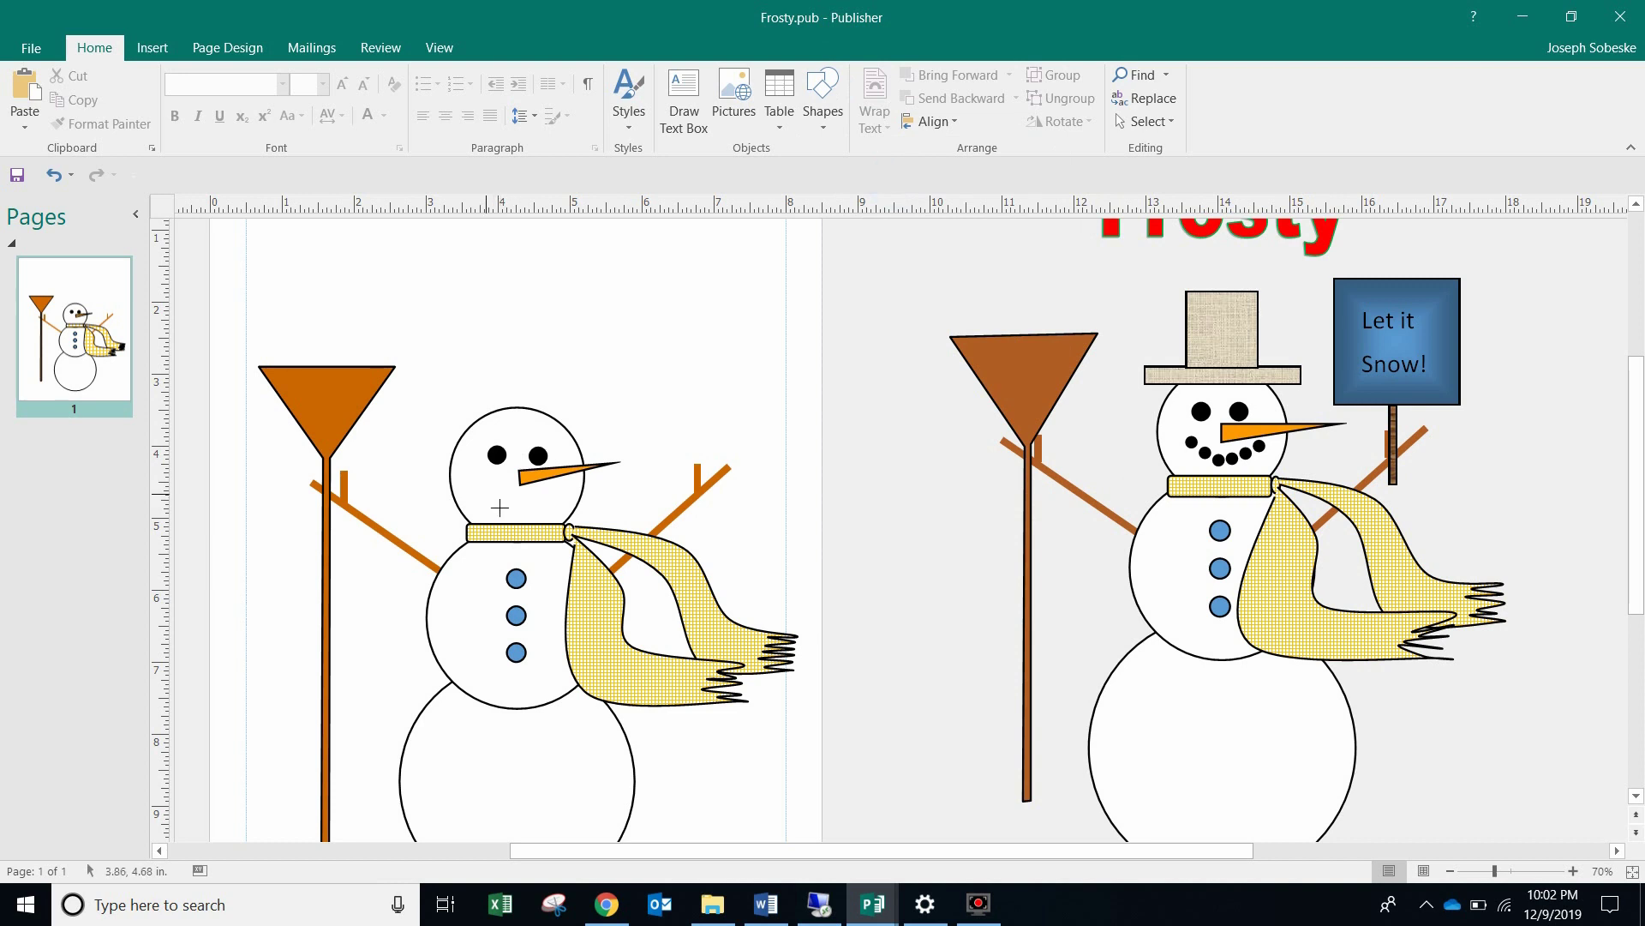
mouse_move(493, 505)
mouse_down()
mouse_move(467, 477)
mouse_move(500, 512)
mouse_up()
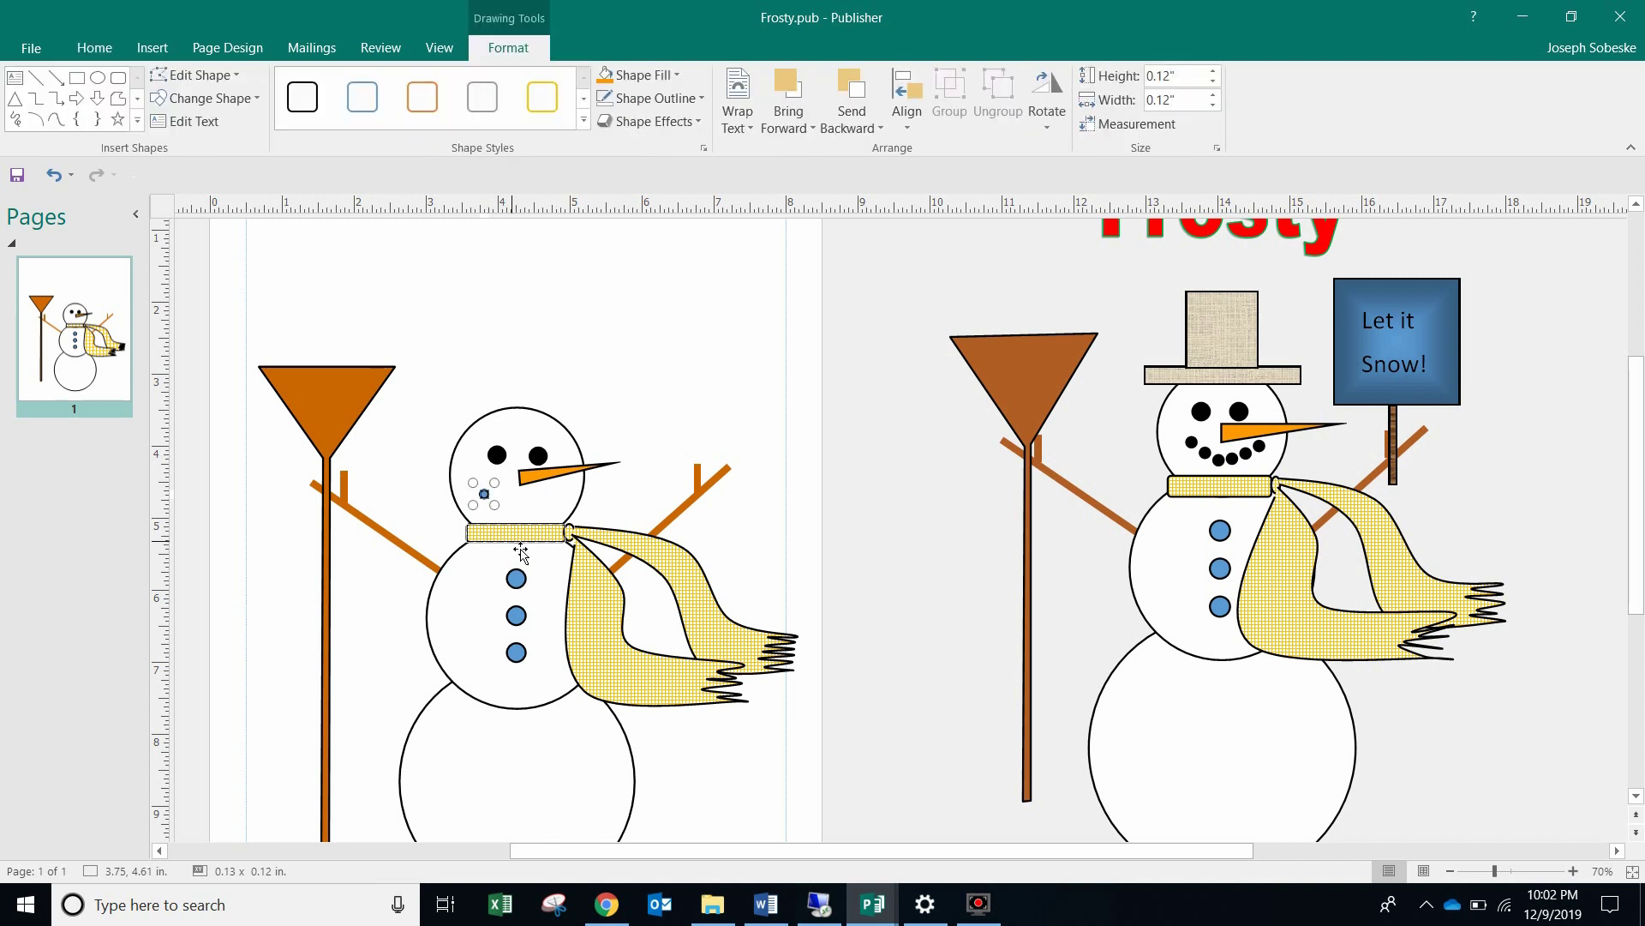
drag(495, 505, 500, 511)
click(590, 339)
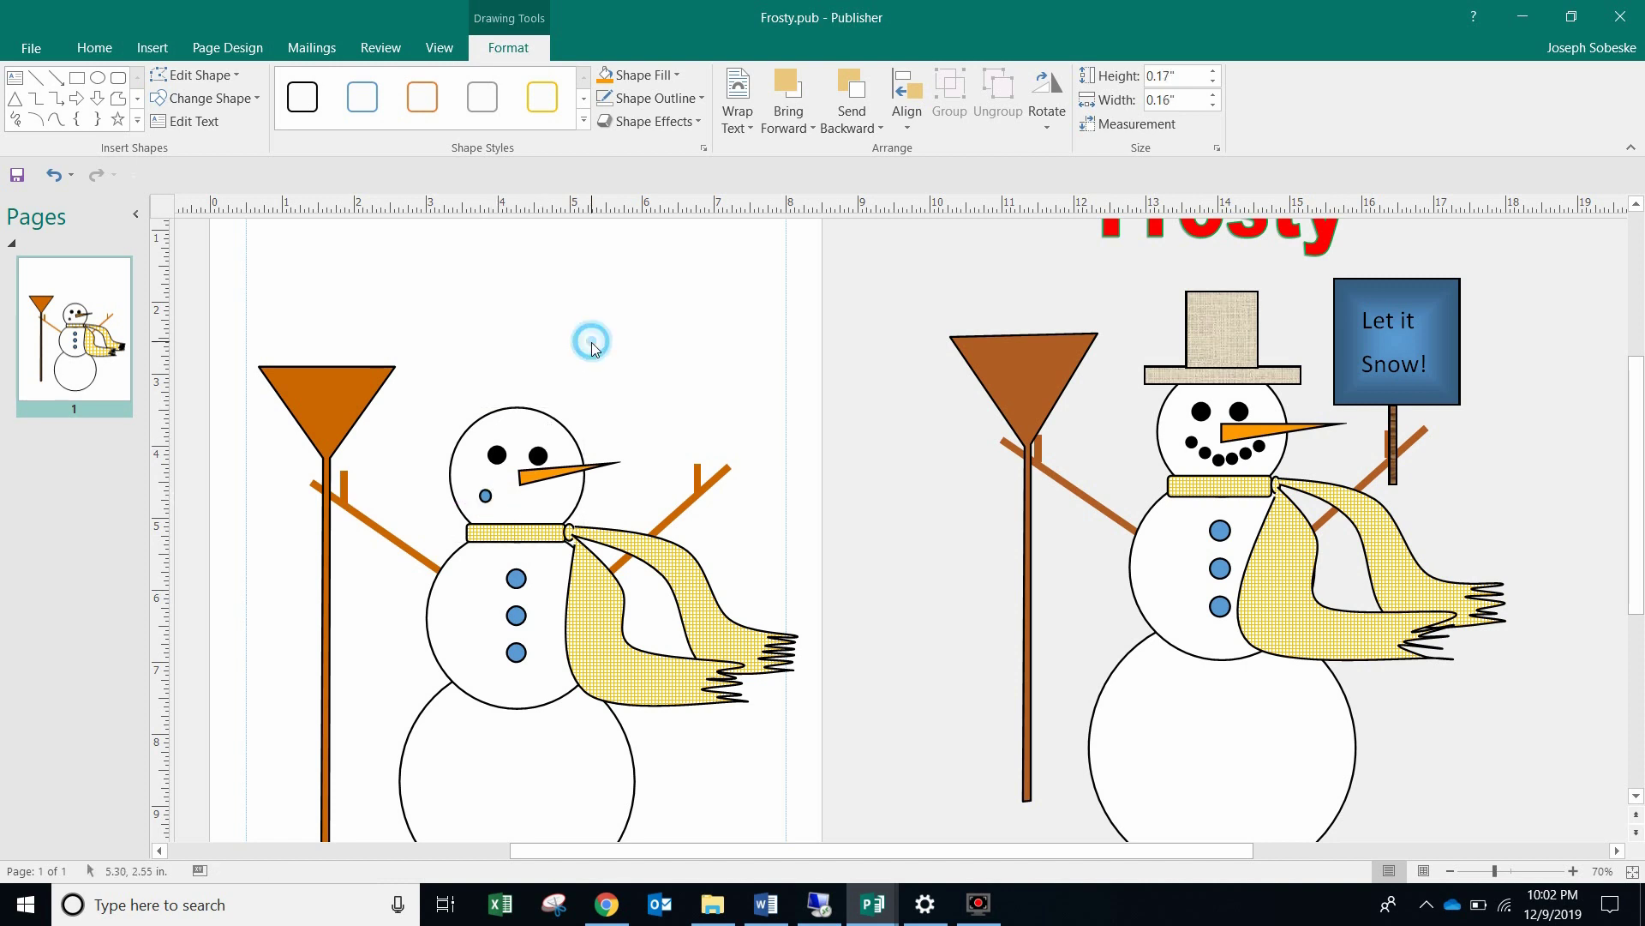
click(493, 506)
click(670, 78)
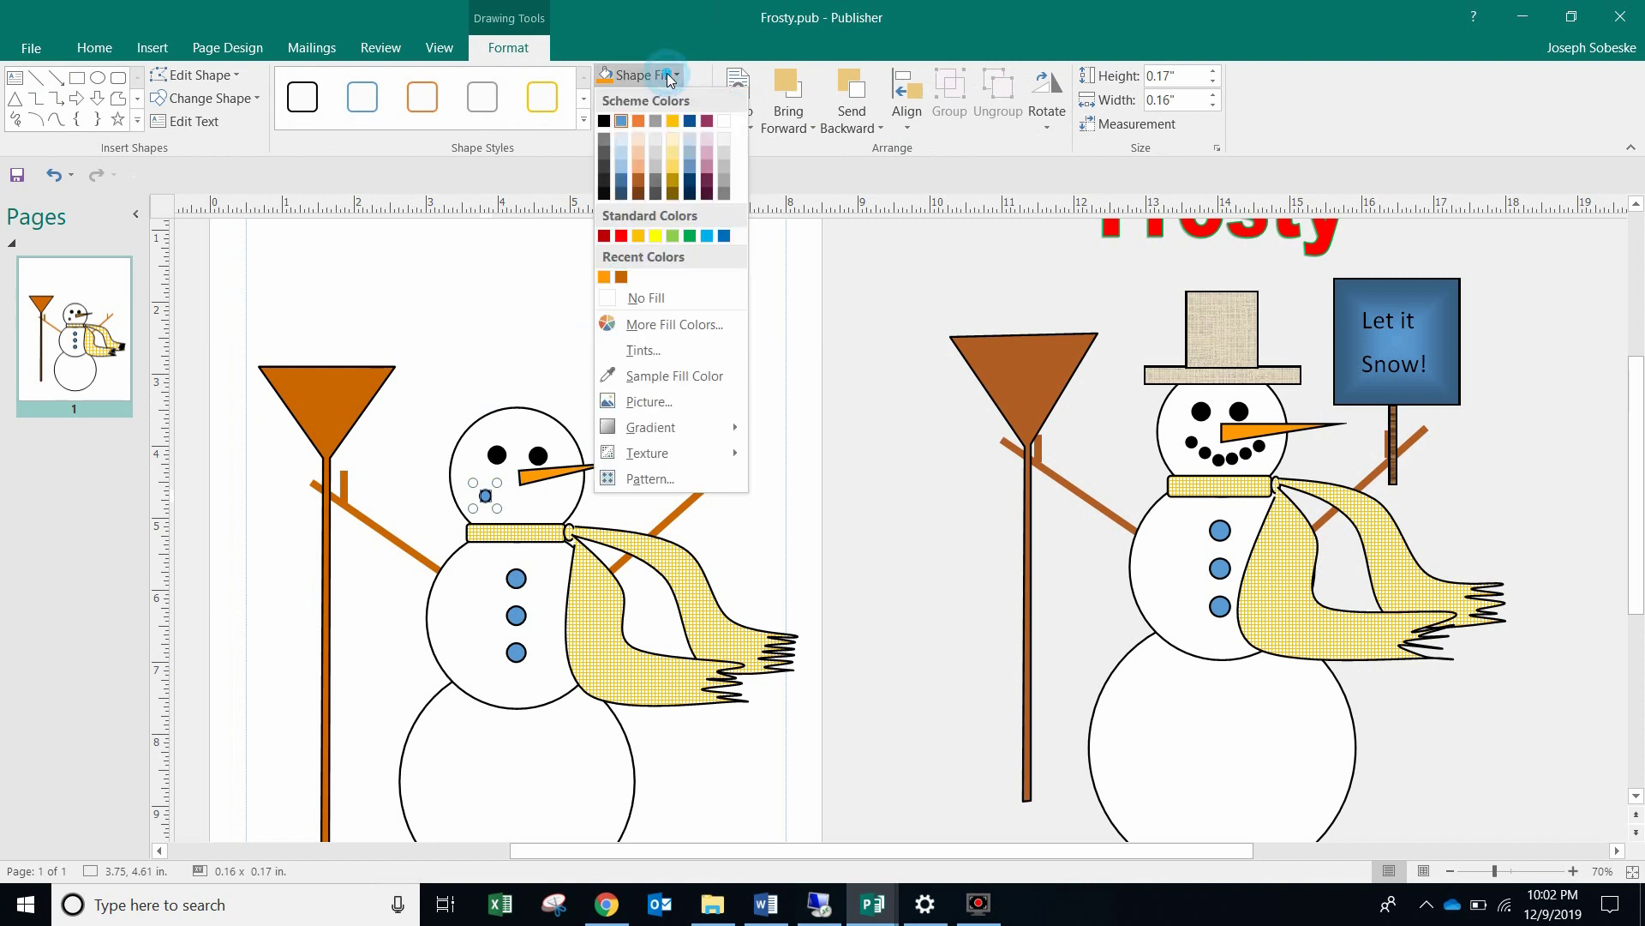
click(604, 121)
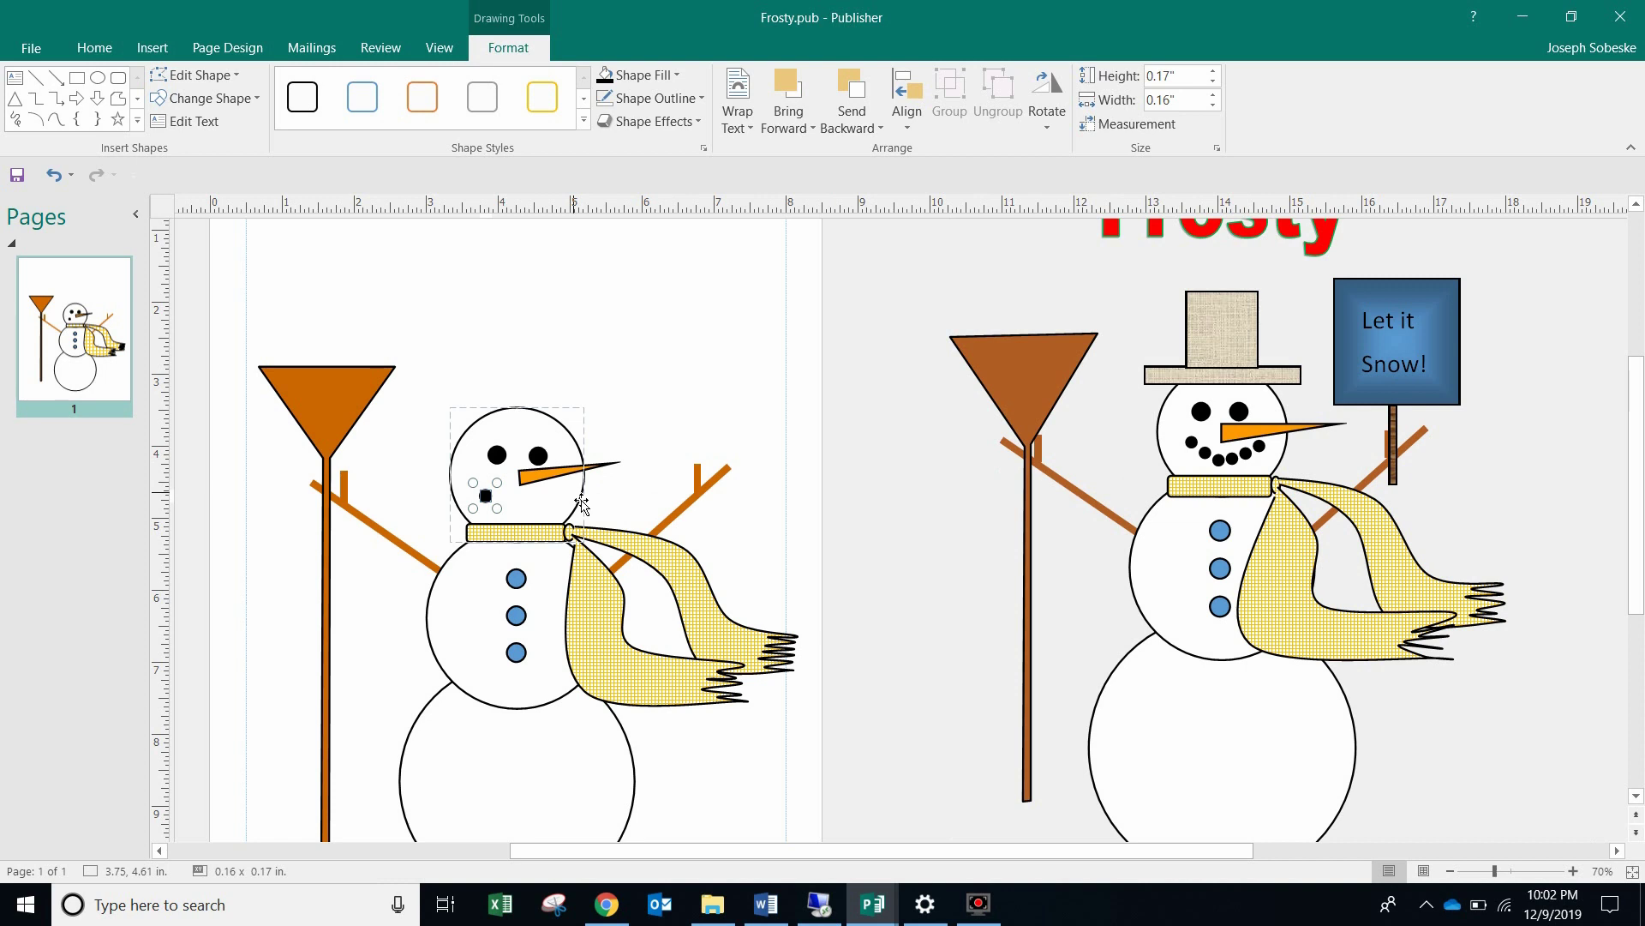
Step: Duplicate the black mouth dot five times
key(ctrl+d)
key(ctrl+d)
key(ctrl+d)
key(ctrl+d)
key(ctrl+d)
key(ctrl+d)
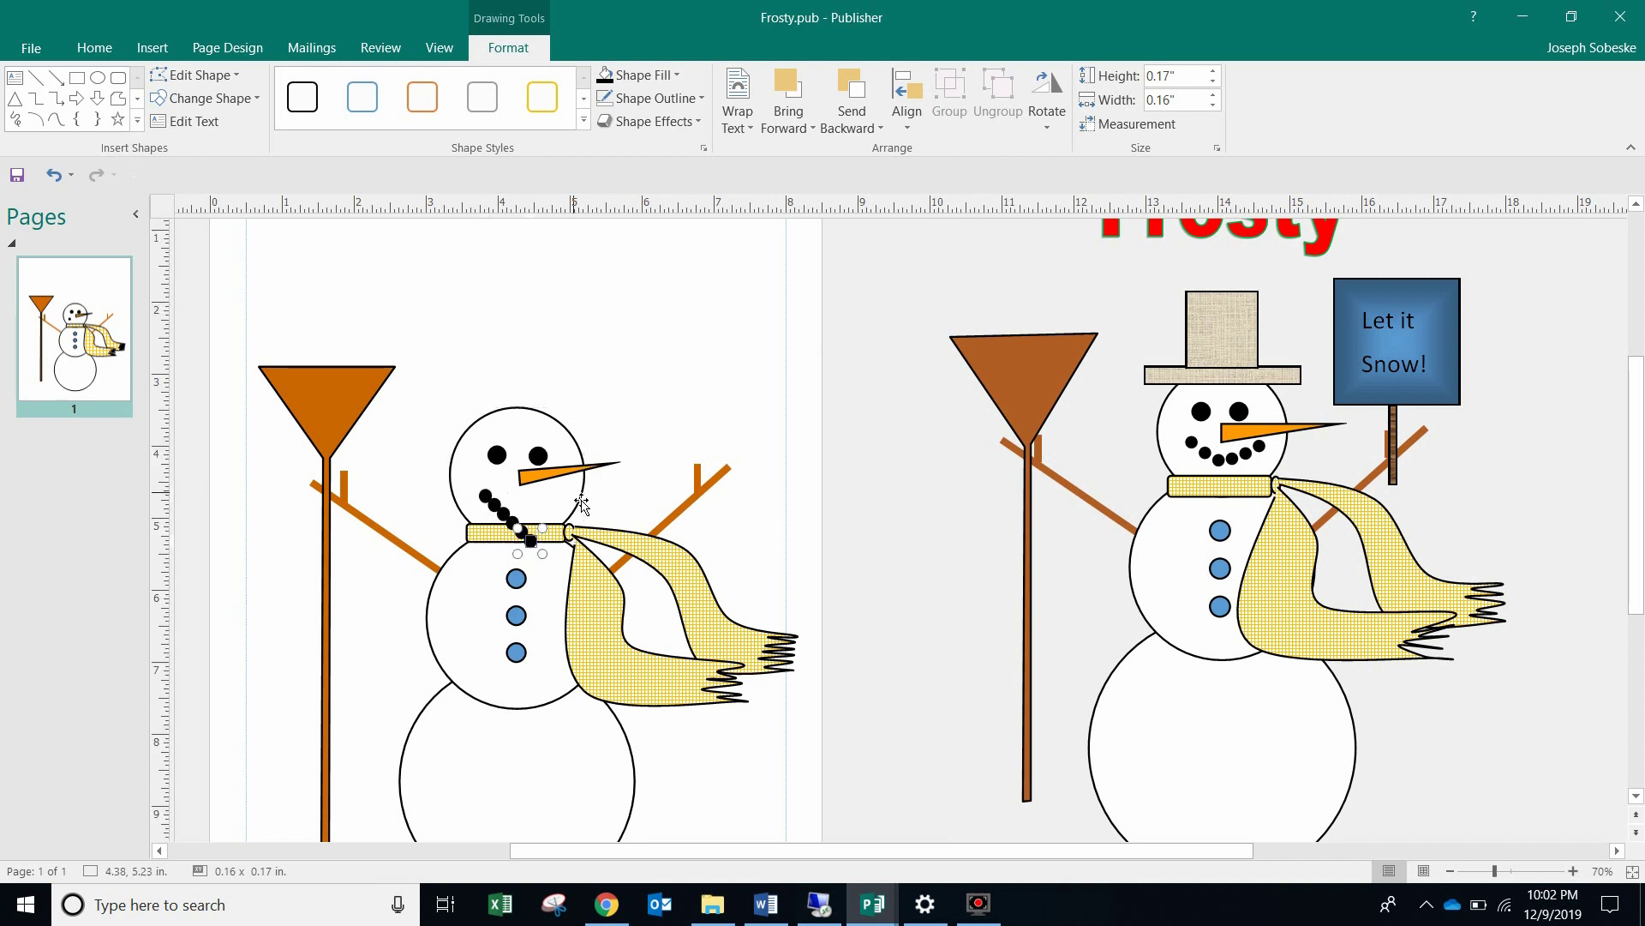
Step: Arrange the six black dots in an evenly spaced, upward-curving smile below the nose
mouse_move(540, 547)
mouse_down()
mouse_move(571, 510)
mouse_move(544, 532)
mouse_up()
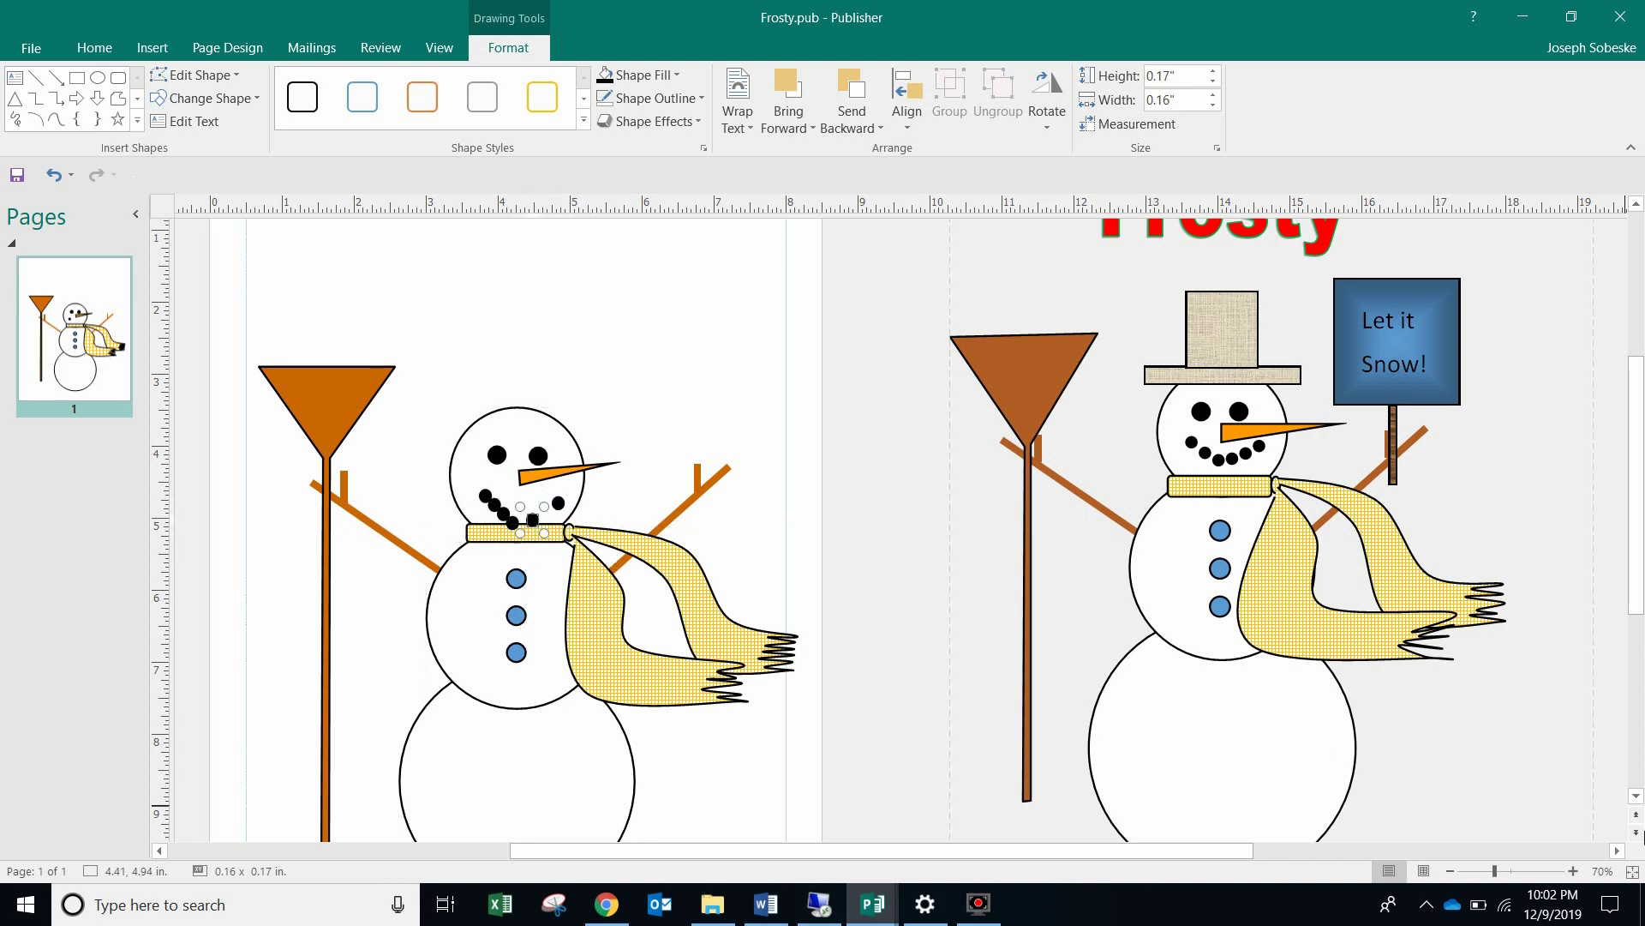
click(1572, 871)
click(1575, 870)
click(1575, 871)
click(1574, 870)
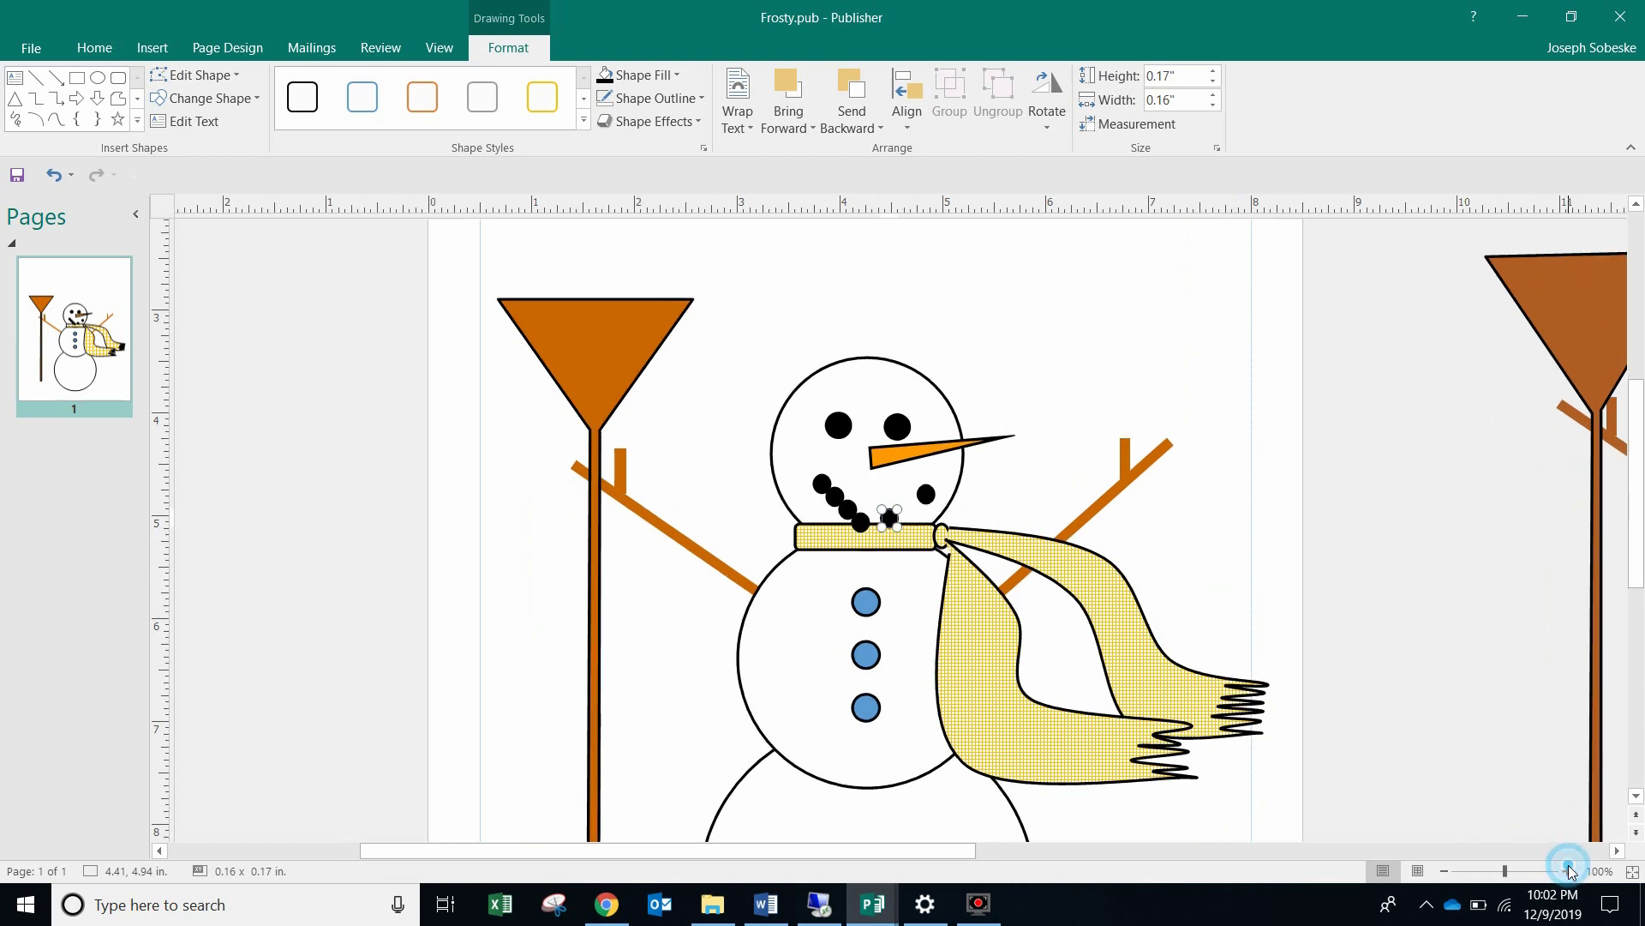
click(1574, 871)
click(1575, 870)
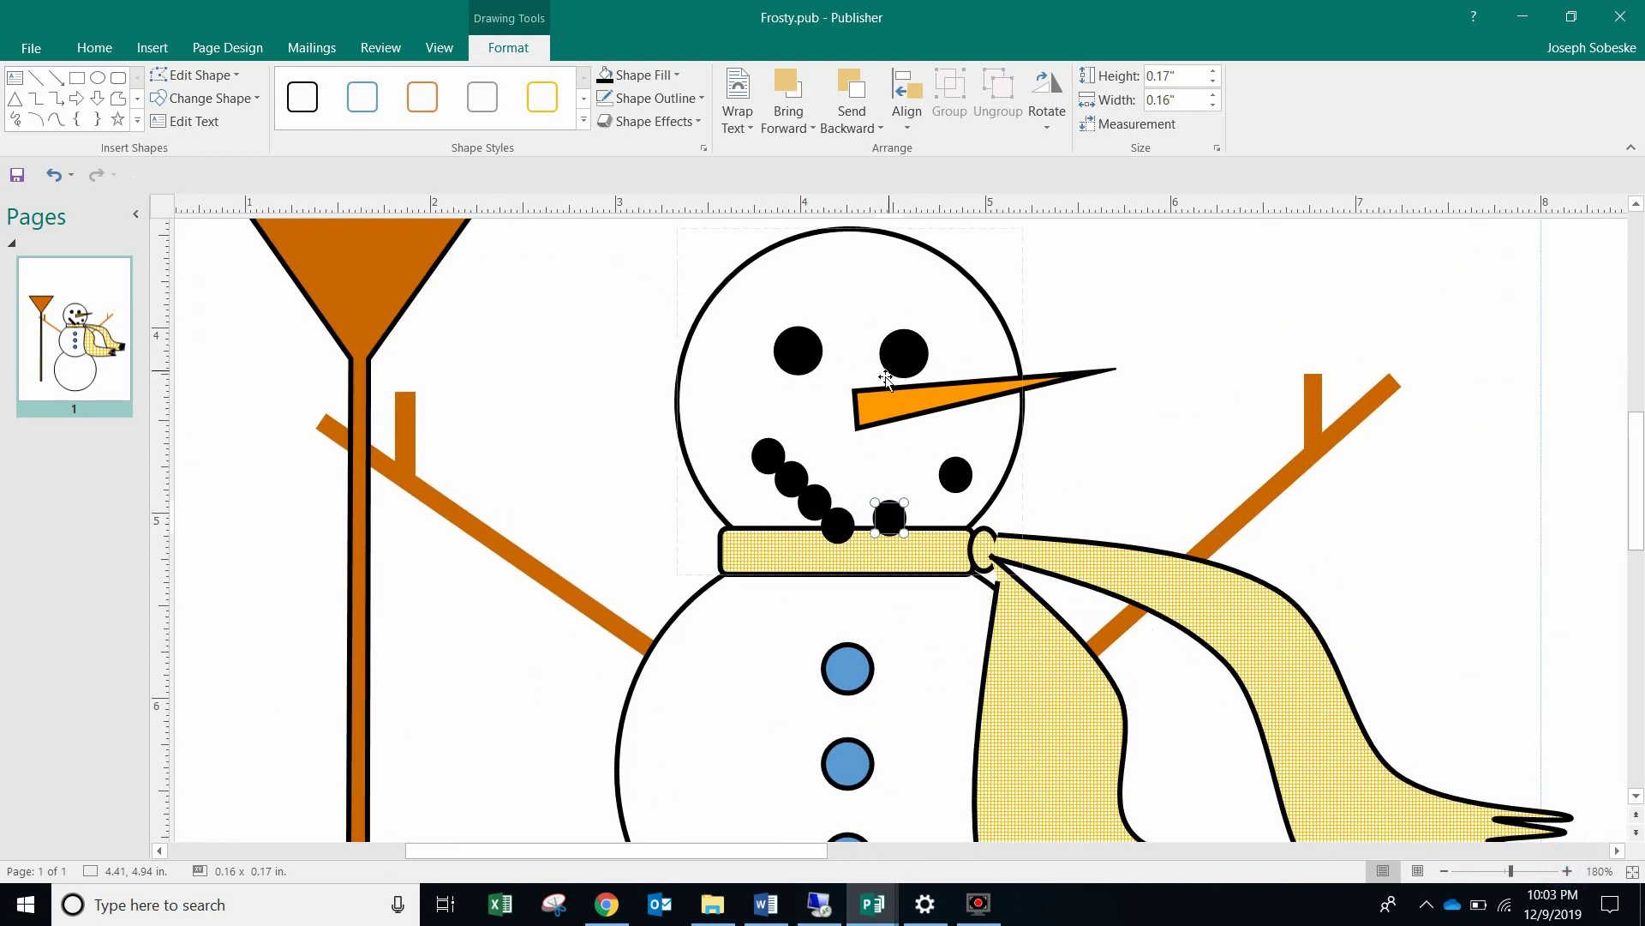
click(894, 528)
mouse_move(895, 527)
mouse_down()
mouse_move(918, 497)
mouse_move(883, 488)
mouse_move(885, 503)
mouse_up()
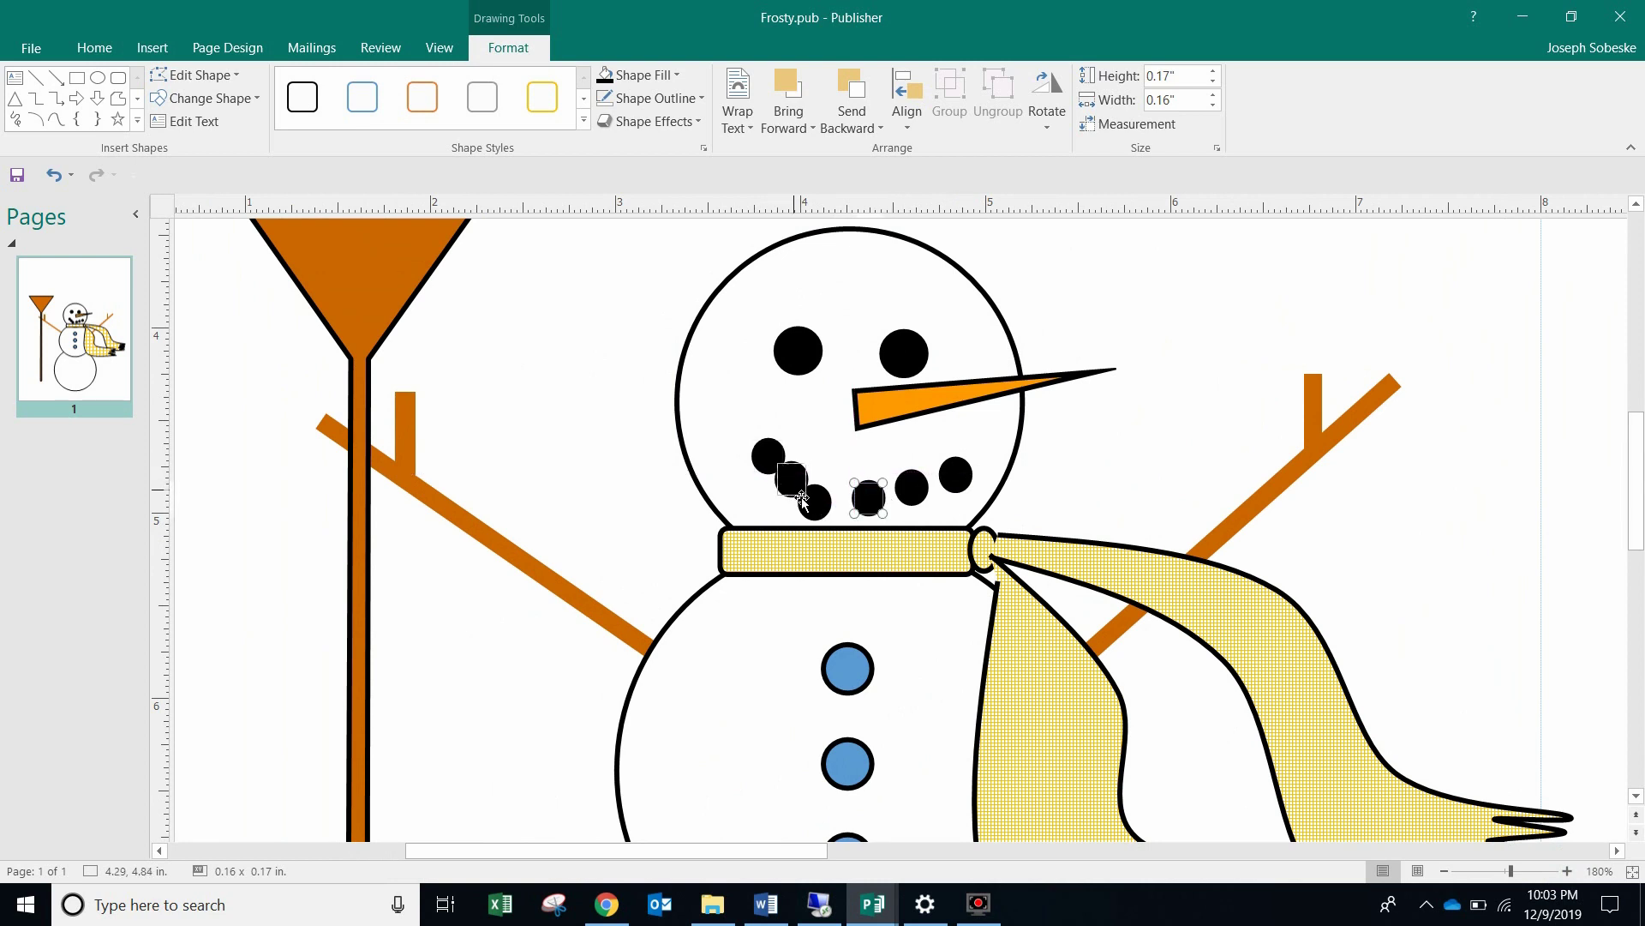
drag(774, 477, 839, 505)
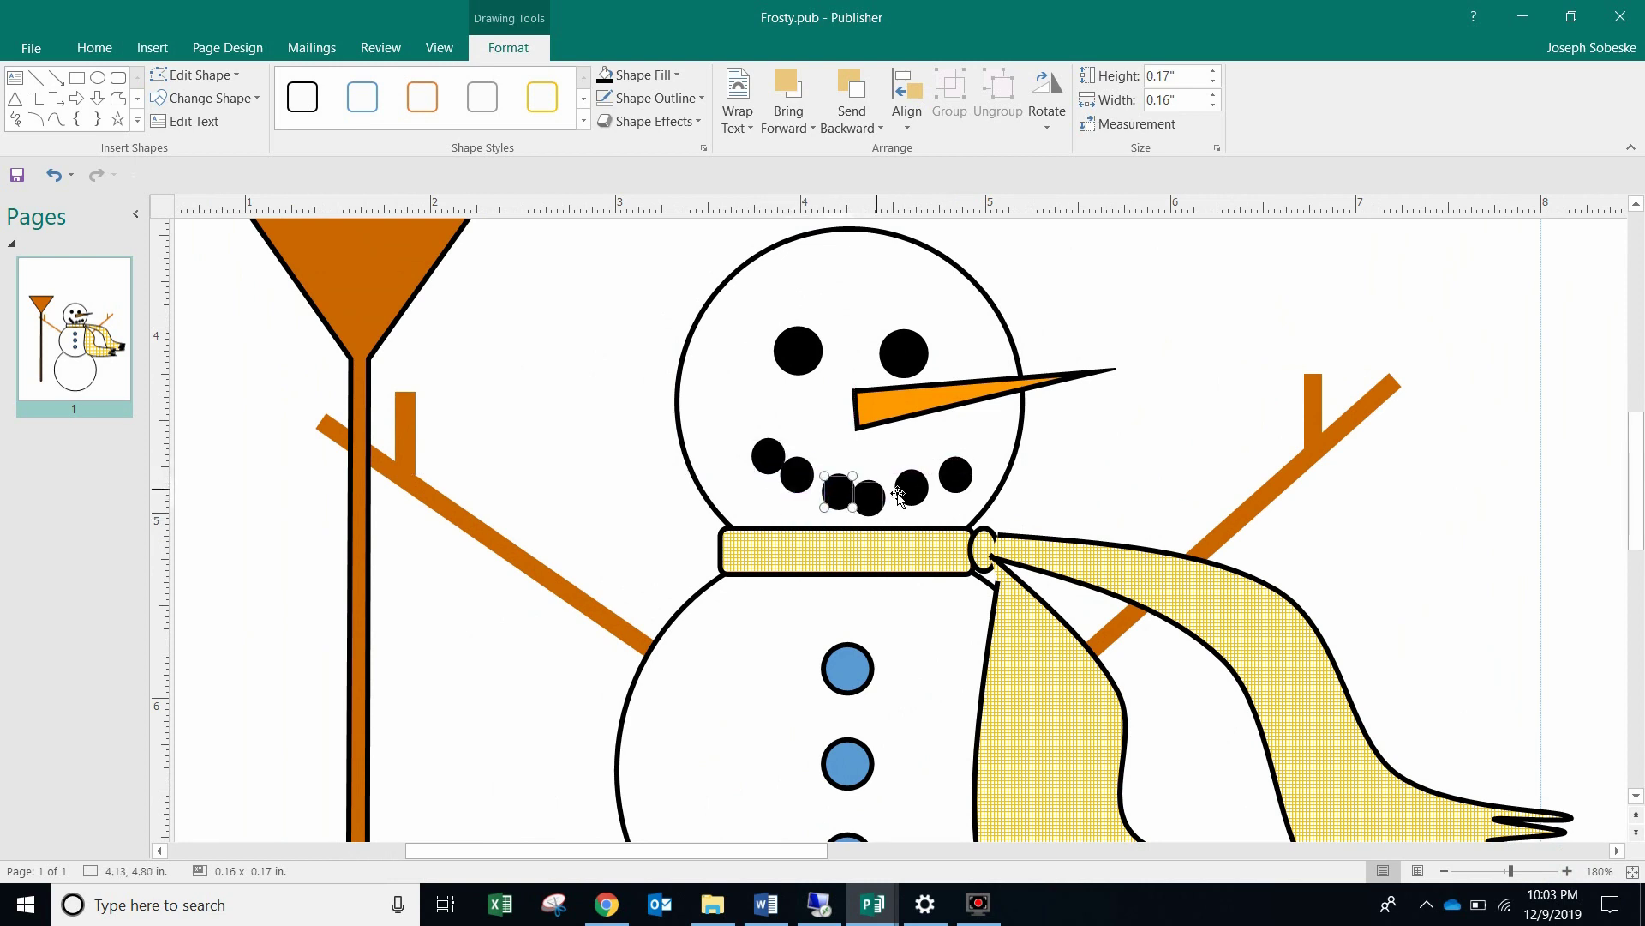
click(956, 478)
drag(959, 480, 811, 497)
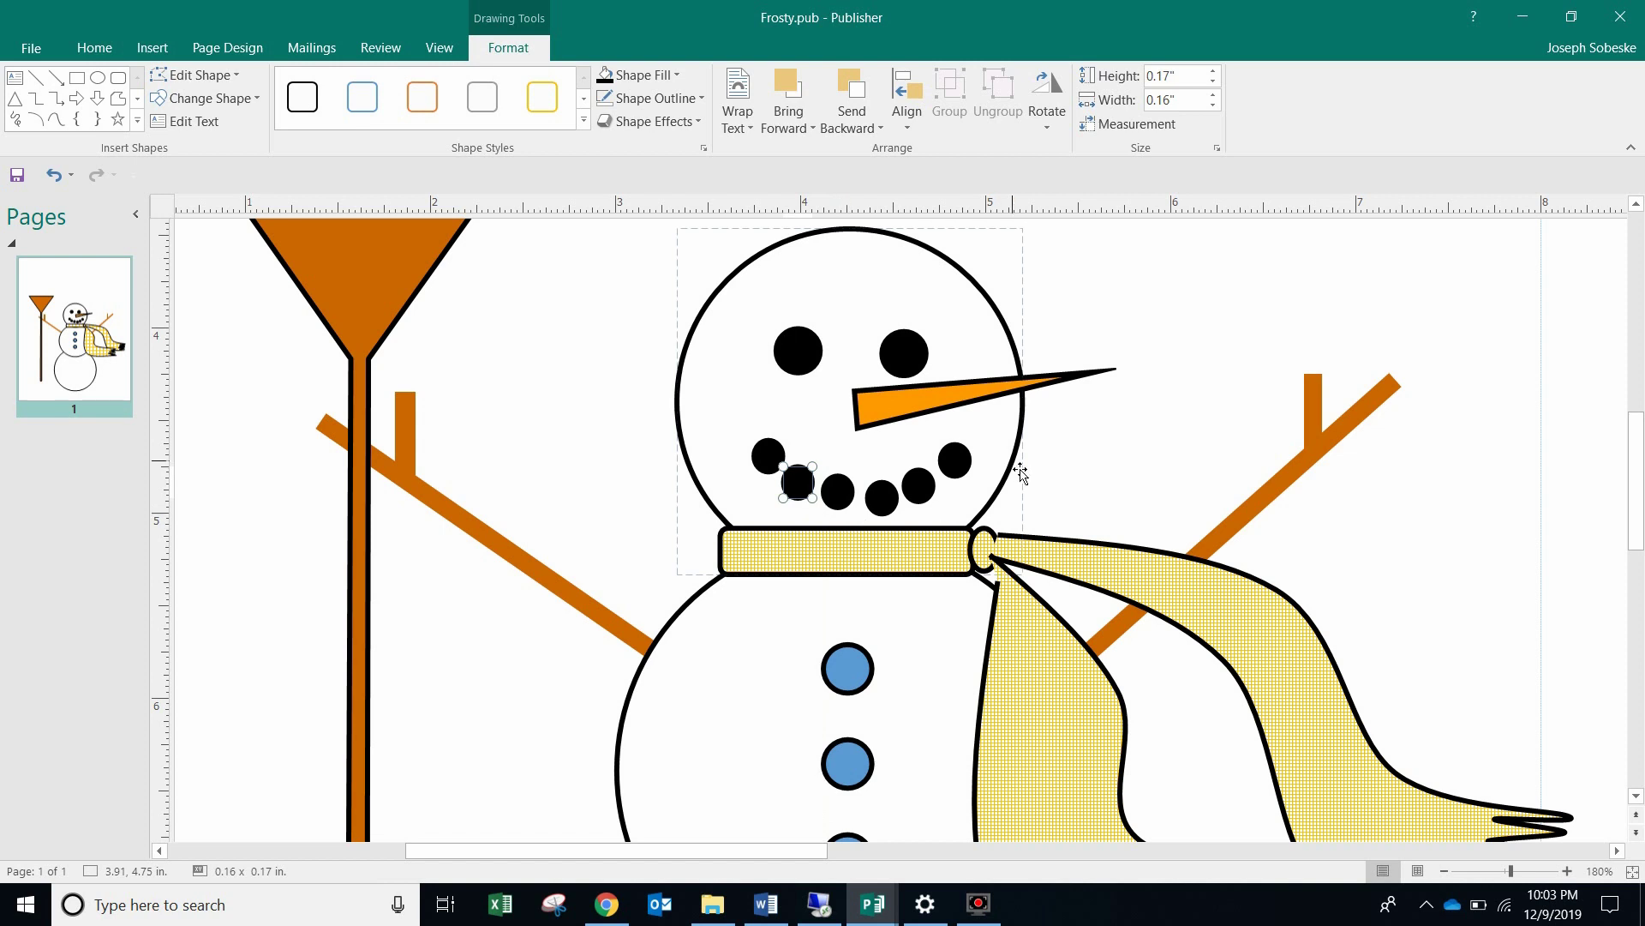
Step: Distribute the six black mouth dots evenly in the horizontal direction
click(1053, 452)
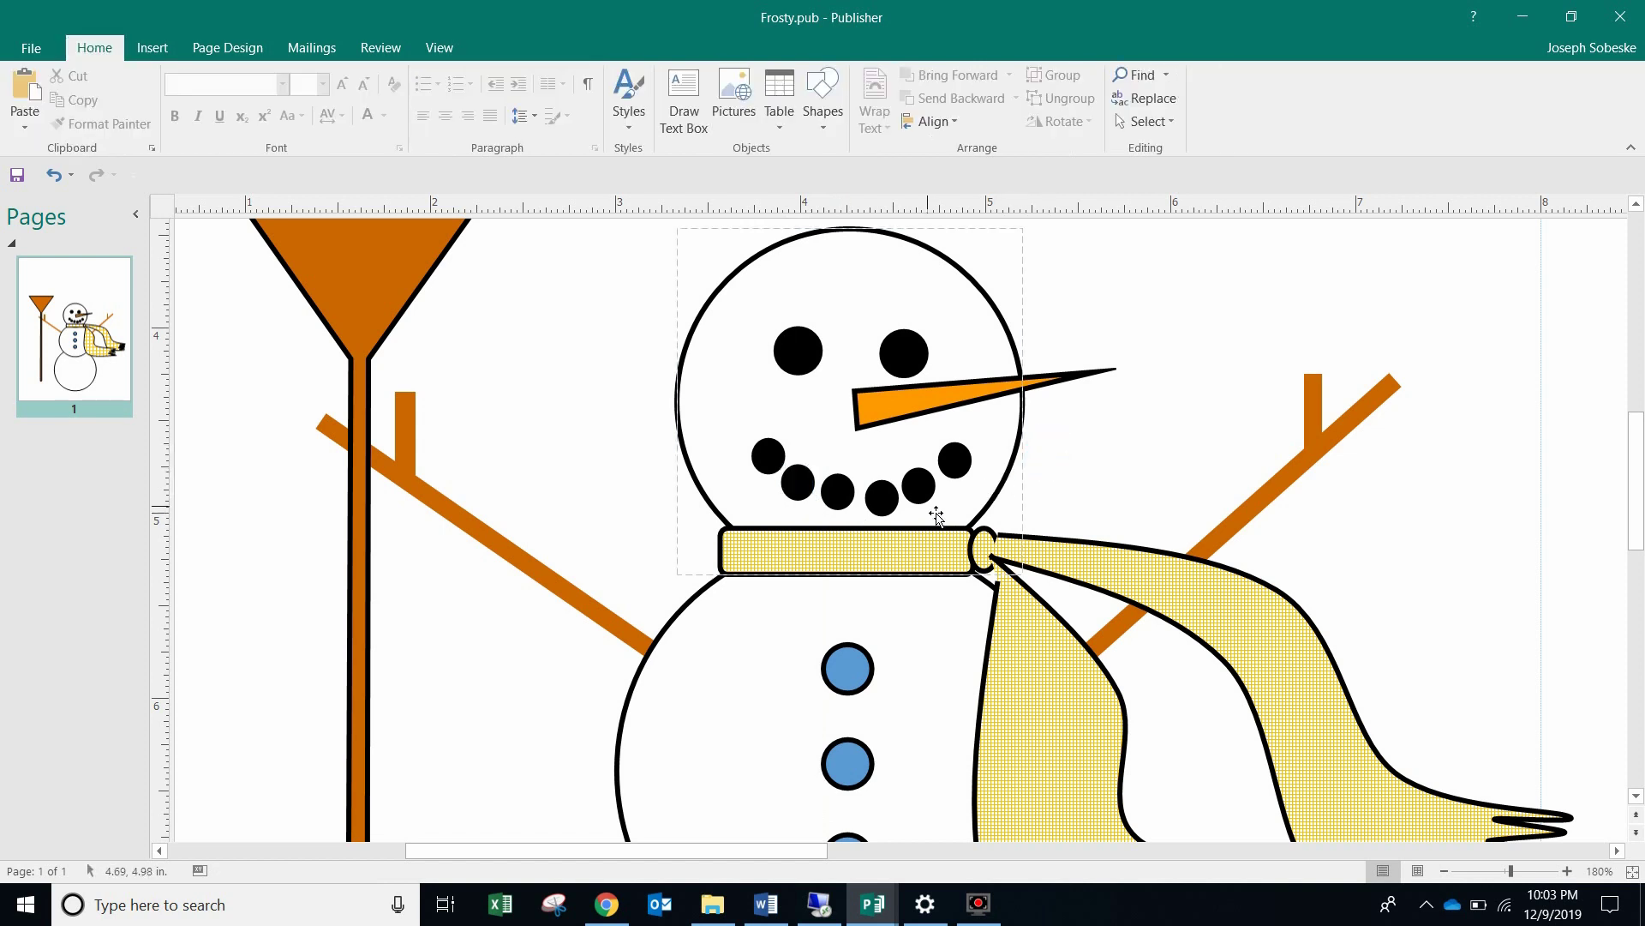
click(776, 468)
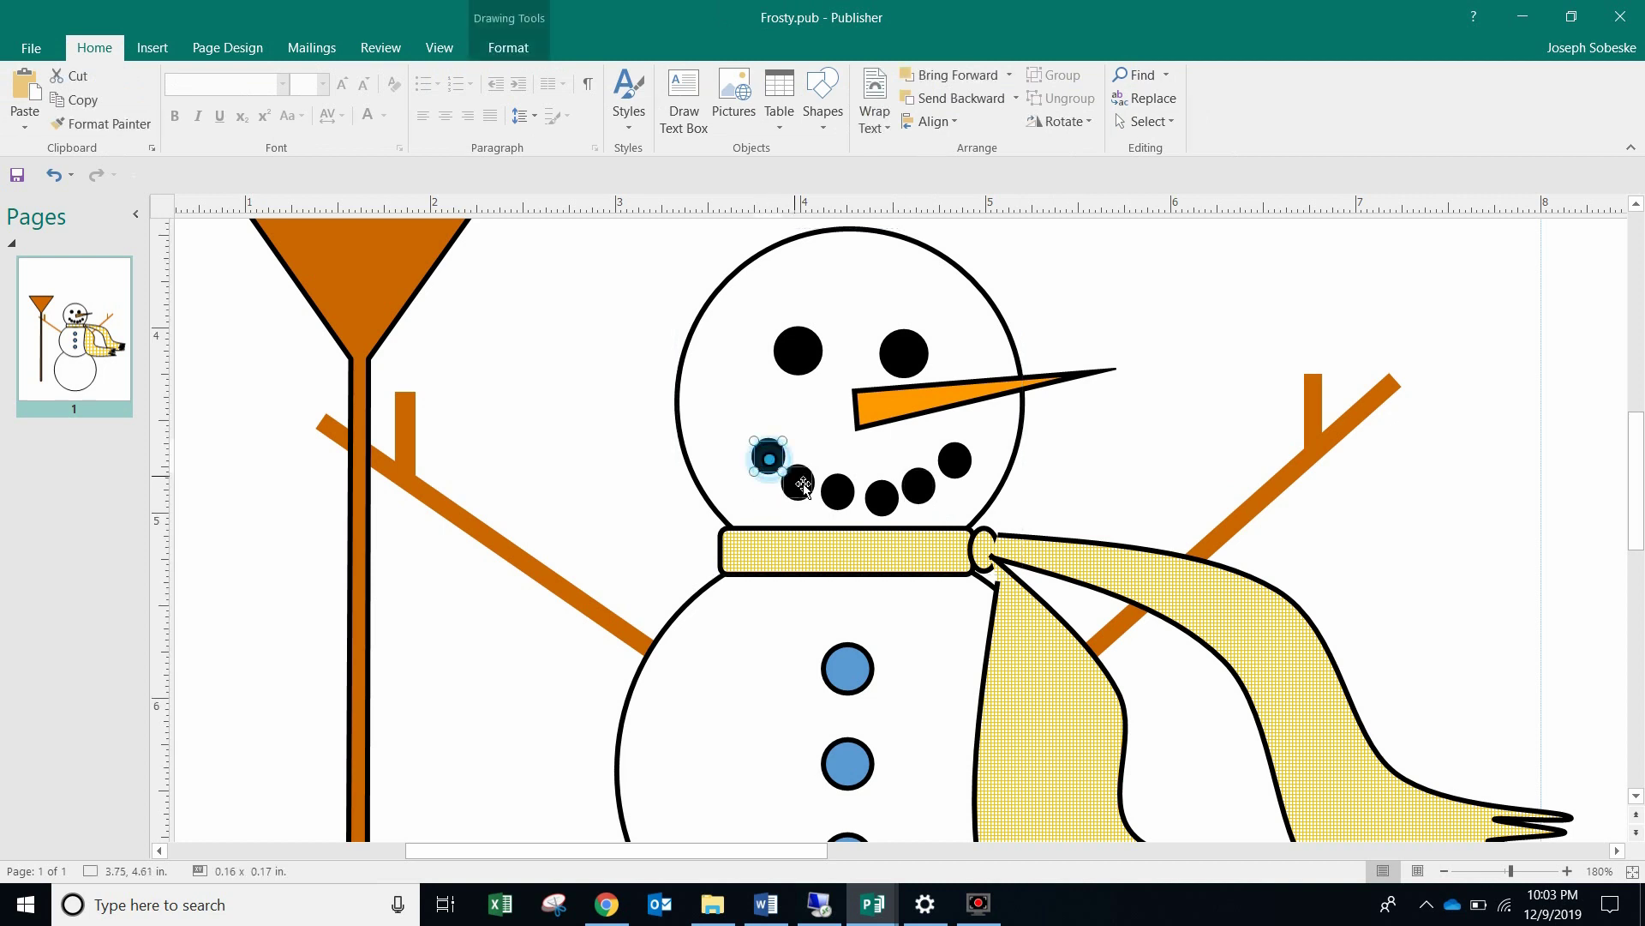
shift+click(798, 483)
shift+click(837, 491)
shift+click(882, 497)
shift+click(922, 490)
shift+click(920, 488)
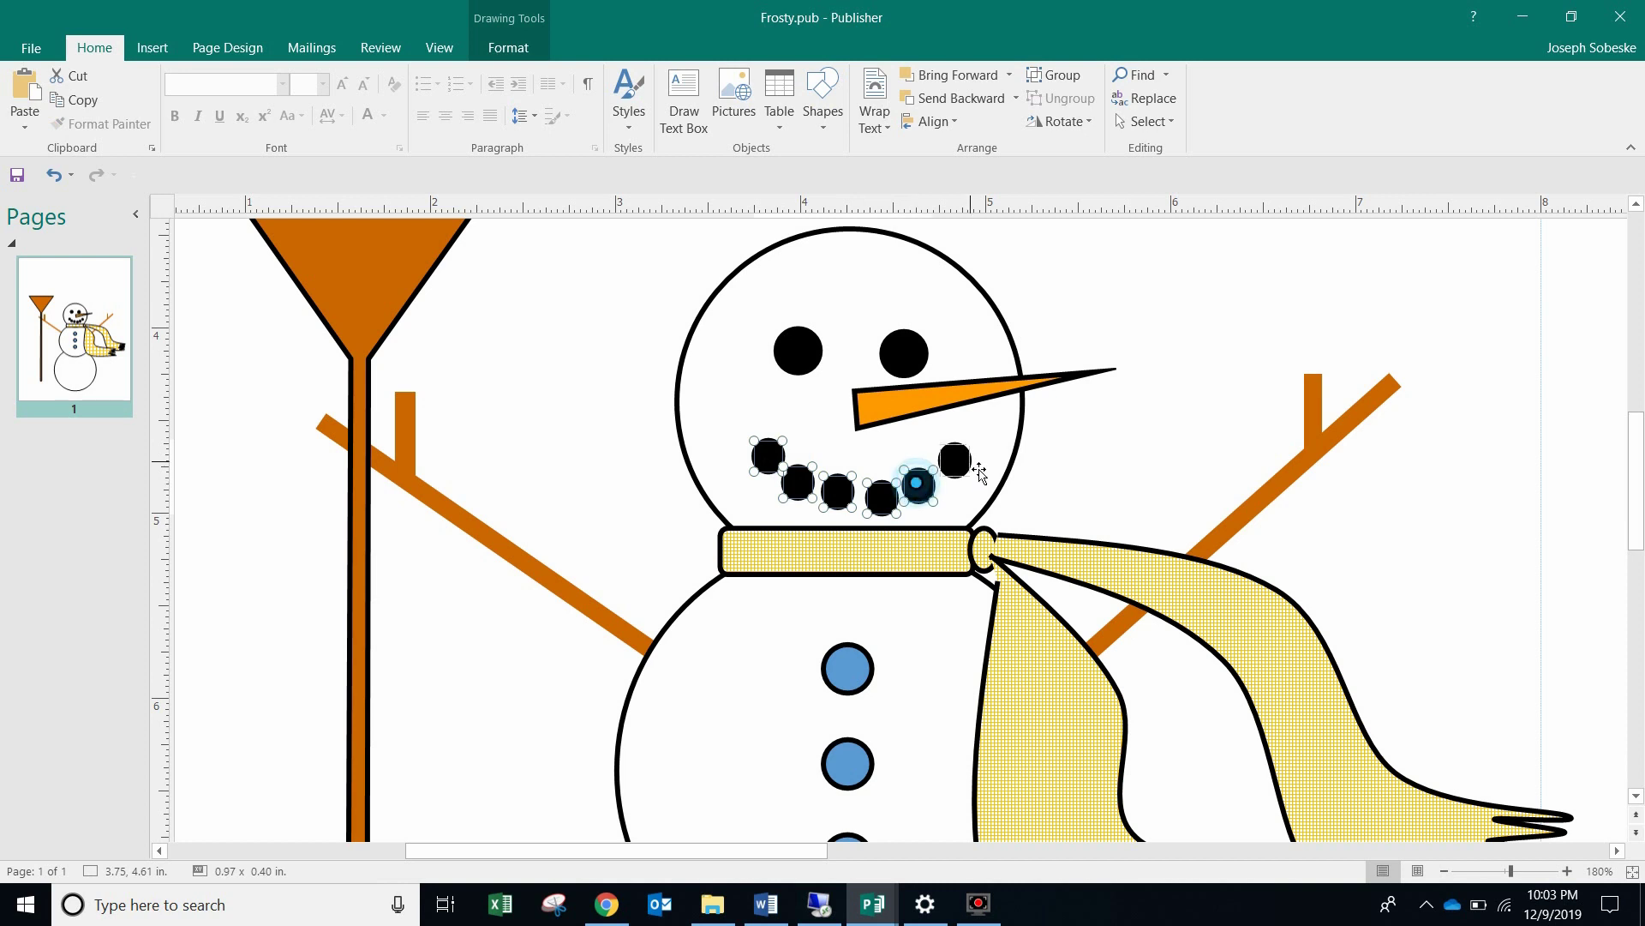
shift+click(955, 461)
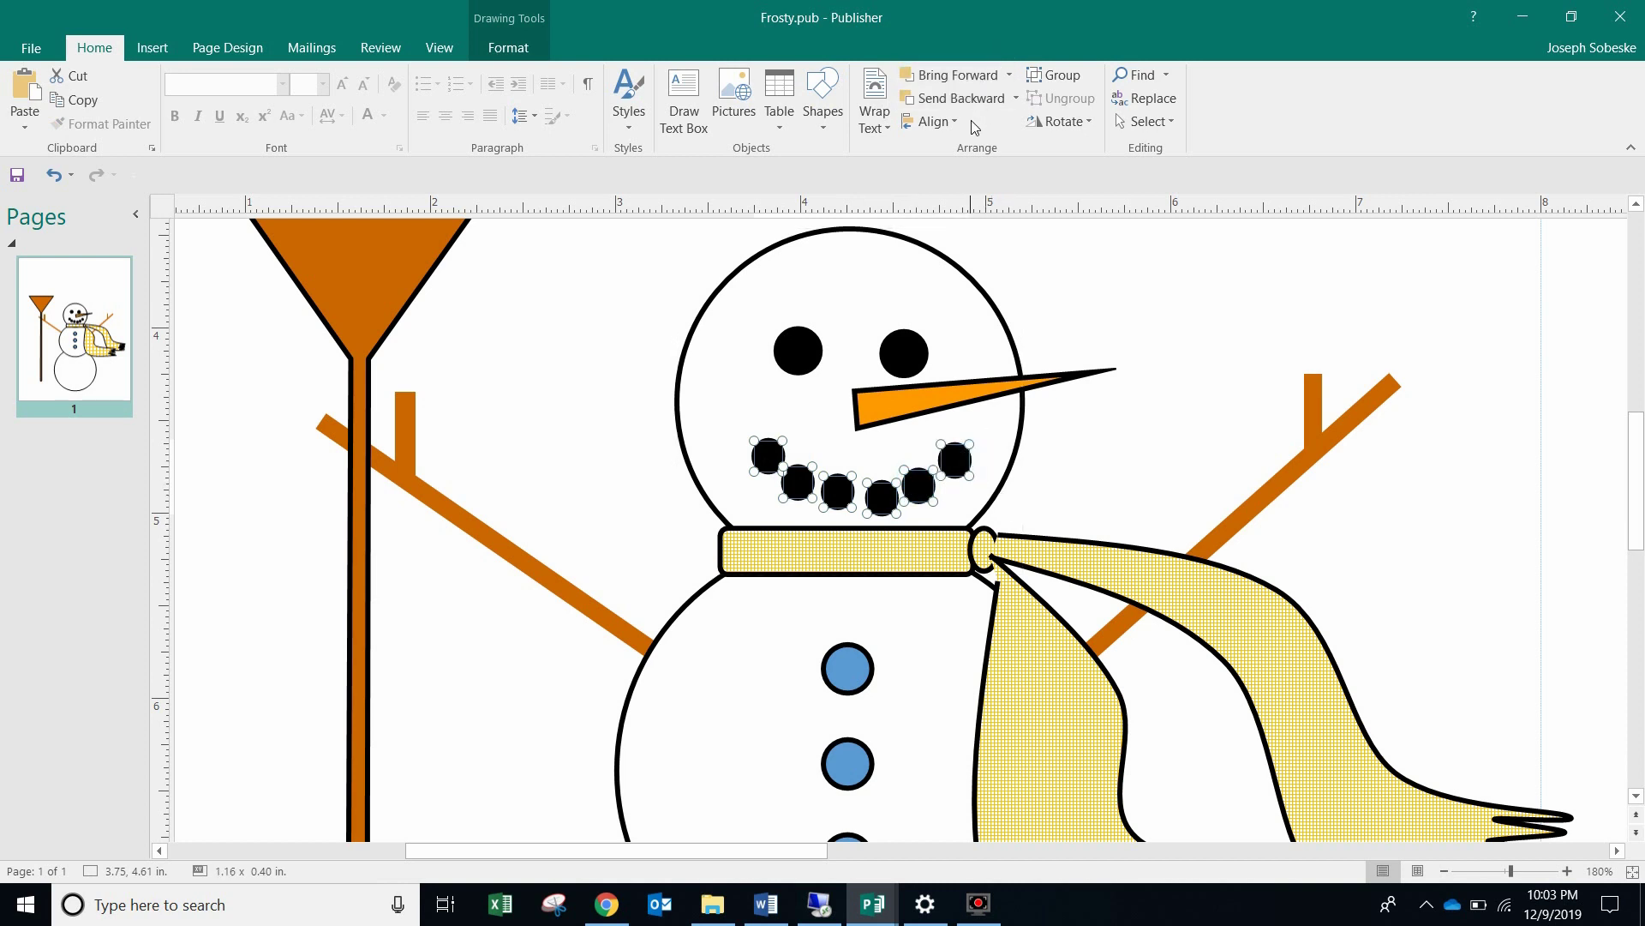
click(513, 48)
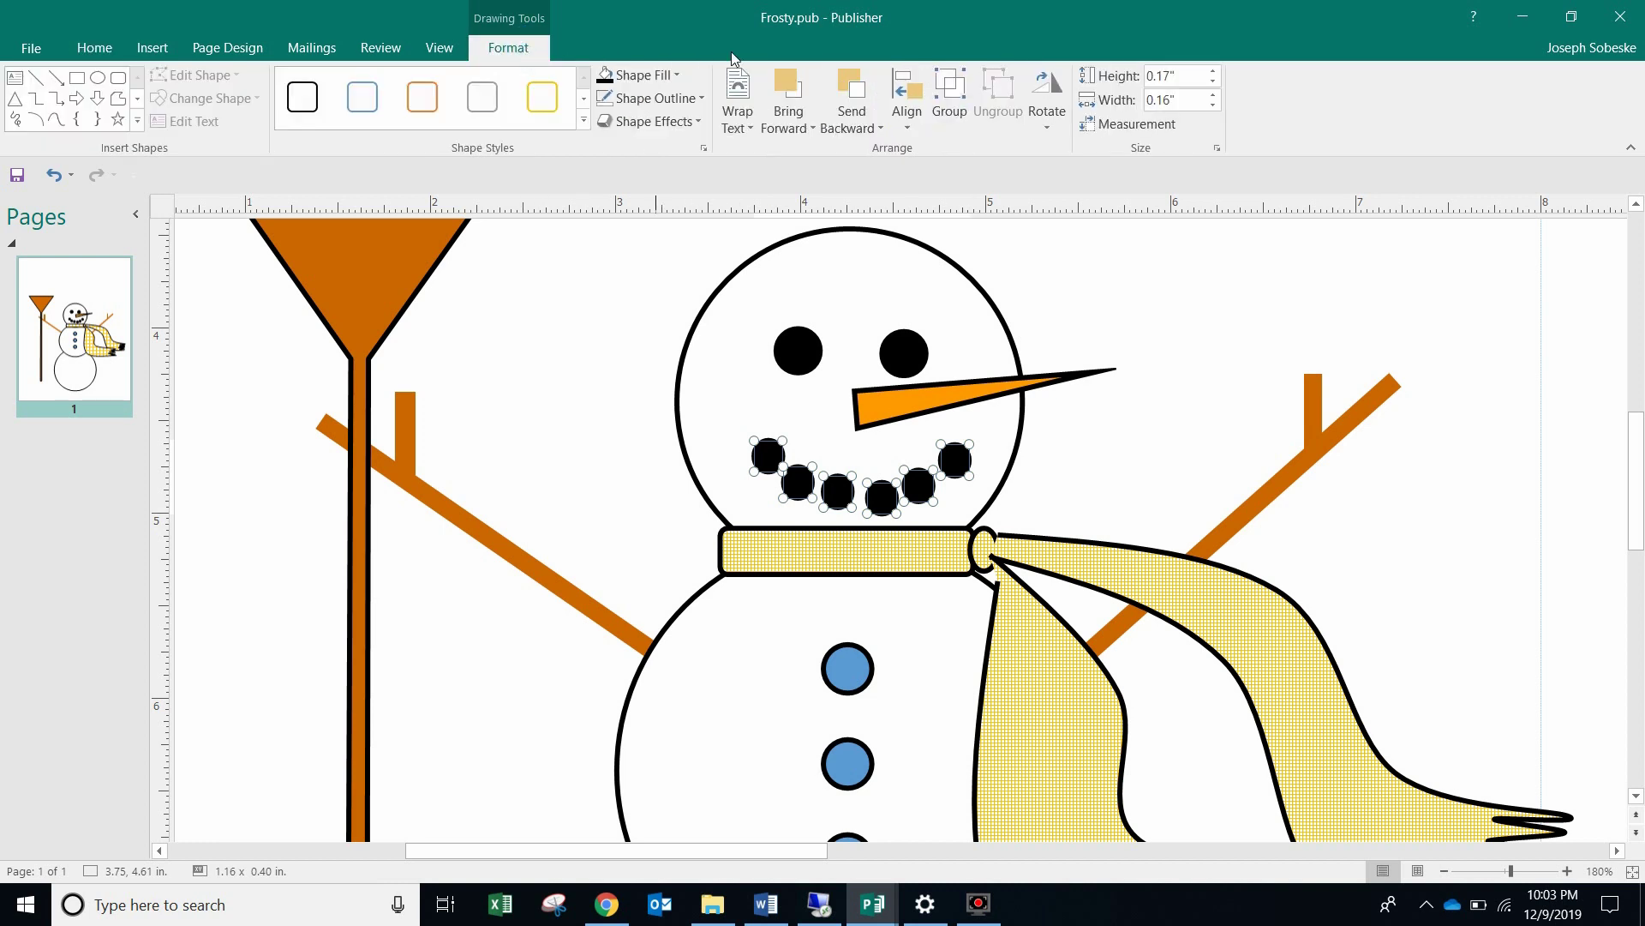
click(911, 87)
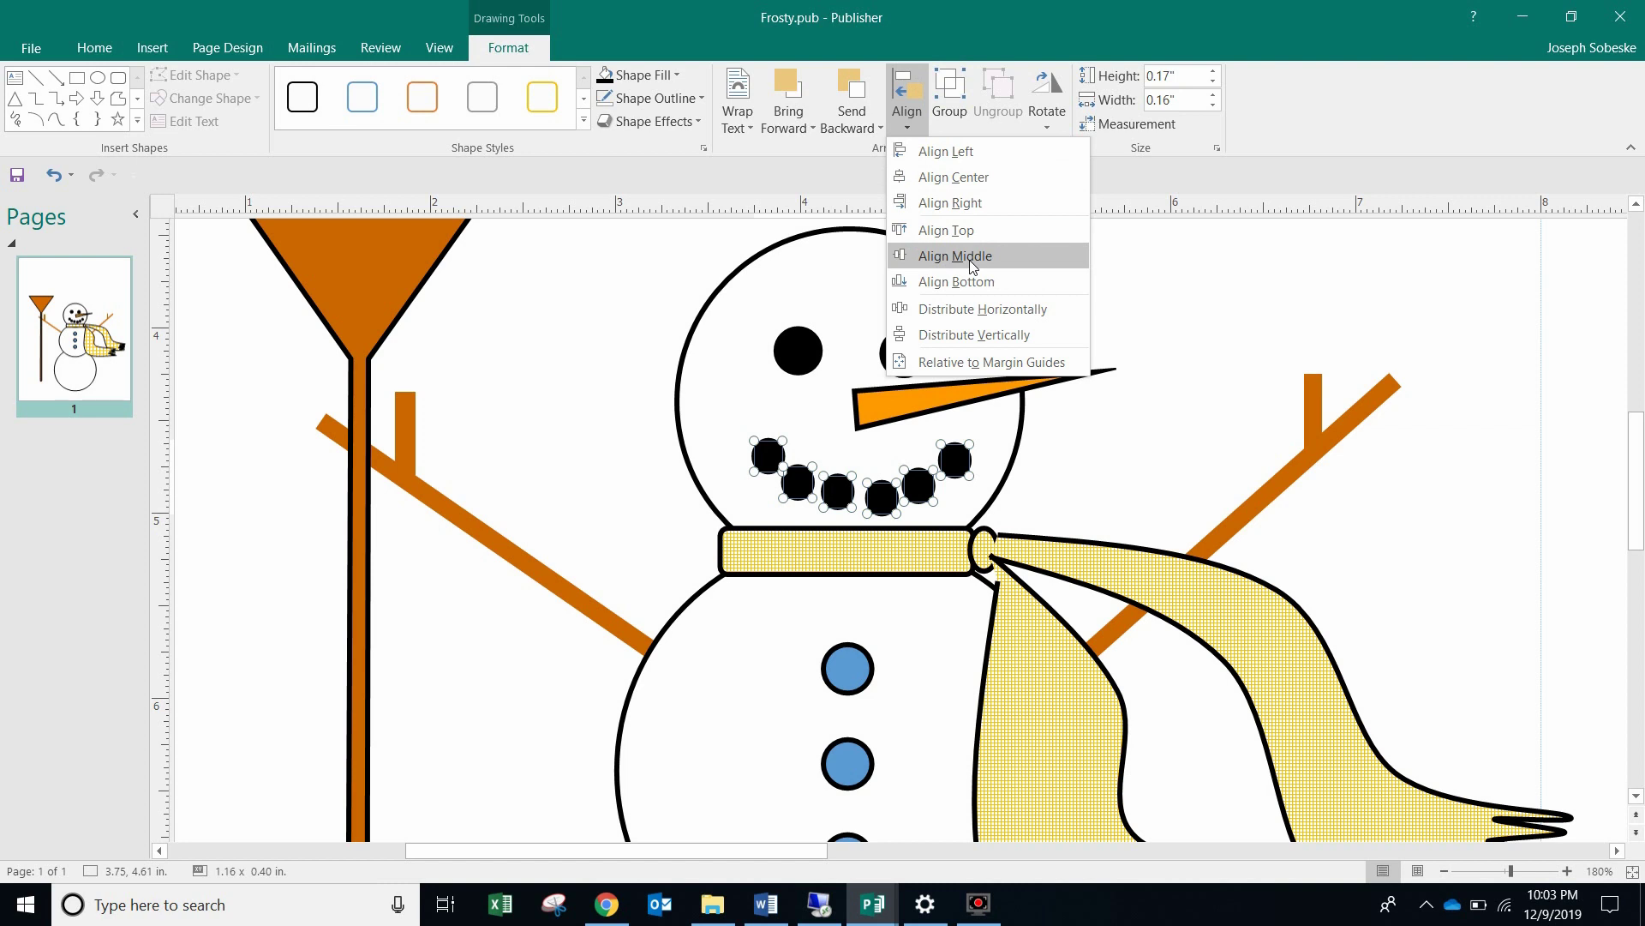
click(940, 310)
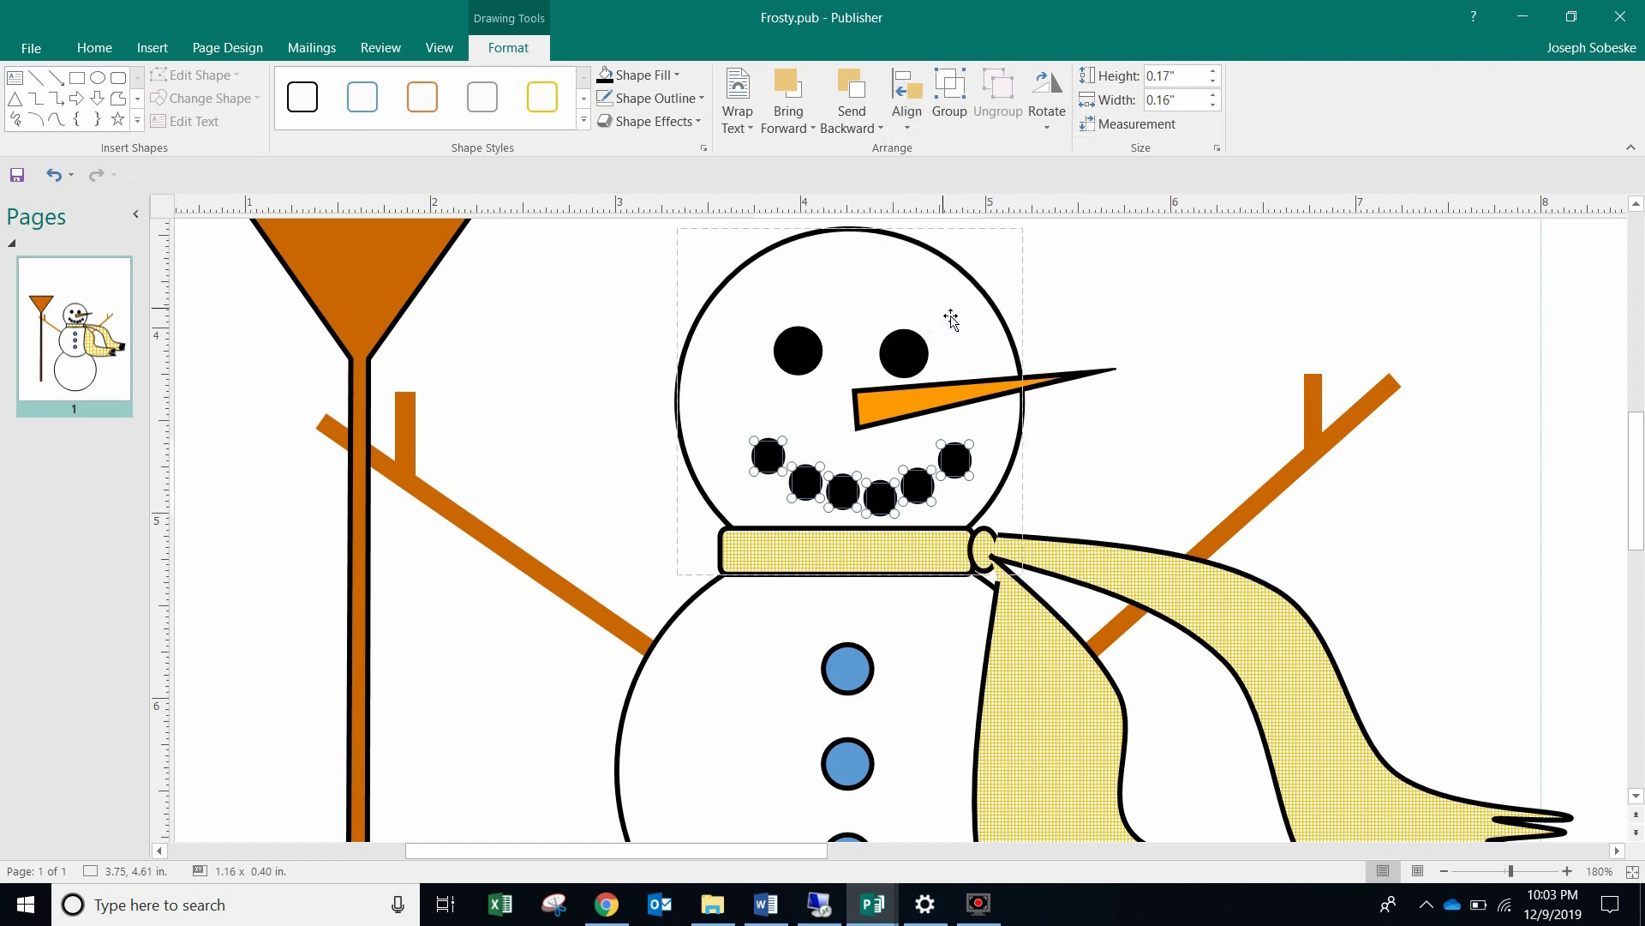
click(1129, 343)
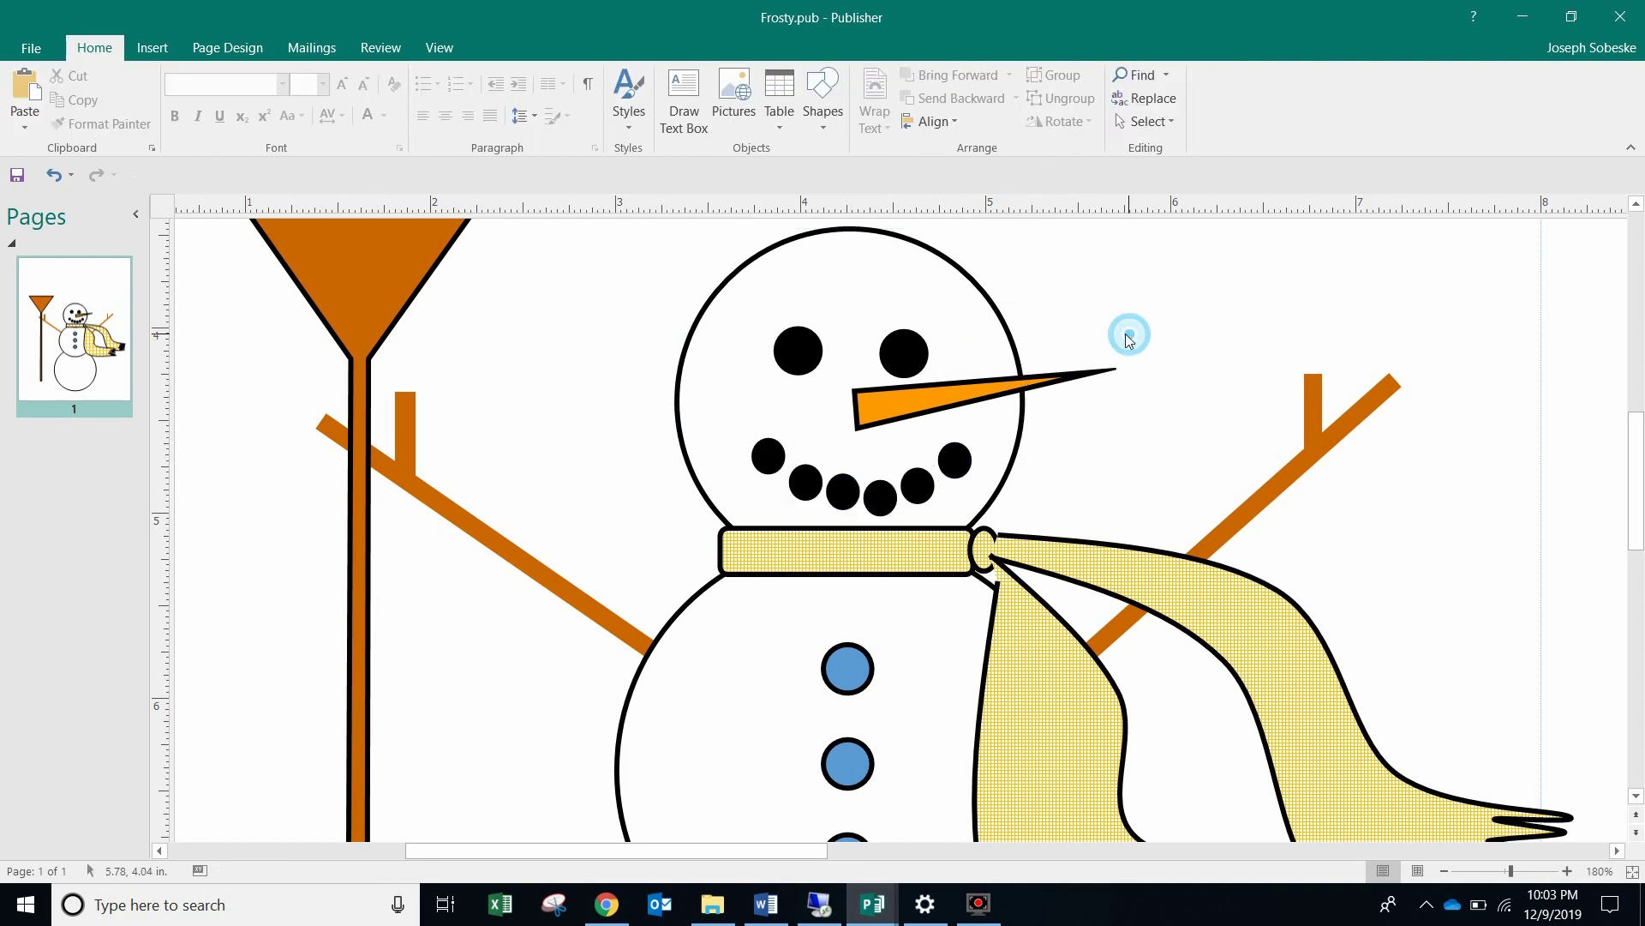
Step: Nudge the second mouth dot slightly left and the fourth slightly up to smooth the smile
click(813, 488)
drag(815, 490, 882, 504)
click(844, 491)
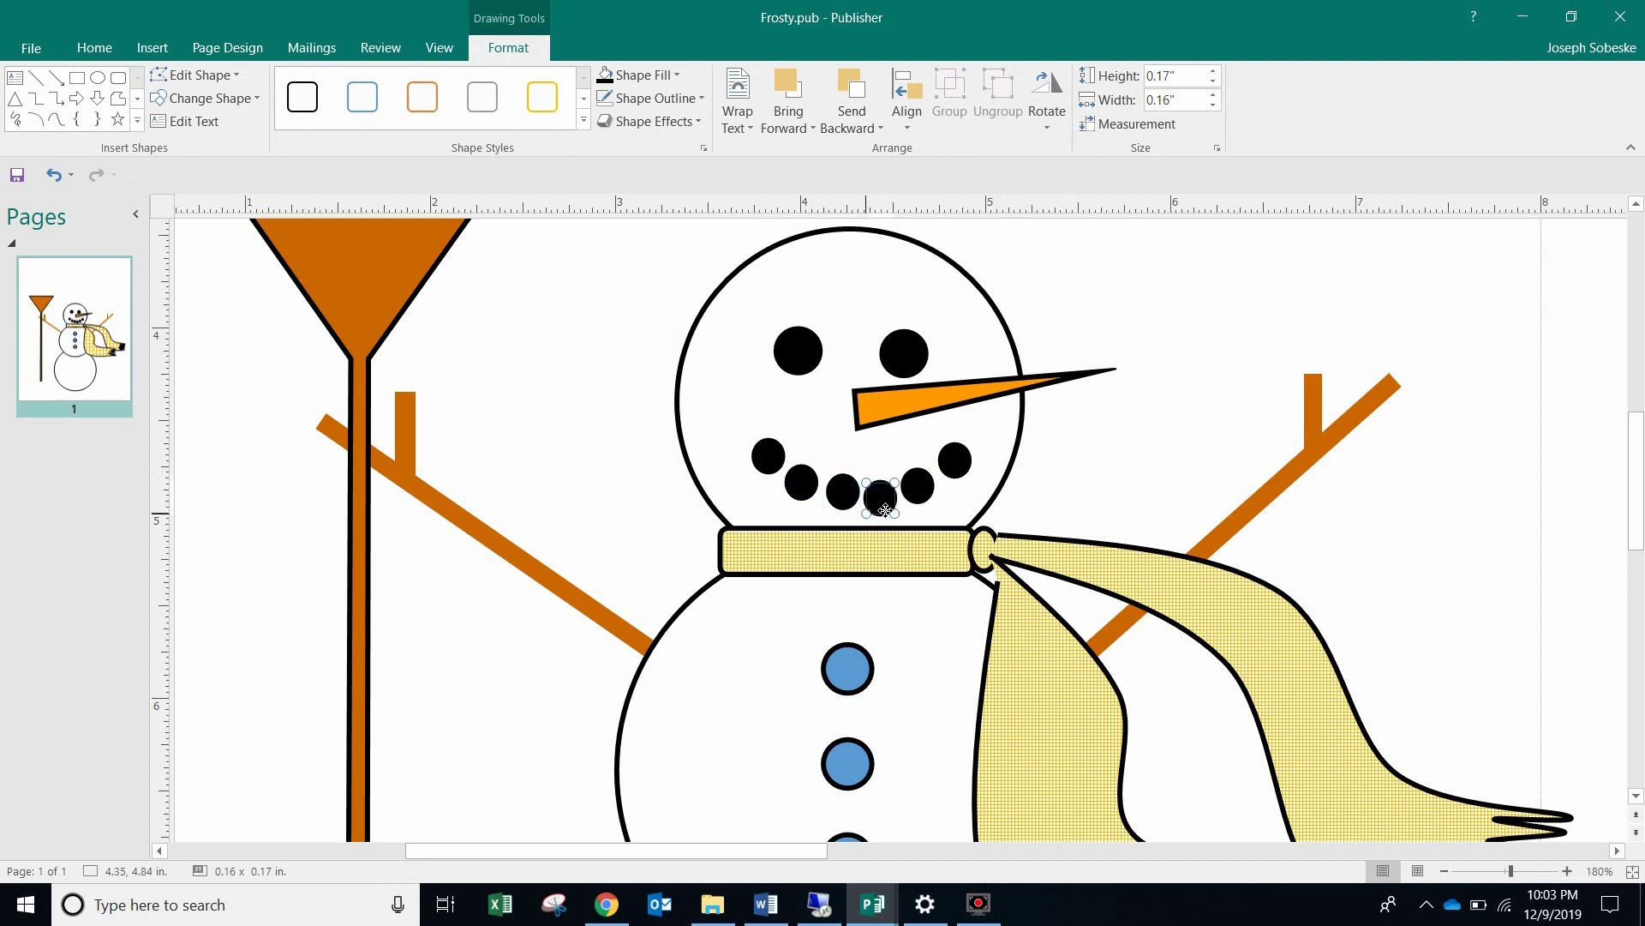
click(1089, 458)
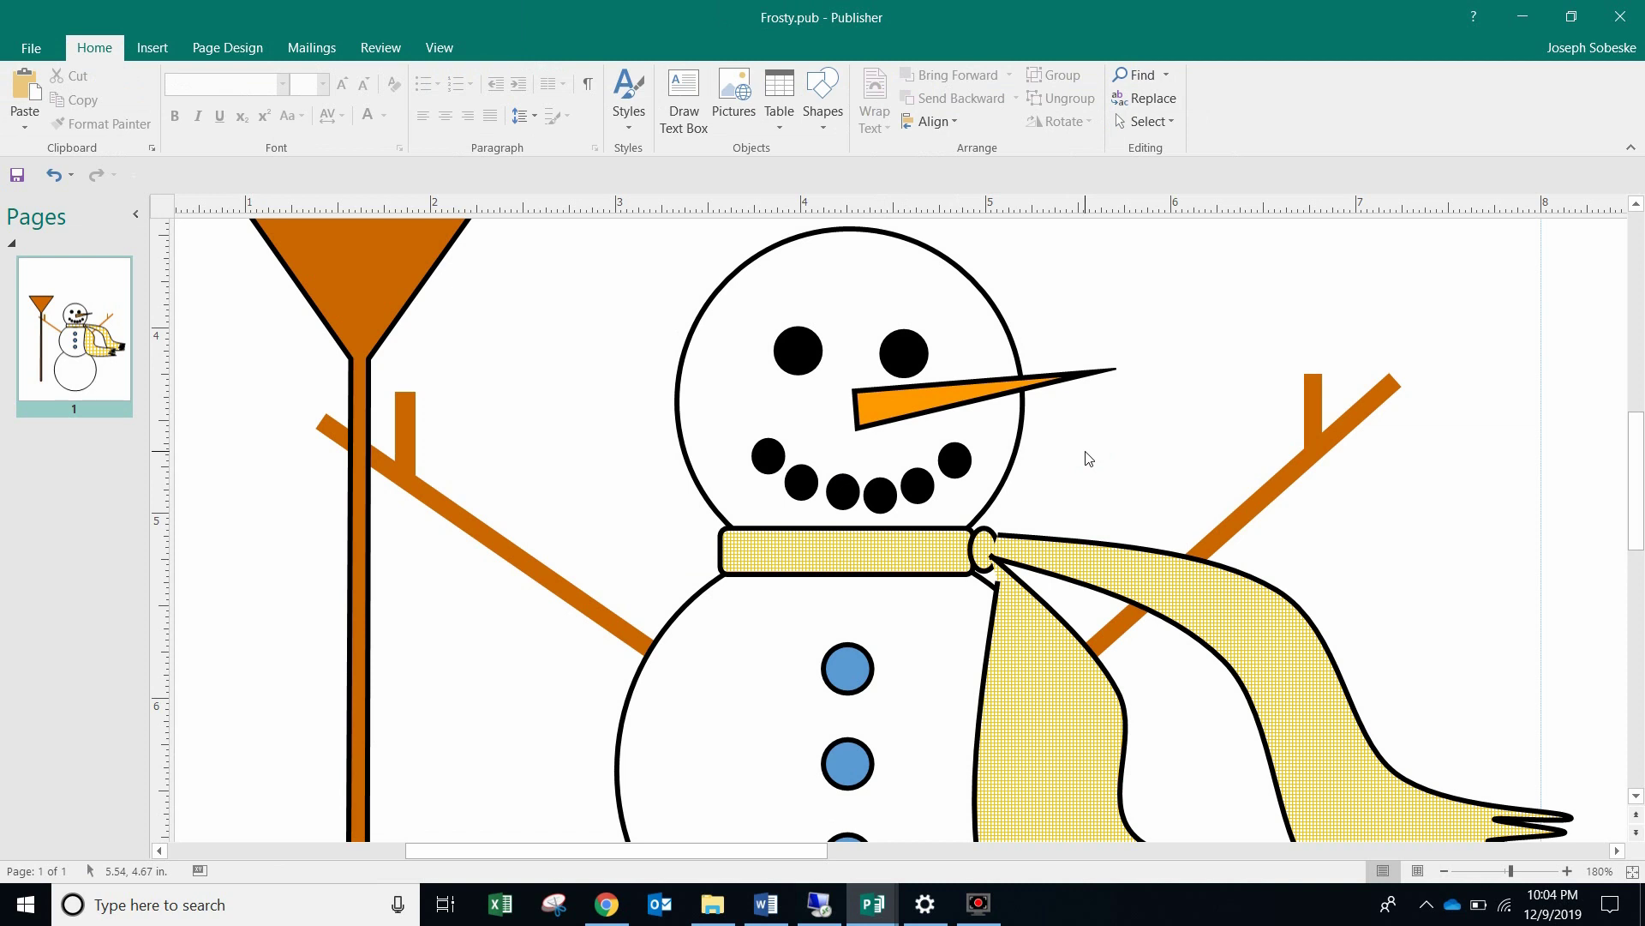
Step: Draw a rectangular hat brim about 2.24 by 0.27 inches across the head's top and a crown about 1.1 by 1.03 inches above it
click(1445, 870)
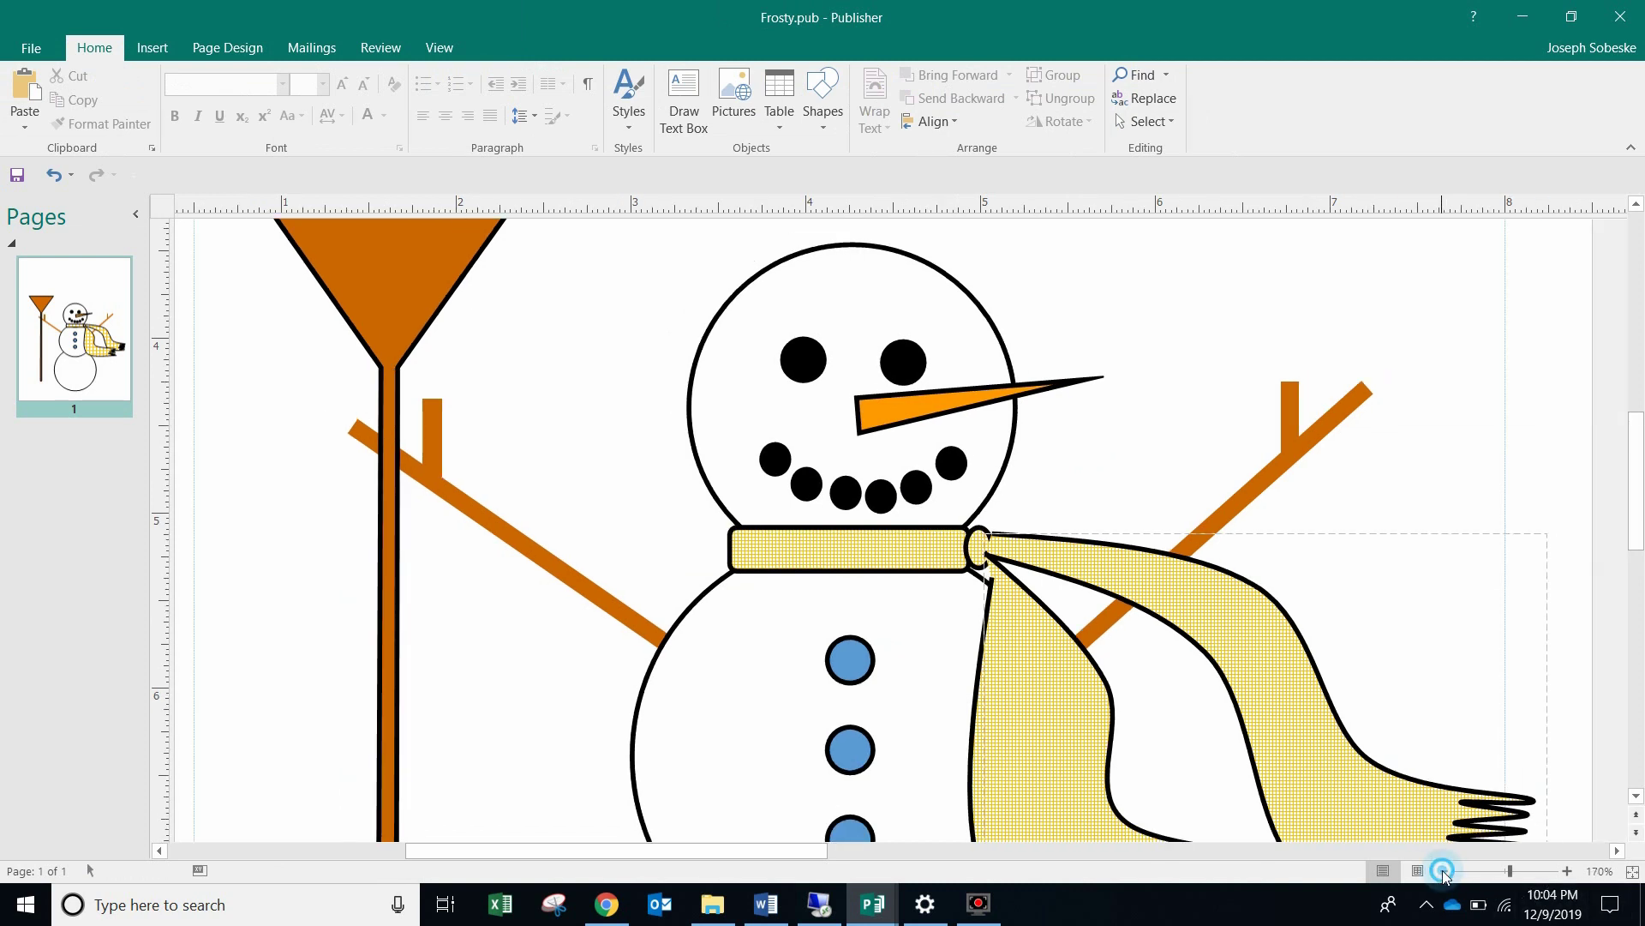
click(1445, 870)
click(1445, 870)
click(1445, 871)
click(1445, 871)
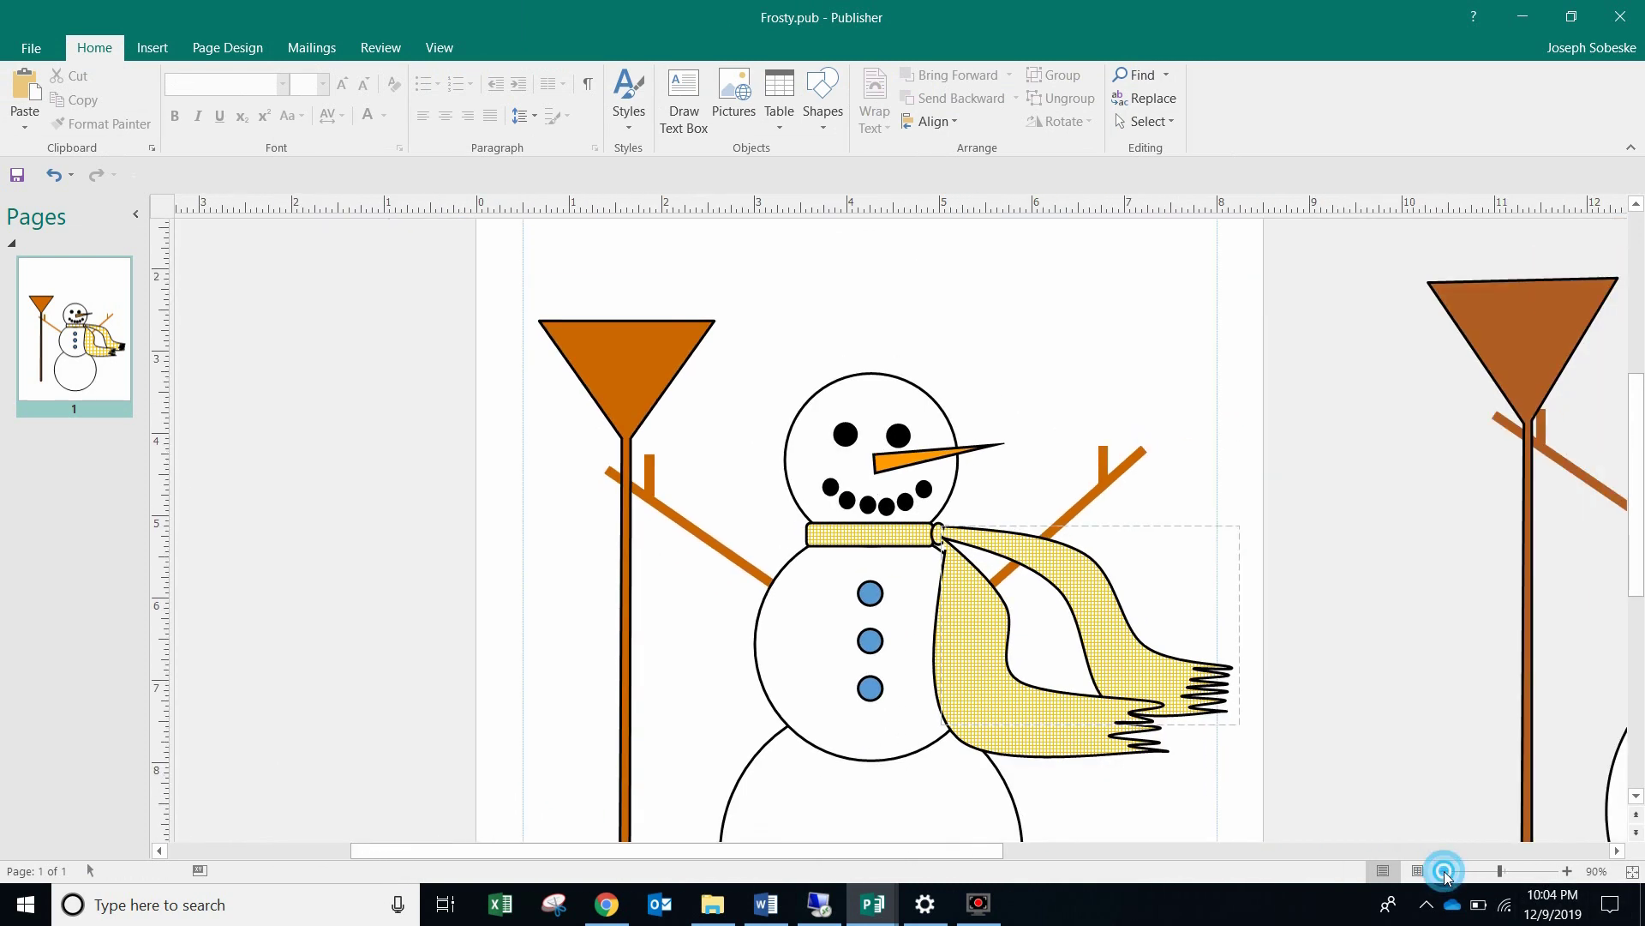
click(1445, 871)
click(1445, 871)
click(1444, 871)
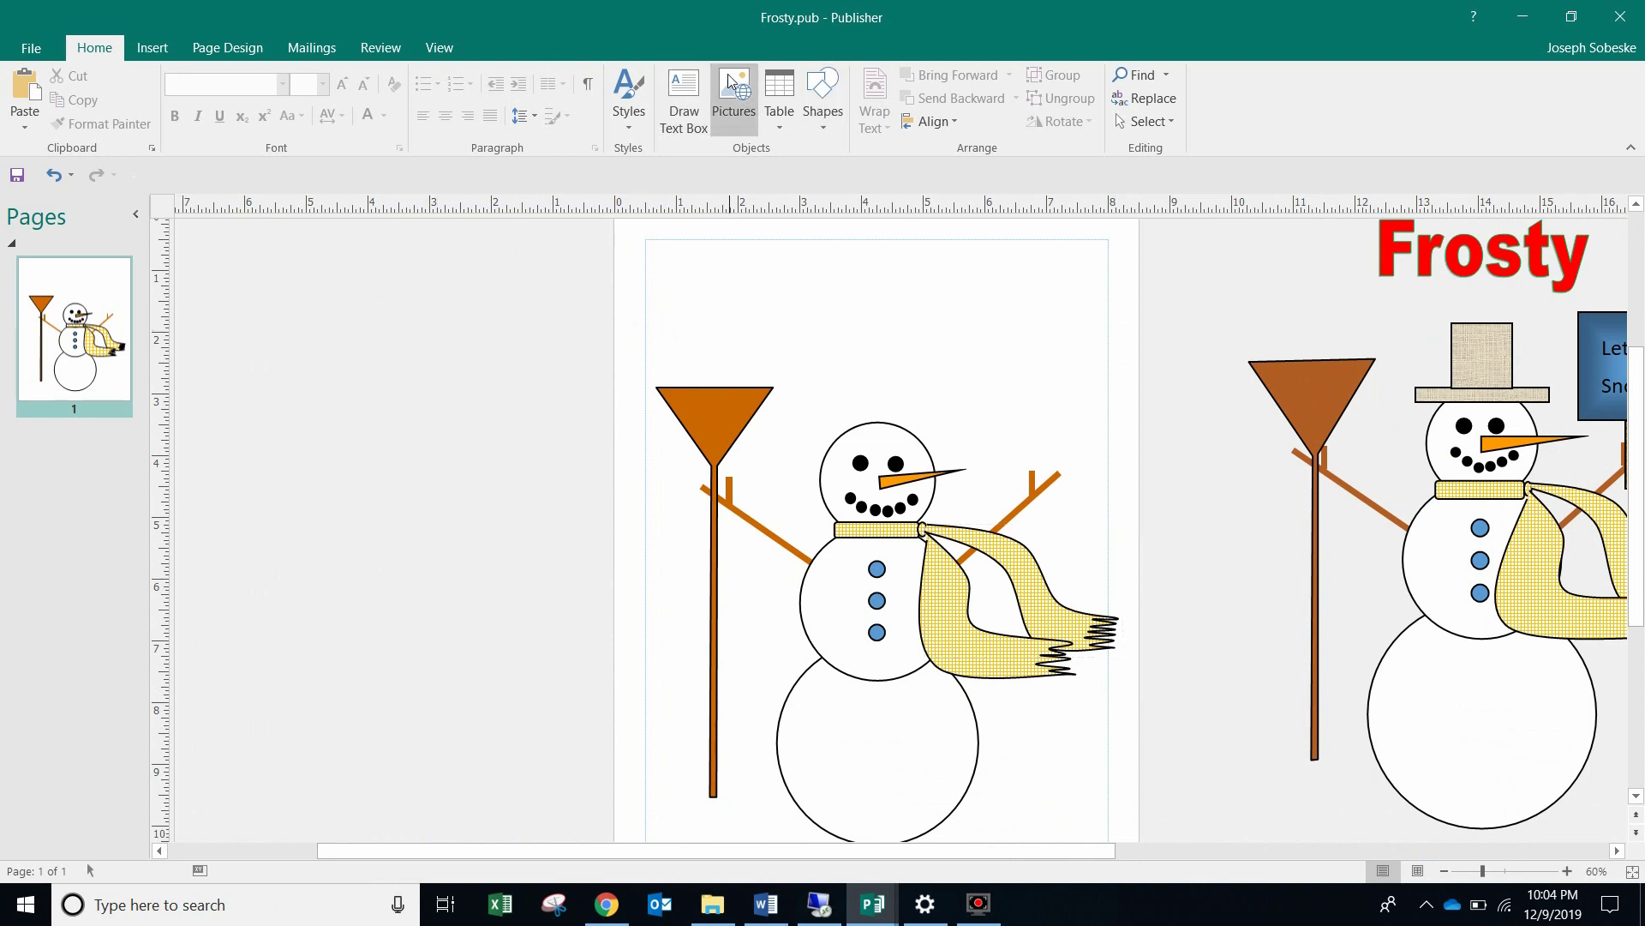
click(819, 85)
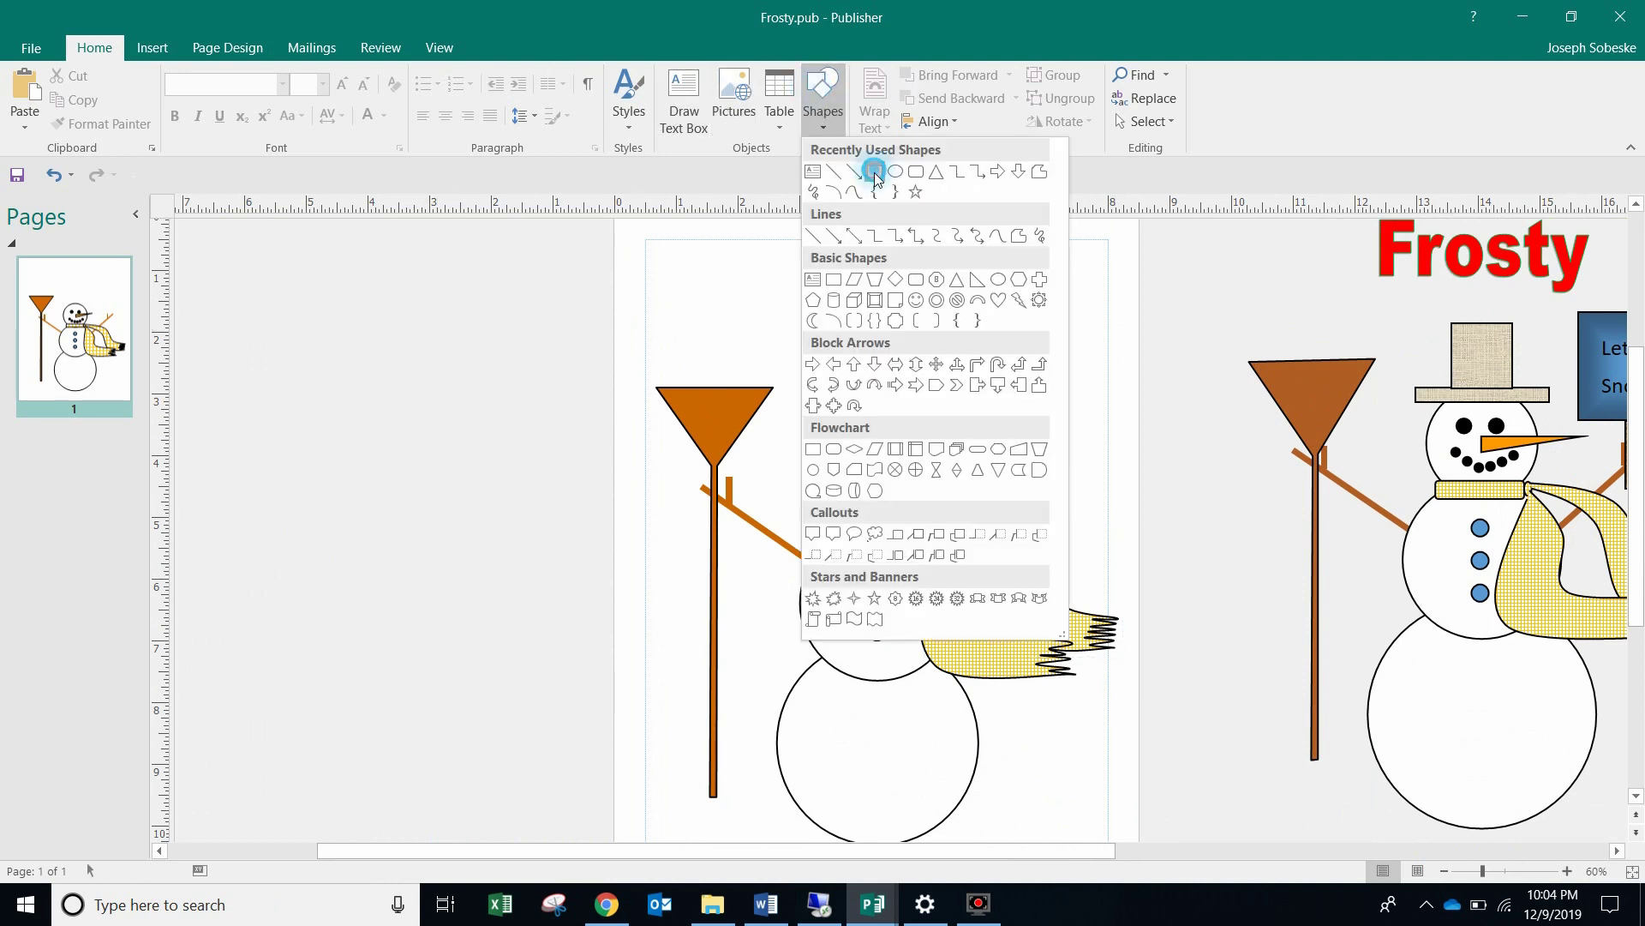
click(854, 175)
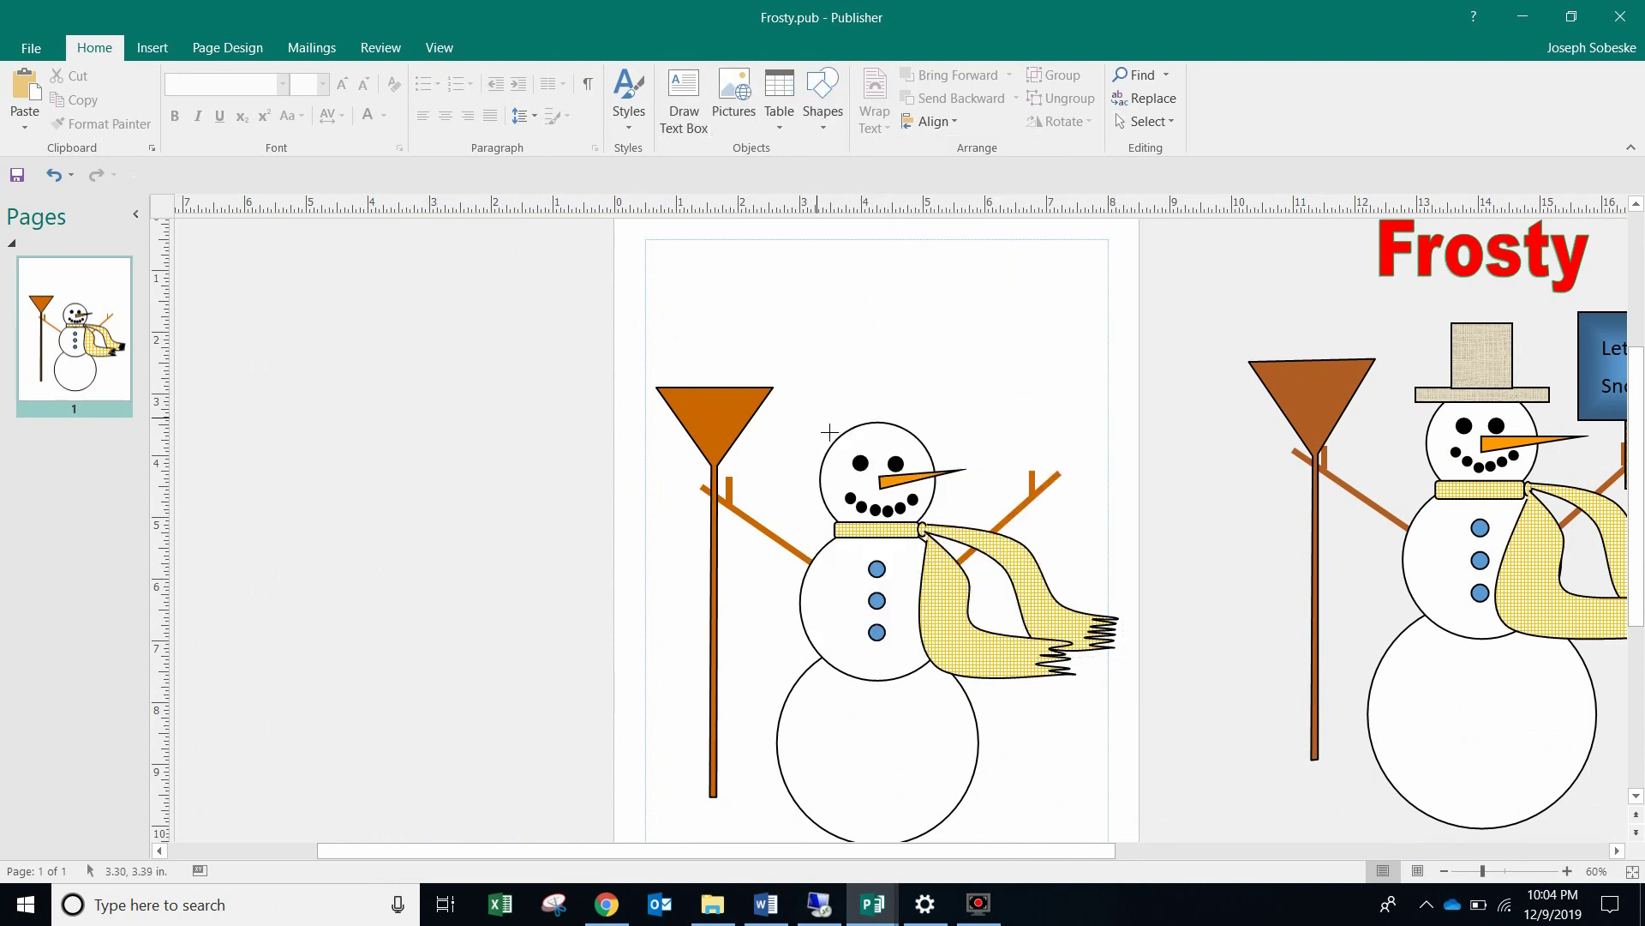
mouse_move(815, 419)
mouse_down()
mouse_move(973, 445)
mouse_move(916, 437)
mouse_up()
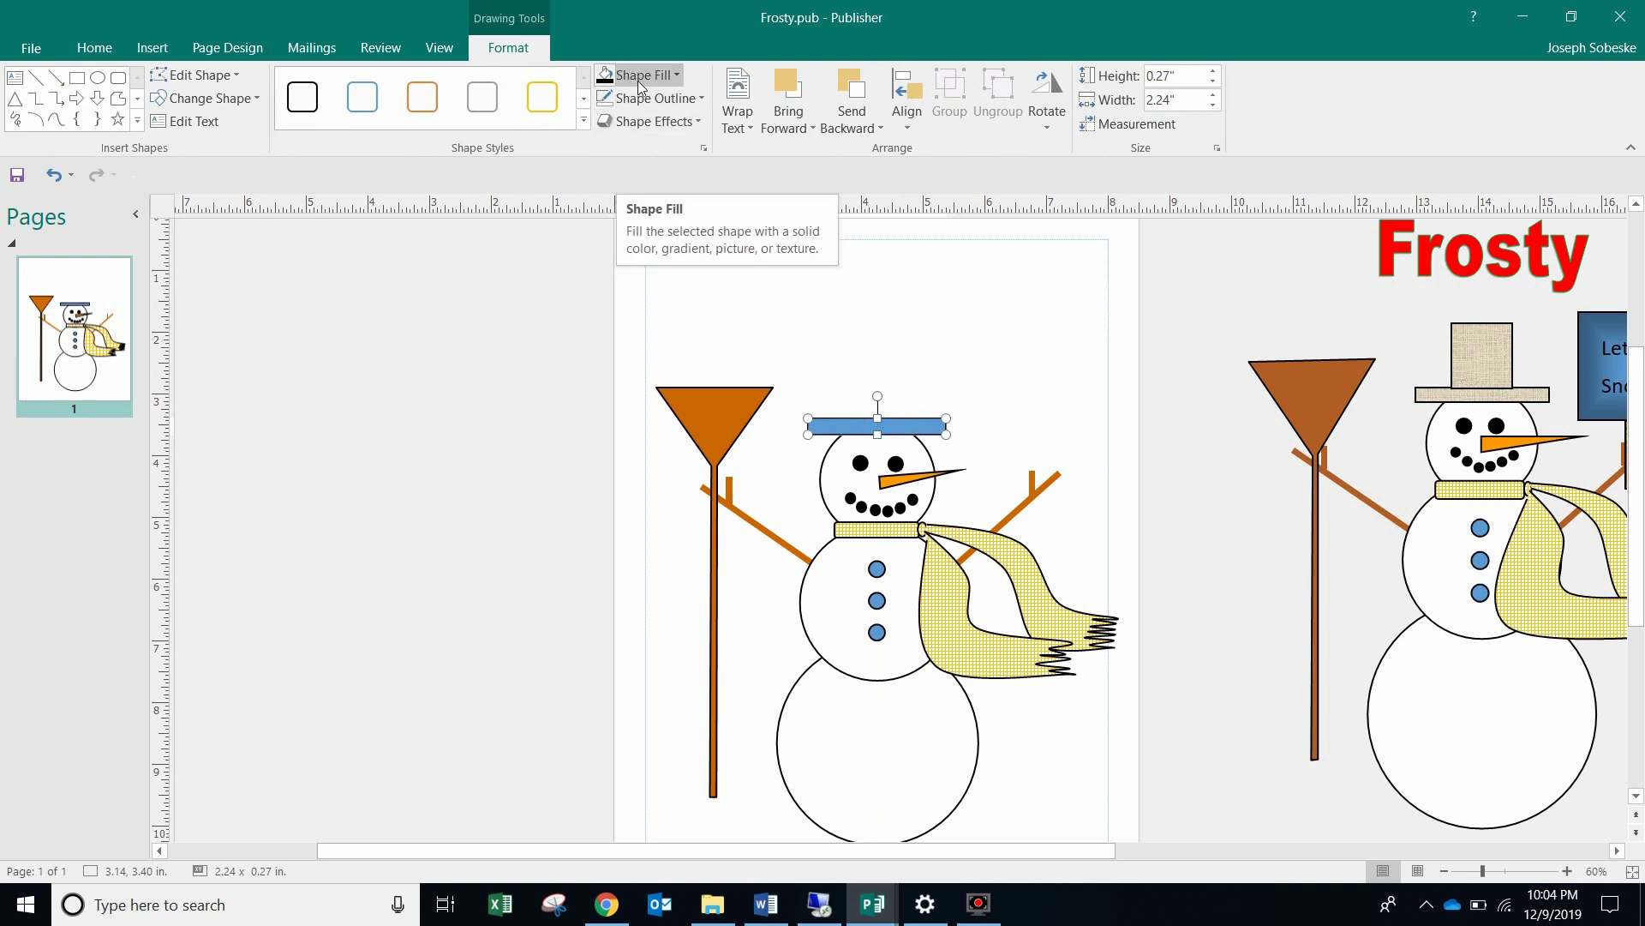
click(77, 78)
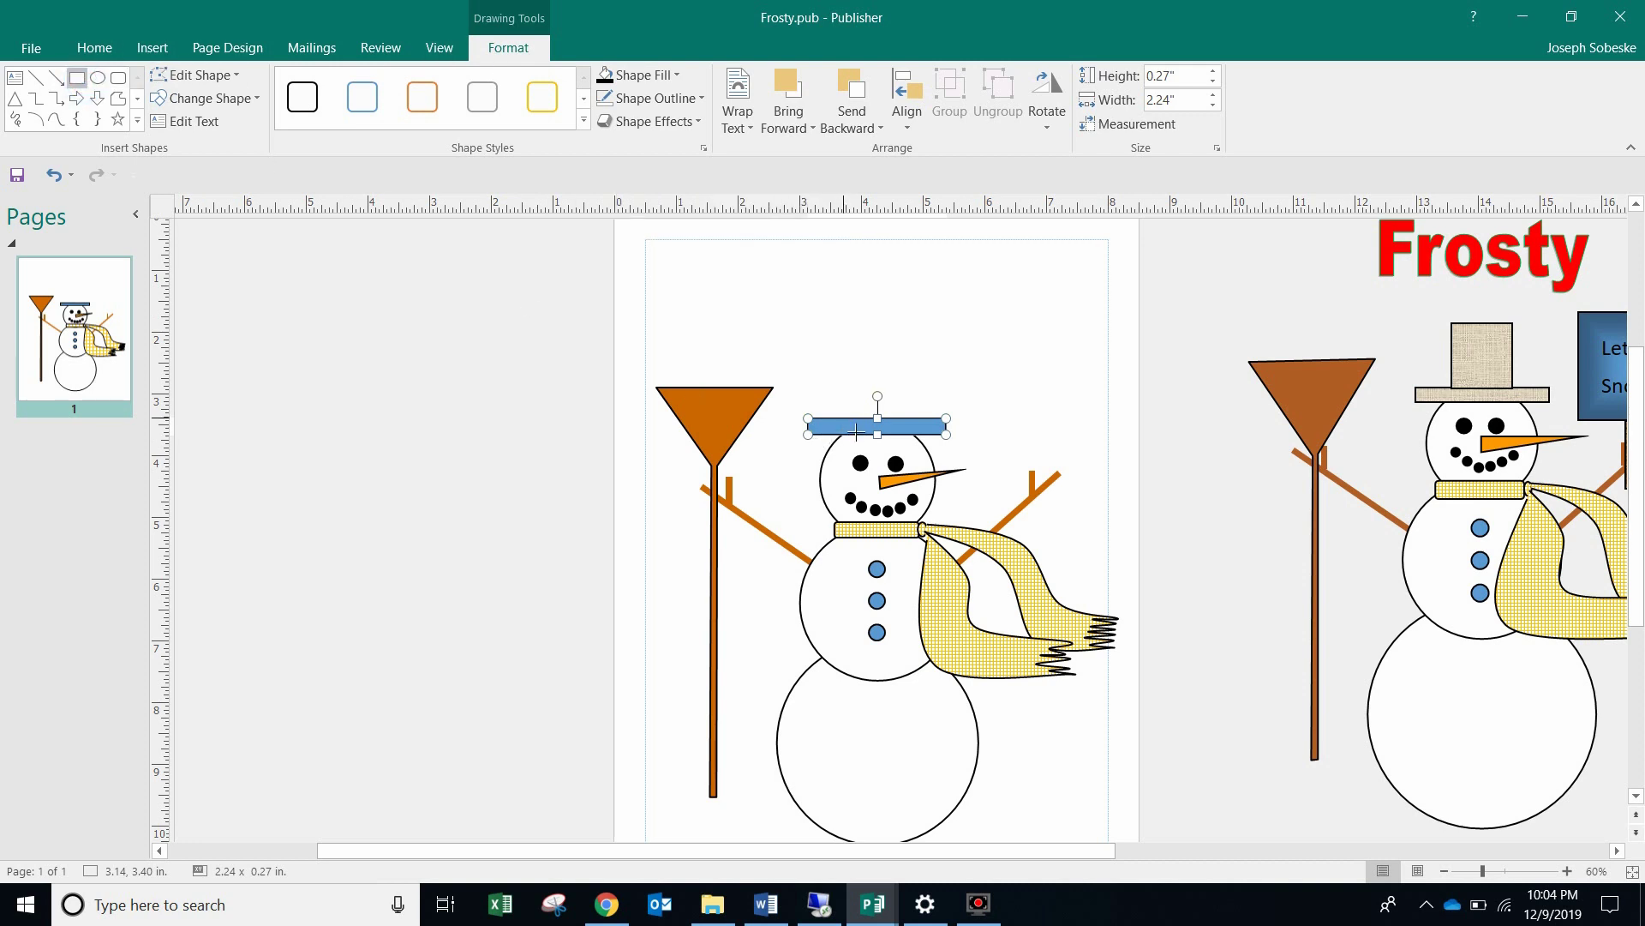
mouse_move(856, 431)
mouse_down()
mouse_move(885, 341)
mouse_move(924, 369)
mouse_up()
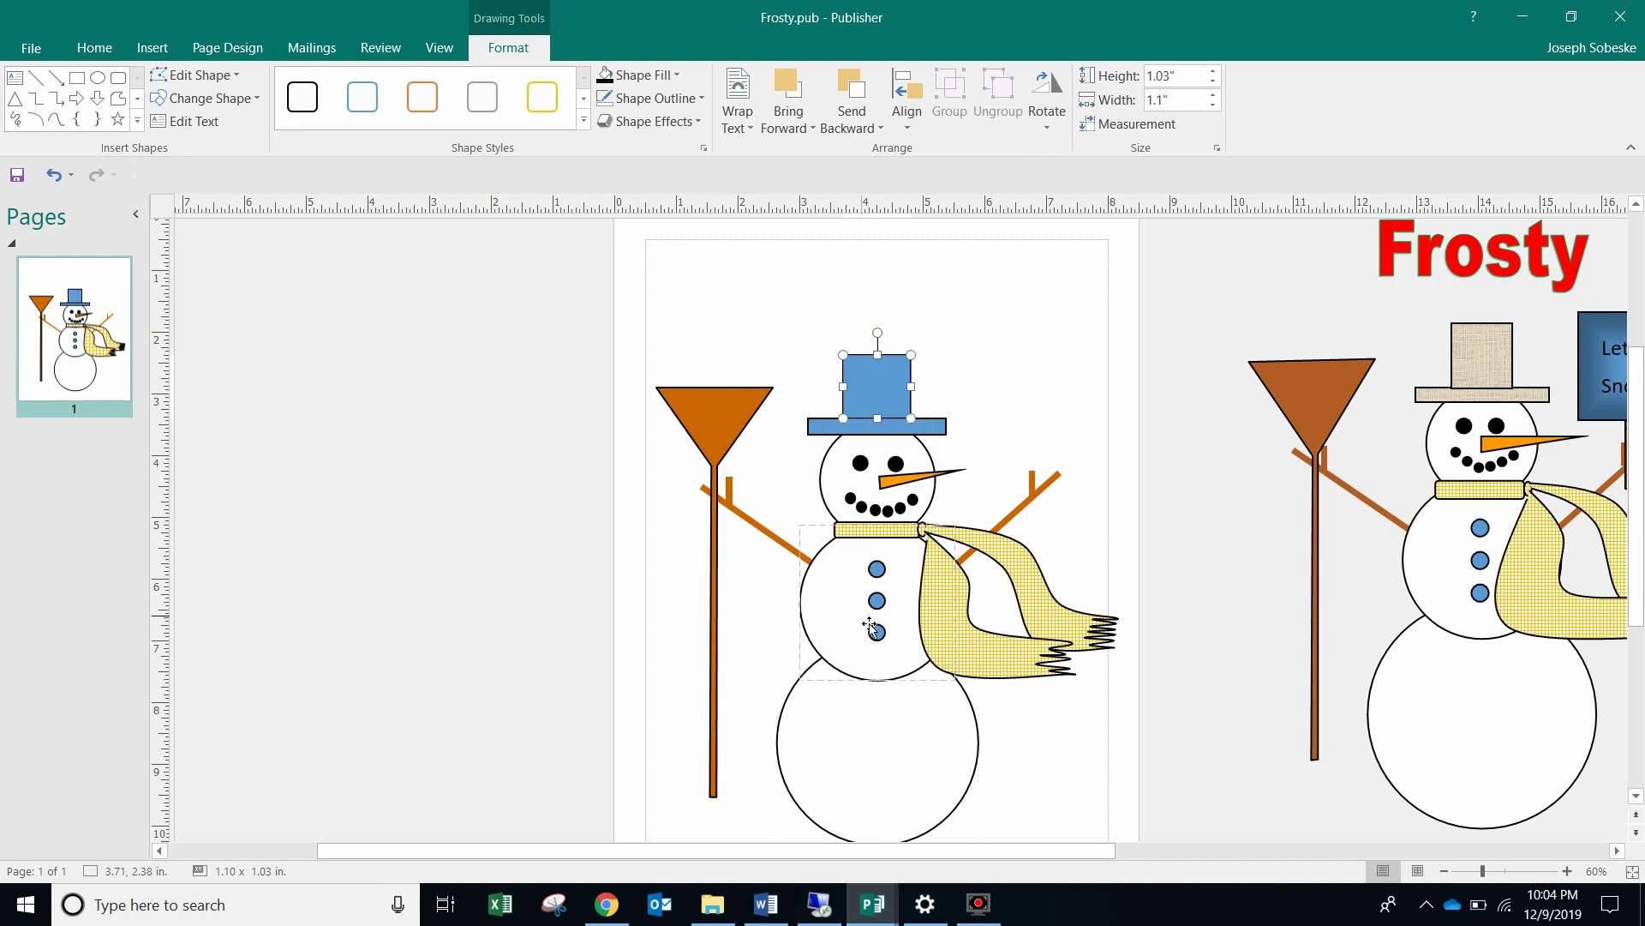
Step: Center-align the hat crown with the head and the two body circles
shift+click(878, 456)
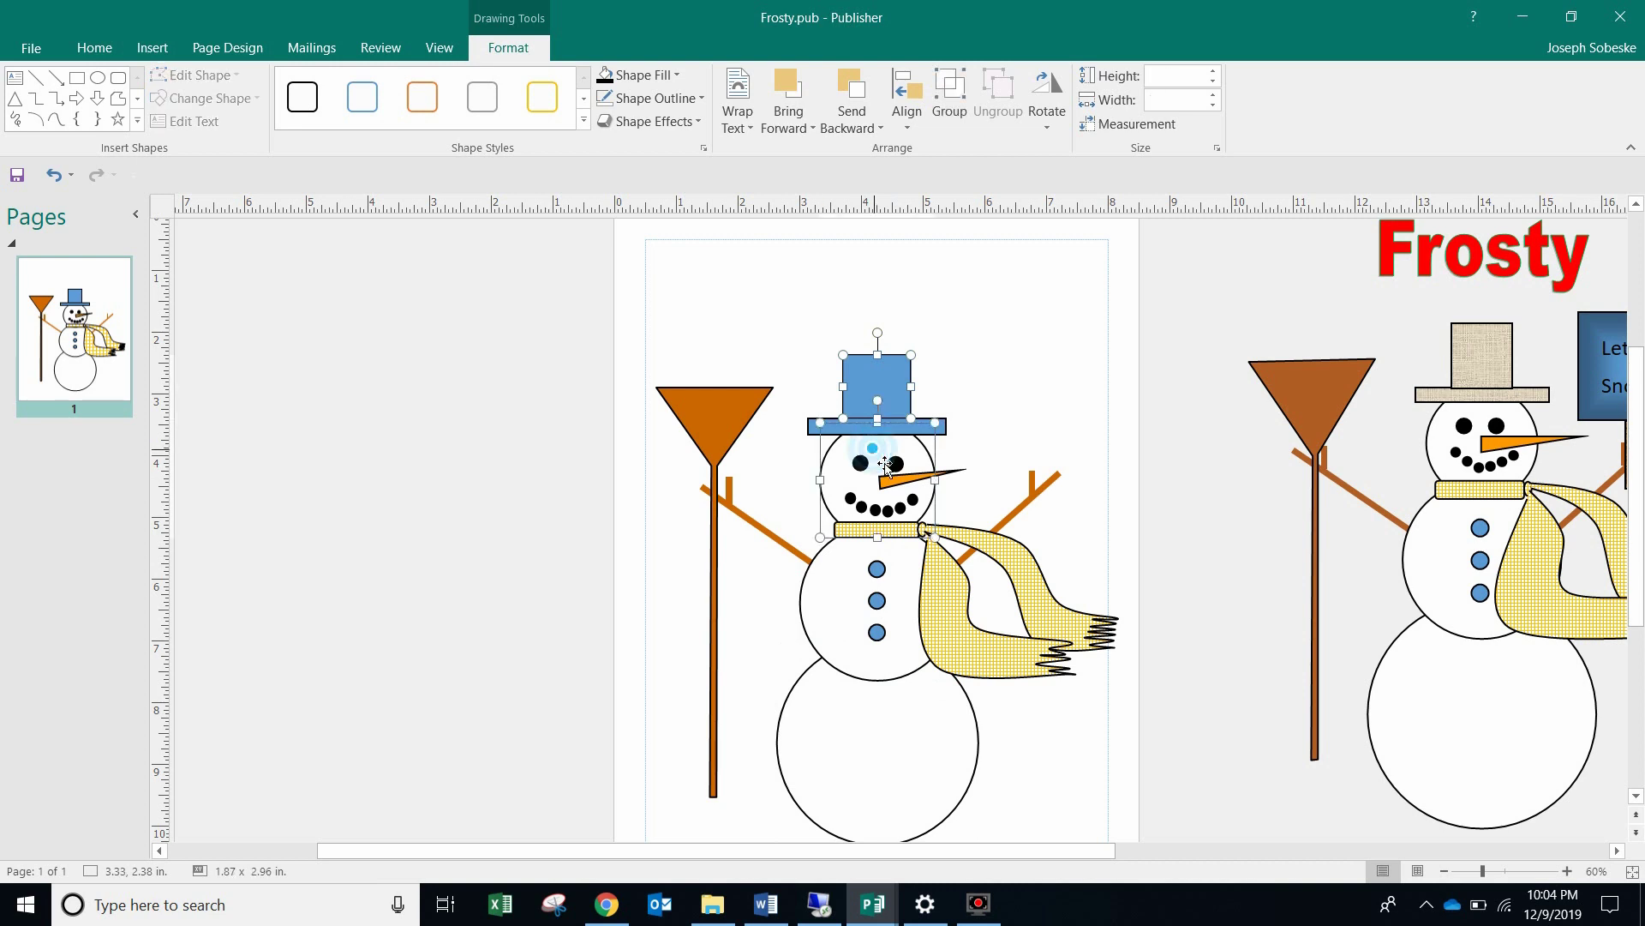
shift+click(893, 649)
shift+click(893, 735)
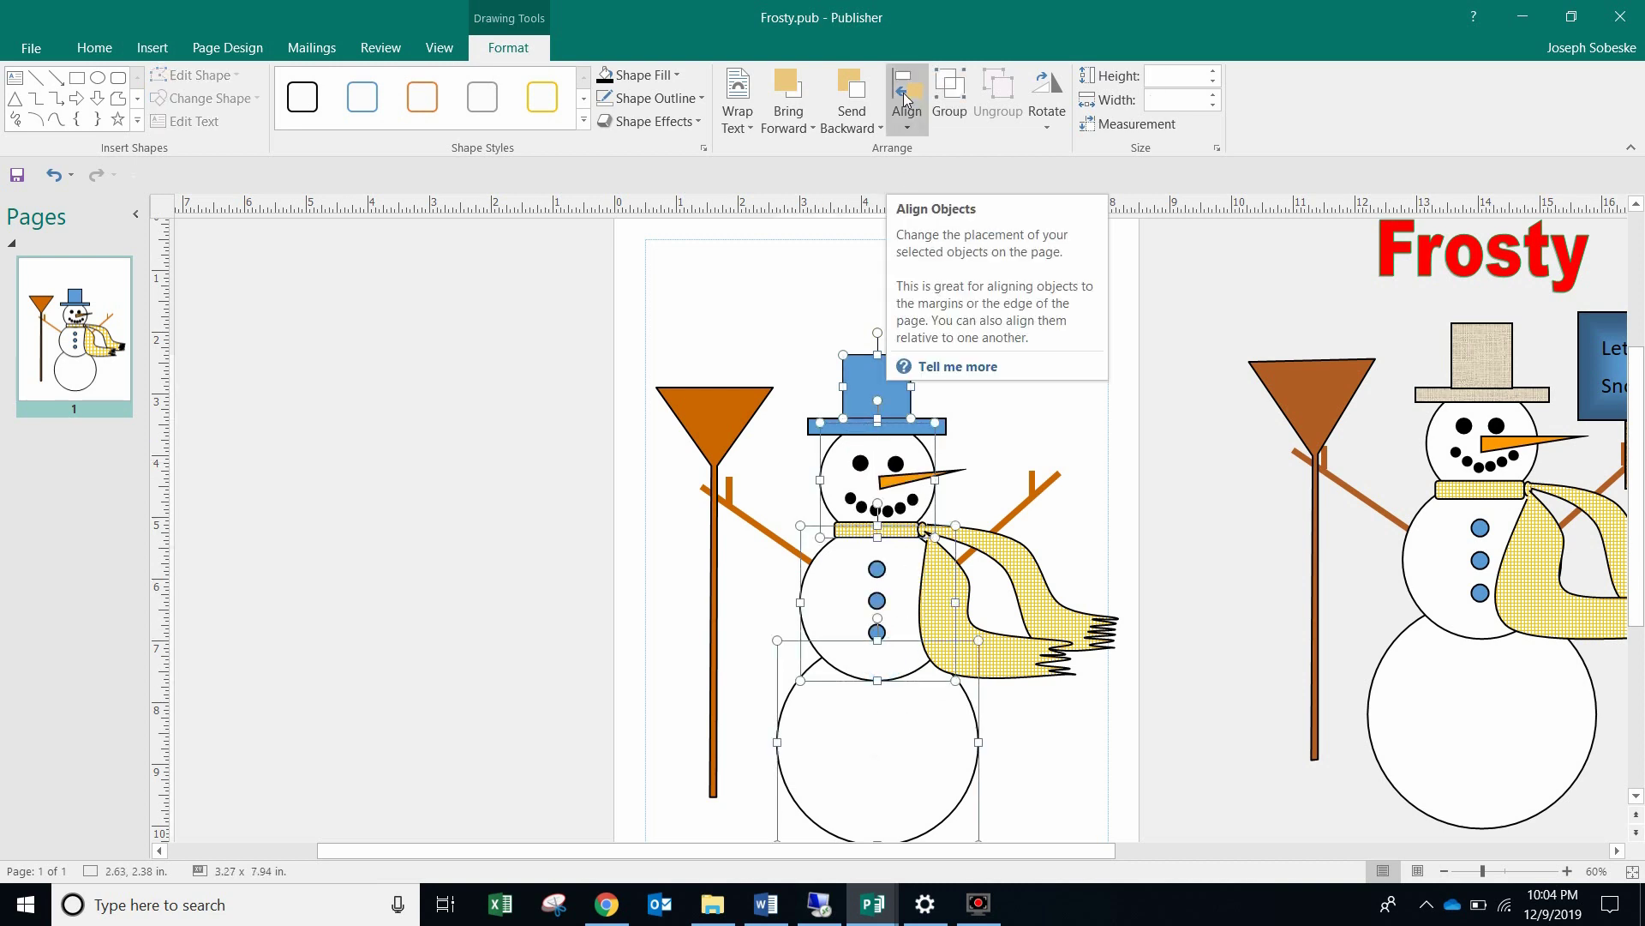
click(916, 124)
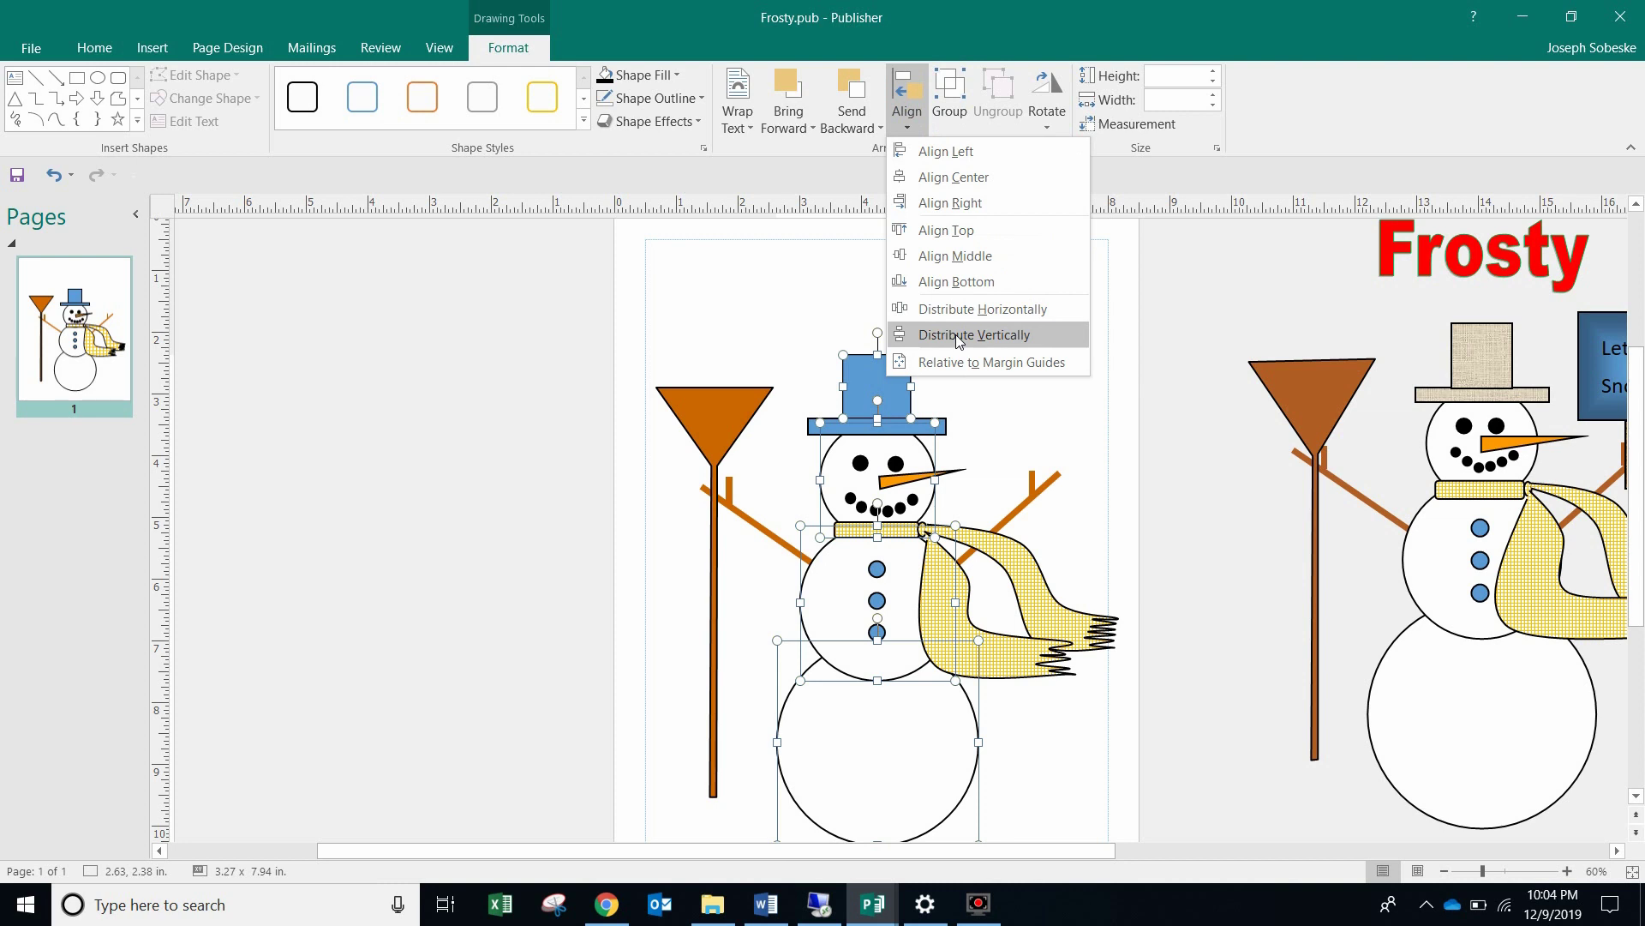
click(929, 182)
click(1005, 284)
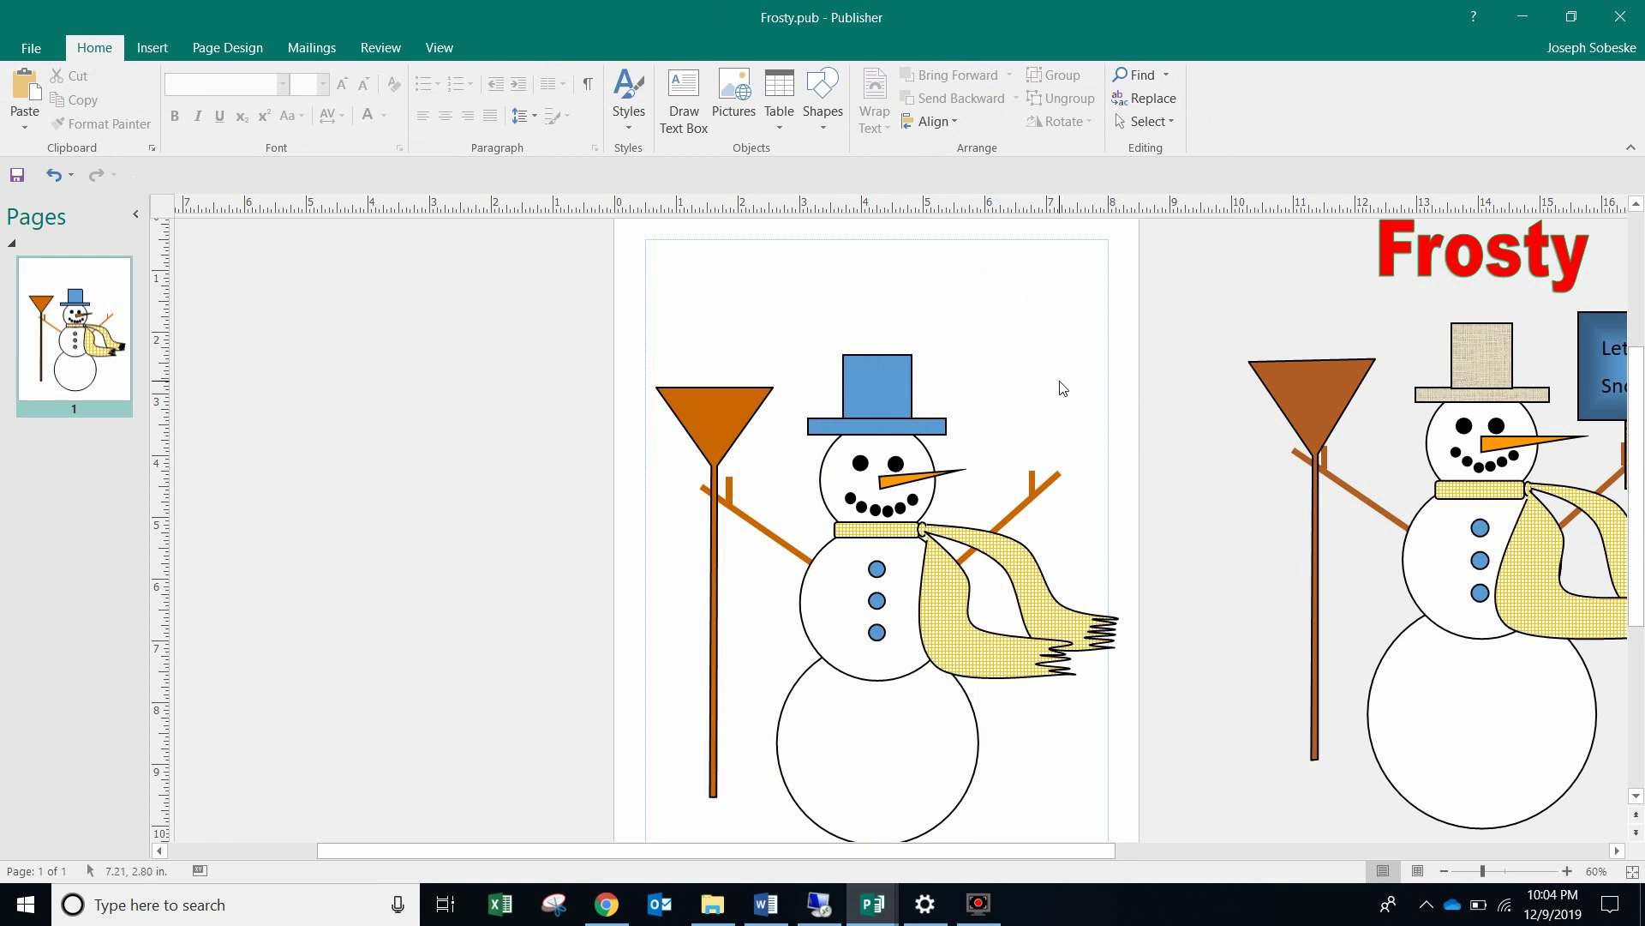
Step: Fill the hat's crown and brim together with the beige woven fabric texture
click(891, 386)
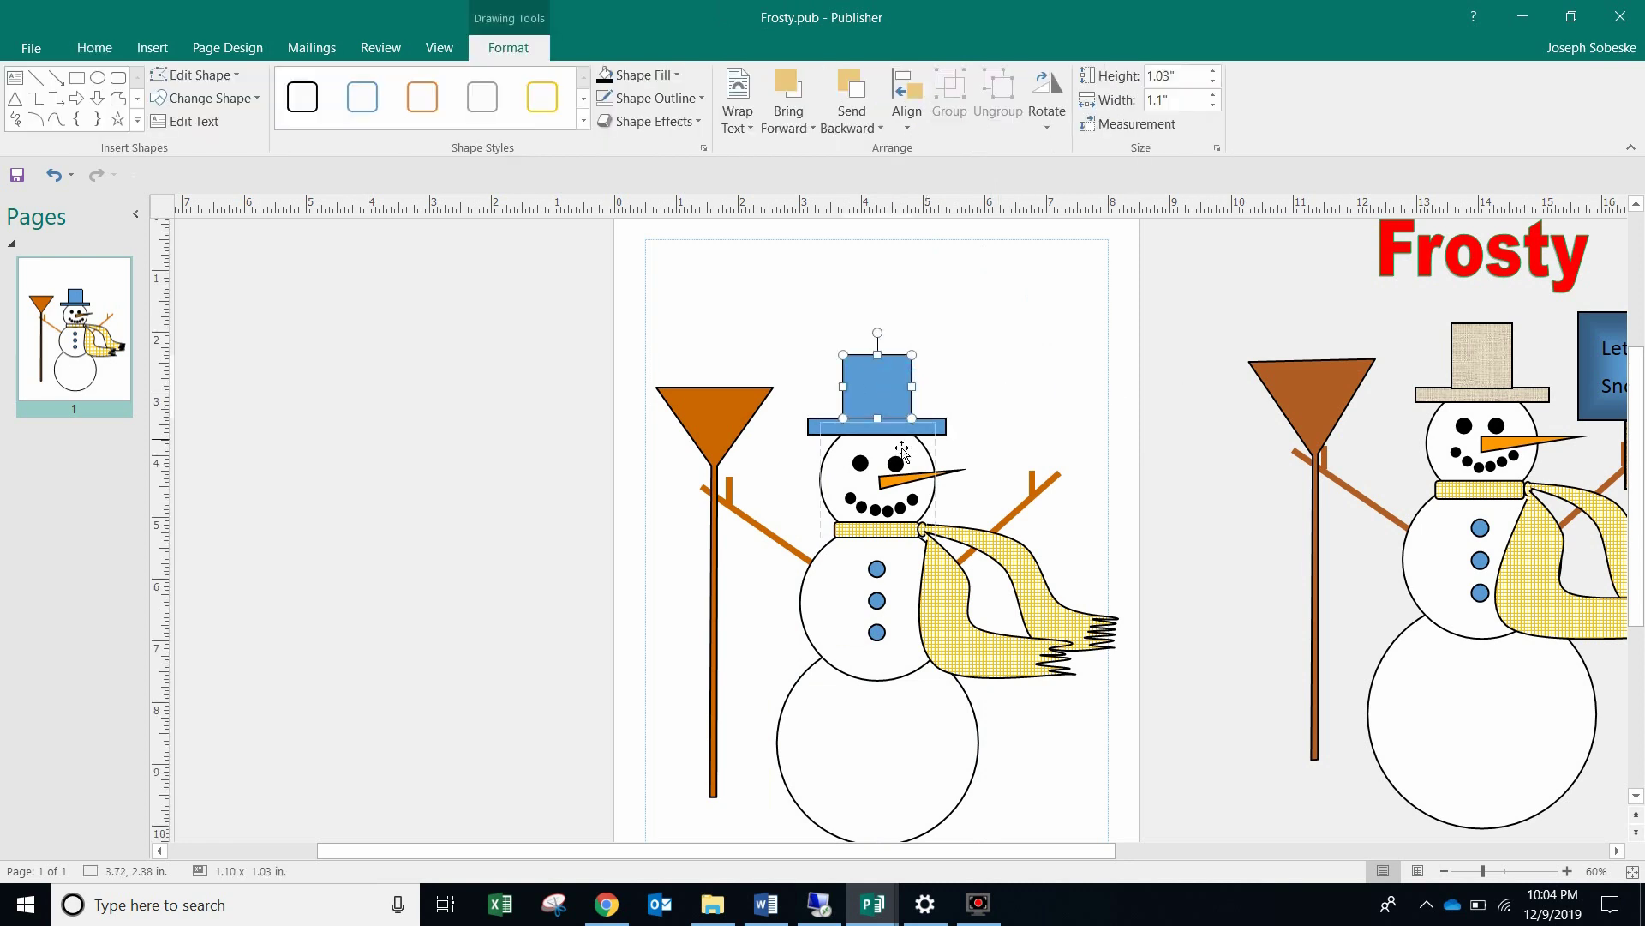
shift+click(817, 428)
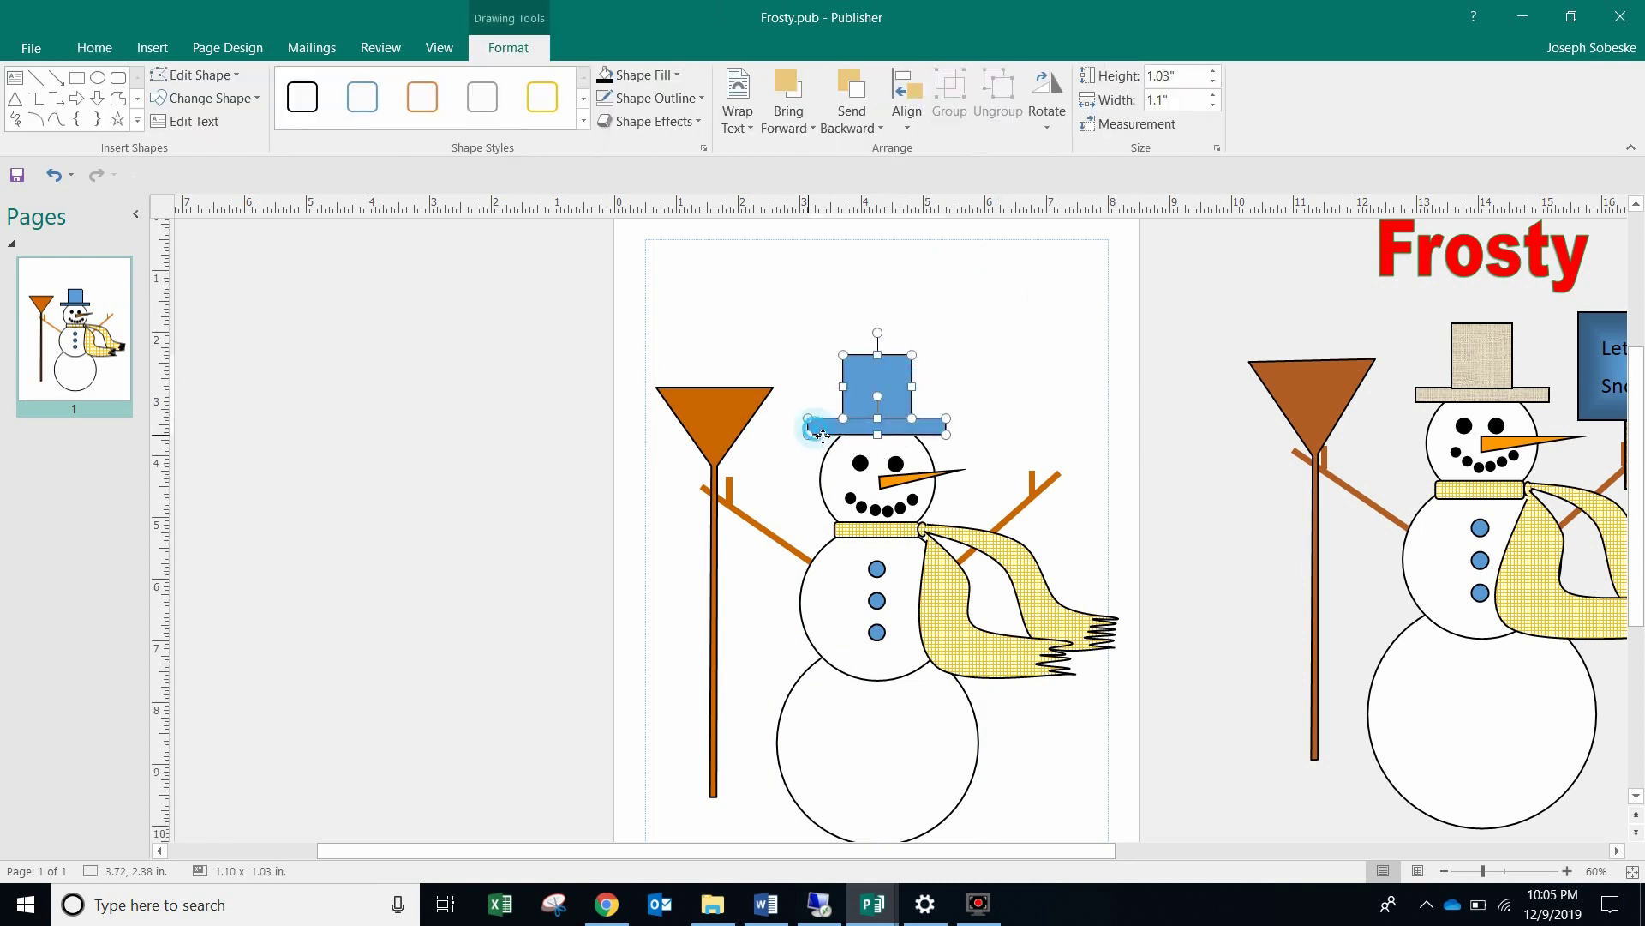
click(613, 76)
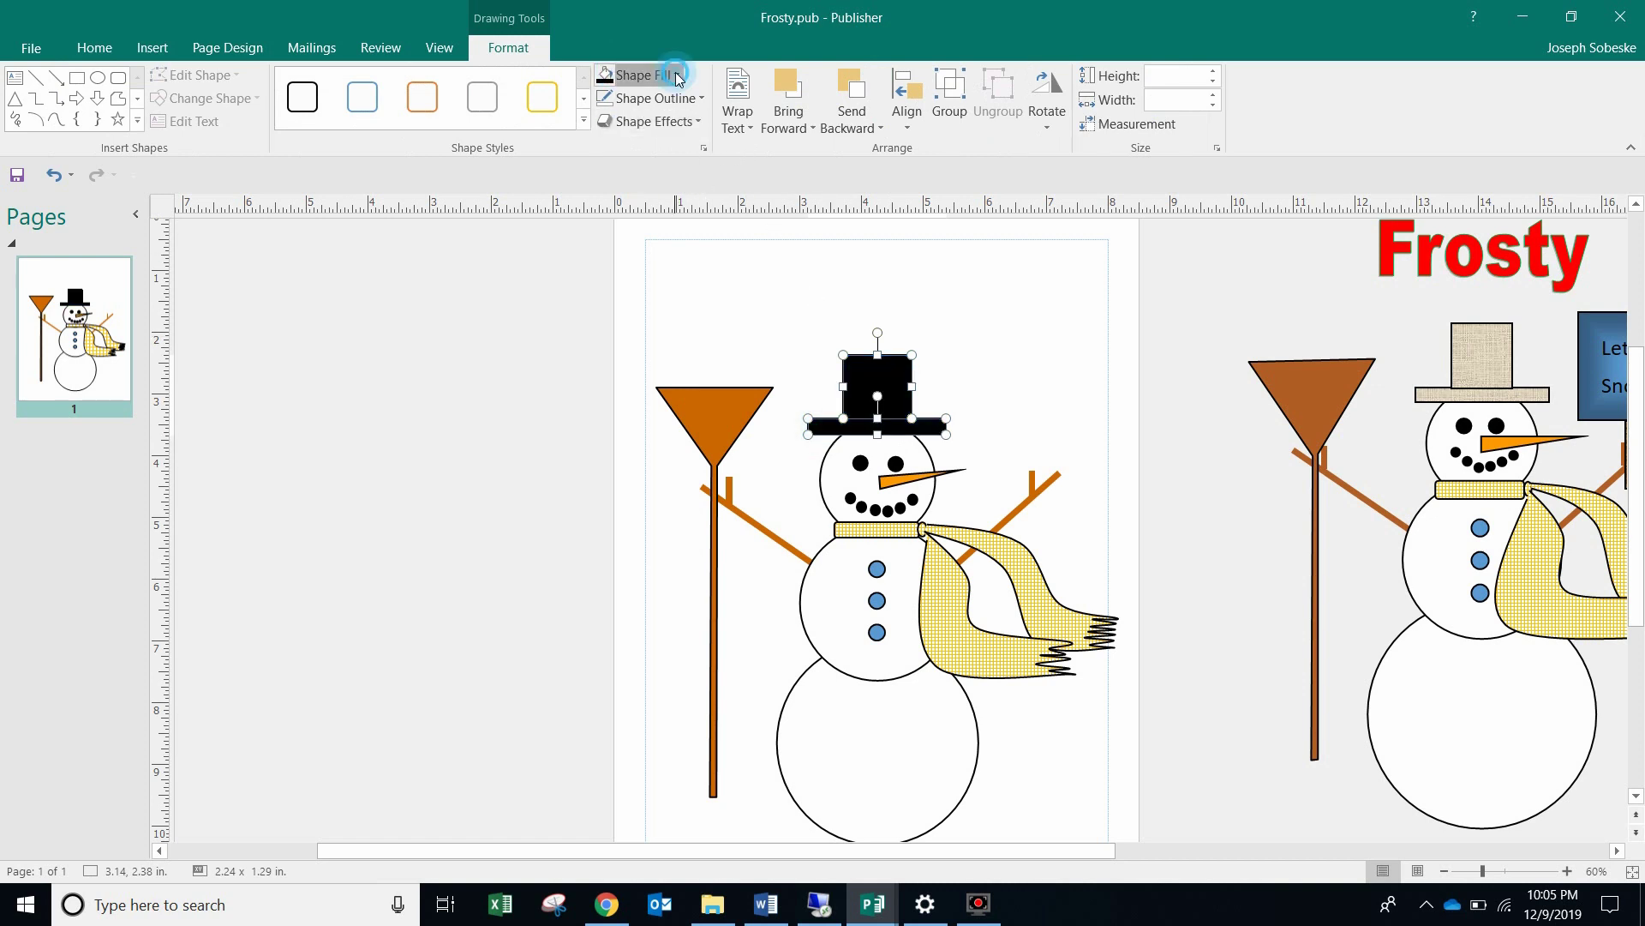
click(677, 76)
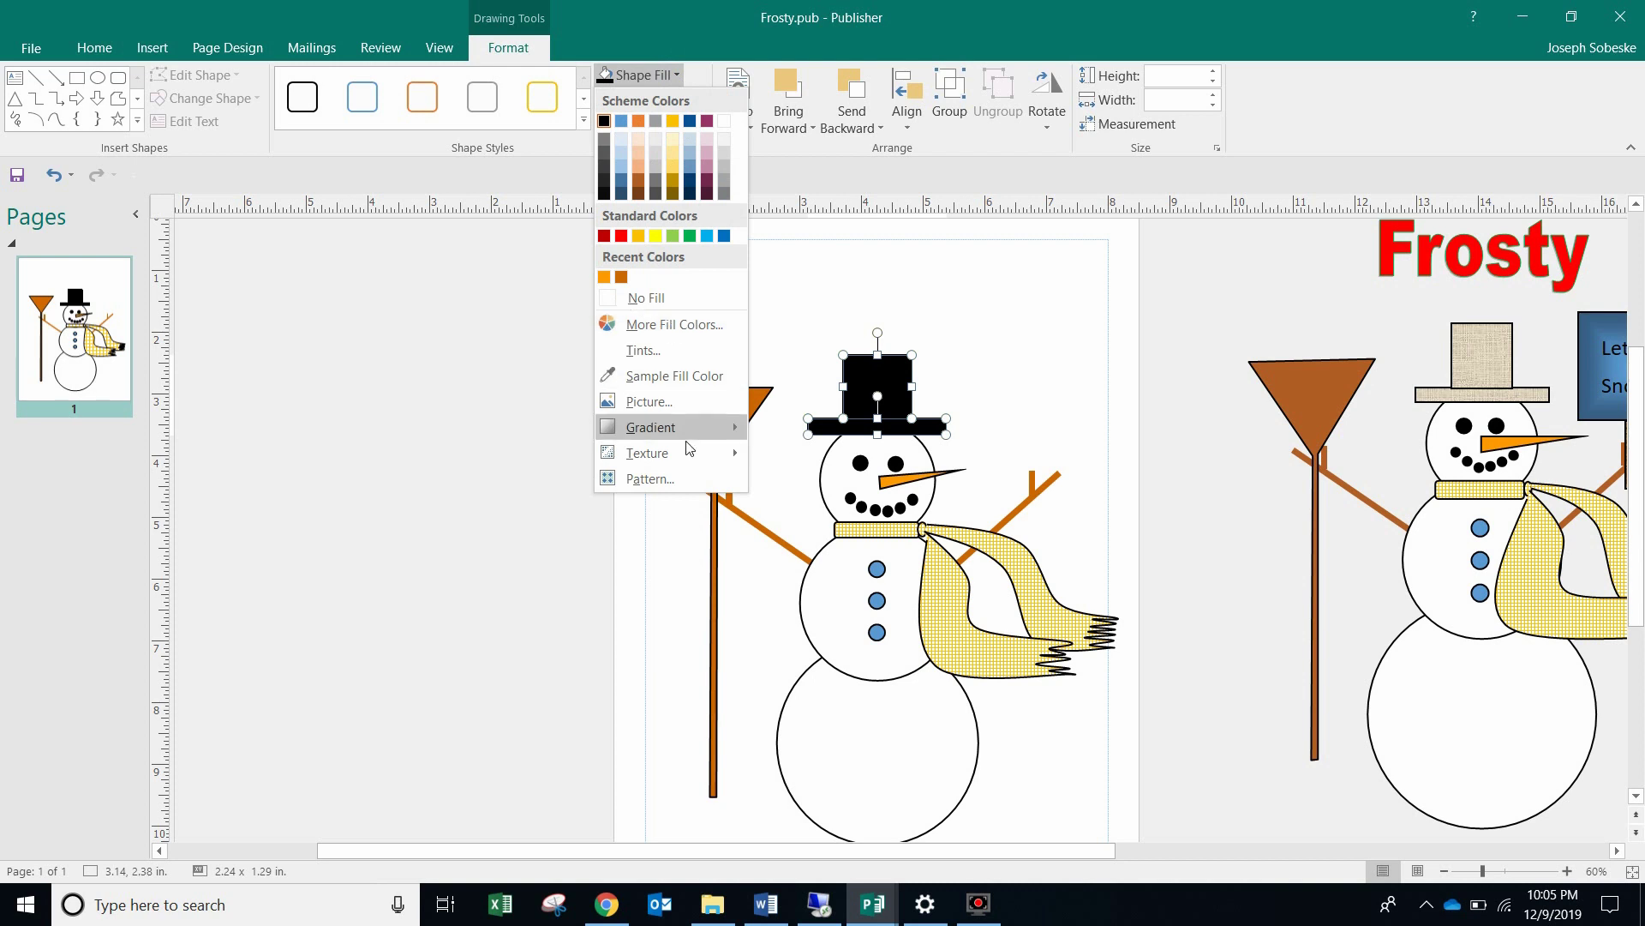
mouse_move(683, 444)
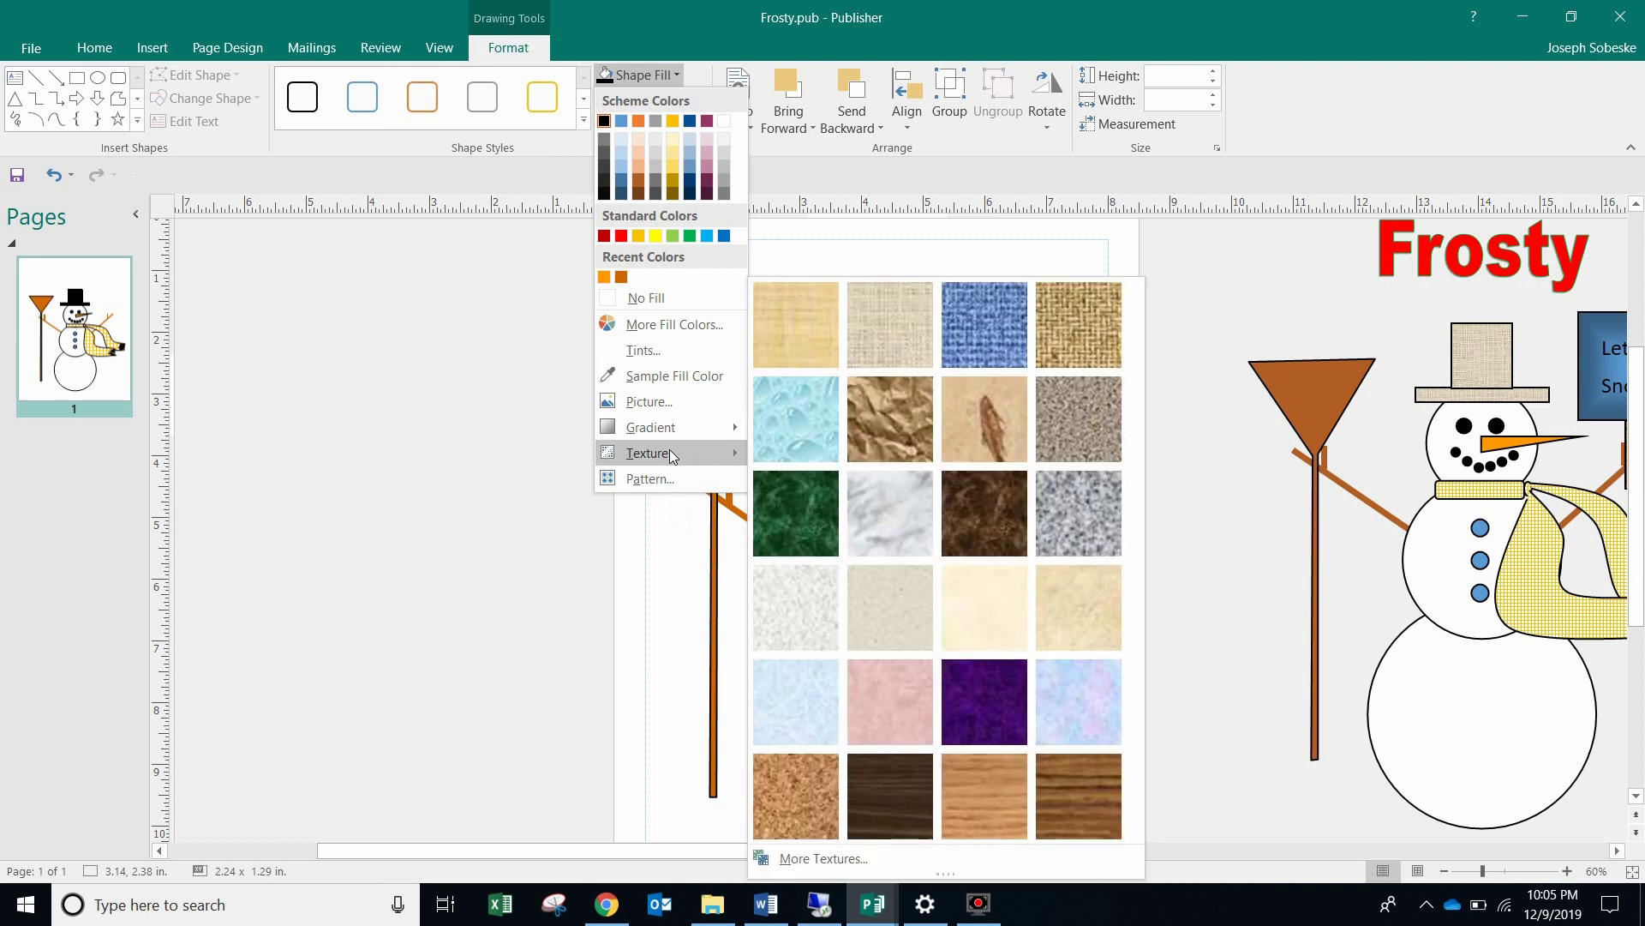
click(871, 311)
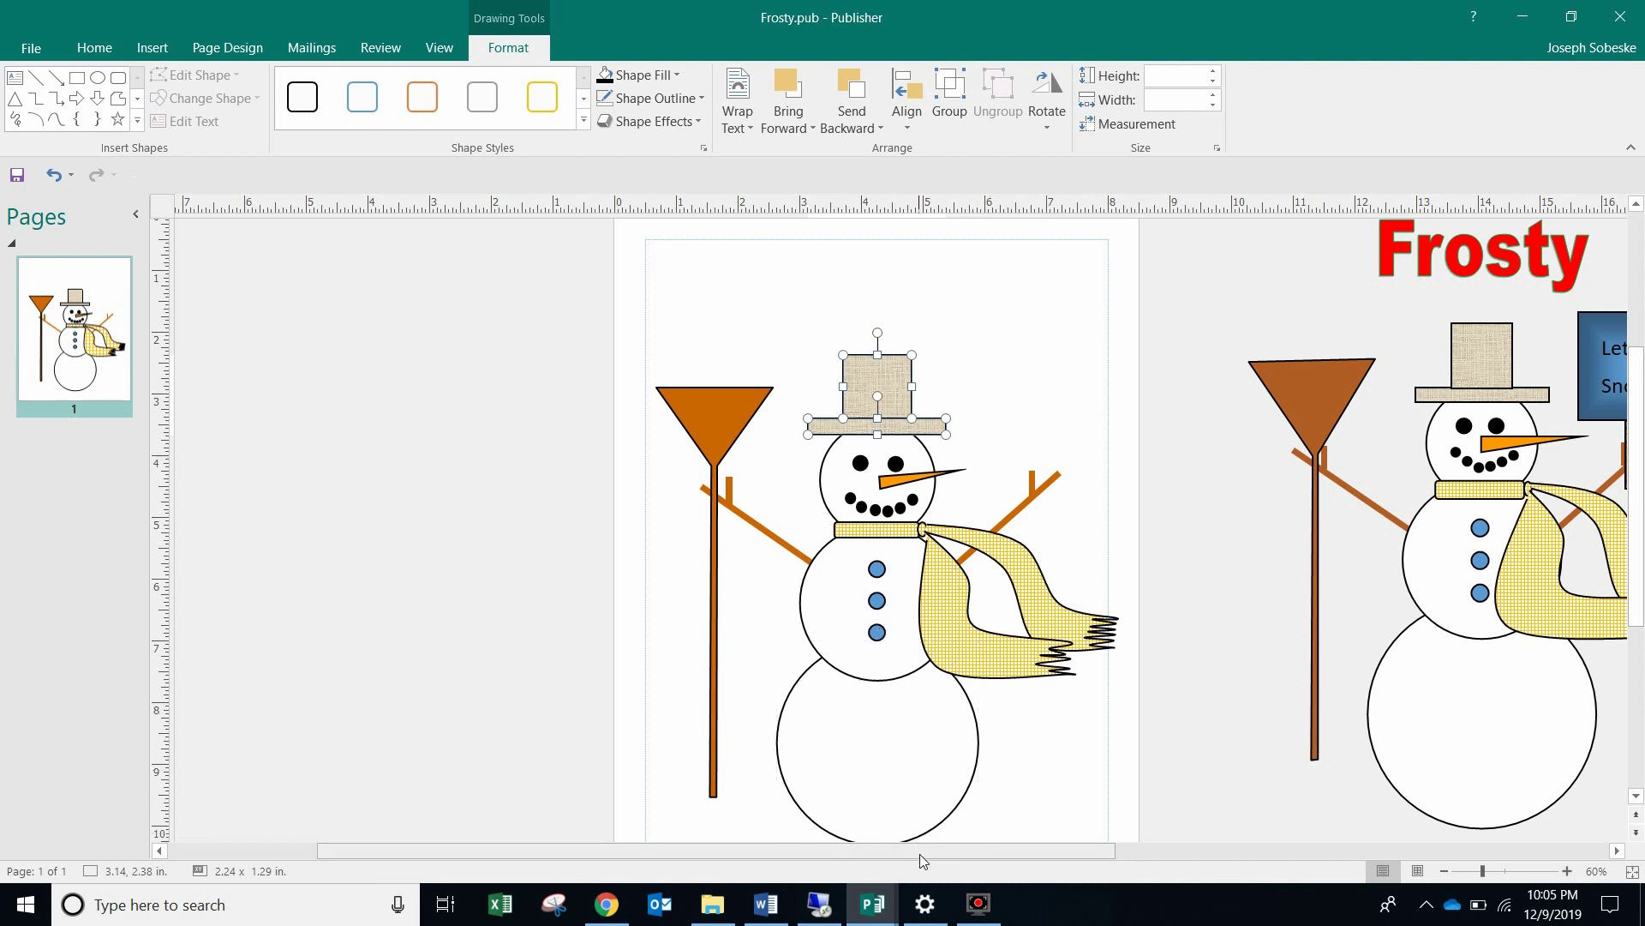
Step: Draw a nearly square sign board about 1.6 by 1.54 inches above the snowman's arm opposite the broom
drag(918, 854, 995, 852)
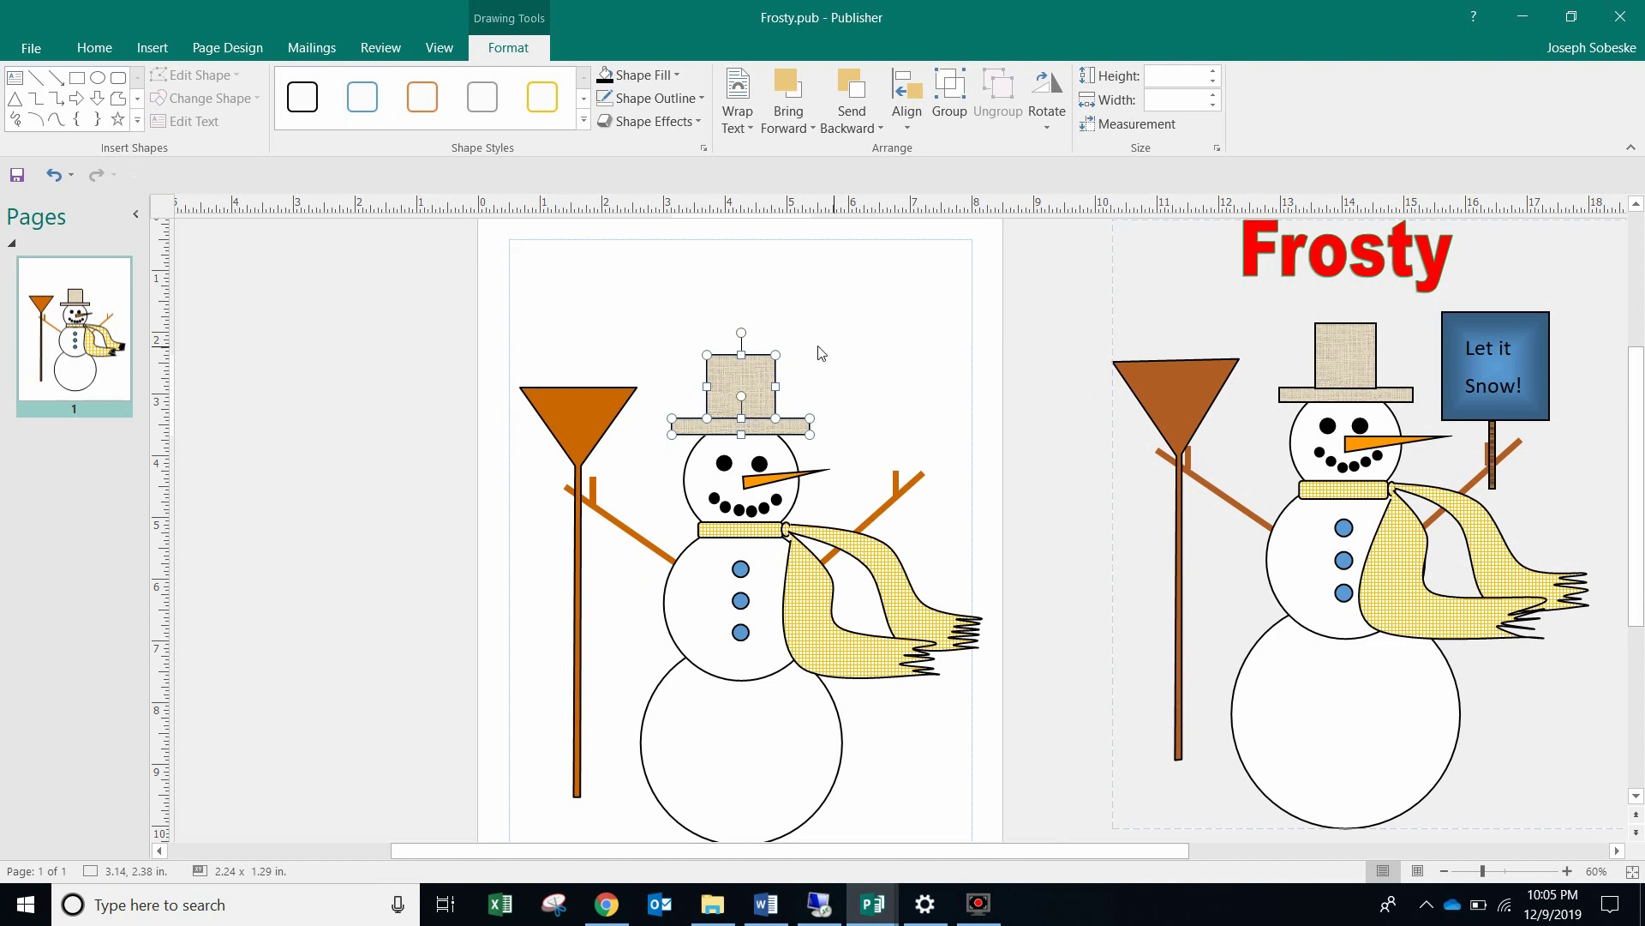
click(76, 77)
drag(866, 355, 966, 453)
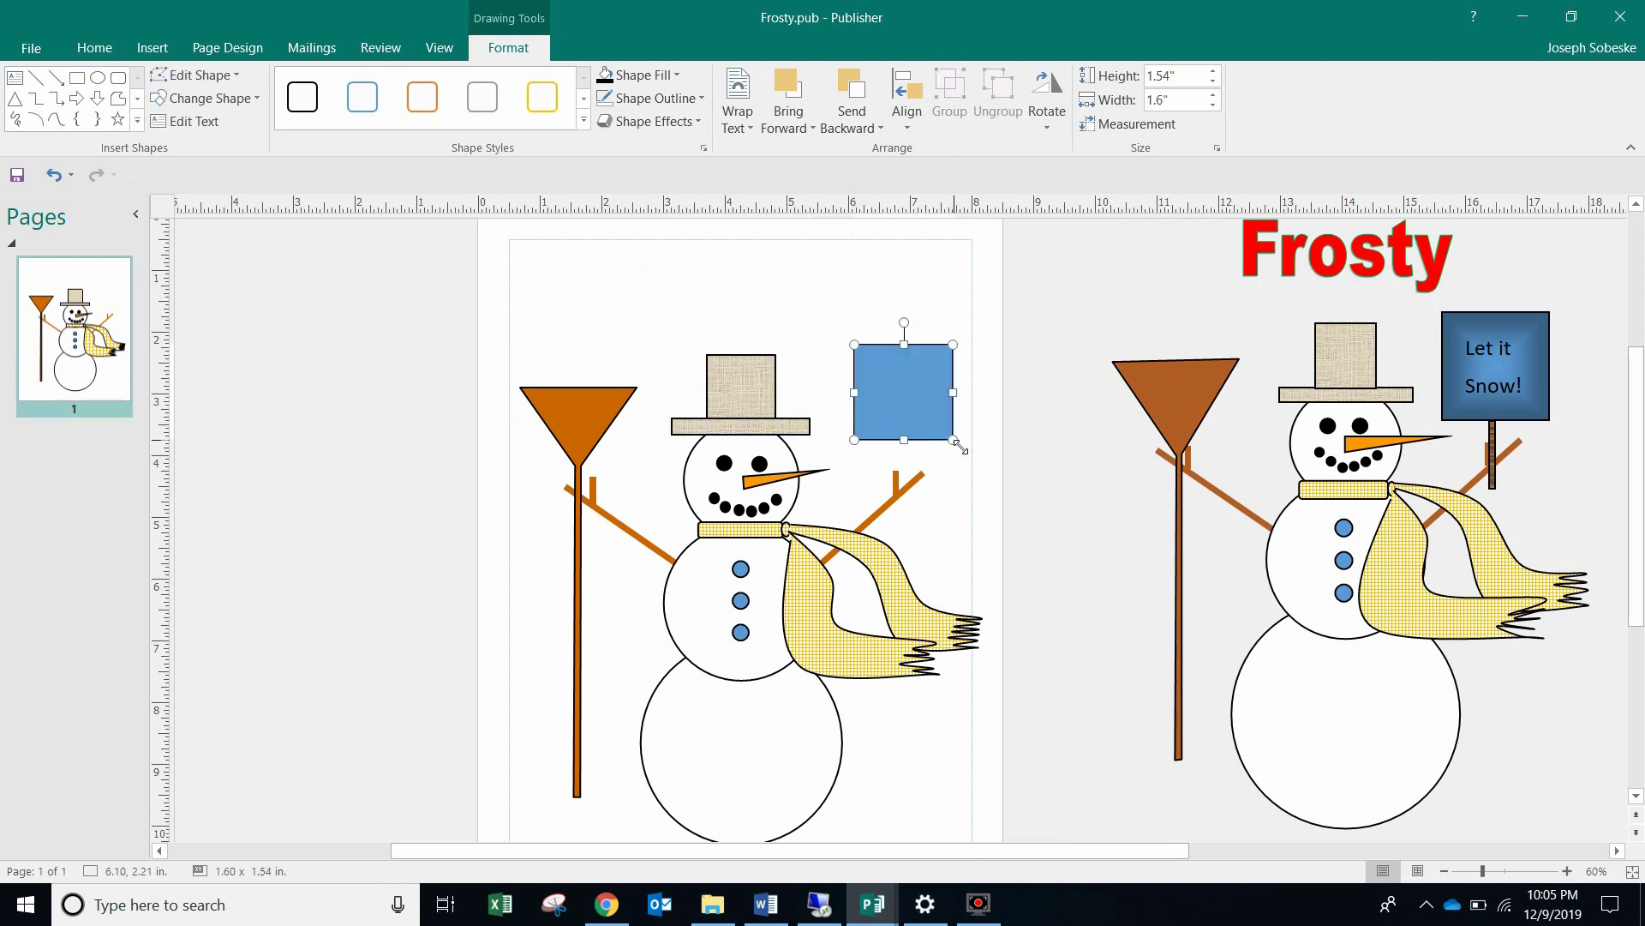
Step: Apply the dark blue from-center gradient to the sign board and enlarge it to about 1.76 by 1.72 inches
click(665, 81)
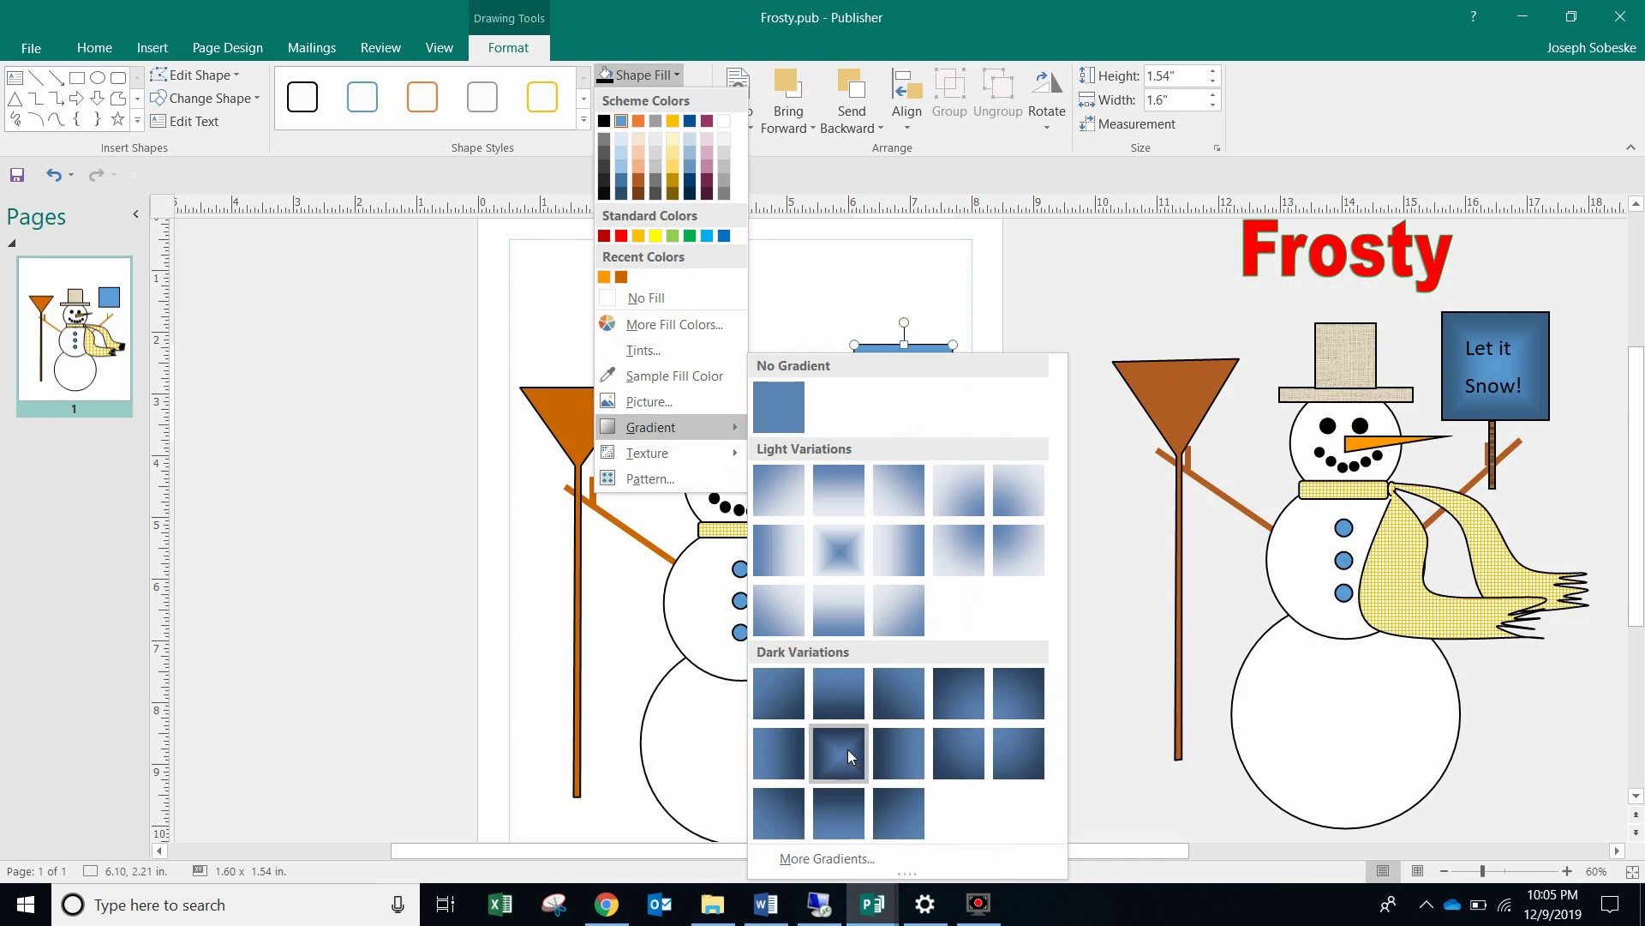
click(847, 749)
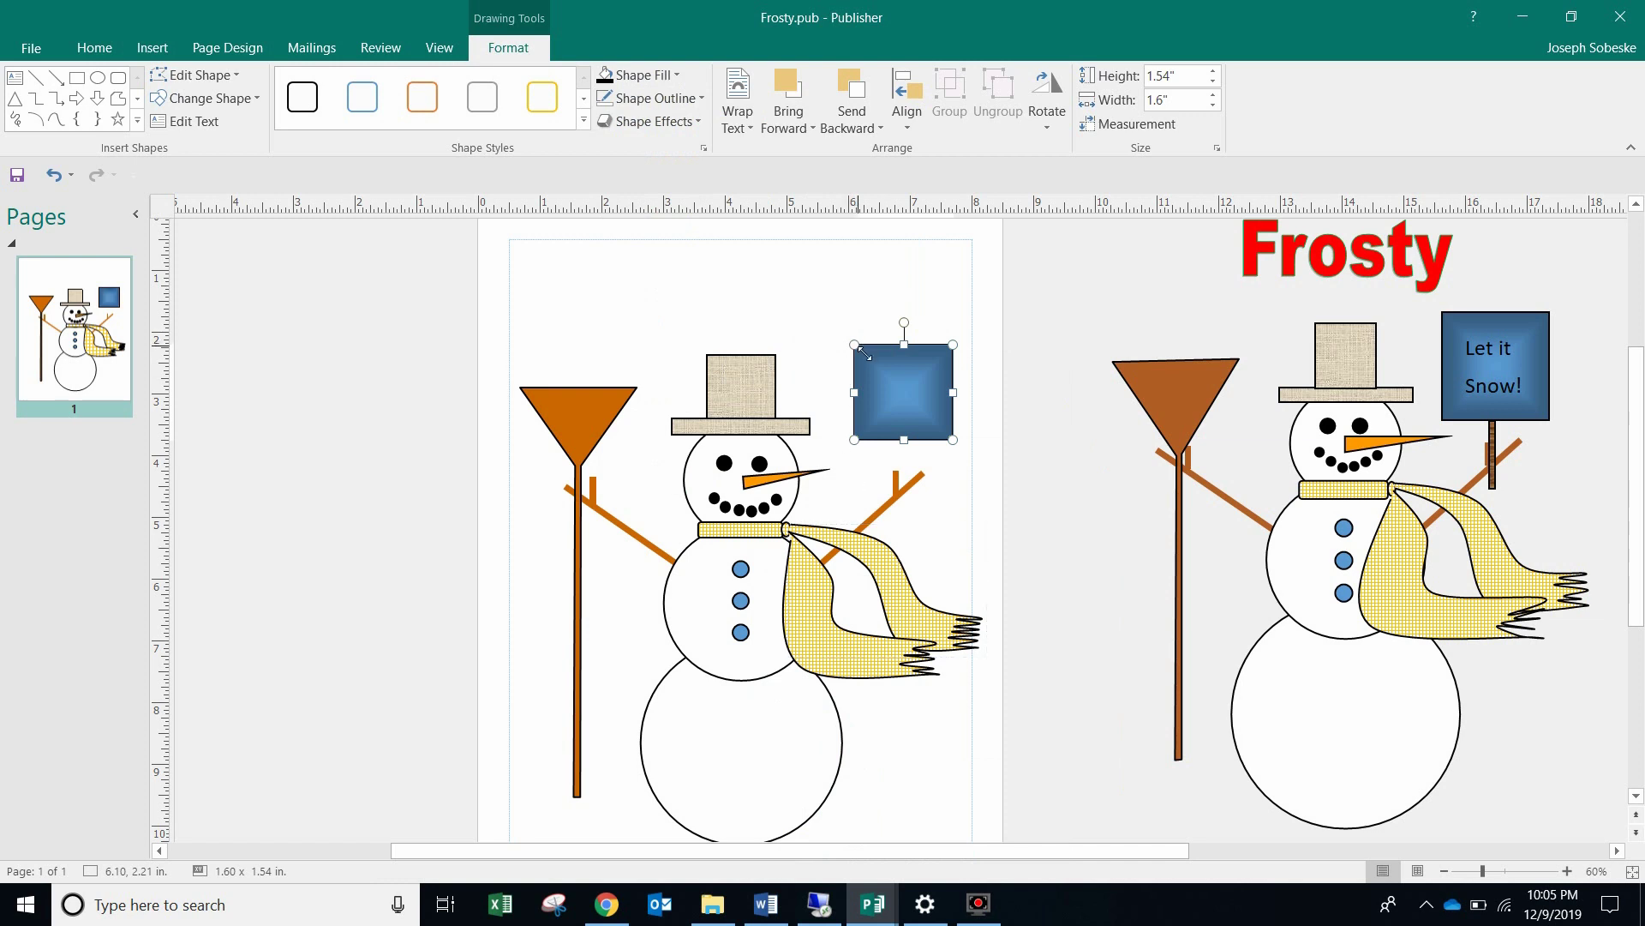
drag(860, 349, 849, 338)
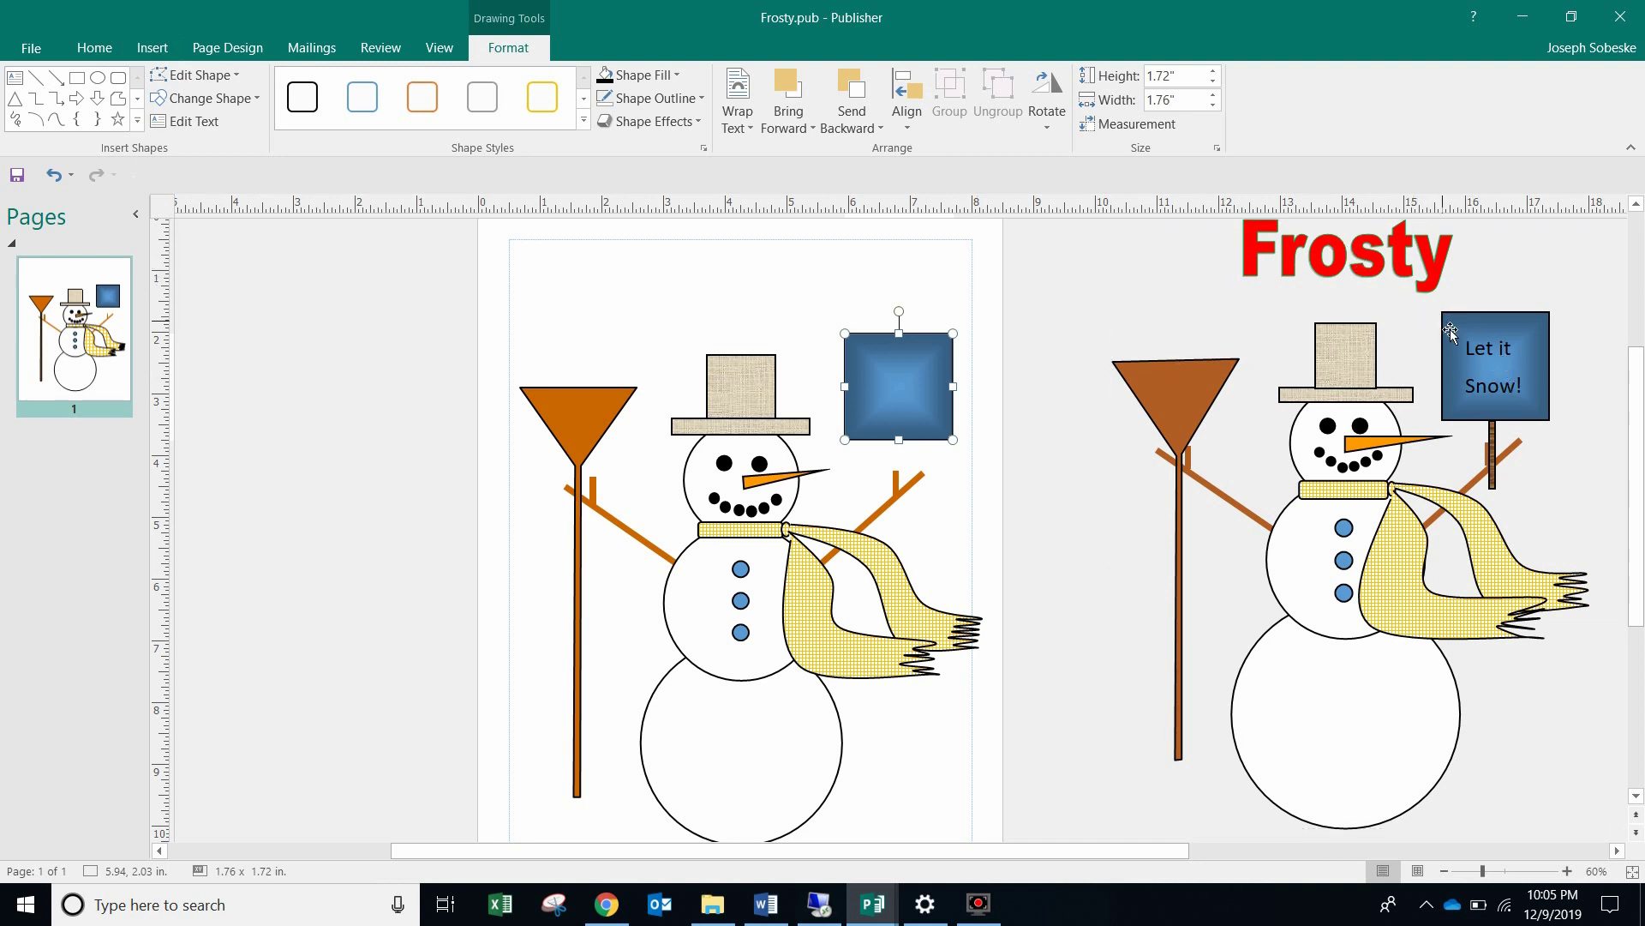
Step: Add a text box reading "Let it Snow" on two lines over the sign board and enlarge it to about 0.88 by 0.90 inches
click(152, 50)
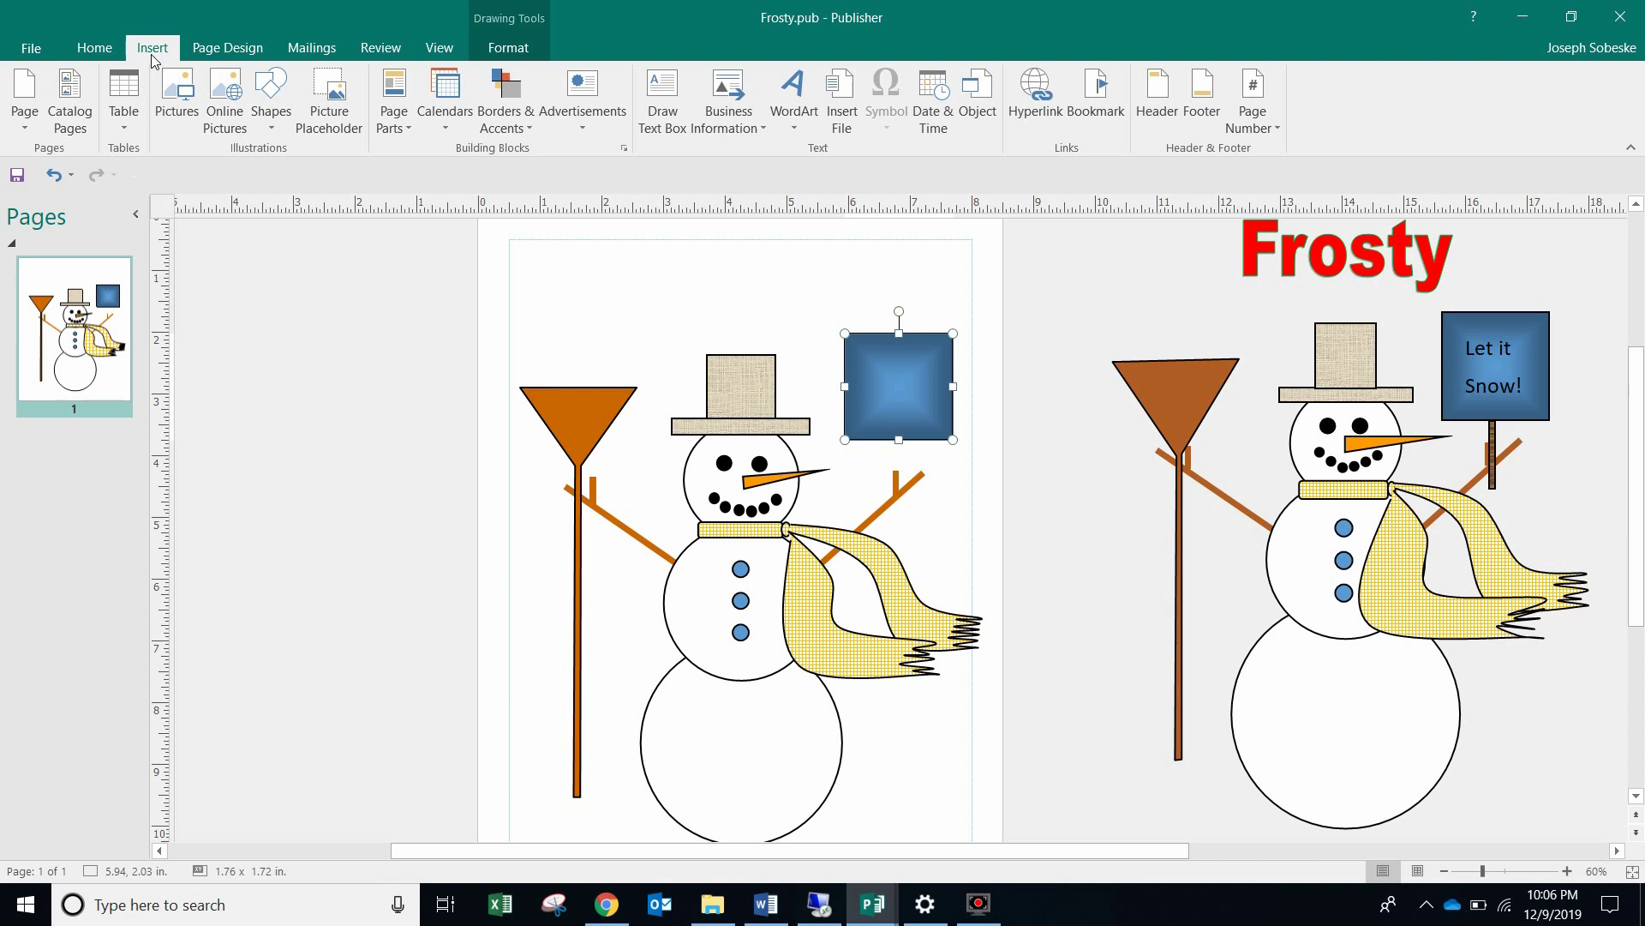
click(661, 97)
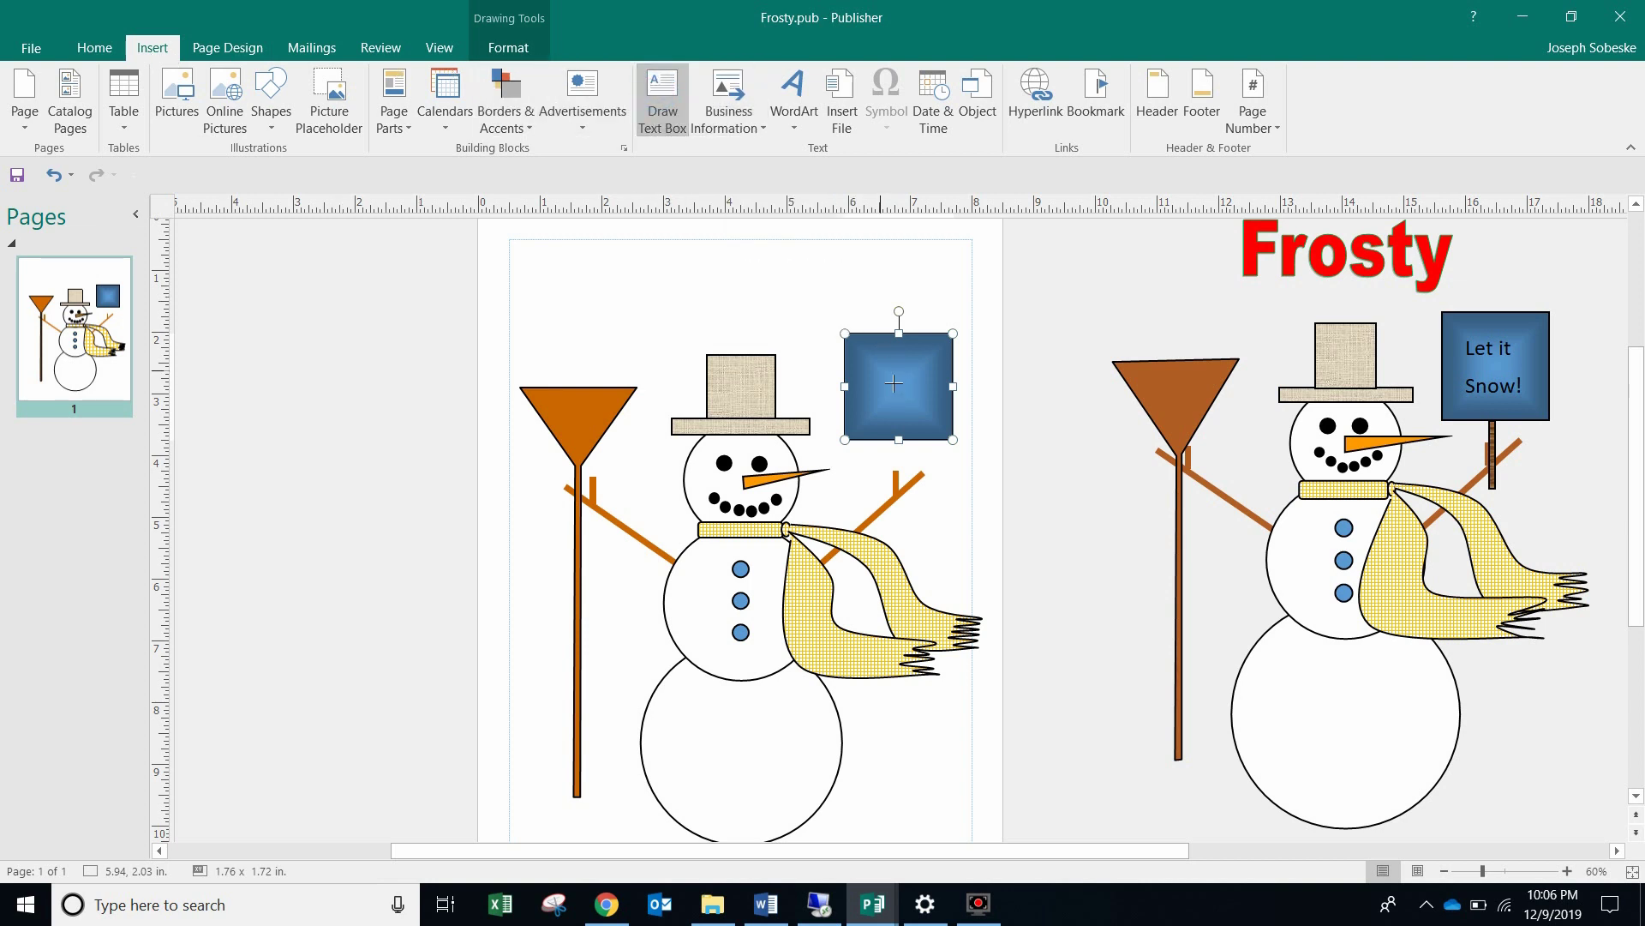
drag(871, 362, 930, 394)
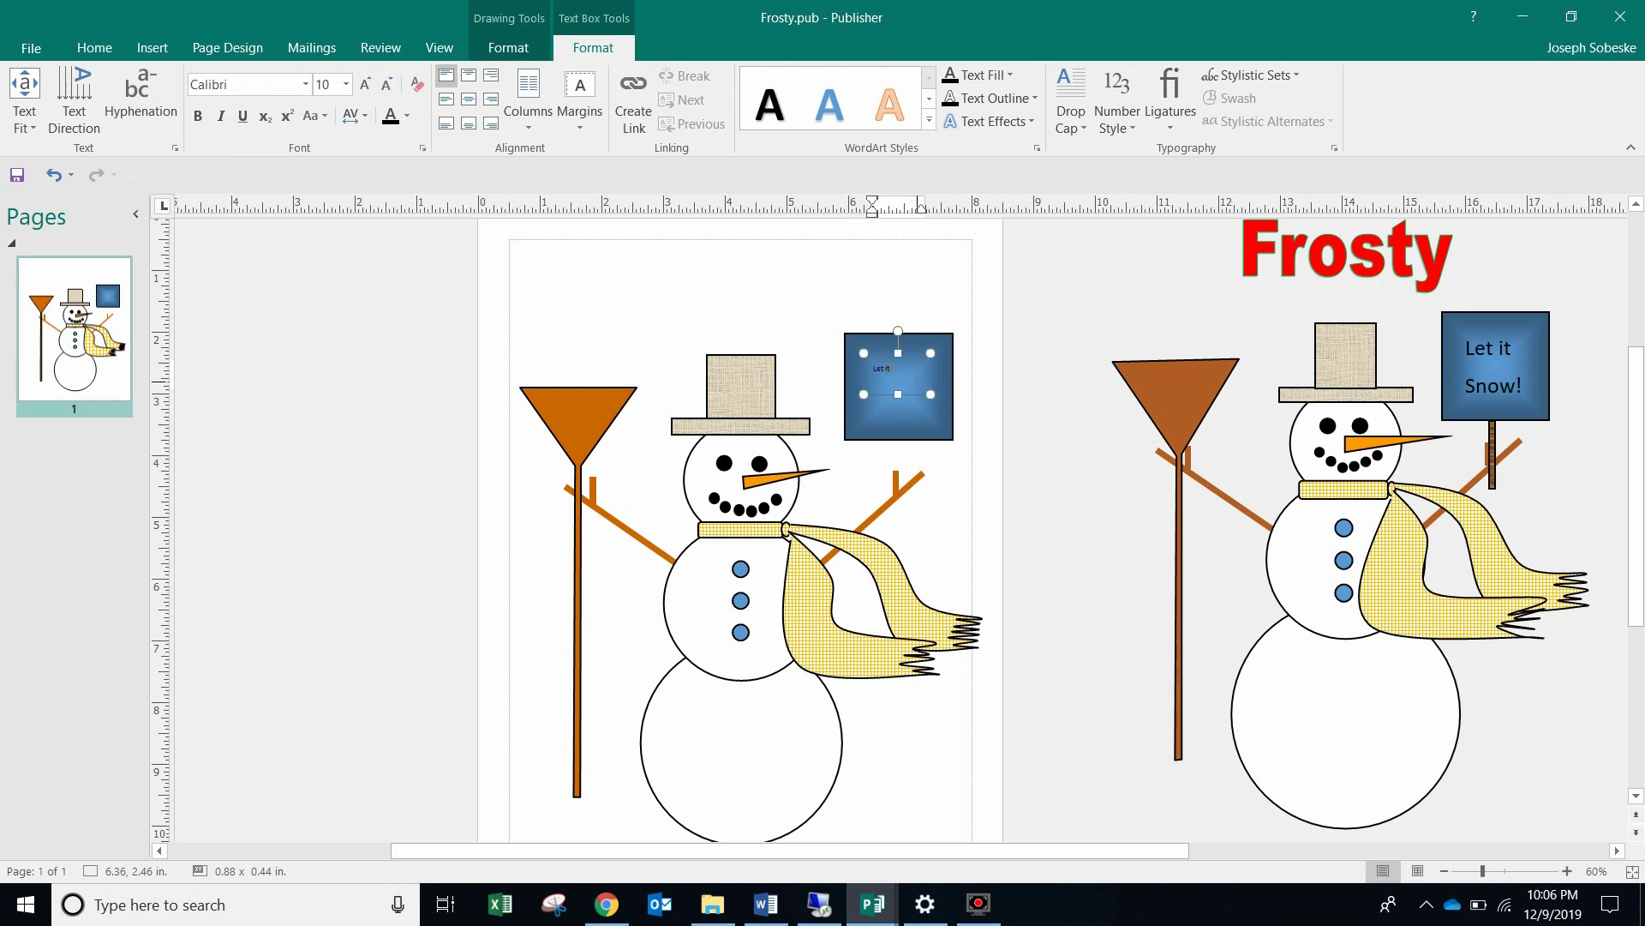
text(Let it)
key(Return)
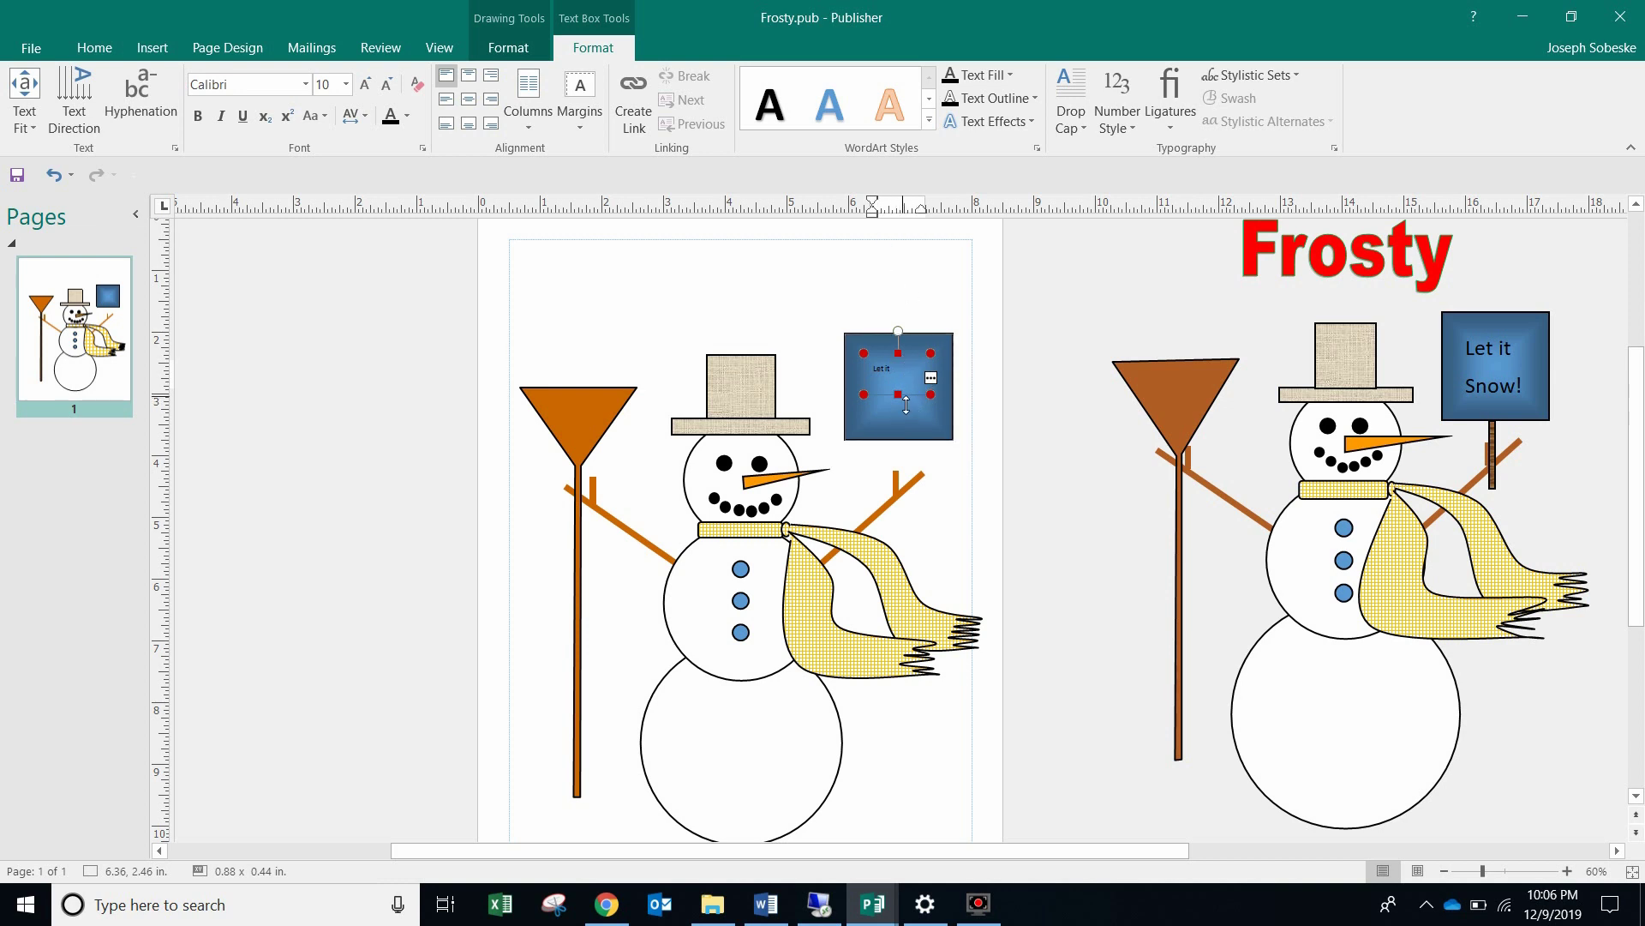
drag(899, 395, 902, 430)
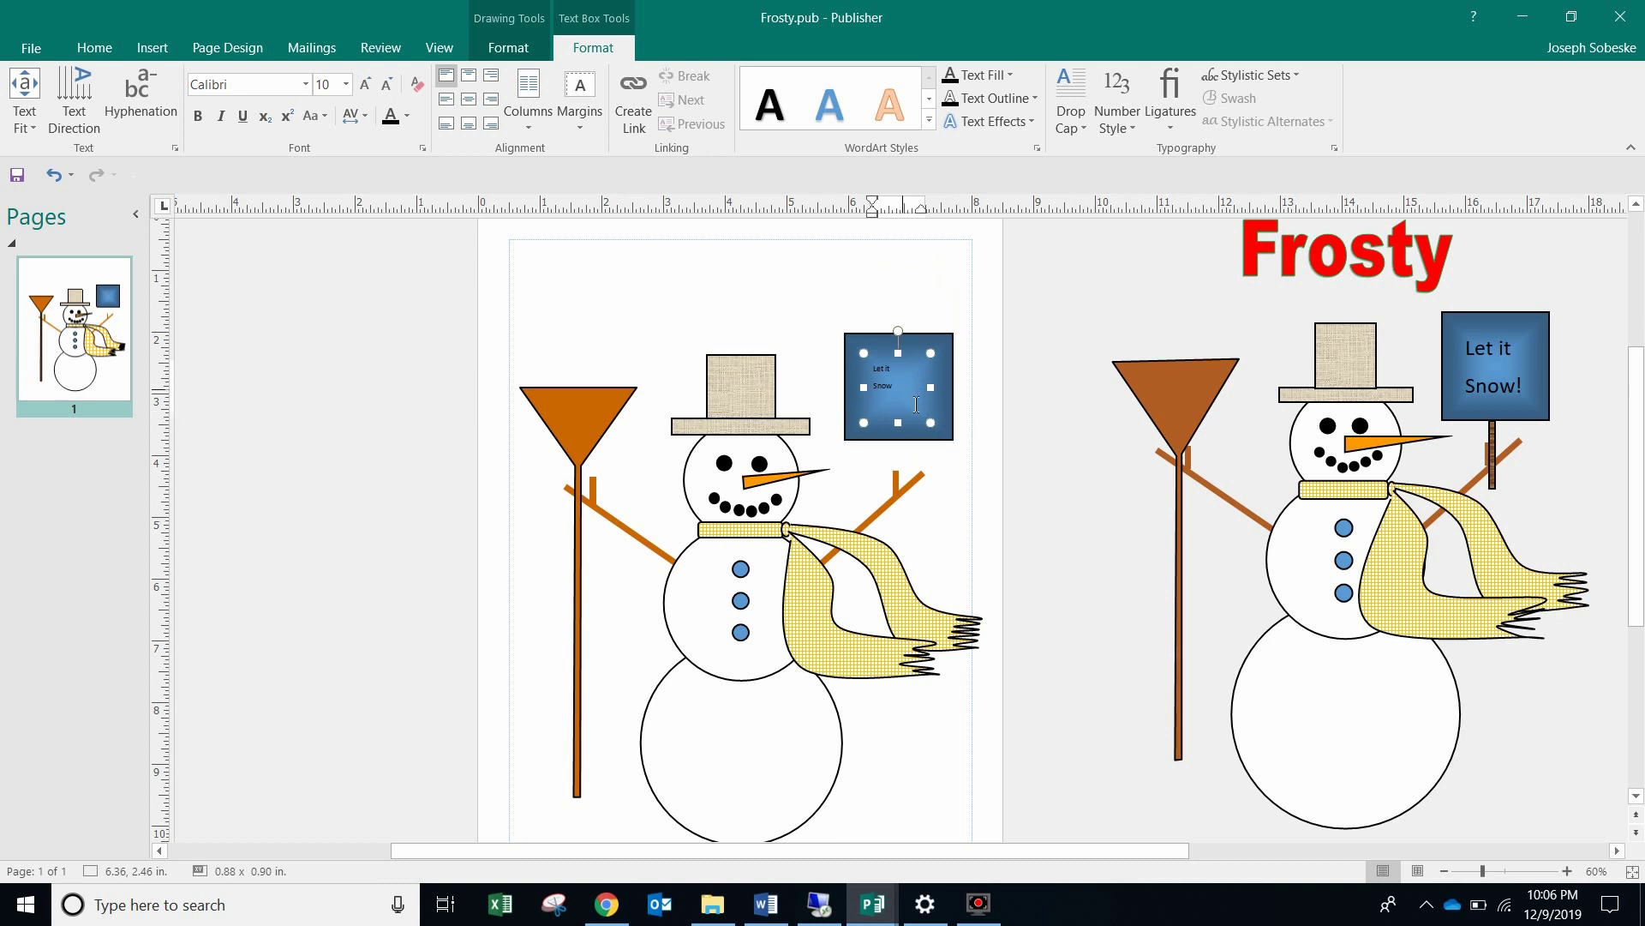
Step: Increase the font size of the whole sign text to 20 pt
drag(896, 395, 872, 377)
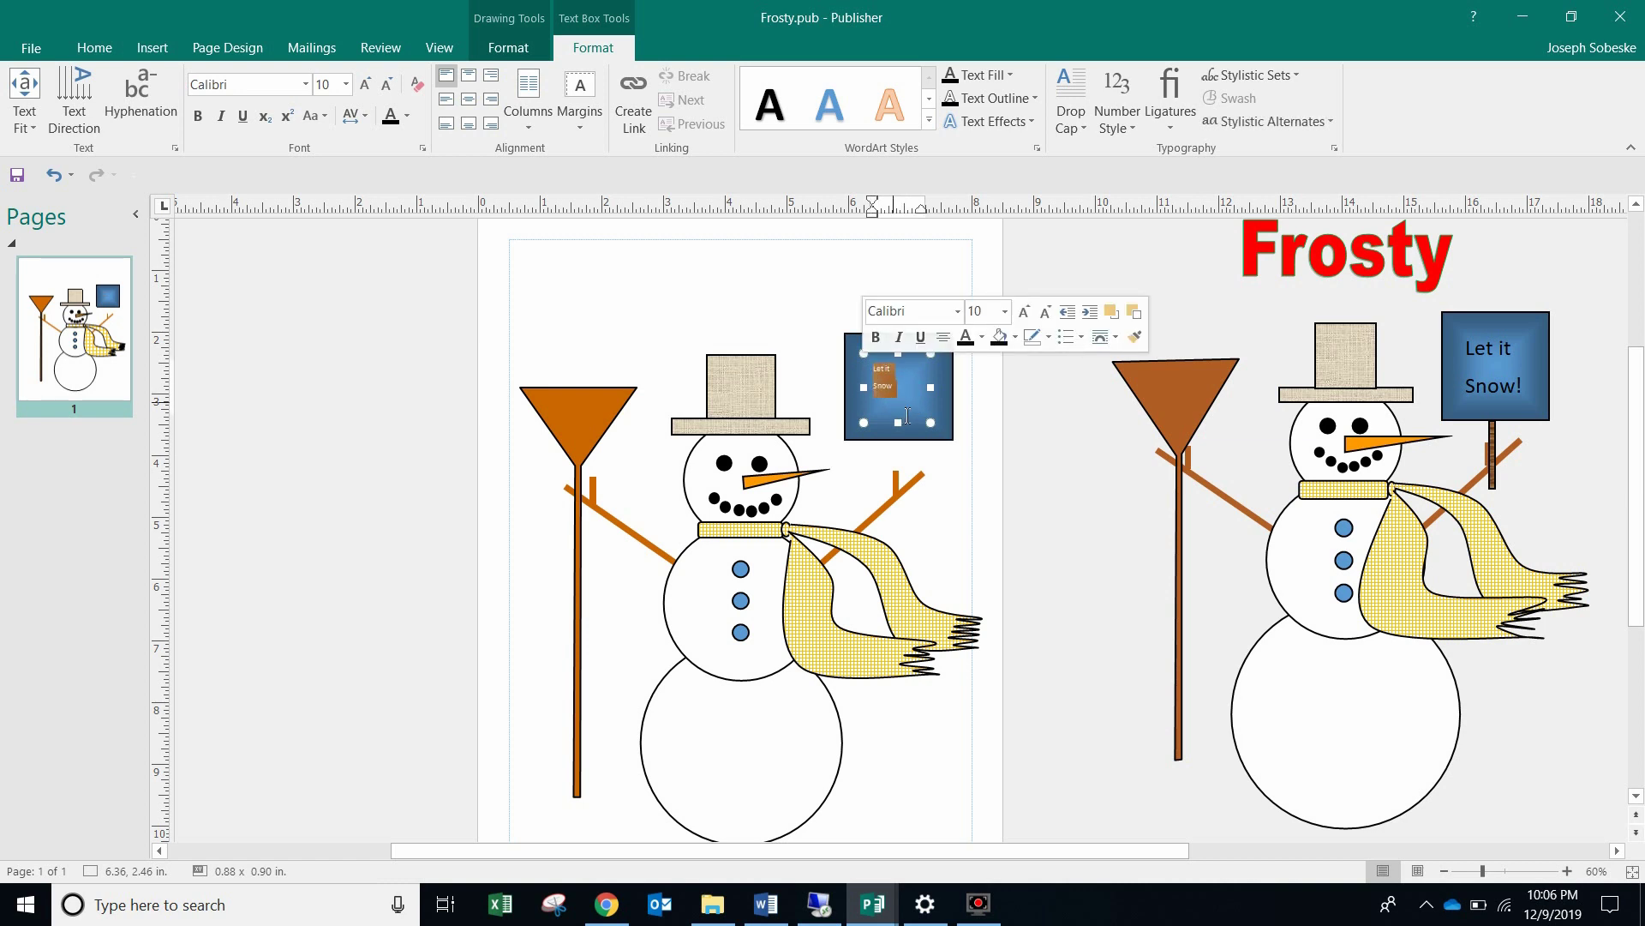
click(372, 92)
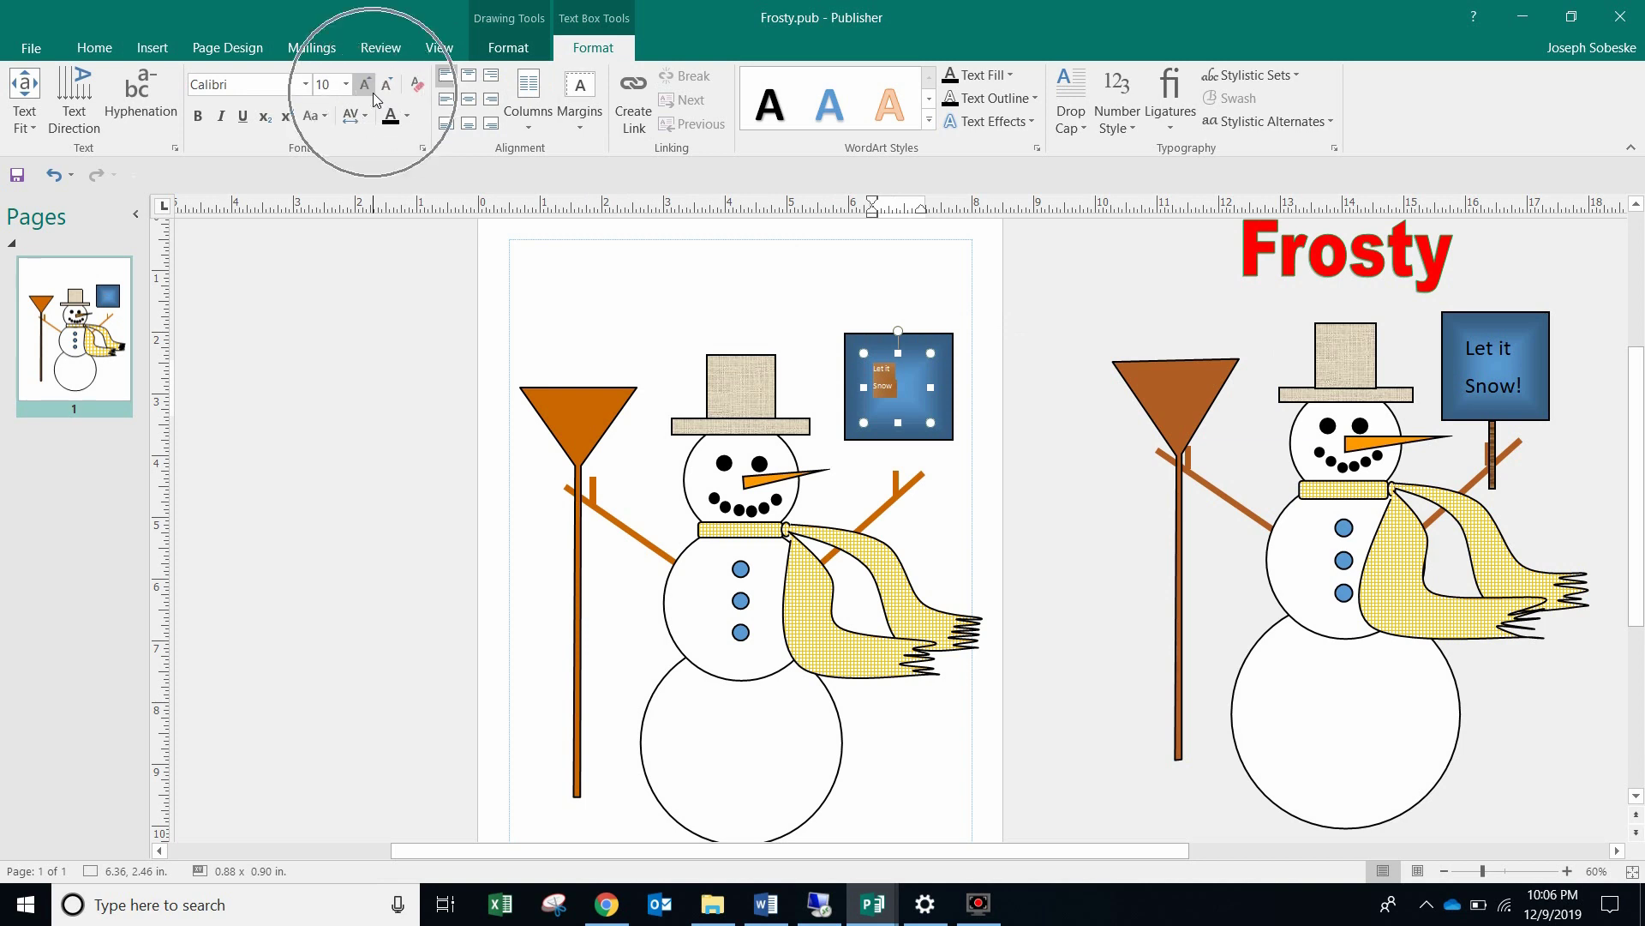
click(367, 85)
click(367, 85)
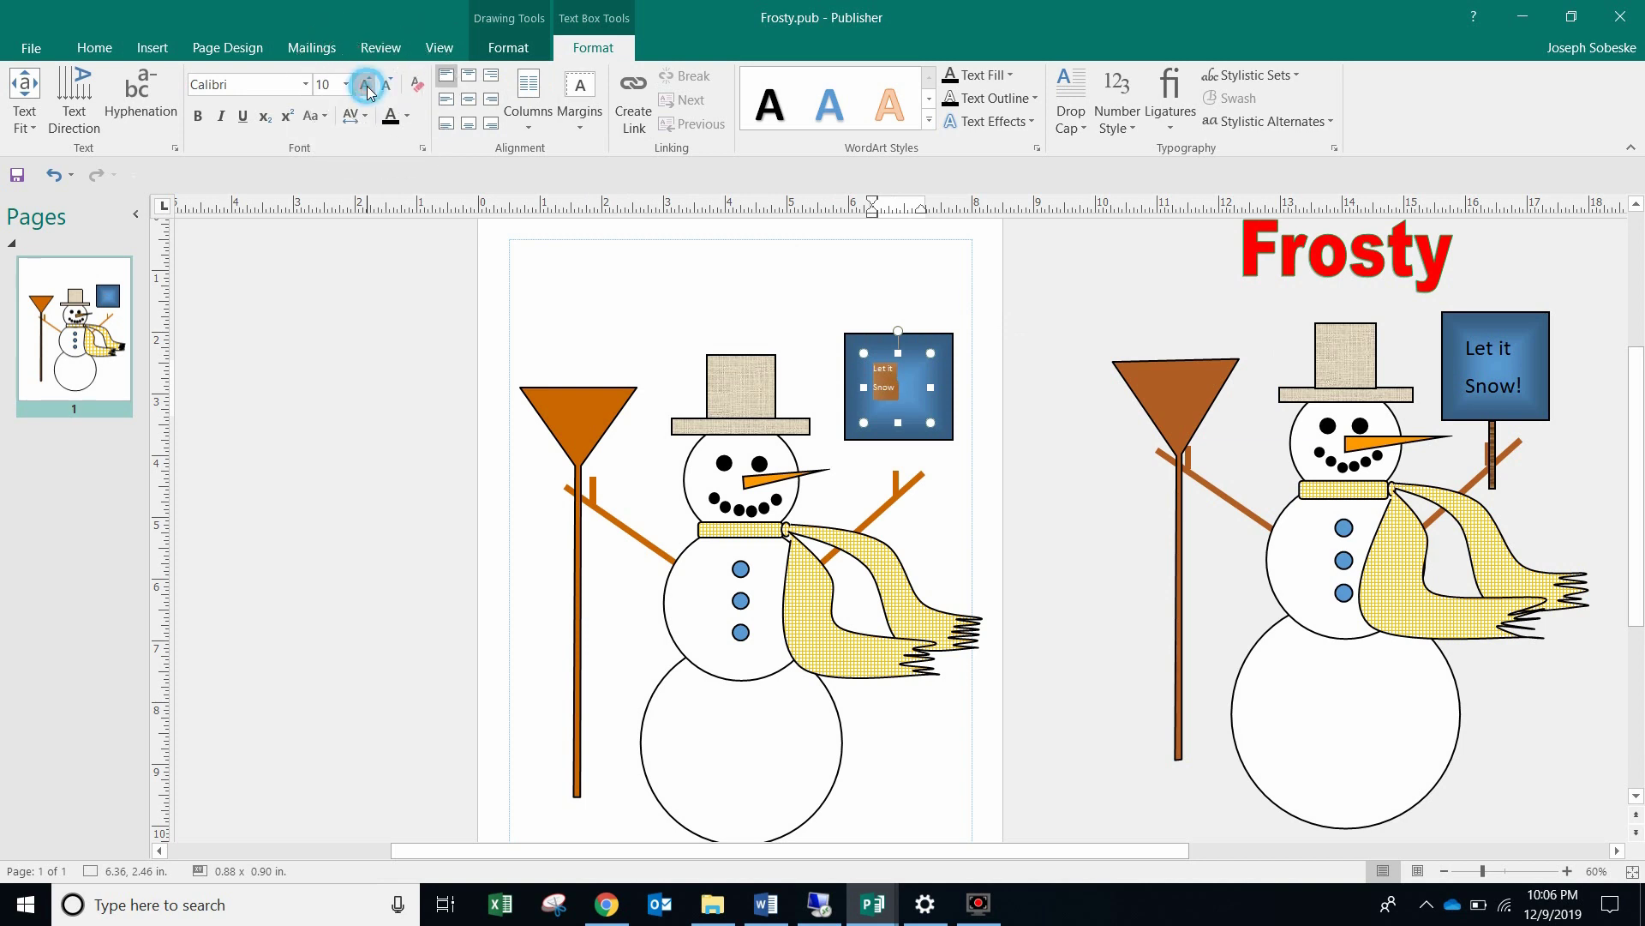
click(367, 86)
click(366, 86)
click(367, 86)
click(367, 86)
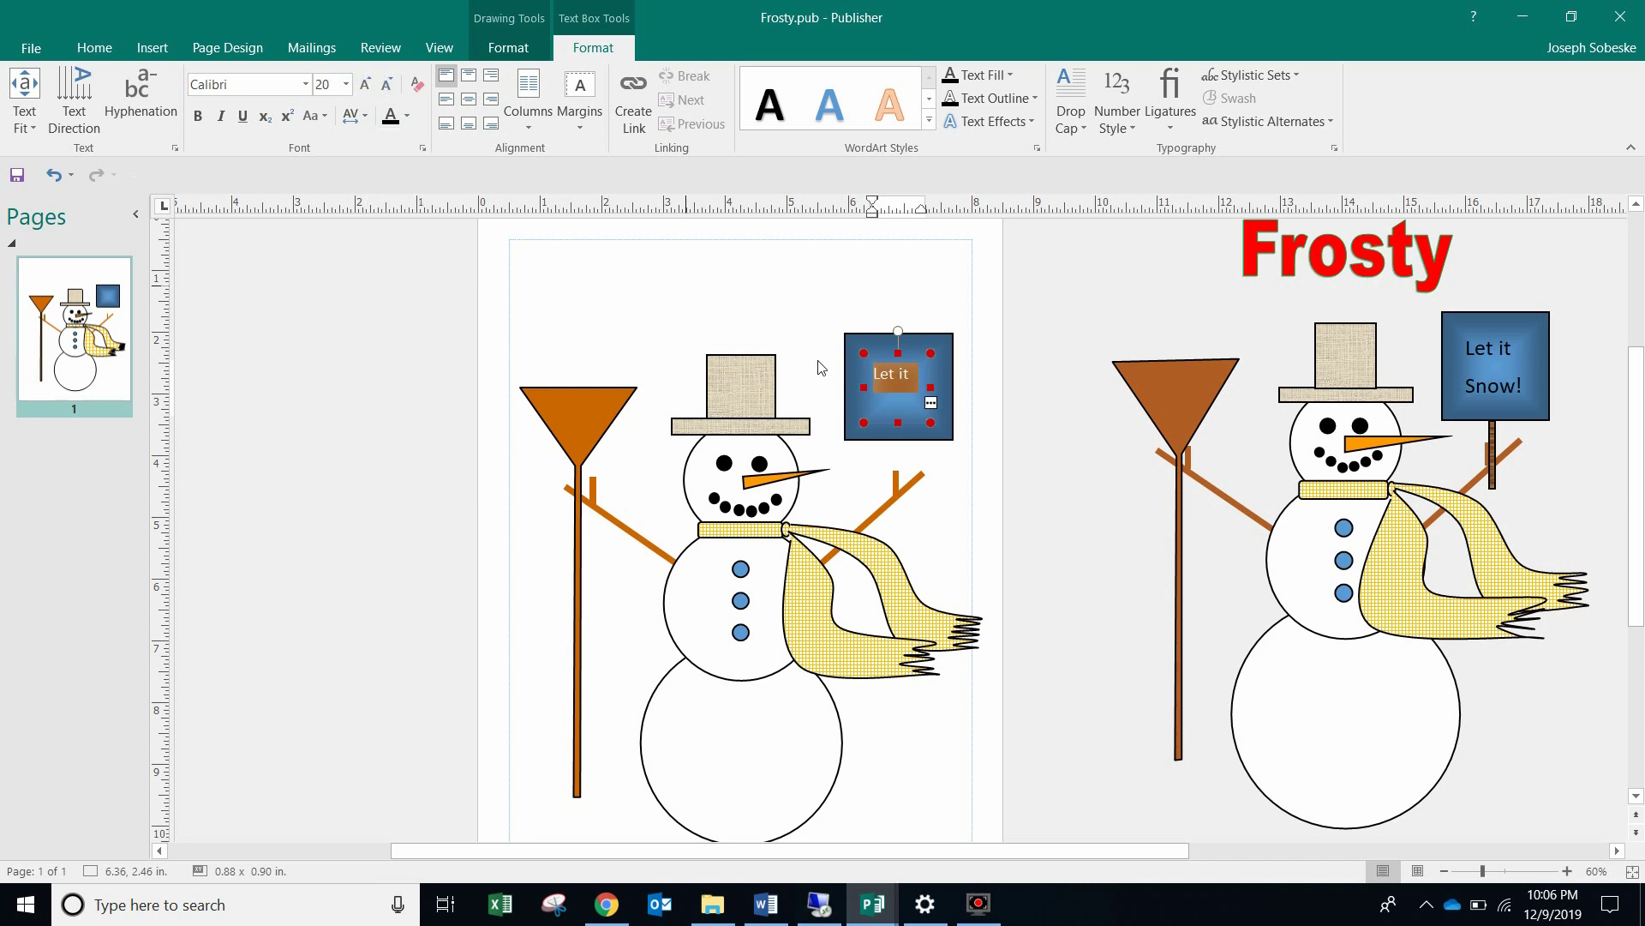
Step: Enlarge the sign's text box to about 1.73 by 1.64 inches and increase its text to 28 pt
click(860, 352)
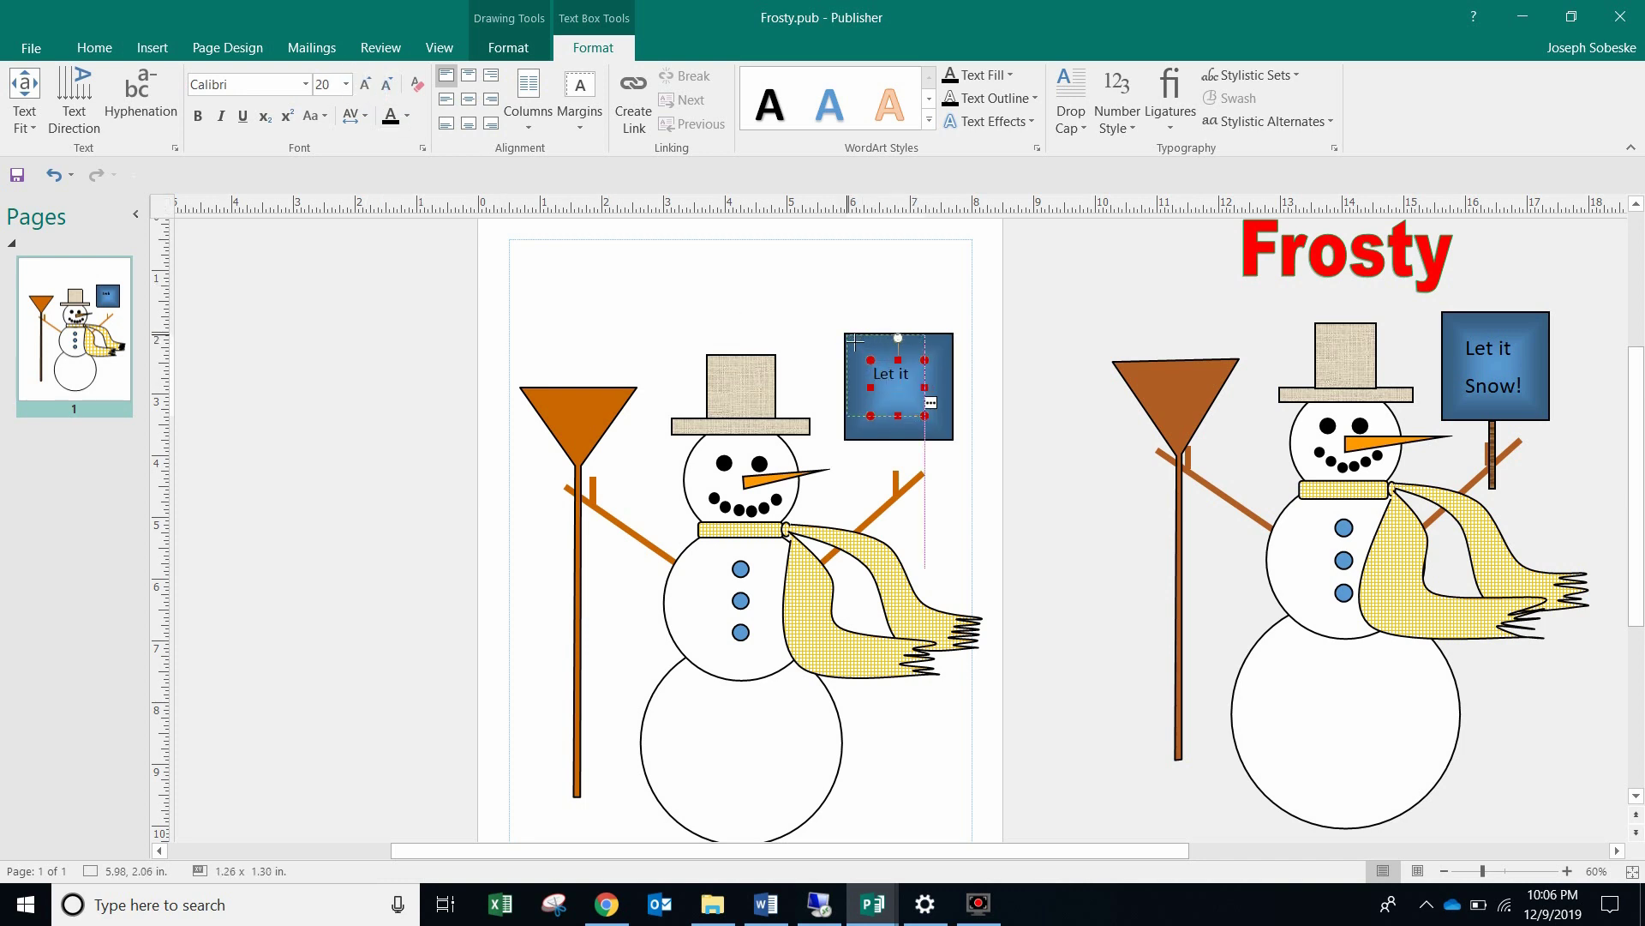
drag(859, 351, 828, 320)
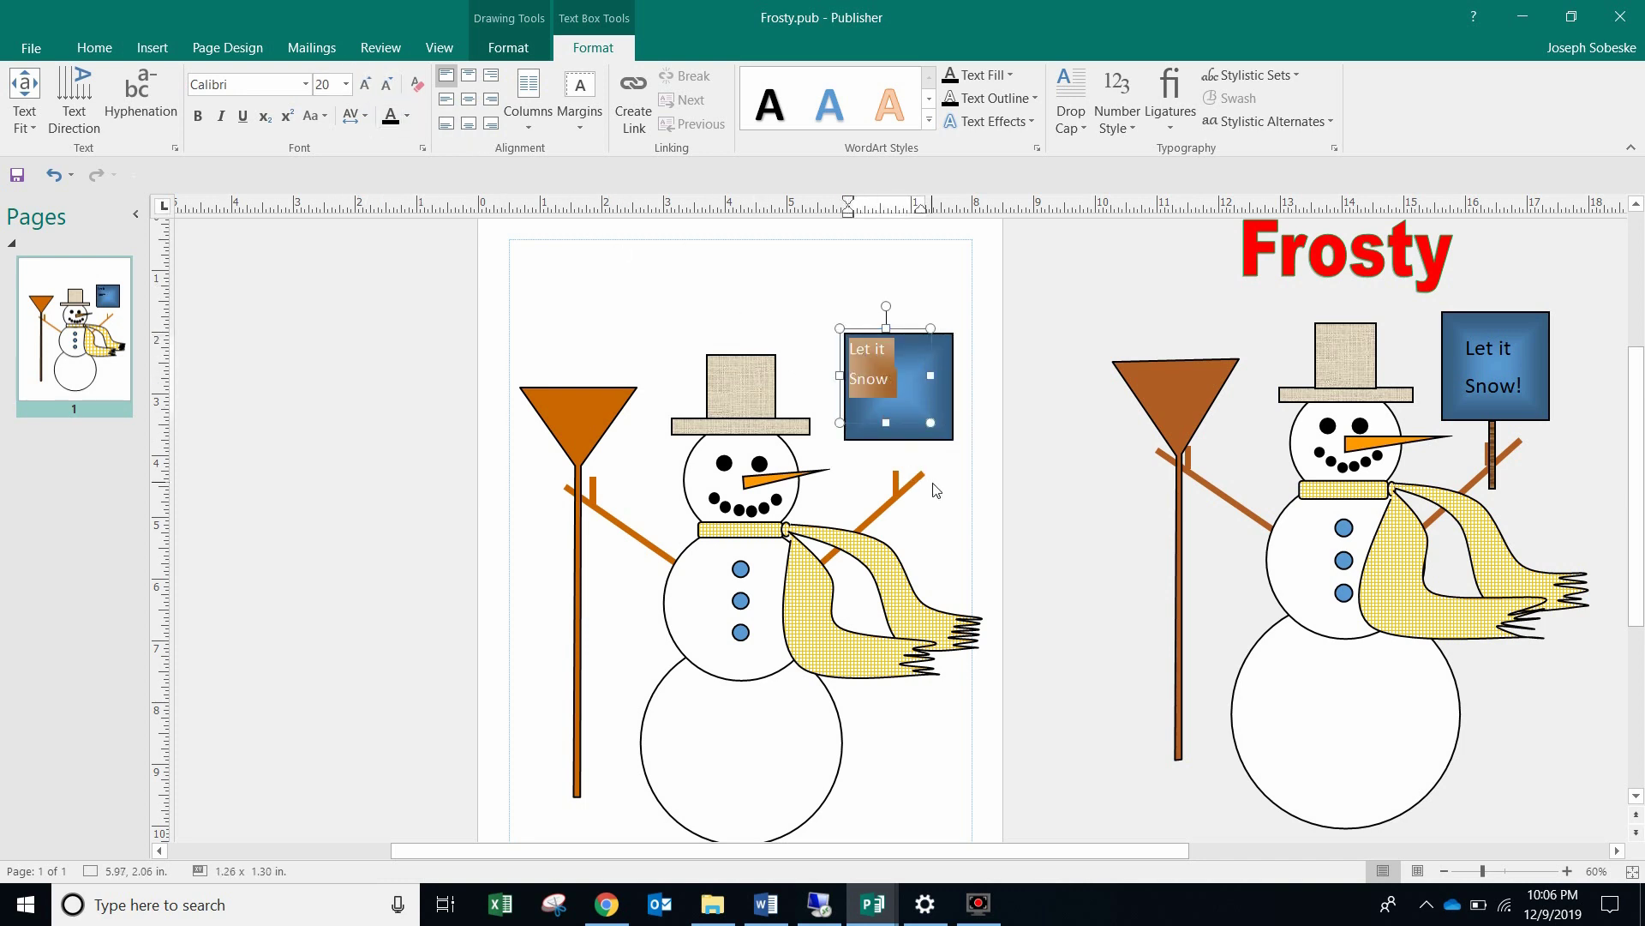
drag(931, 422, 960, 444)
click(367, 84)
click(367, 84)
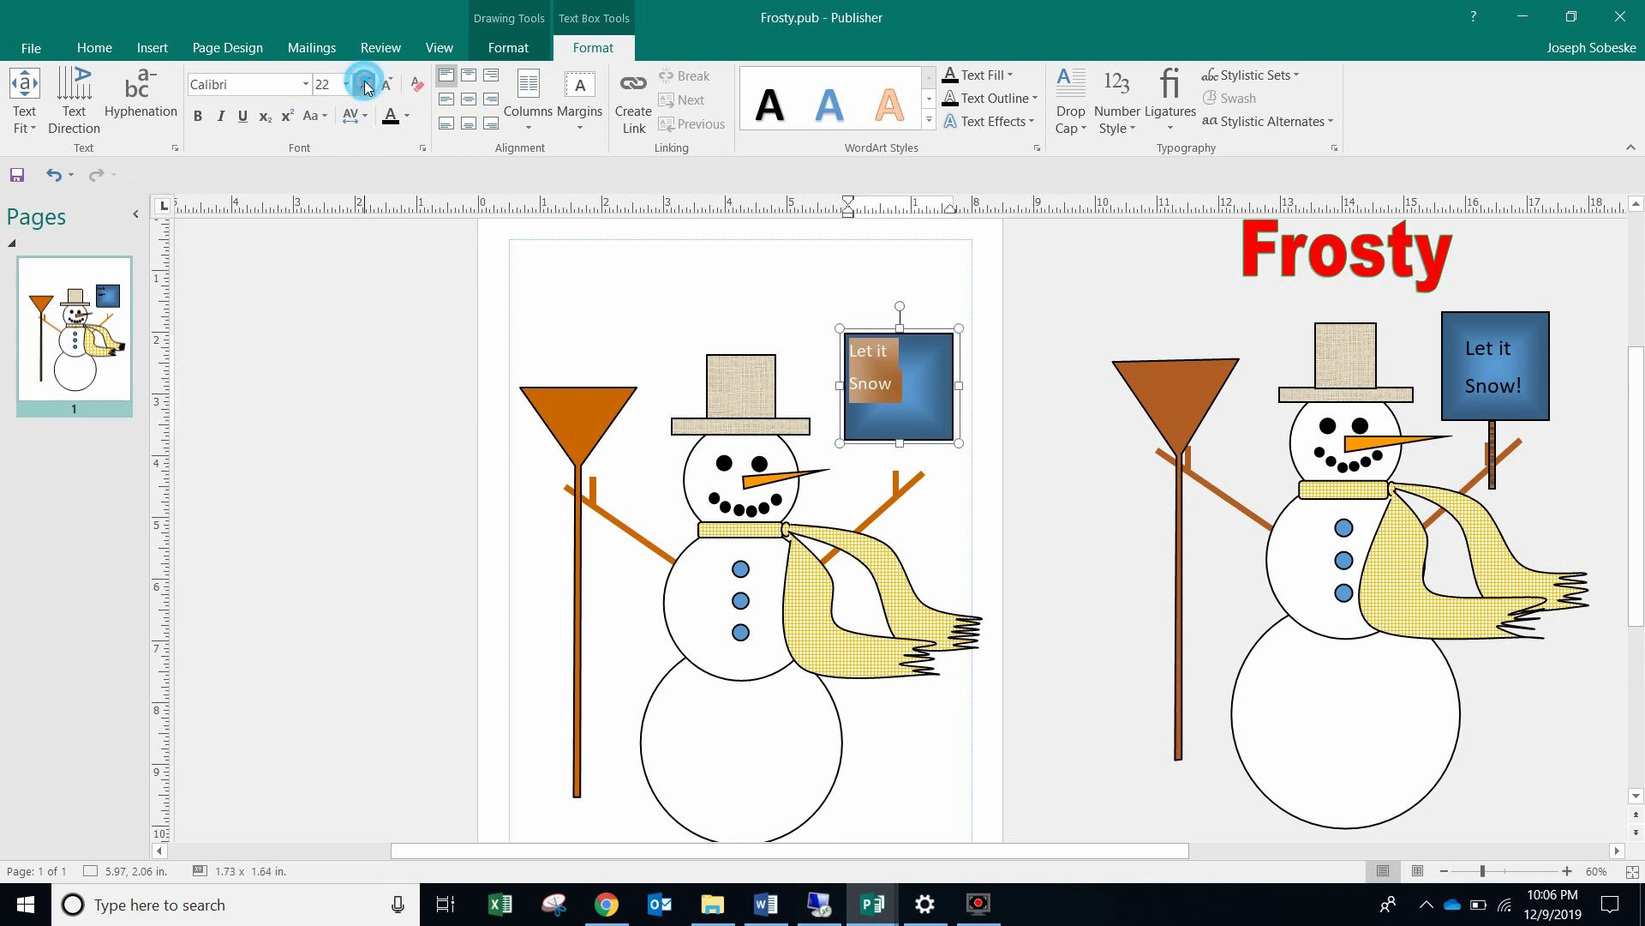
click(366, 84)
click(367, 84)
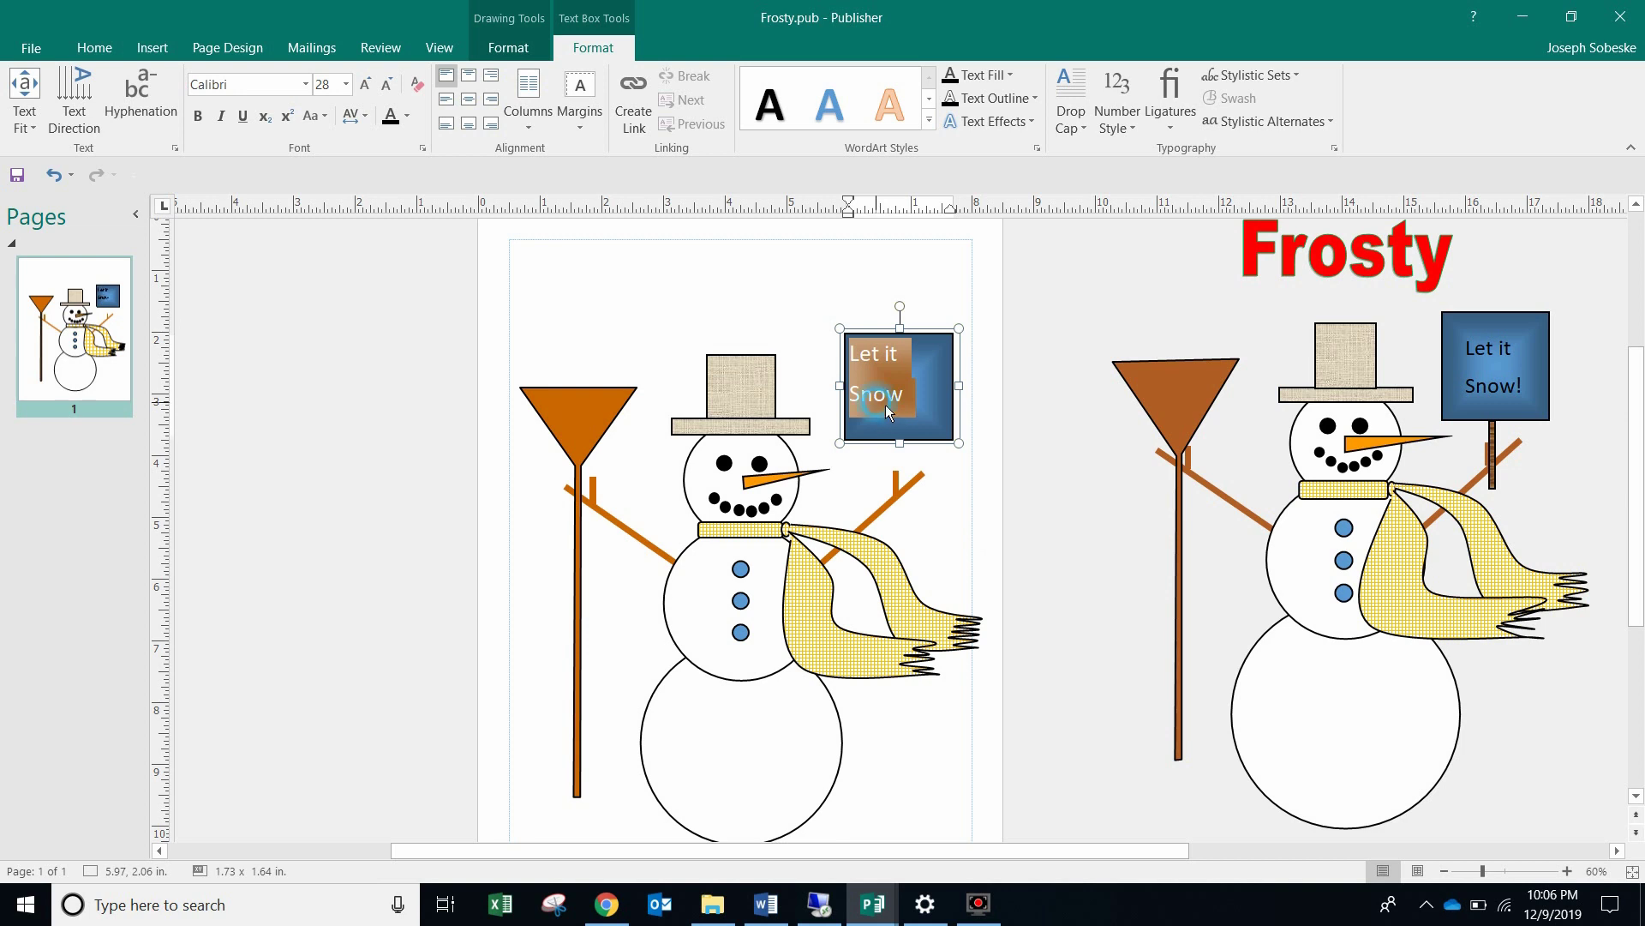
Step: Shift the text box so the wording sits centrally on the sign board, and add an exclamation mark after "Snow"
click(947, 426)
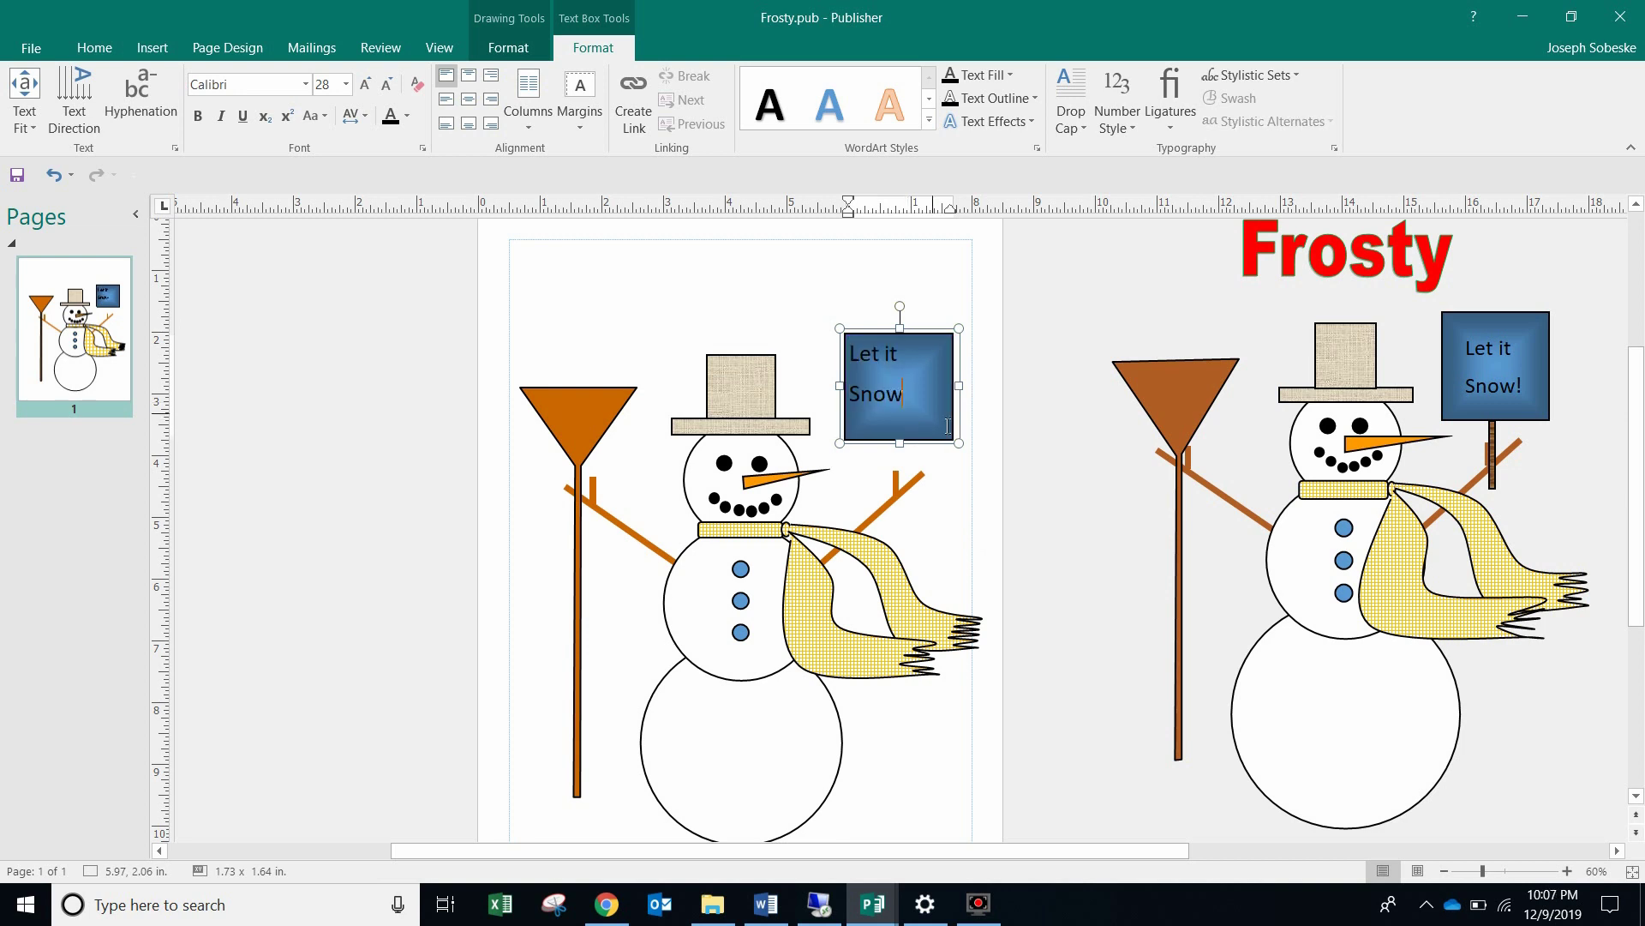
click(955, 374)
click(932, 372)
drag(929, 446, 950, 463)
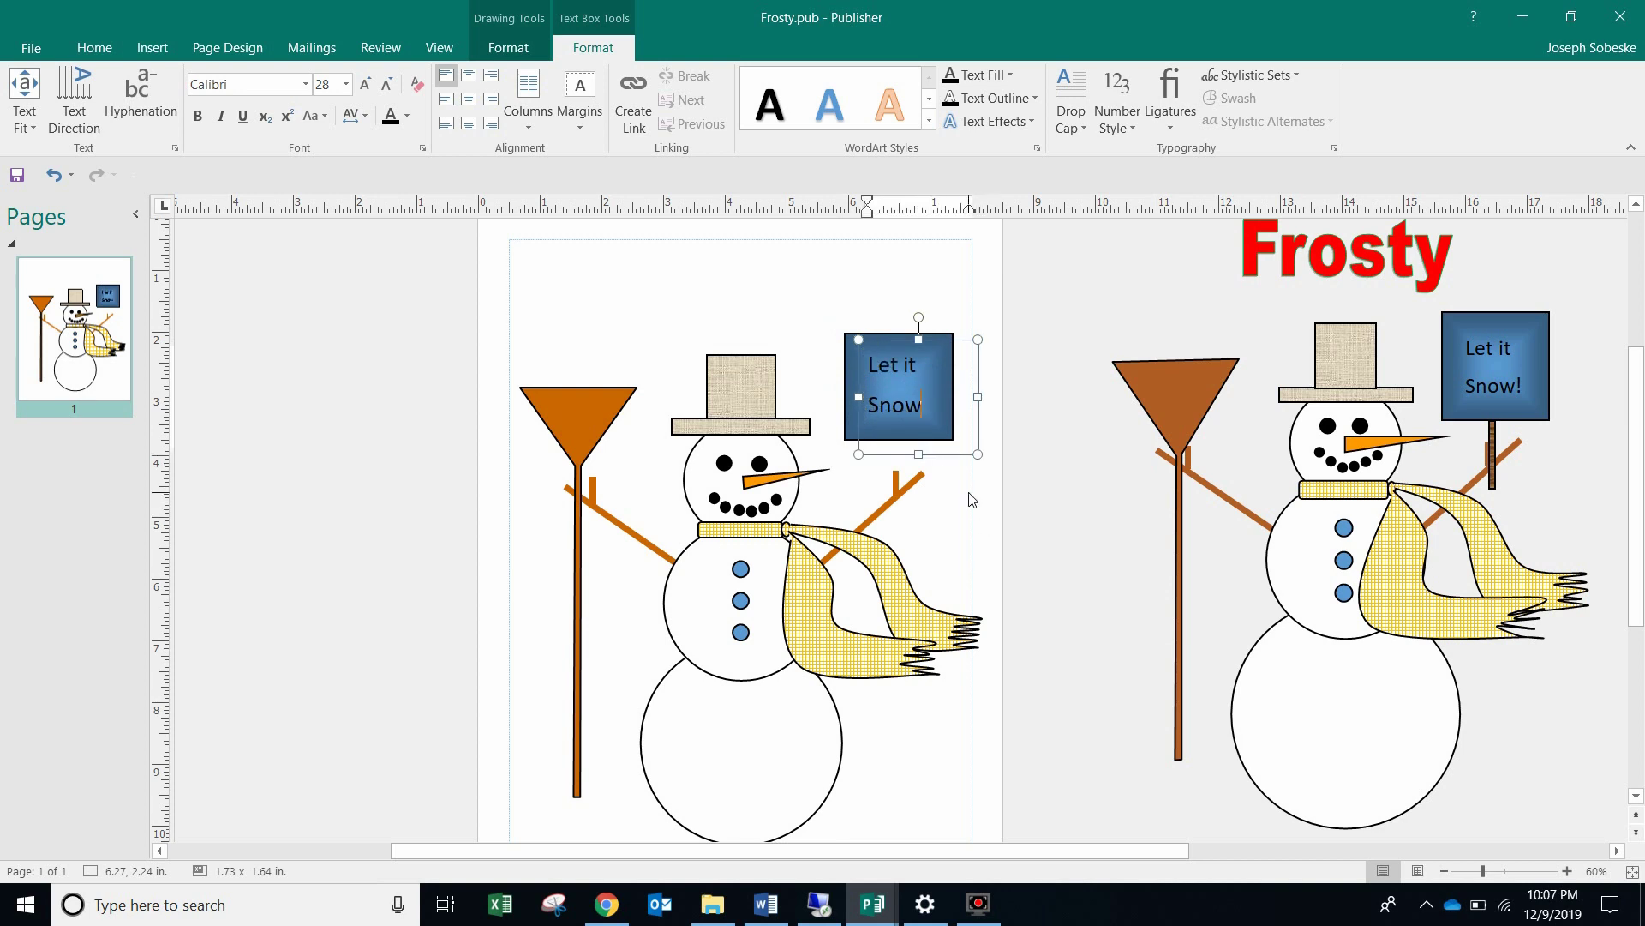
text(!)
click(806, 308)
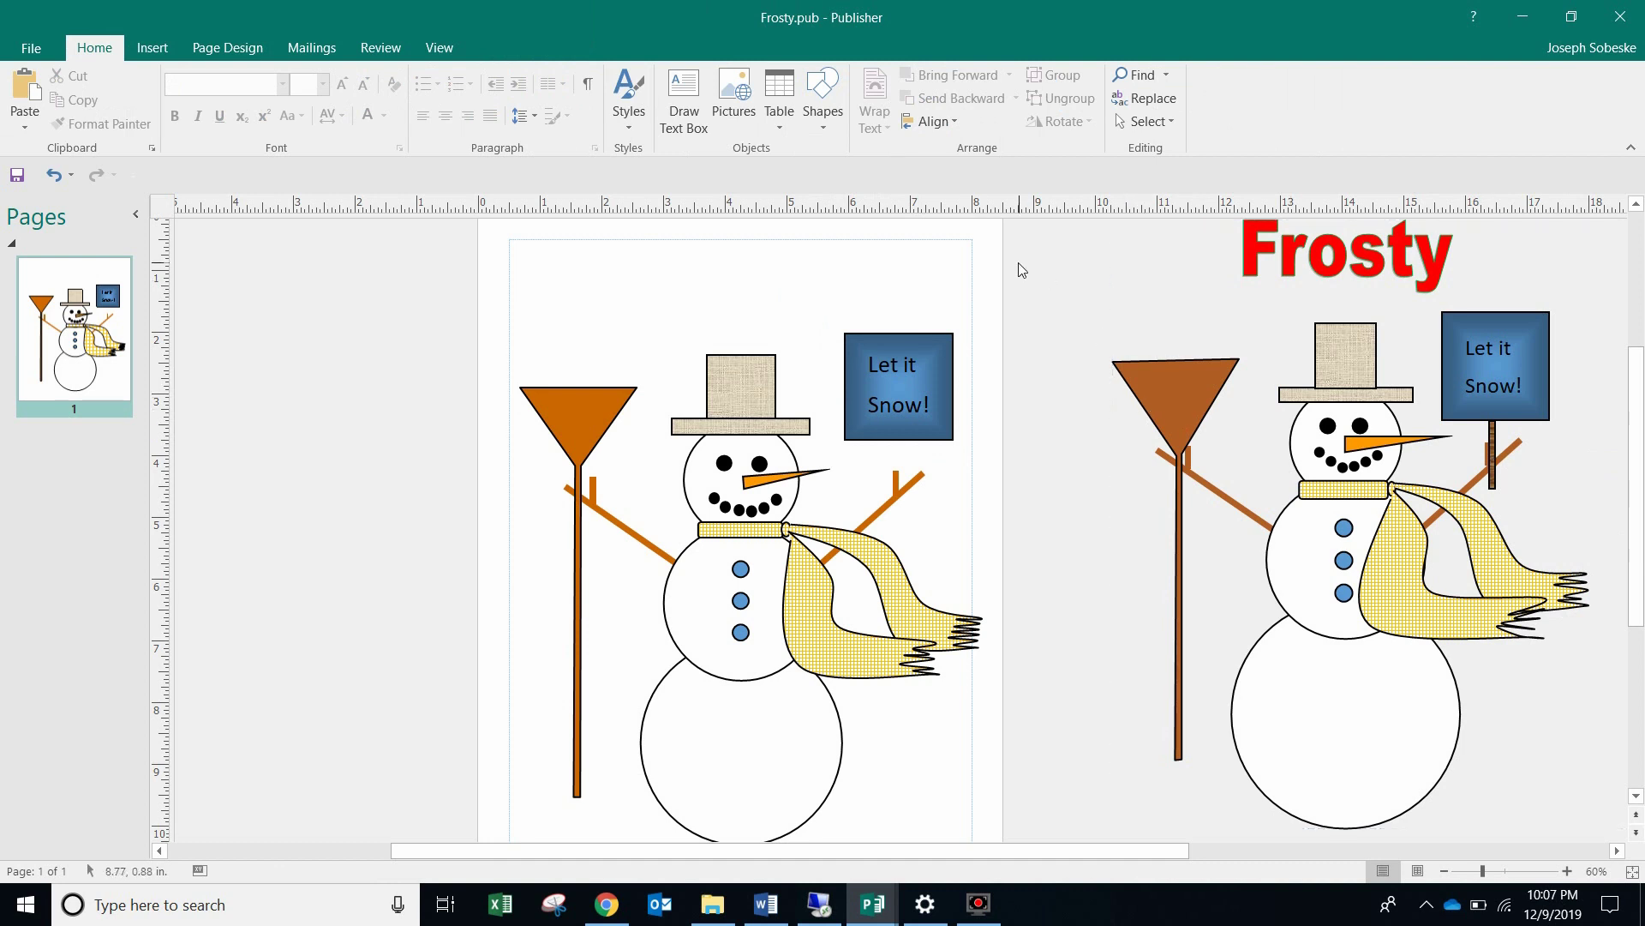
Step: Draw a narrow rectangular signpost about 0.13 by 1.17 inches, running from the sign board's lower edge down to the arm
click(823, 129)
click(874, 171)
drag(893, 441, 912, 526)
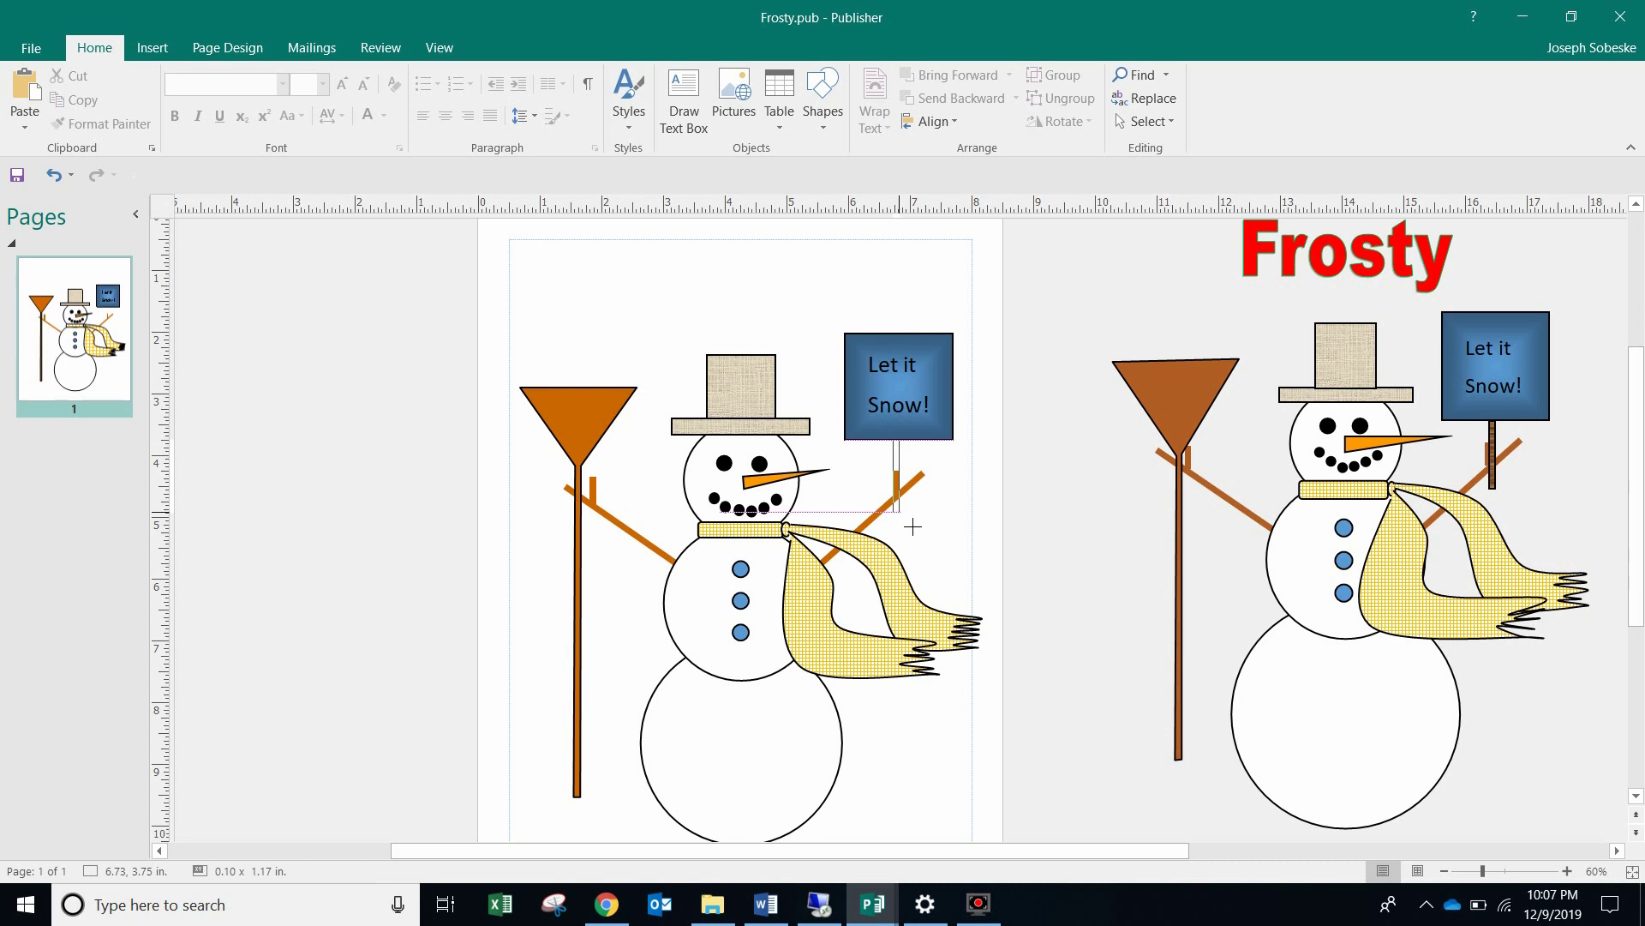
drag(913, 526, 910, 523)
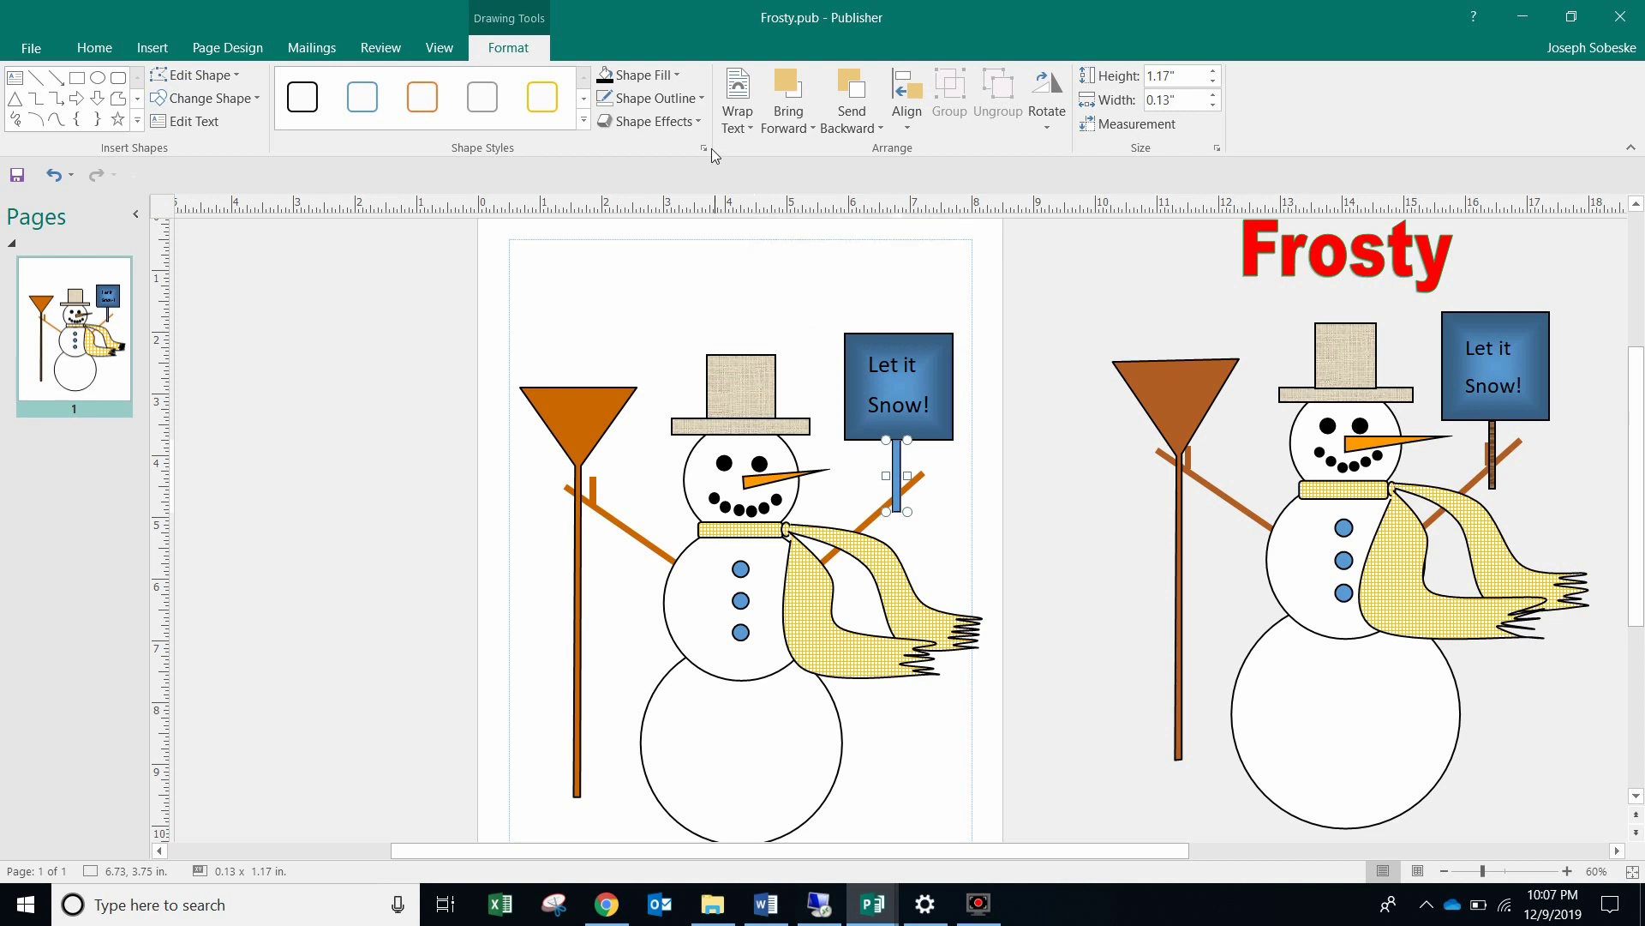
Step: Fill the signpost with the light brown wood-grain texture
click(667, 79)
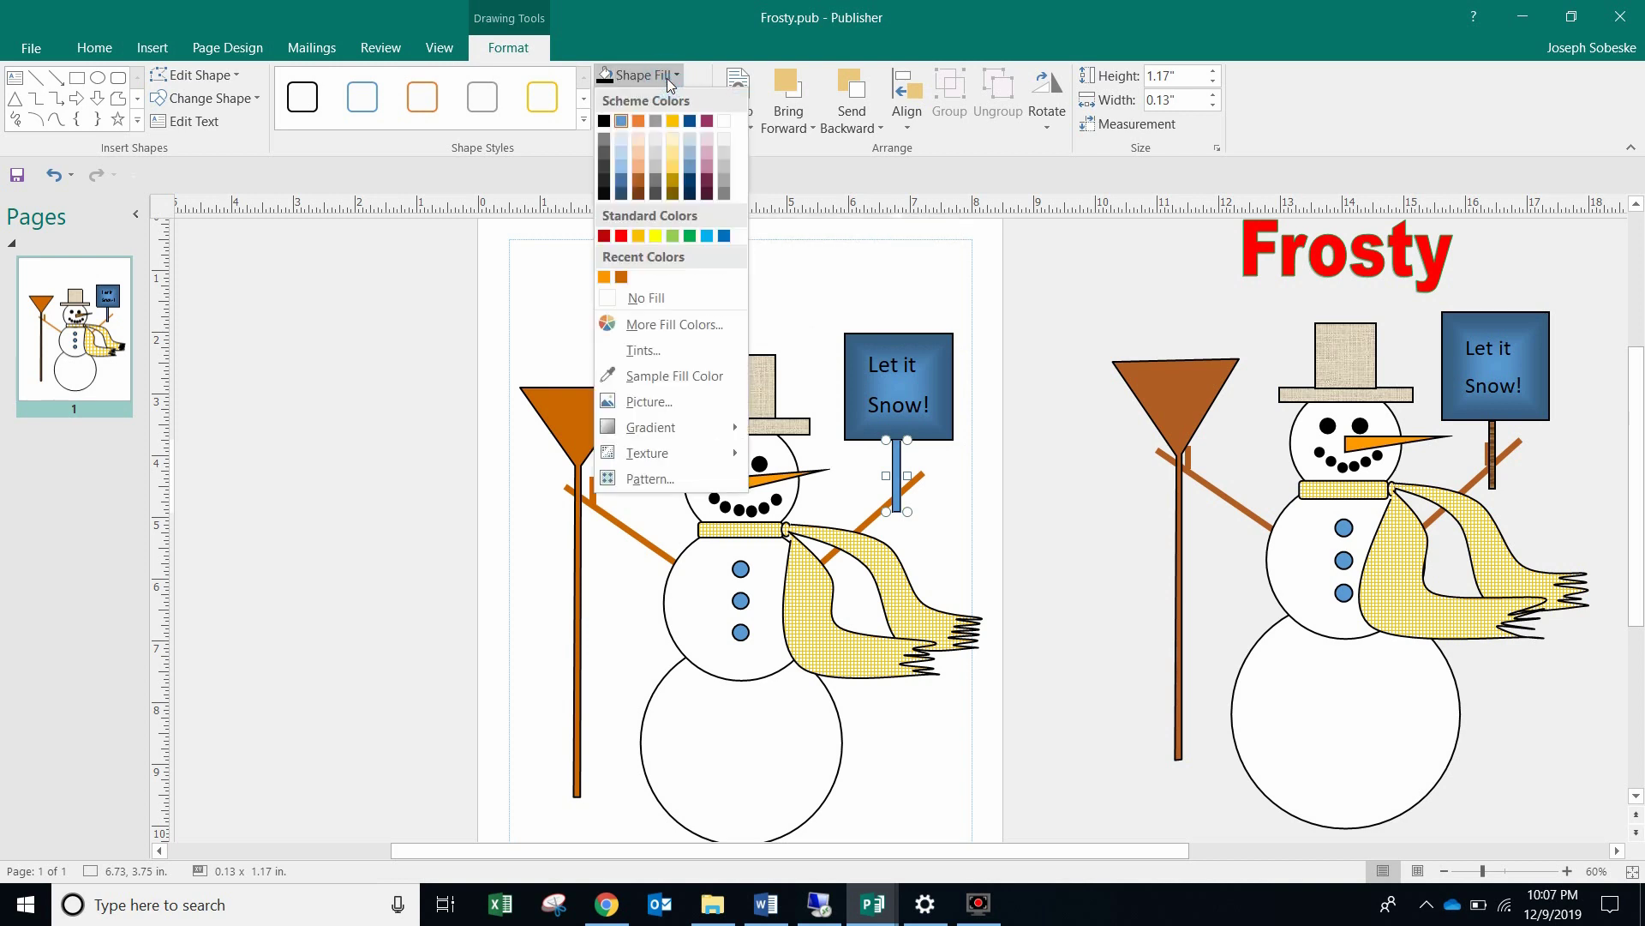
mouse_move(665, 458)
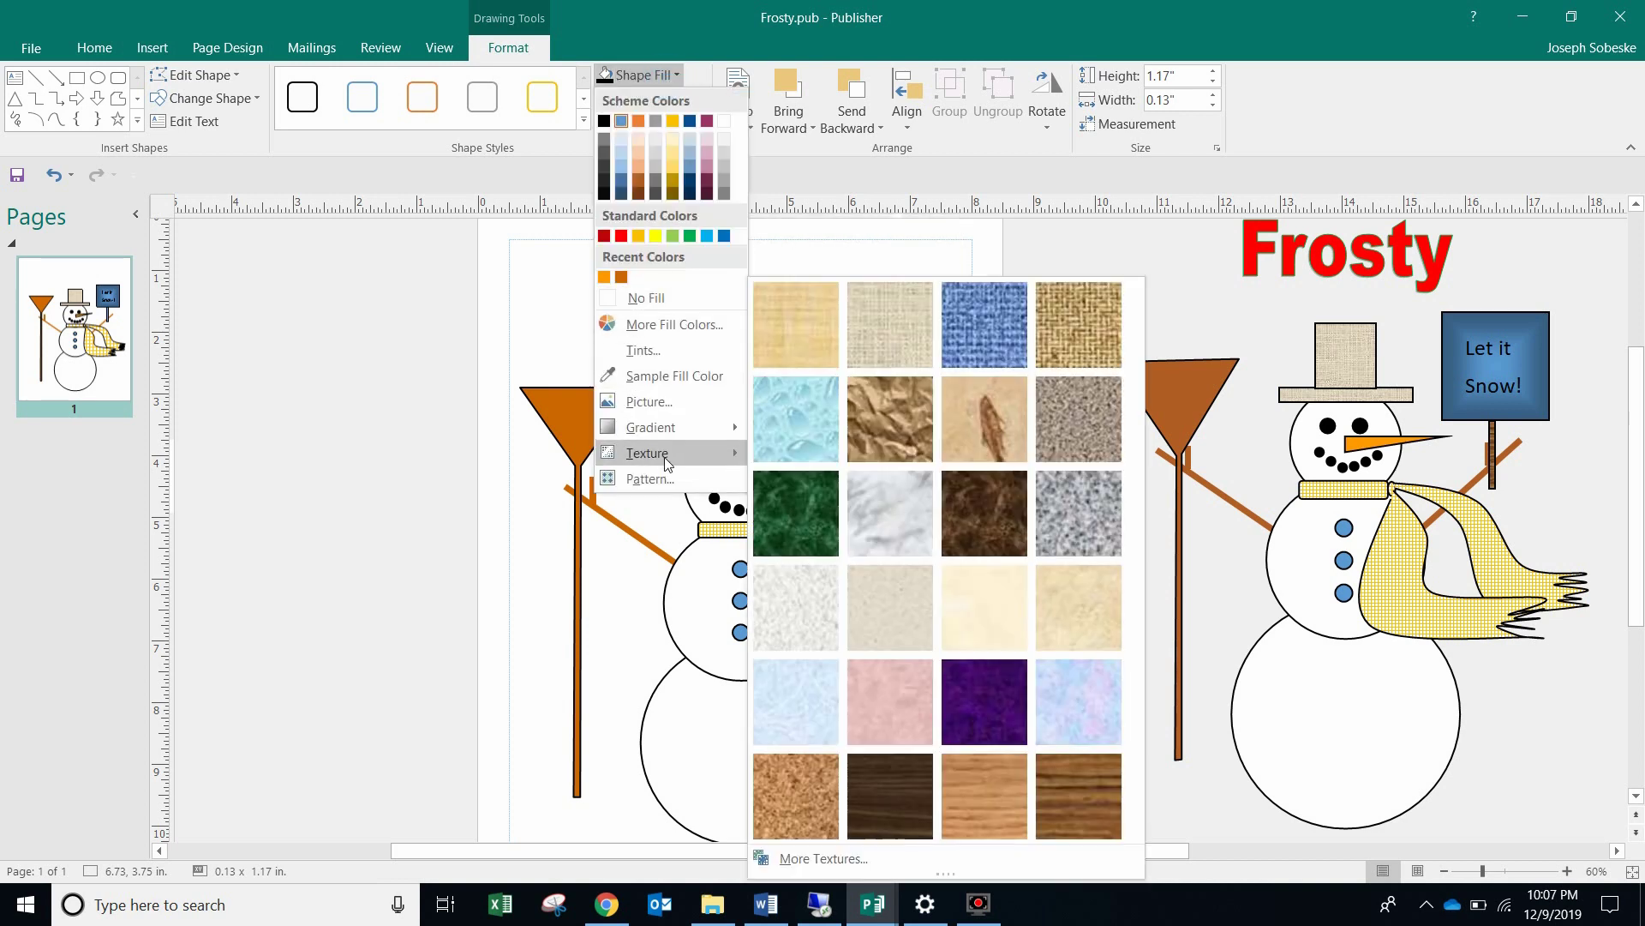
click(975, 801)
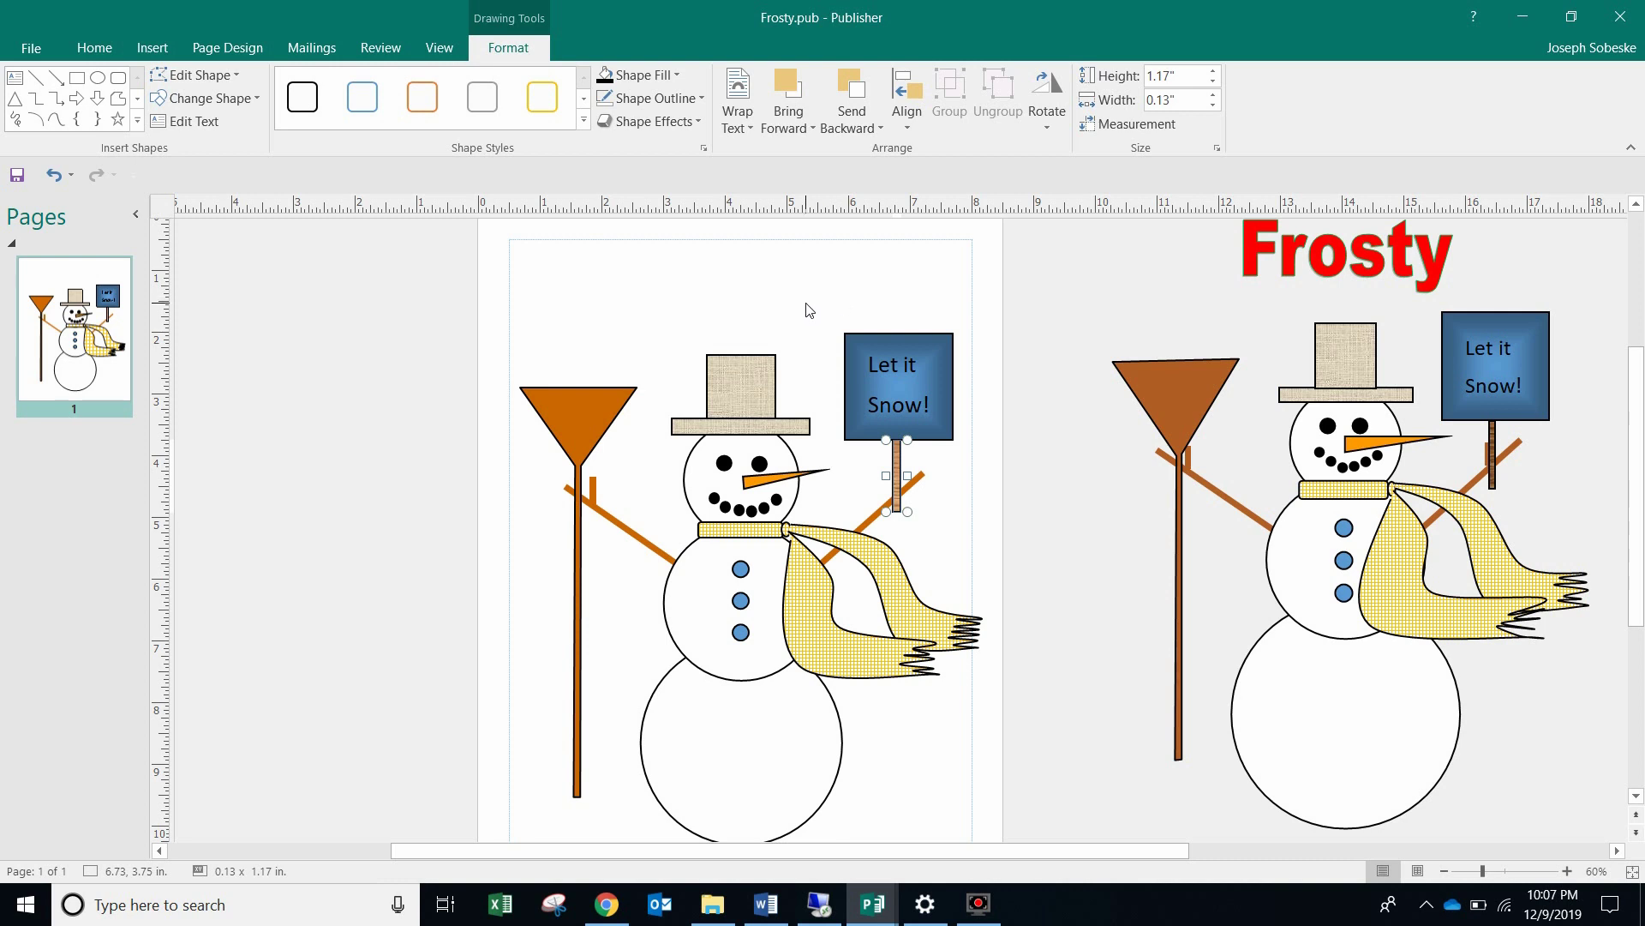
click(946, 561)
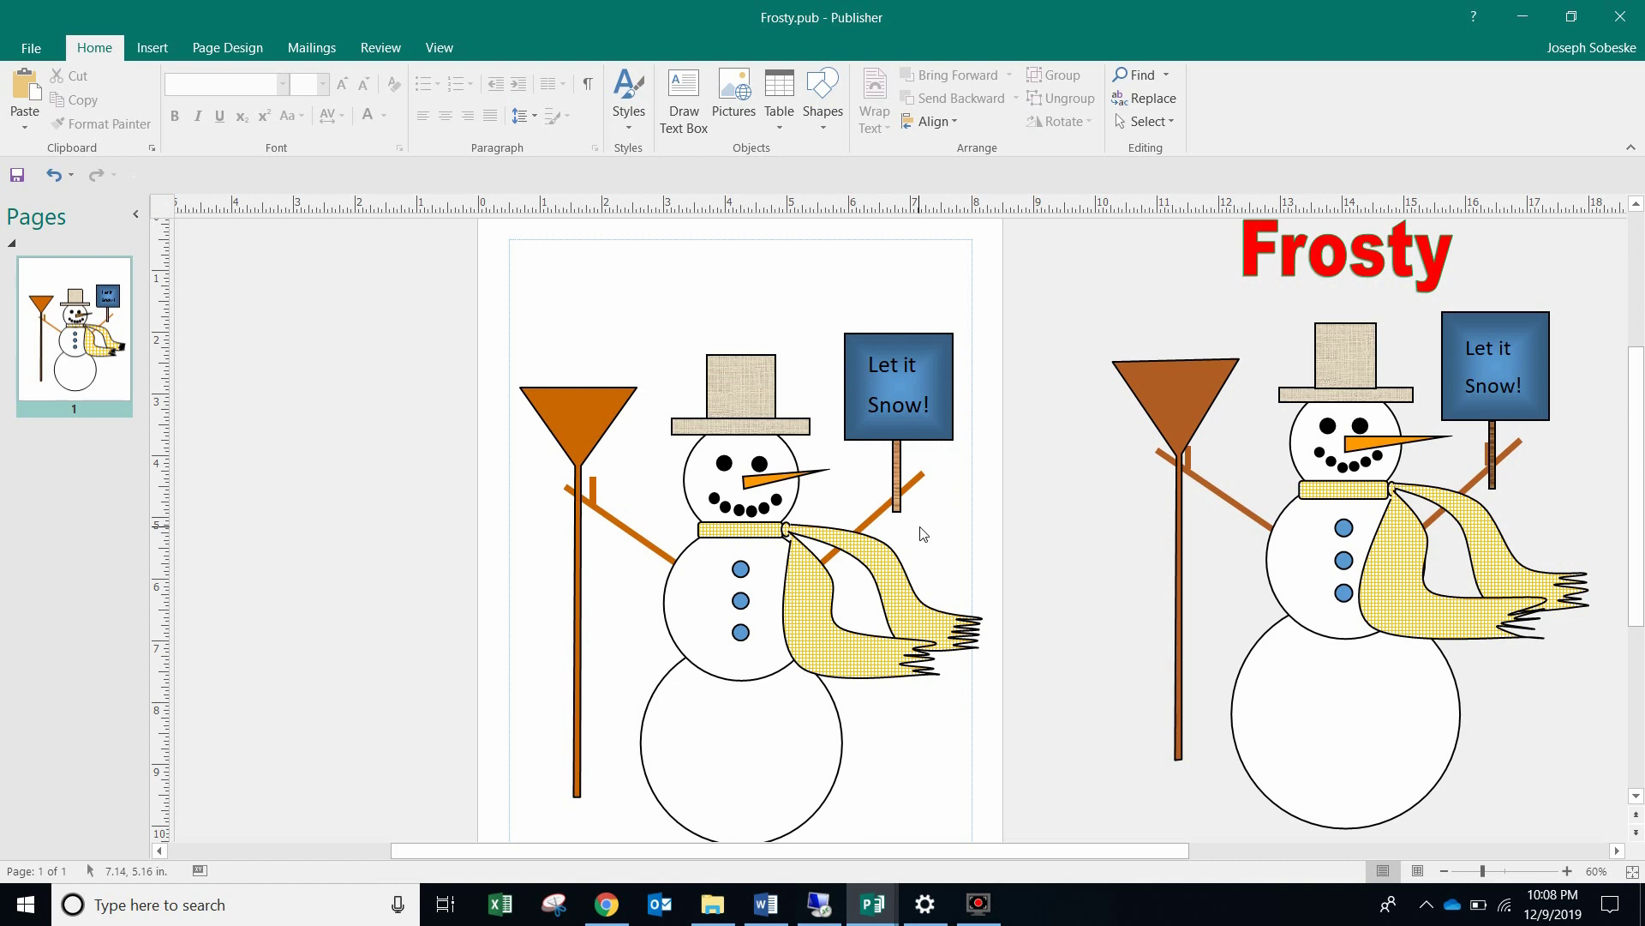
Step: Group the sign's text box, board and post, and move the grouped sign slightly away from the snowman
click(891, 382)
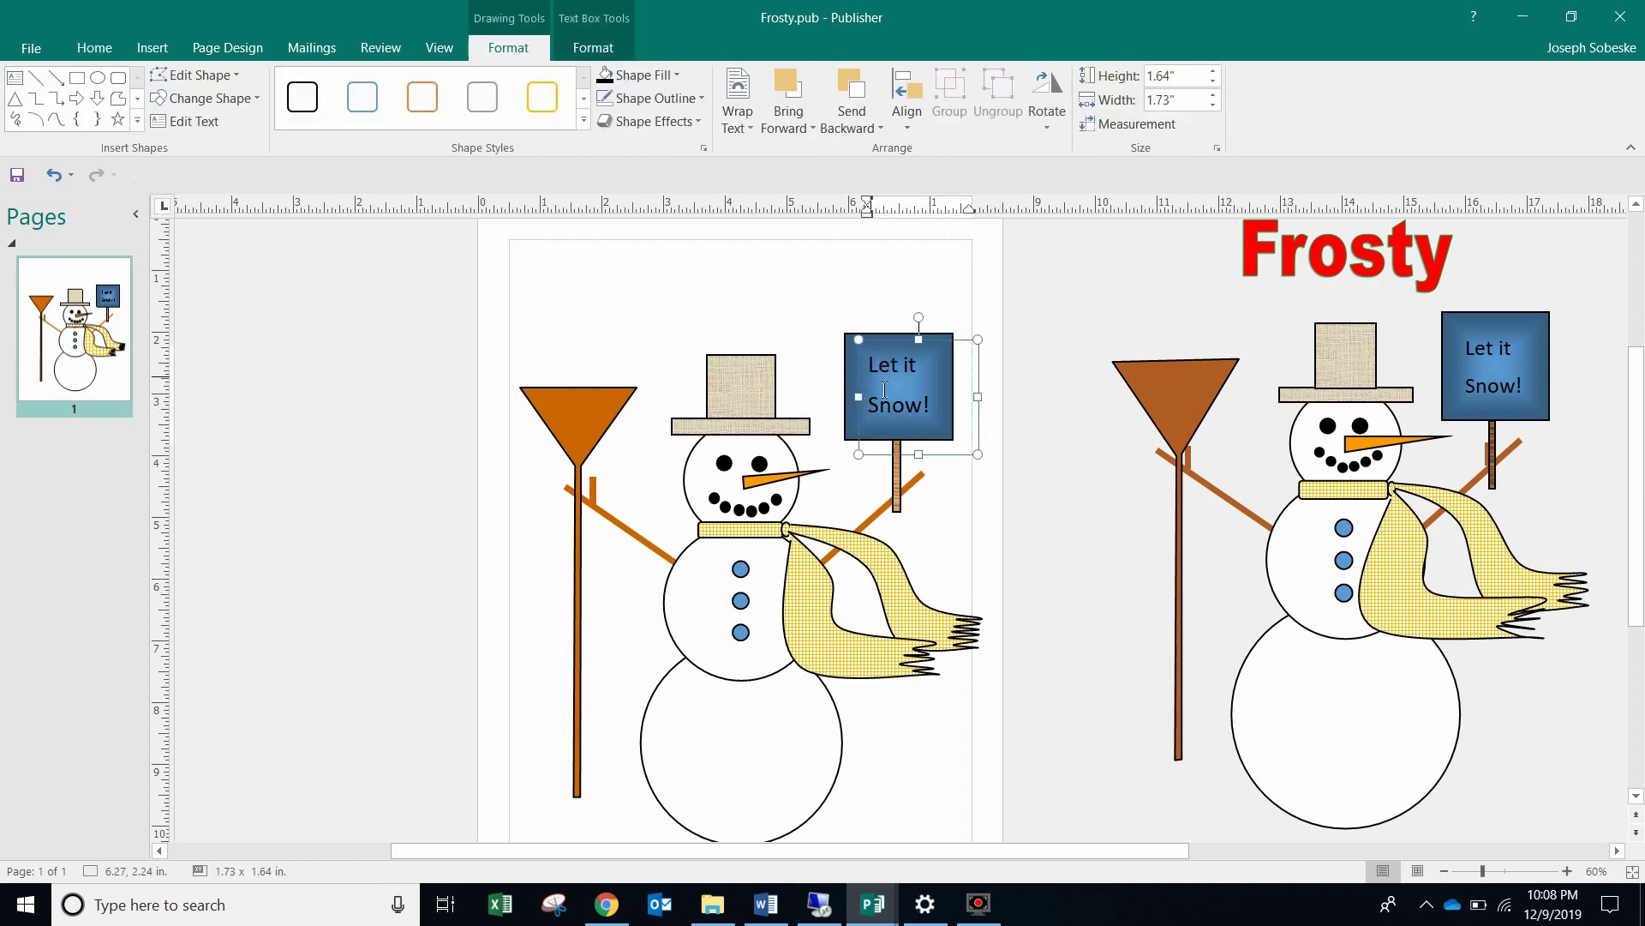
shift+click(853, 382)
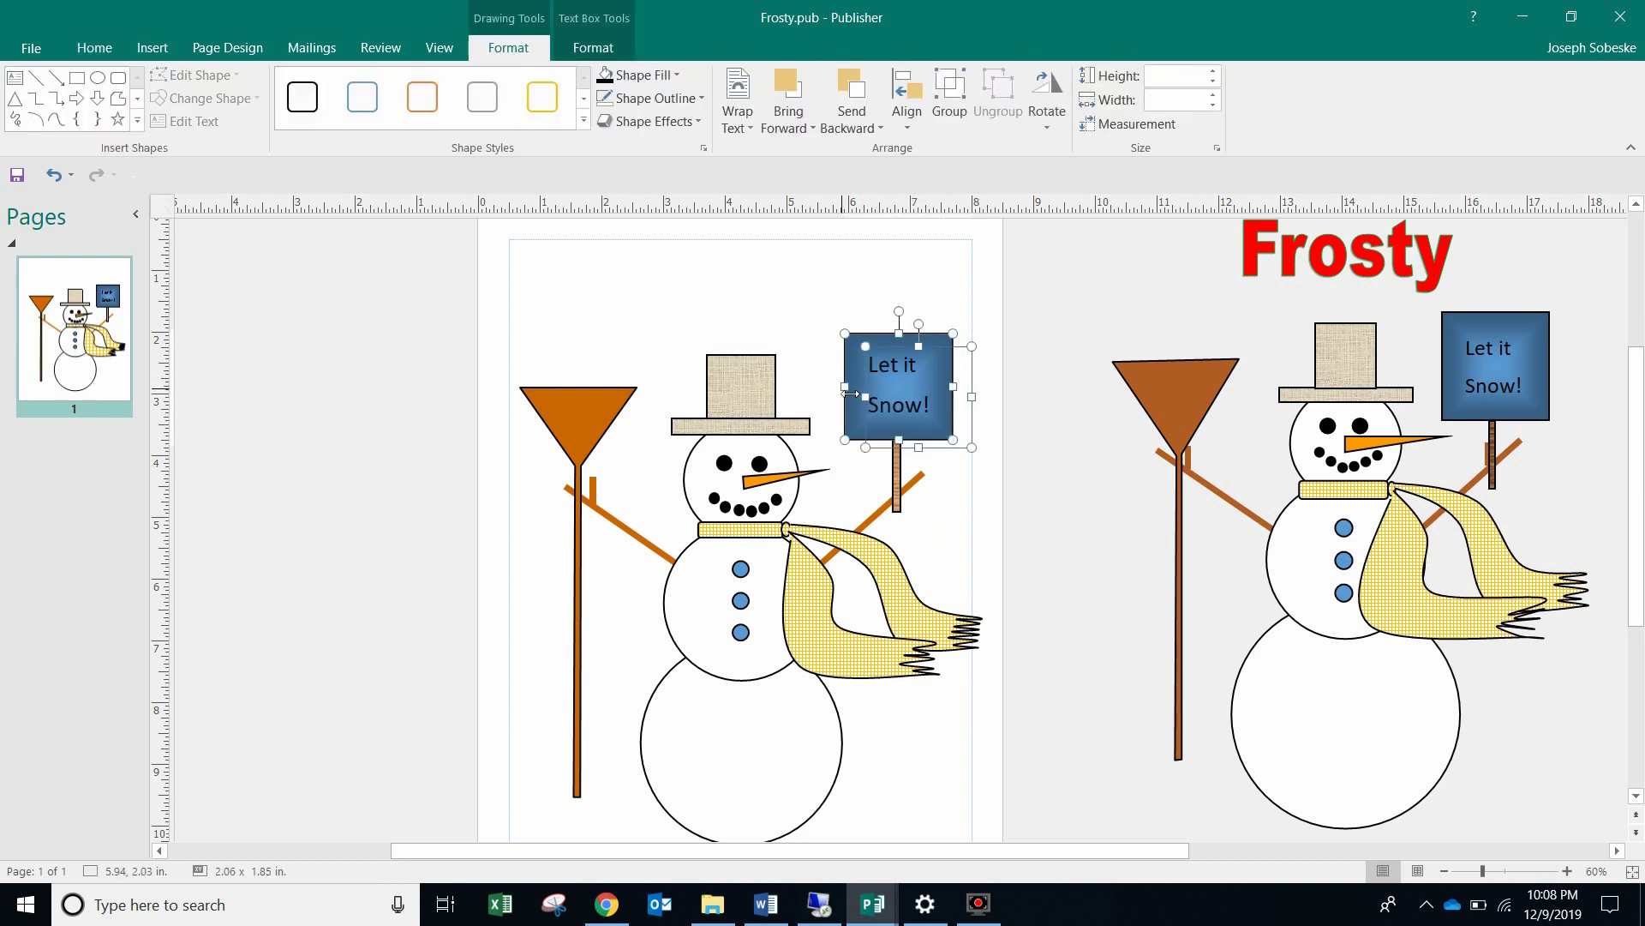
shift+click(898, 490)
click(943, 116)
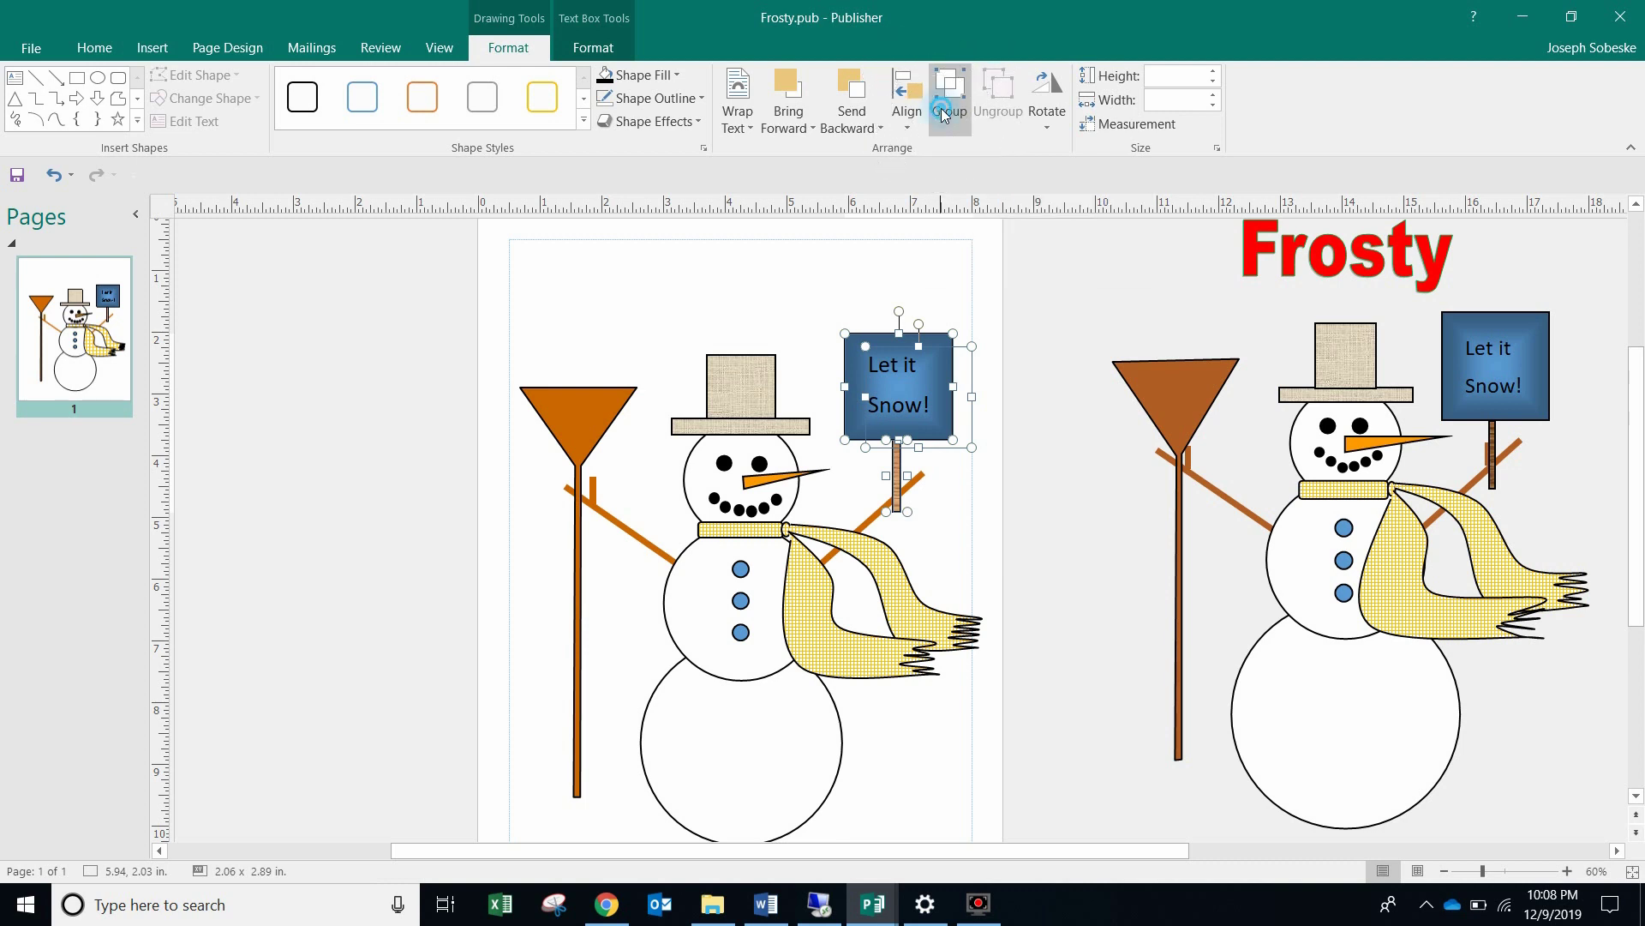
mouse_move(926, 344)
mouse_down()
mouse_move(946, 355)
mouse_move(930, 355)
mouse_up()
click(938, 355)
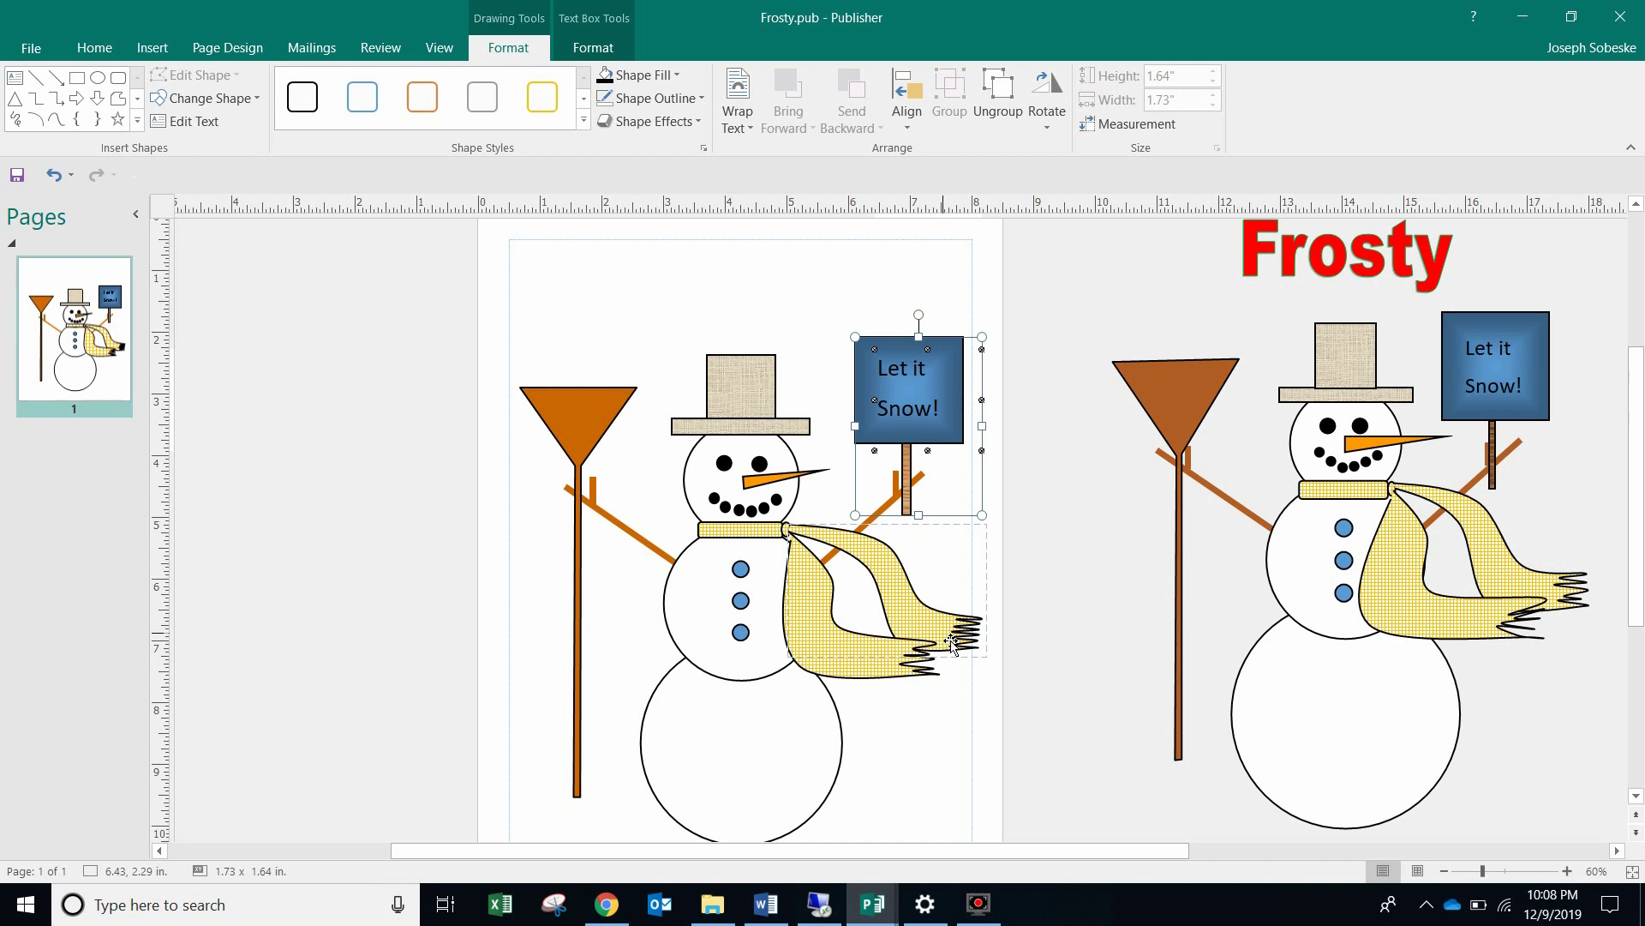
Step: Insert the WordArt "Frosty" in the plain red-outlined style, using bold Arial Black at size 36
scroll(944, 709, up, 1)
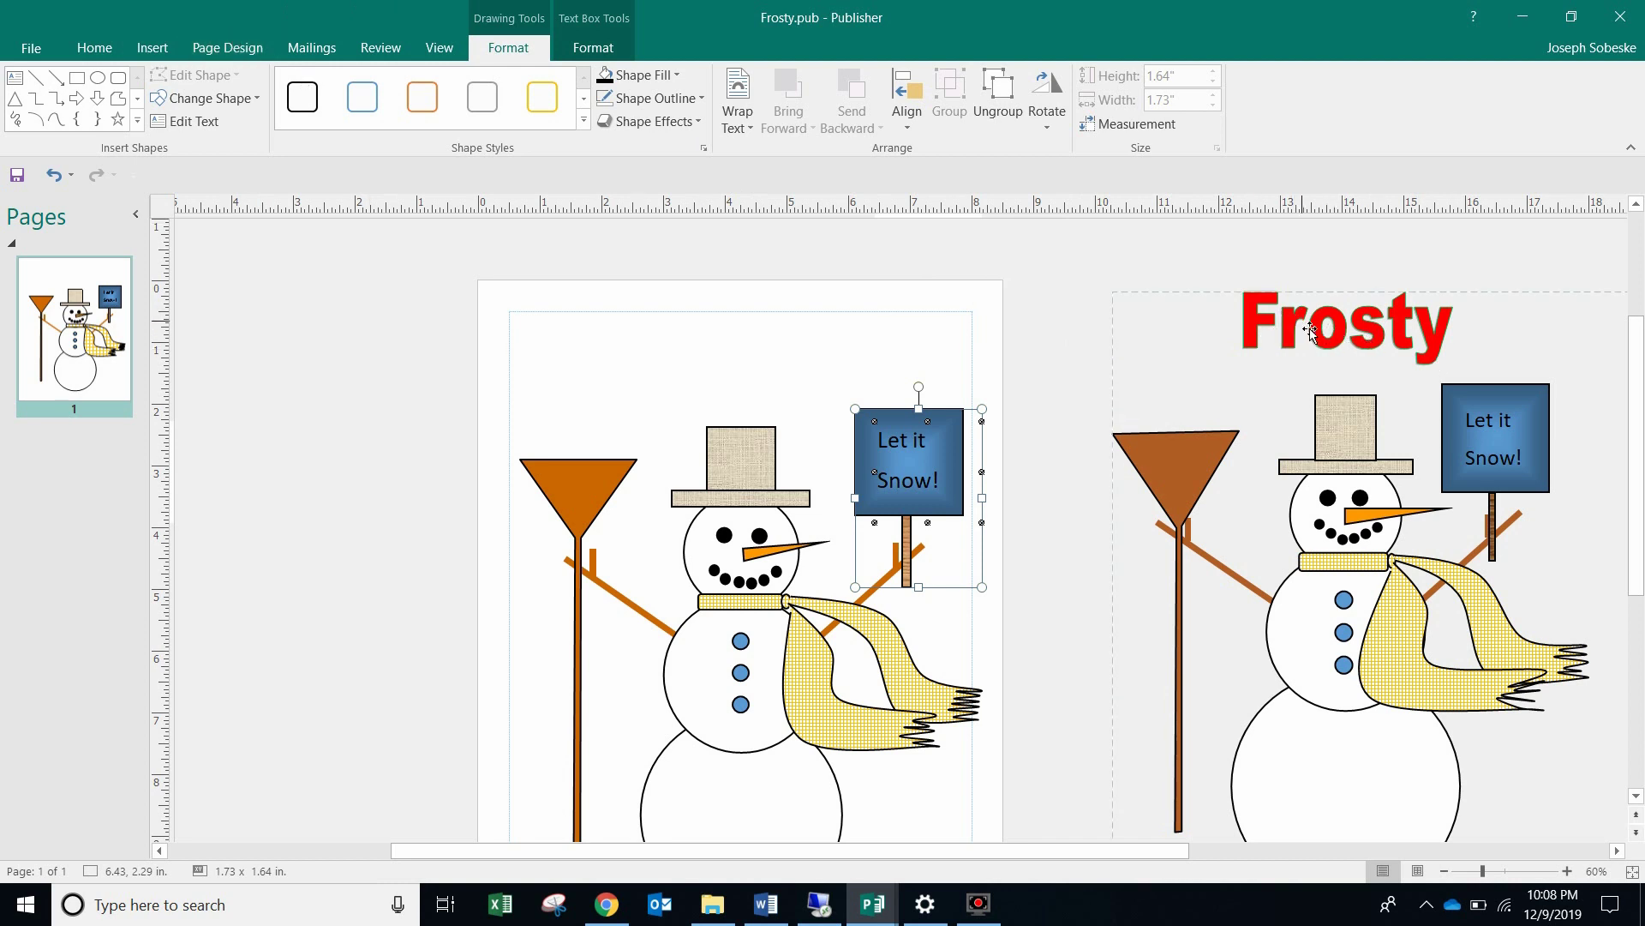
click(158, 50)
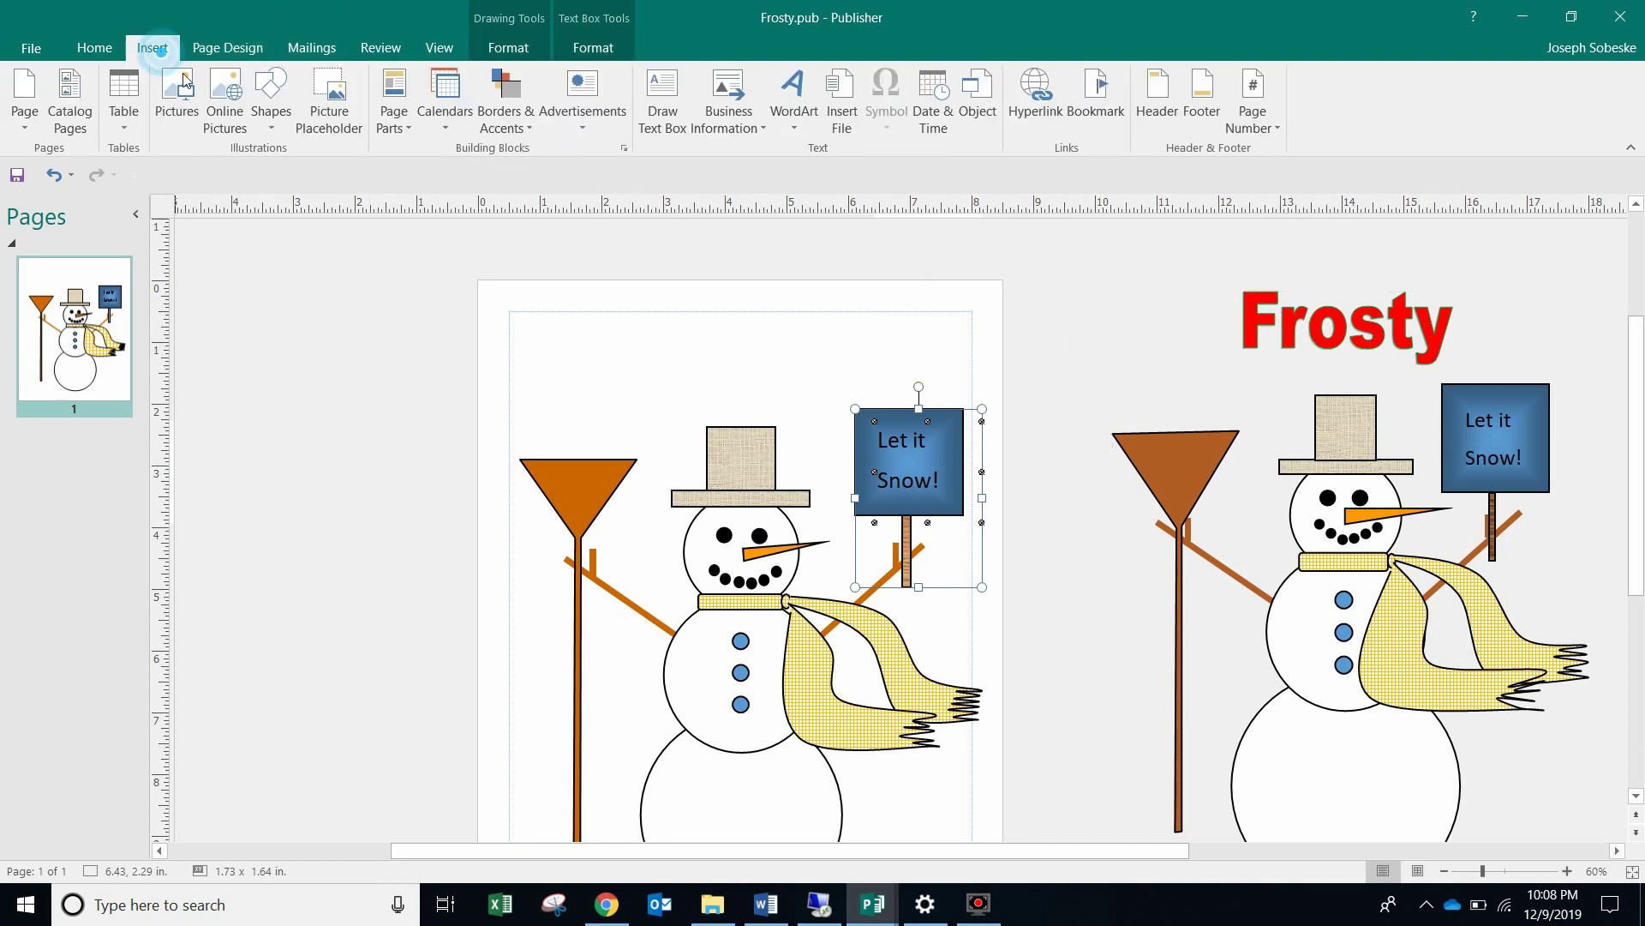
click(796, 117)
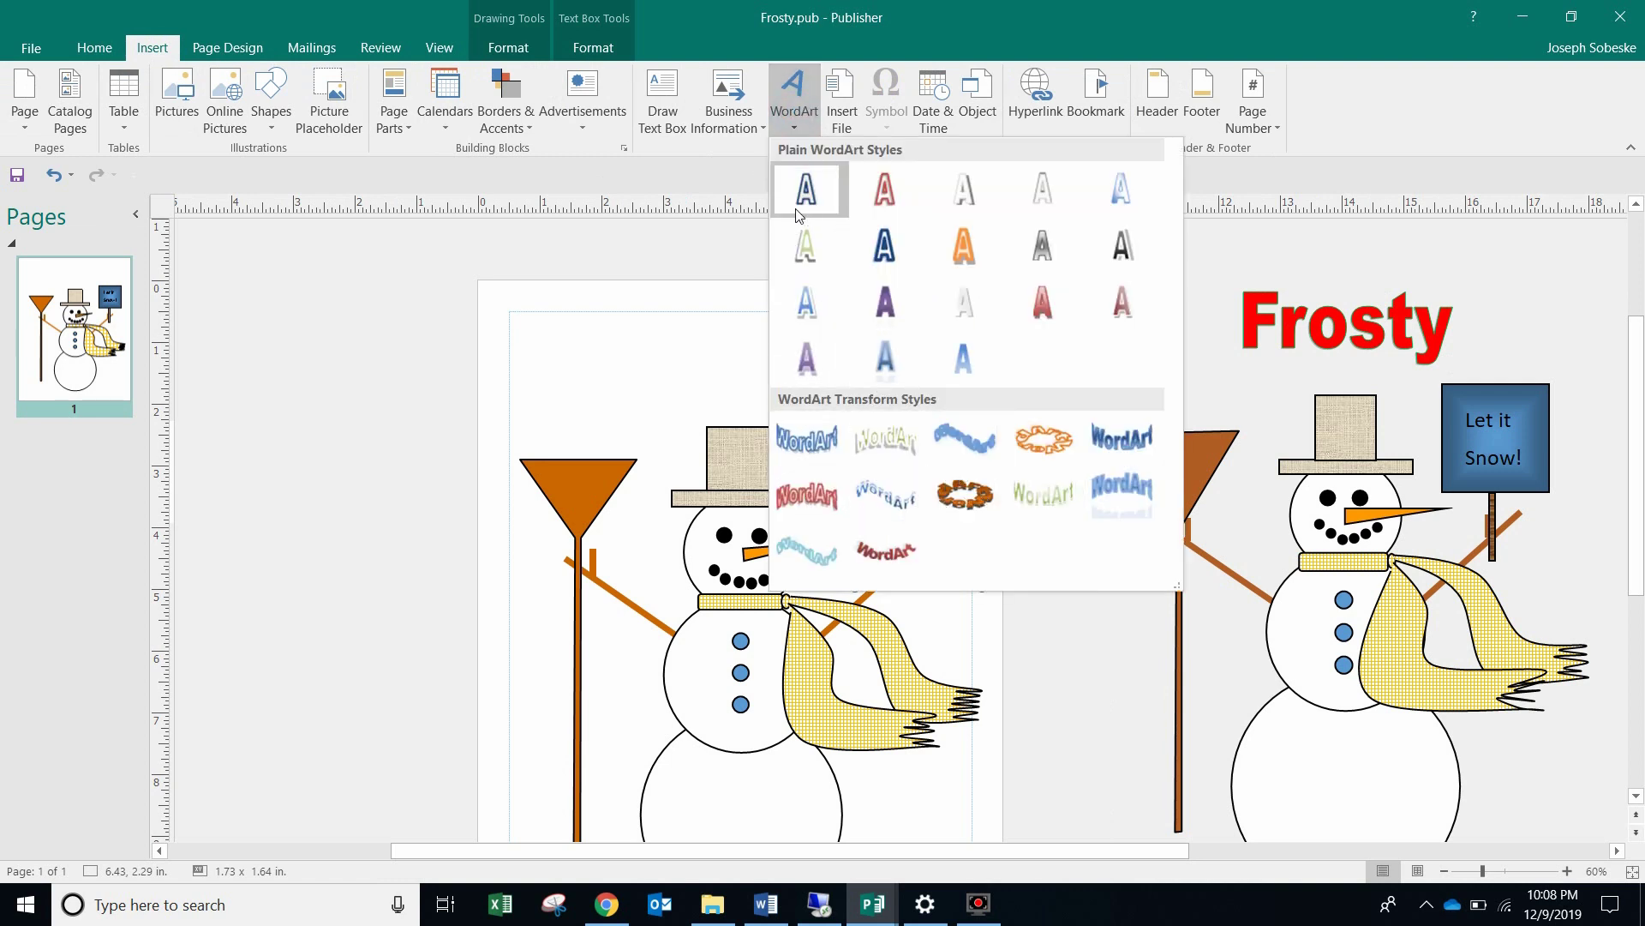
click(877, 204)
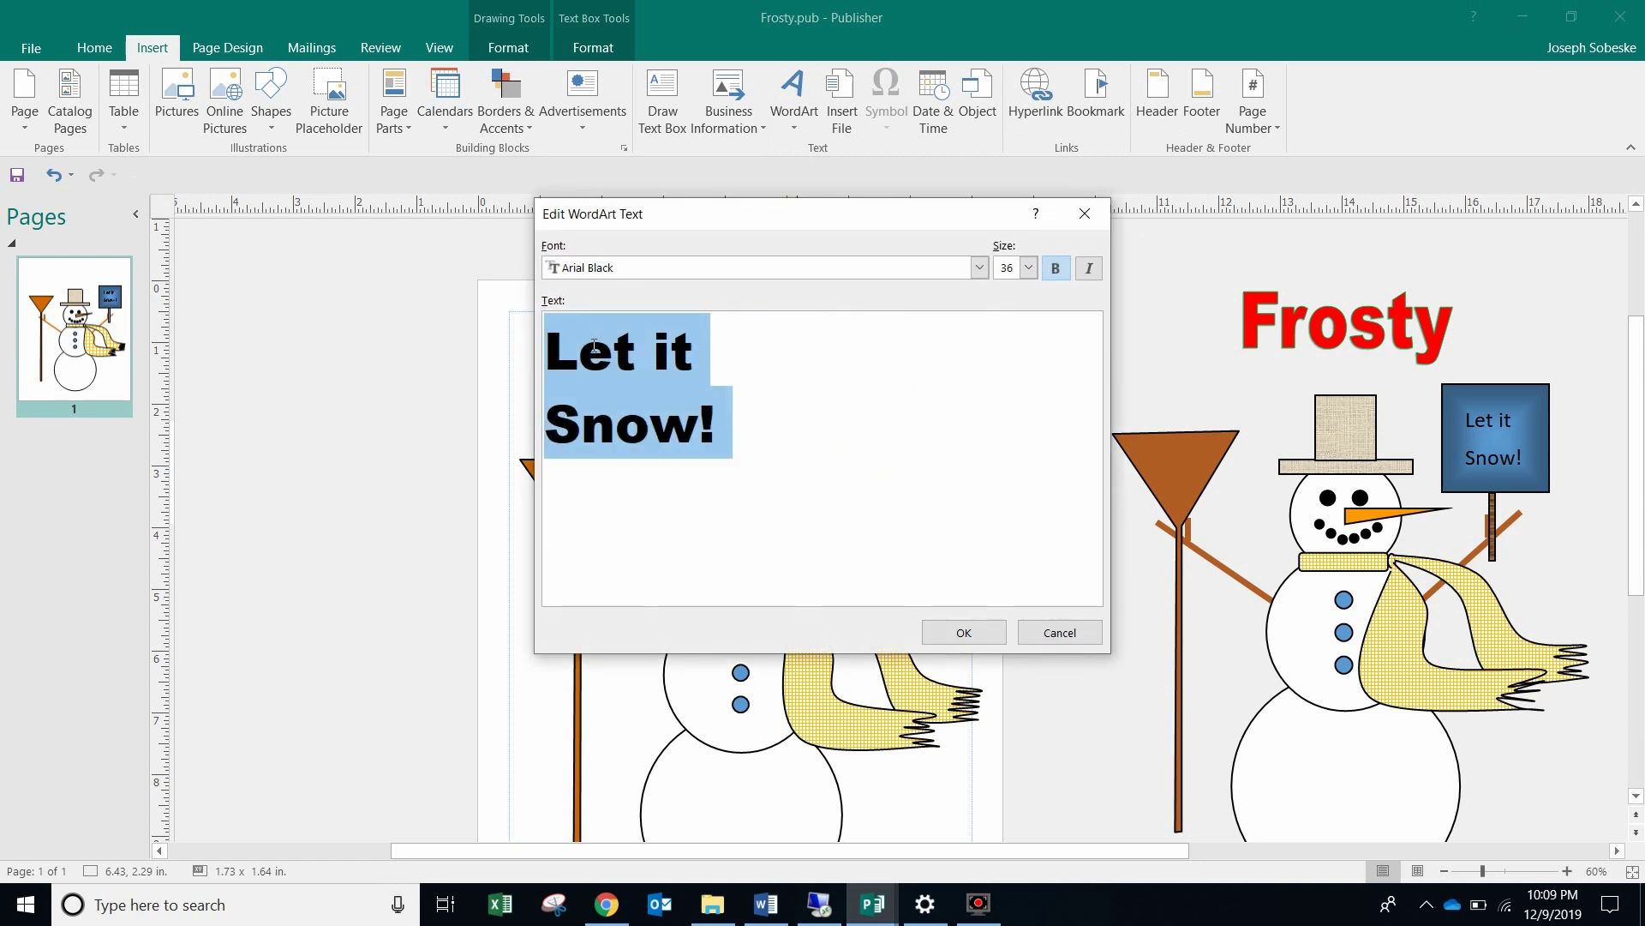
text(Frosty)
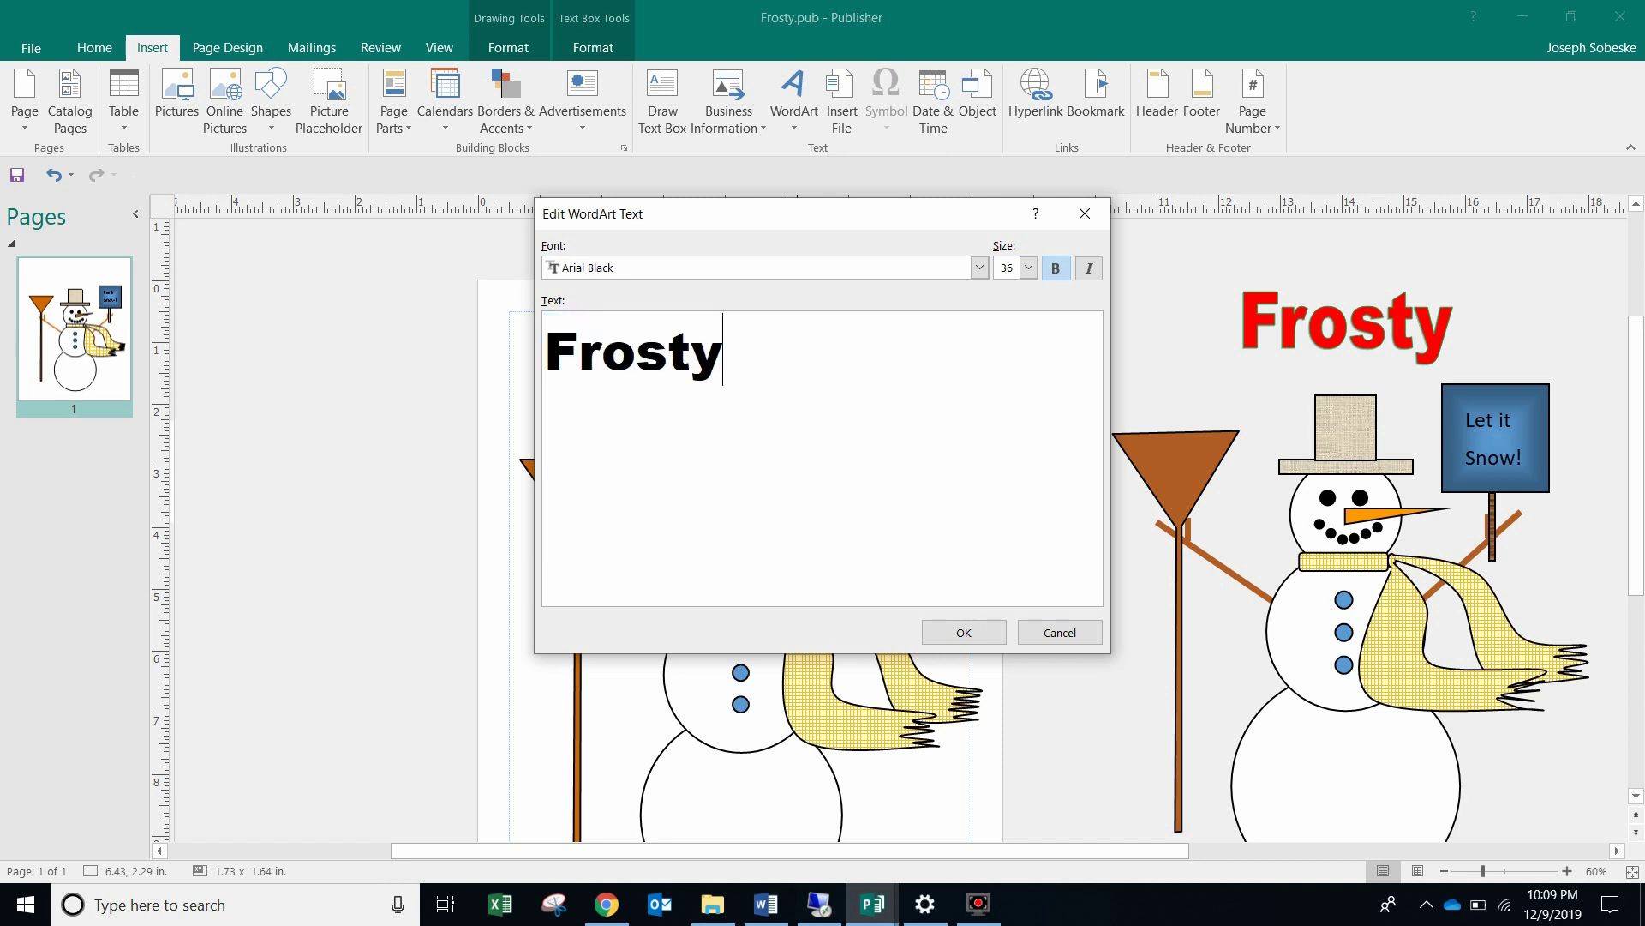
click(974, 643)
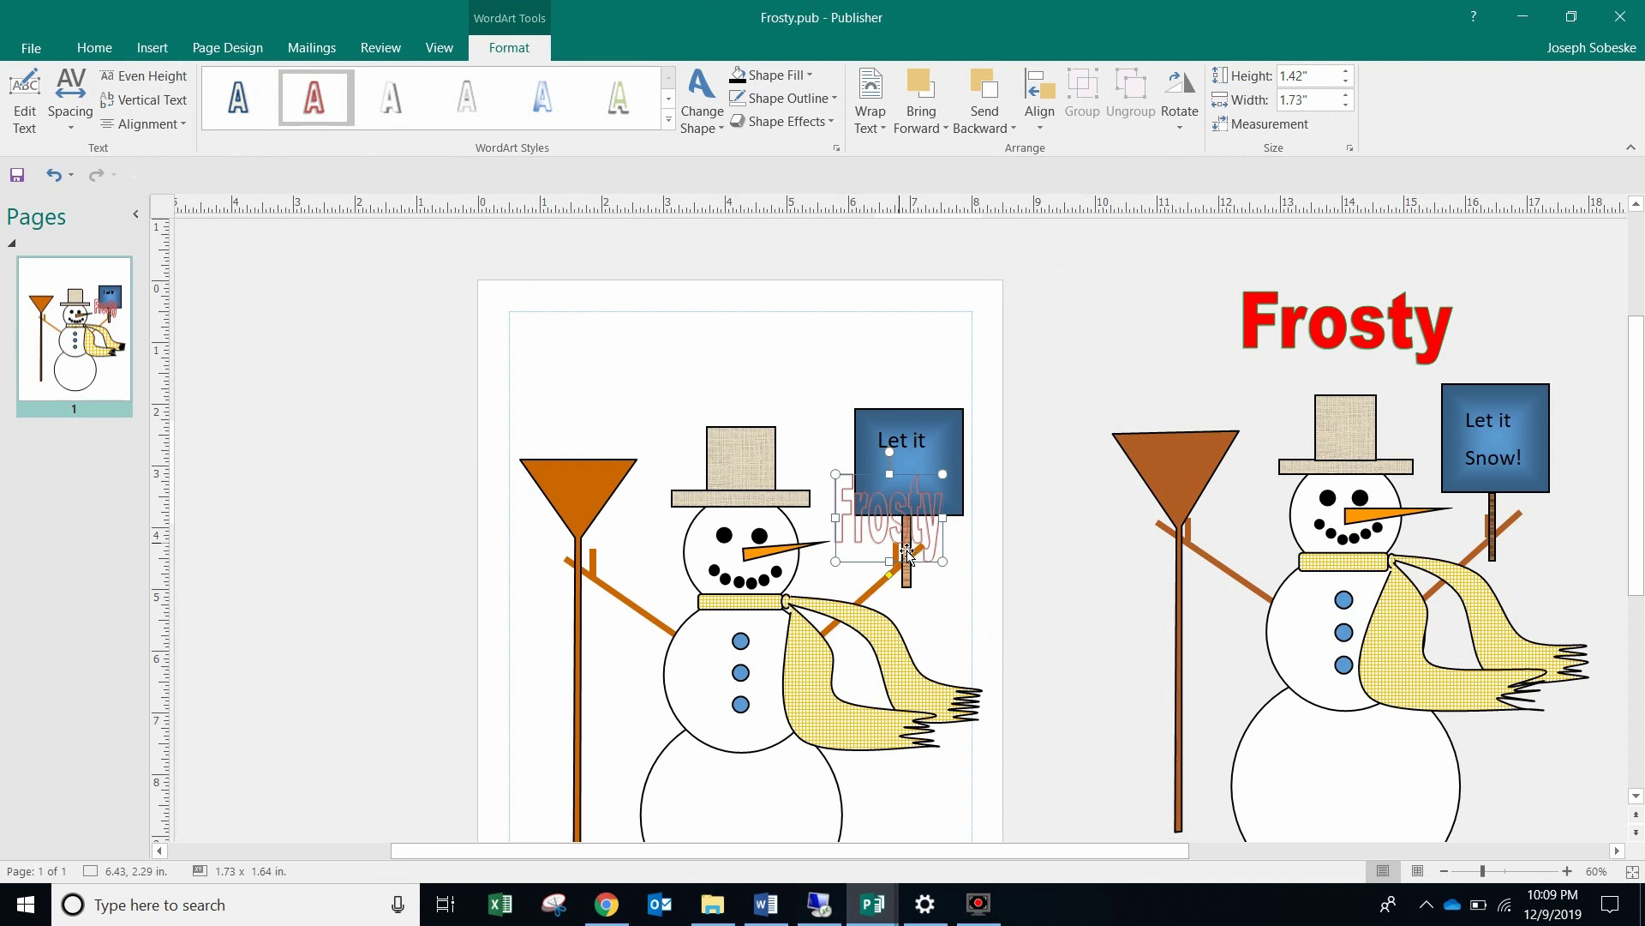
Step: Place the "Frosty" WordArt centrally above the snowman's hat and widen it to about 2.83 inches
drag(900, 544, 762, 396)
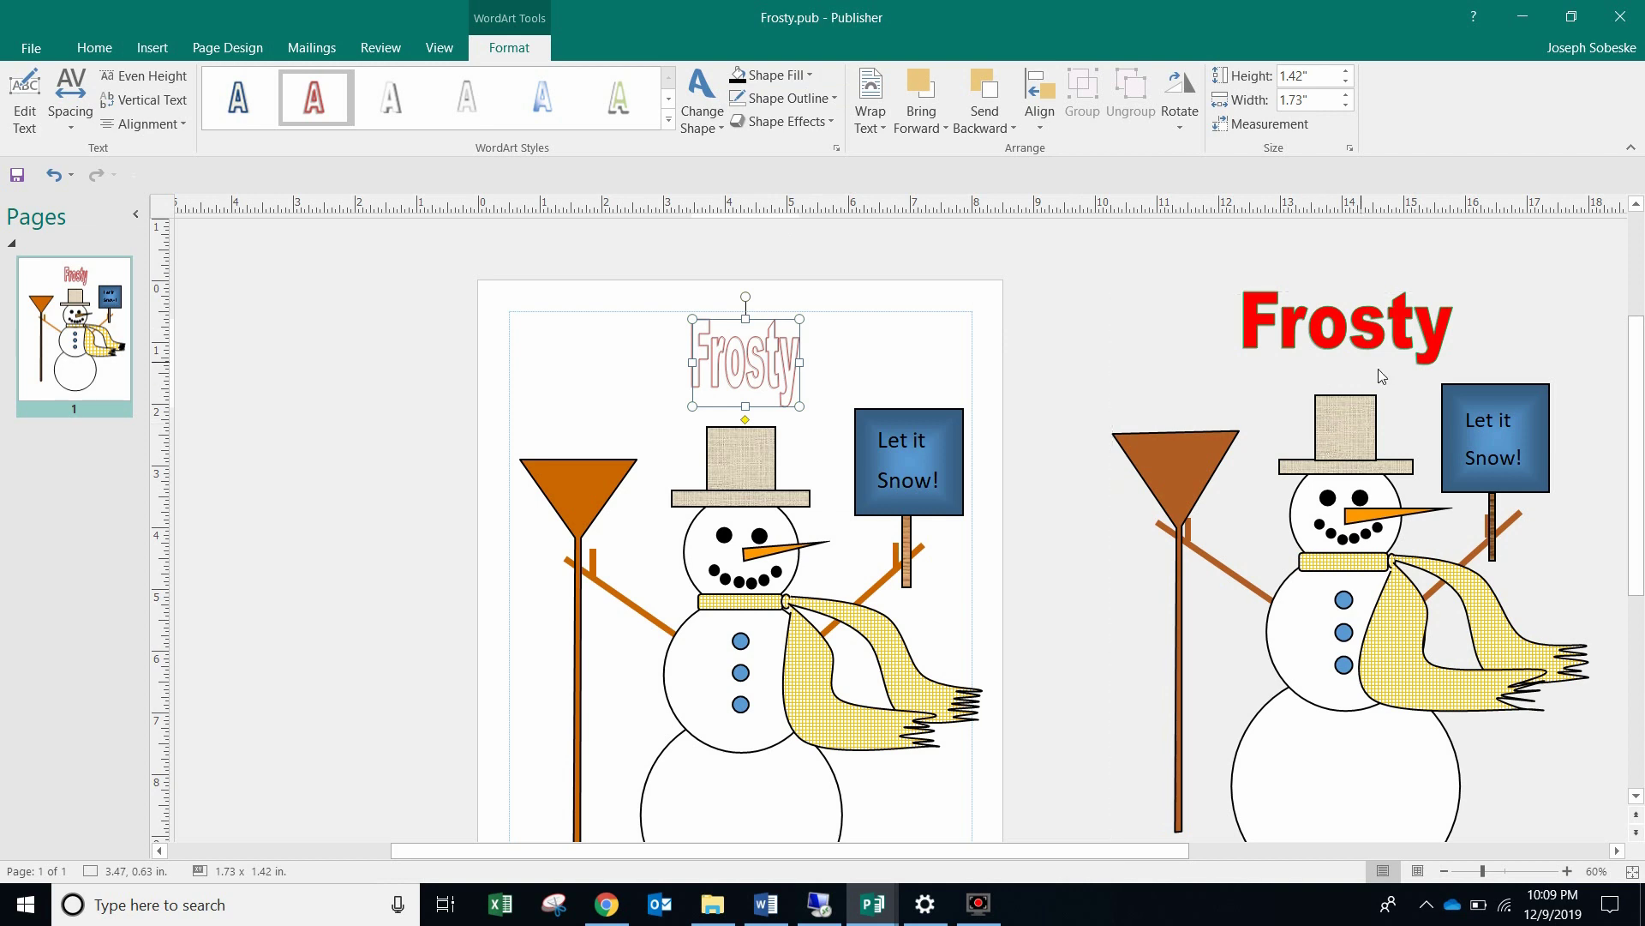
drag(800, 363, 855, 362)
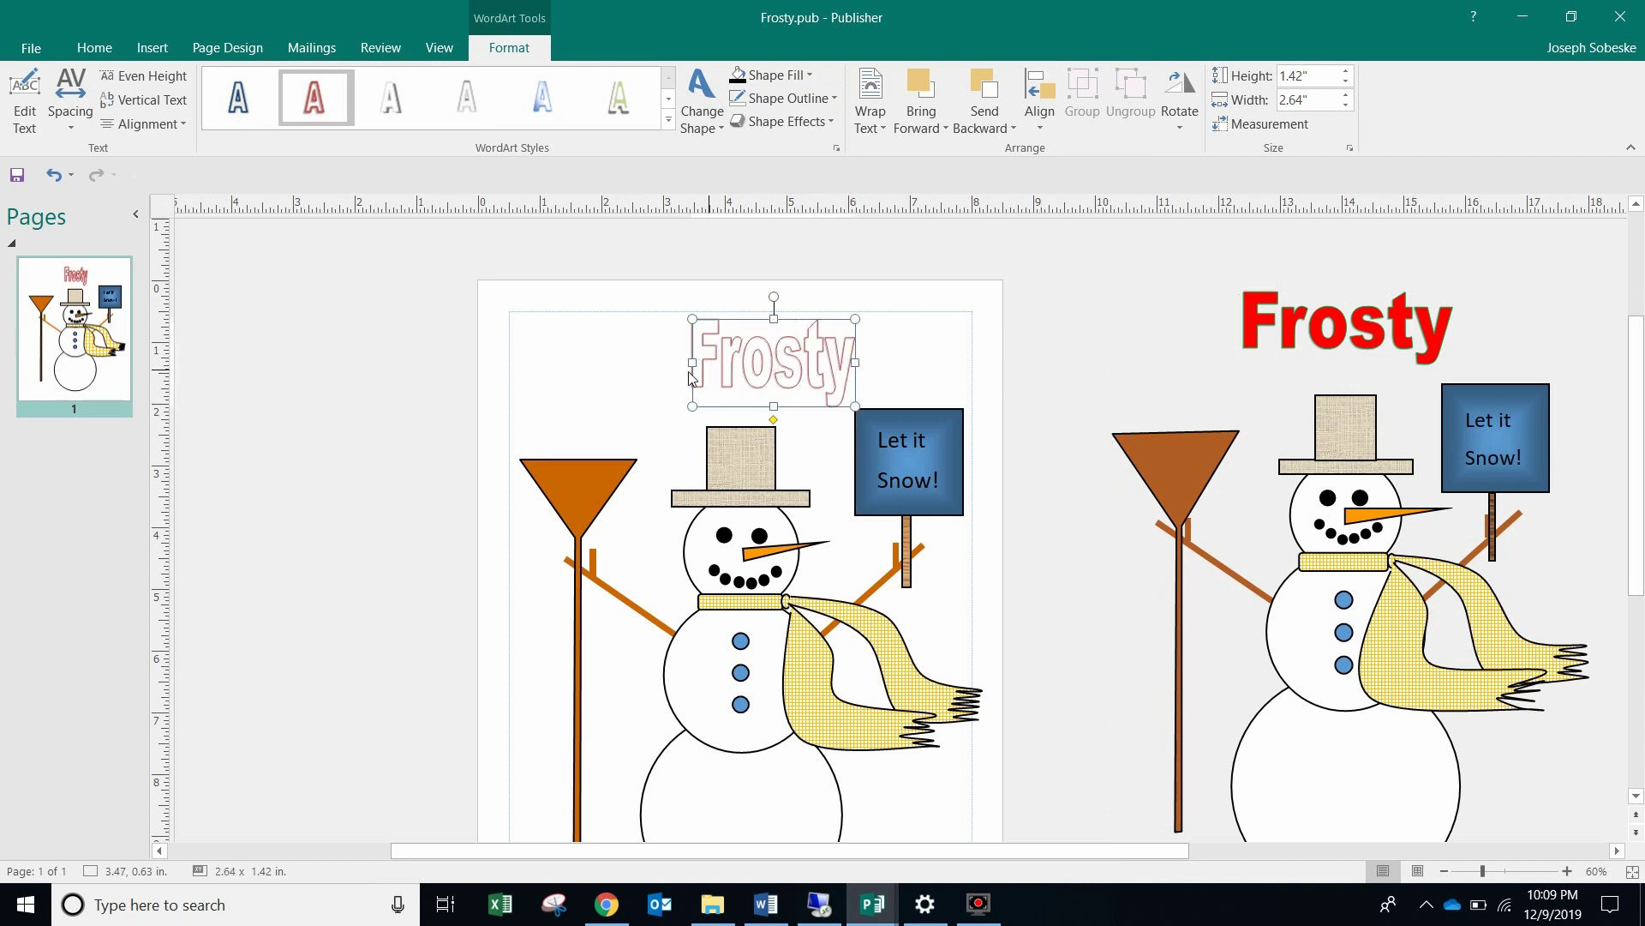
mouse_move(691, 364)
mouse_down()
mouse_move(727, 368)
mouse_move(712, 363)
mouse_up()
click(729, 368)
Step: Fill the "Frosty" WordArt above the snowman with standard red and give it a green outline with a 3 pt weight
click(799, 76)
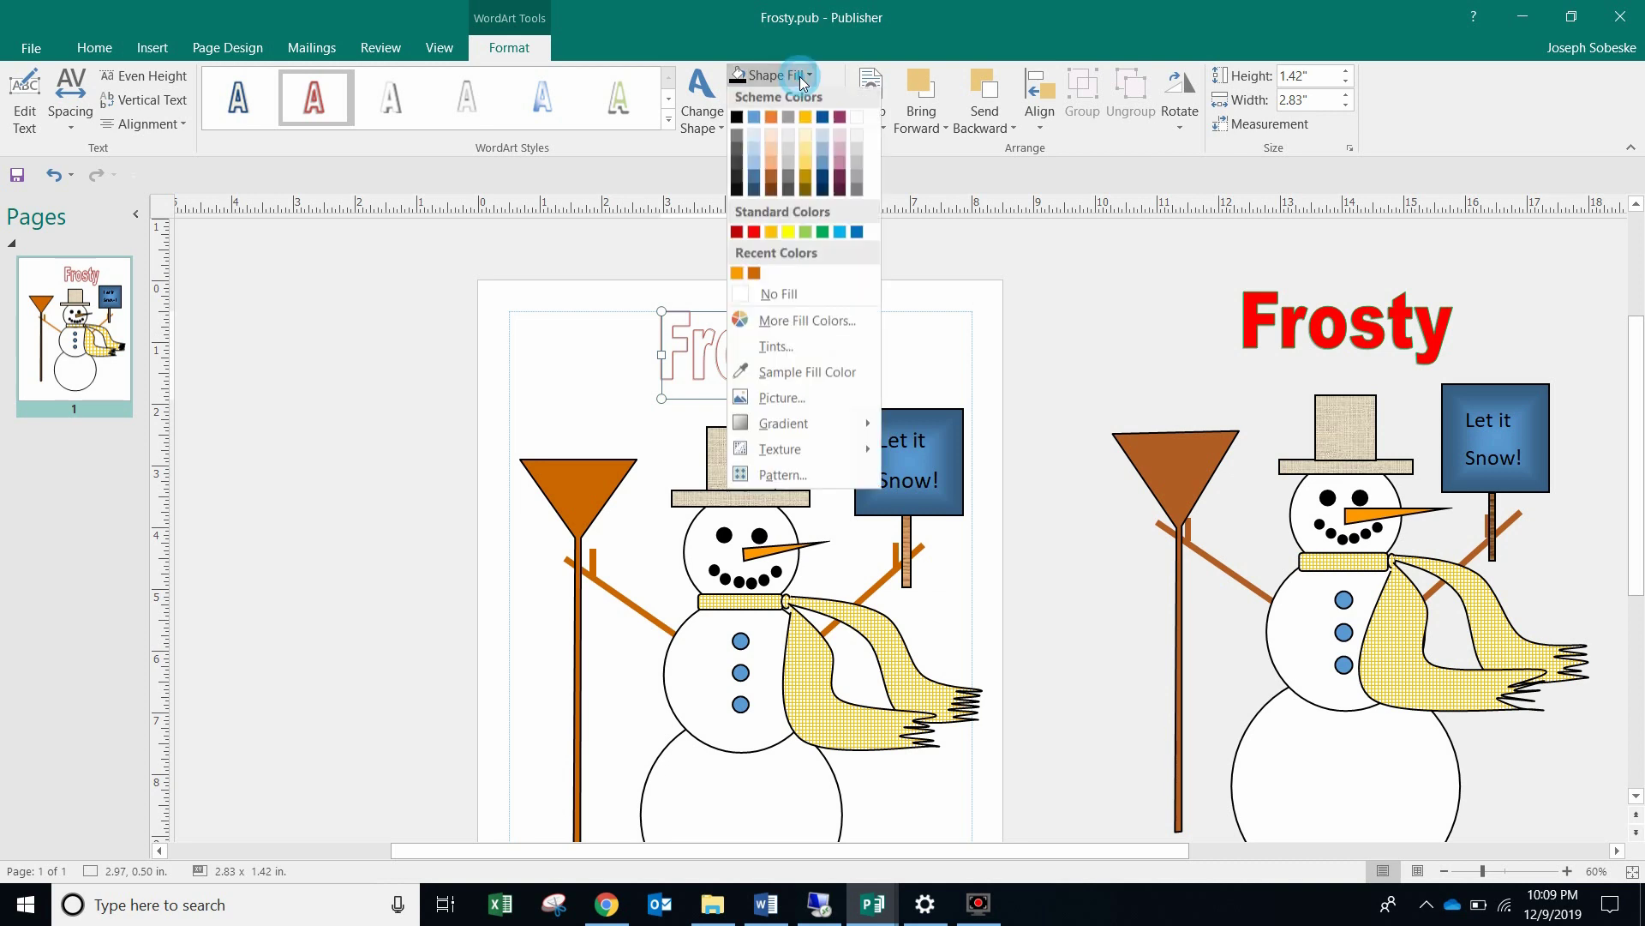
click(754, 235)
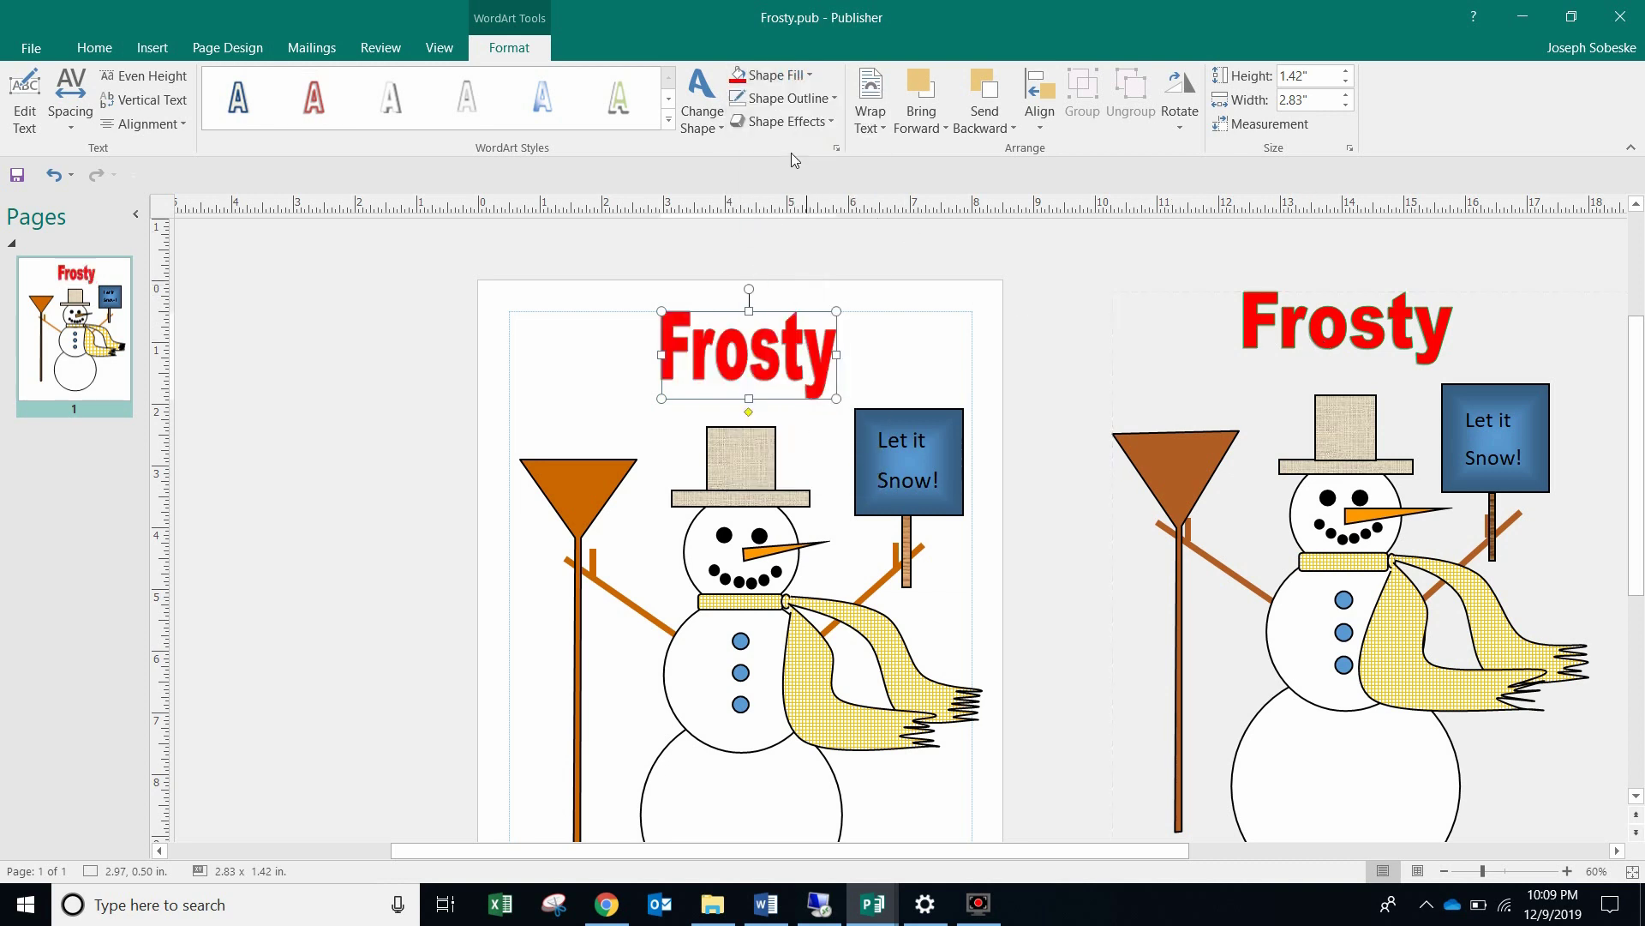
click(812, 99)
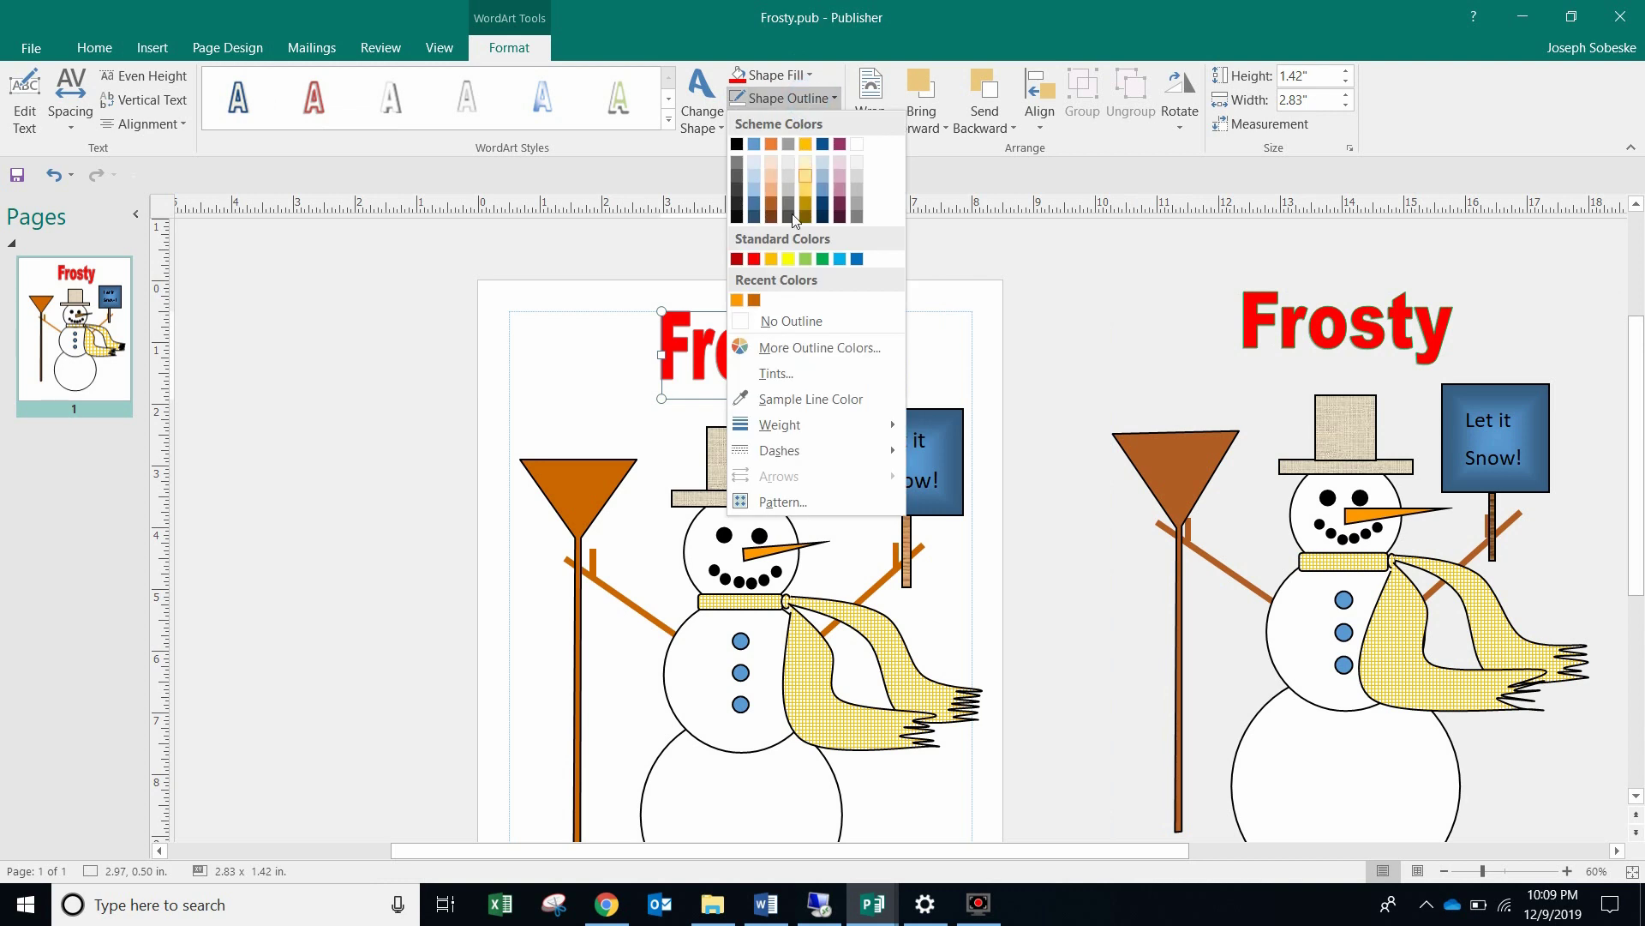
click(822, 258)
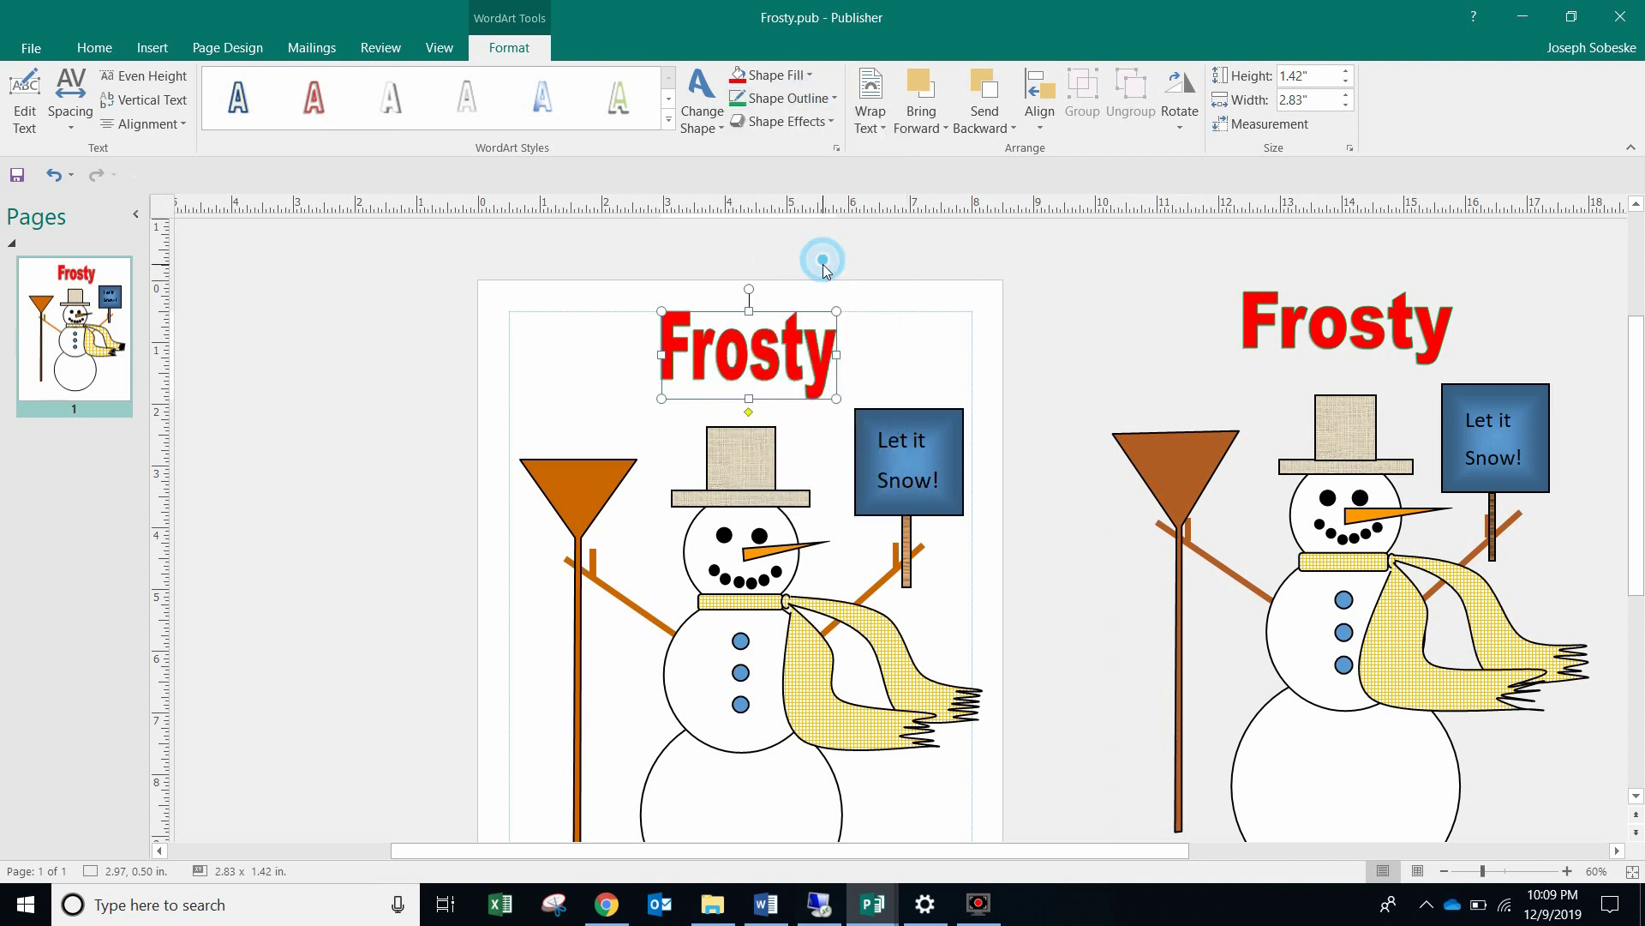
click(834, 100)
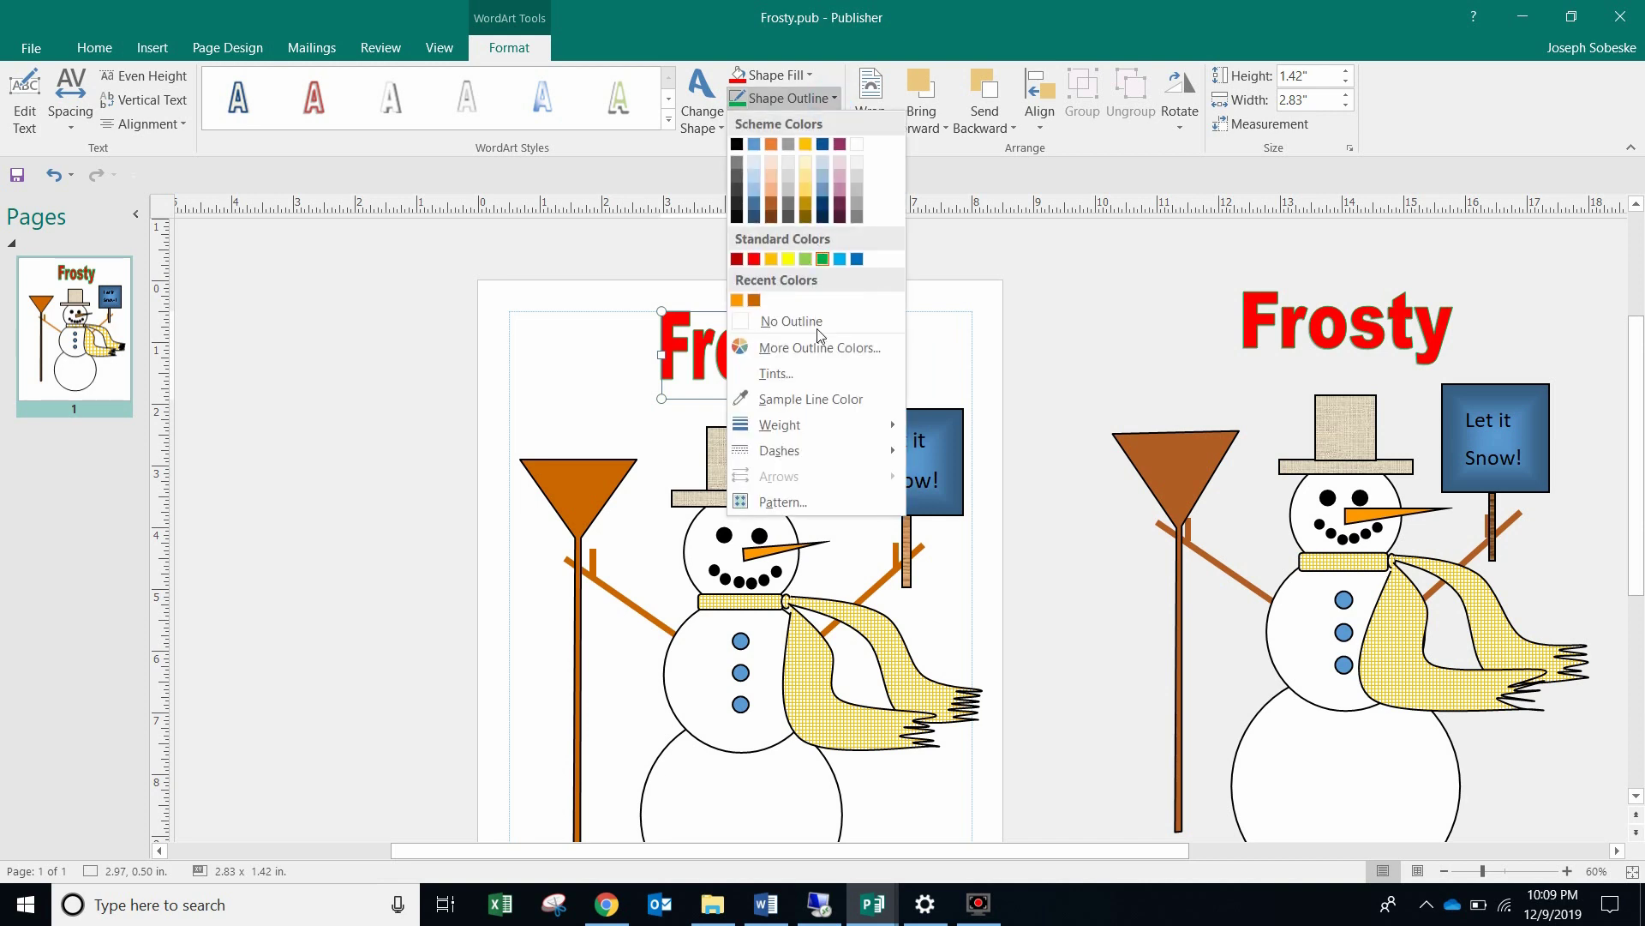
mouse_move(824, 427)
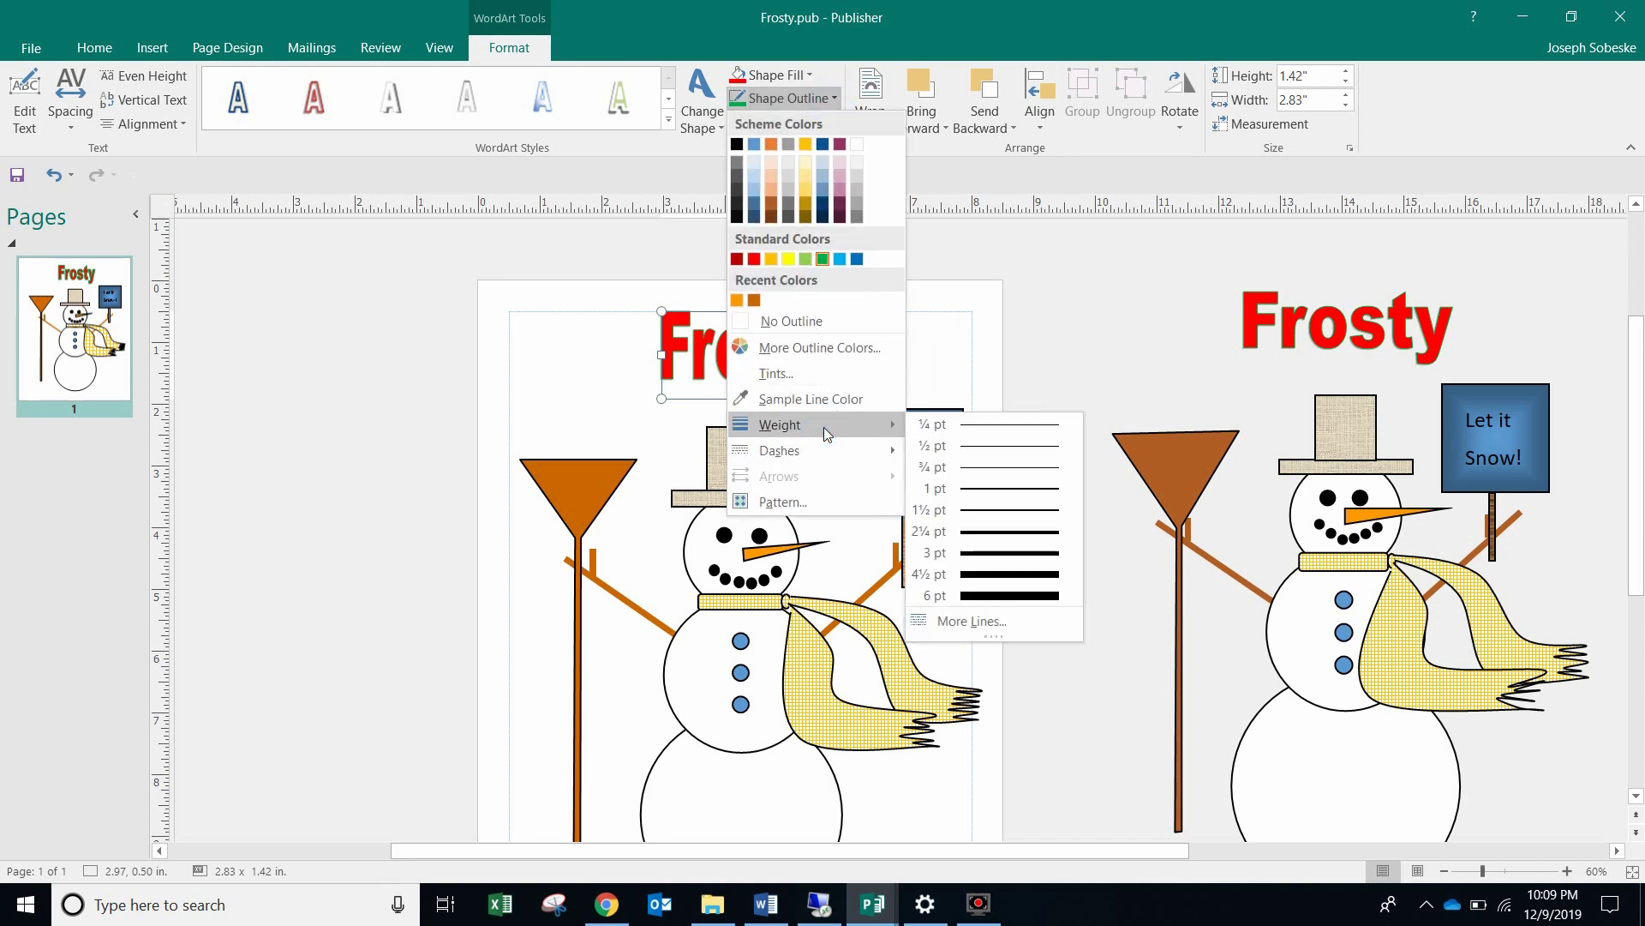
click(991, 555)
click(1198, 504)
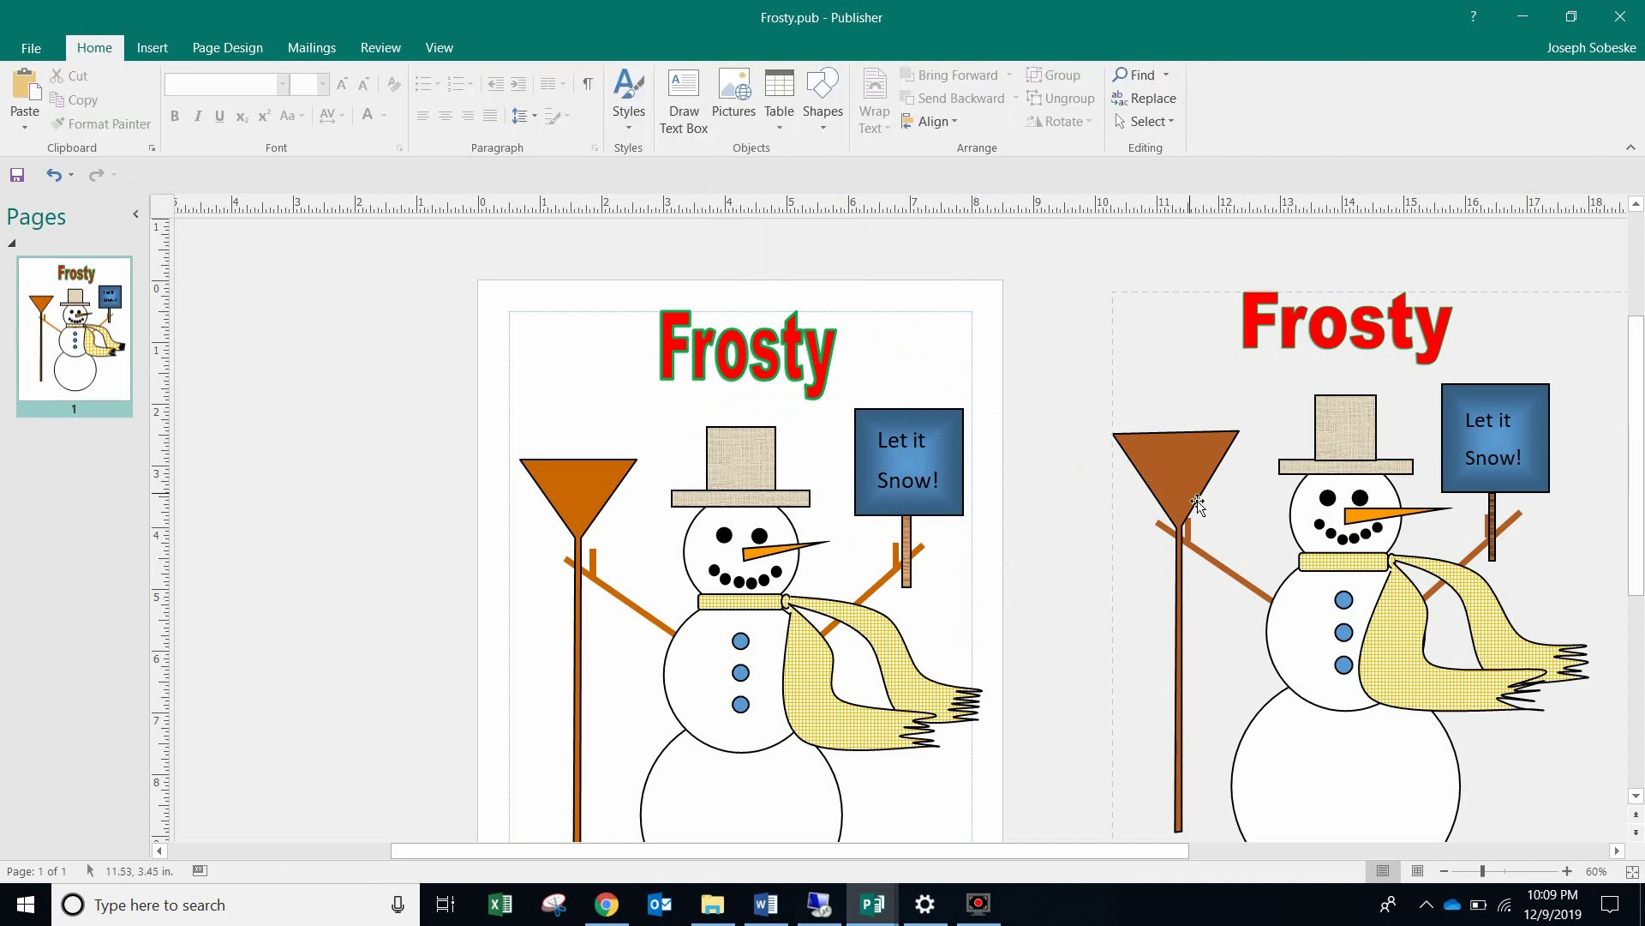
scroll(1198, 504, down, 2)
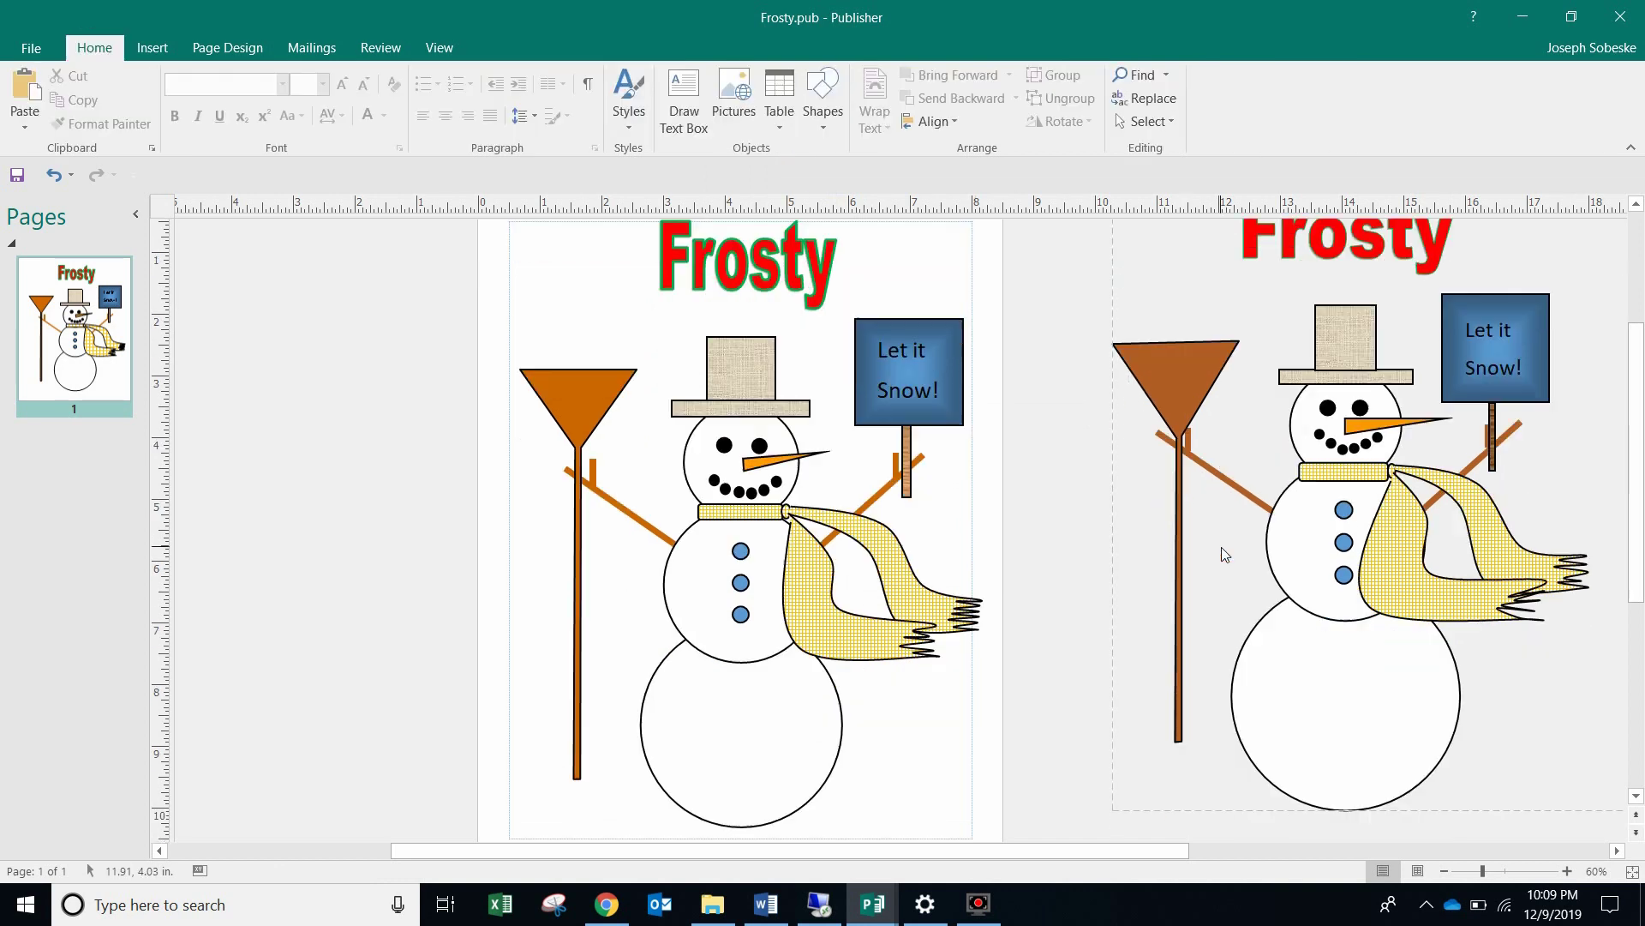
click(1445, 870)
click(1445, 870)
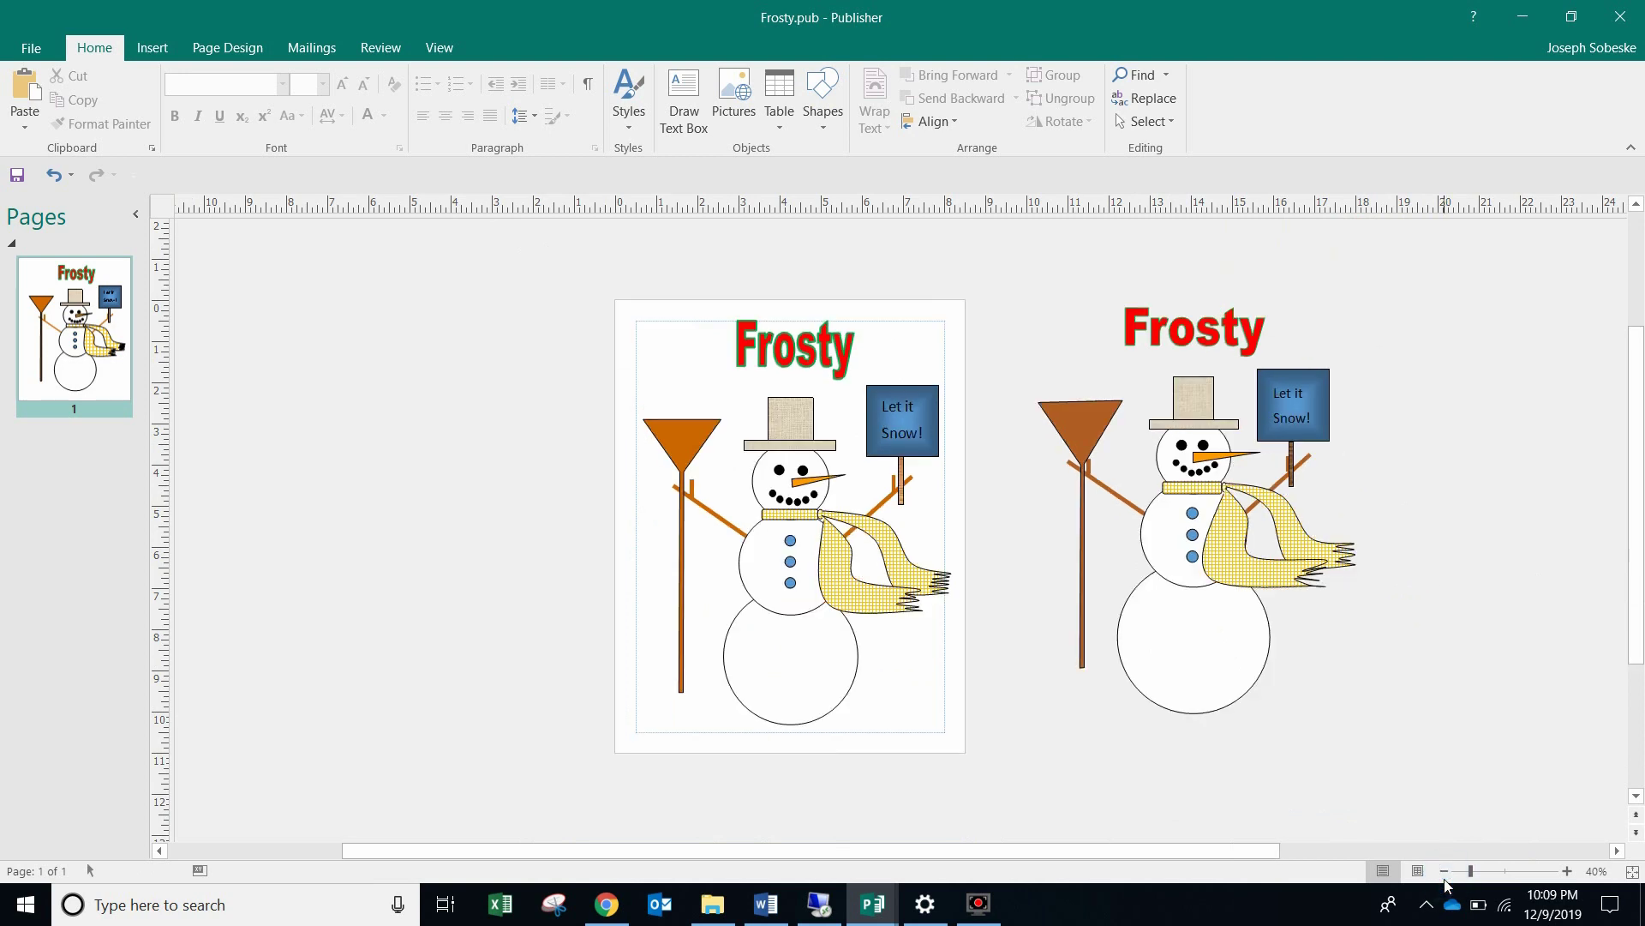